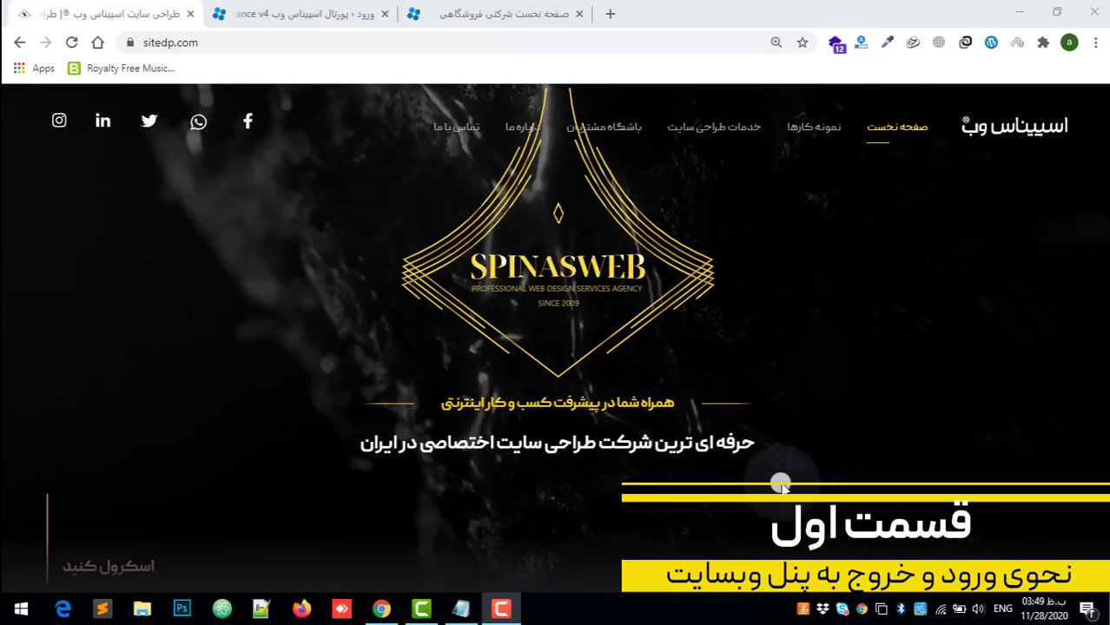
Step: In the espinas.net storefront tab, go to the site's admin login page at espinas.net/wp-admin
left_click(521, 13)
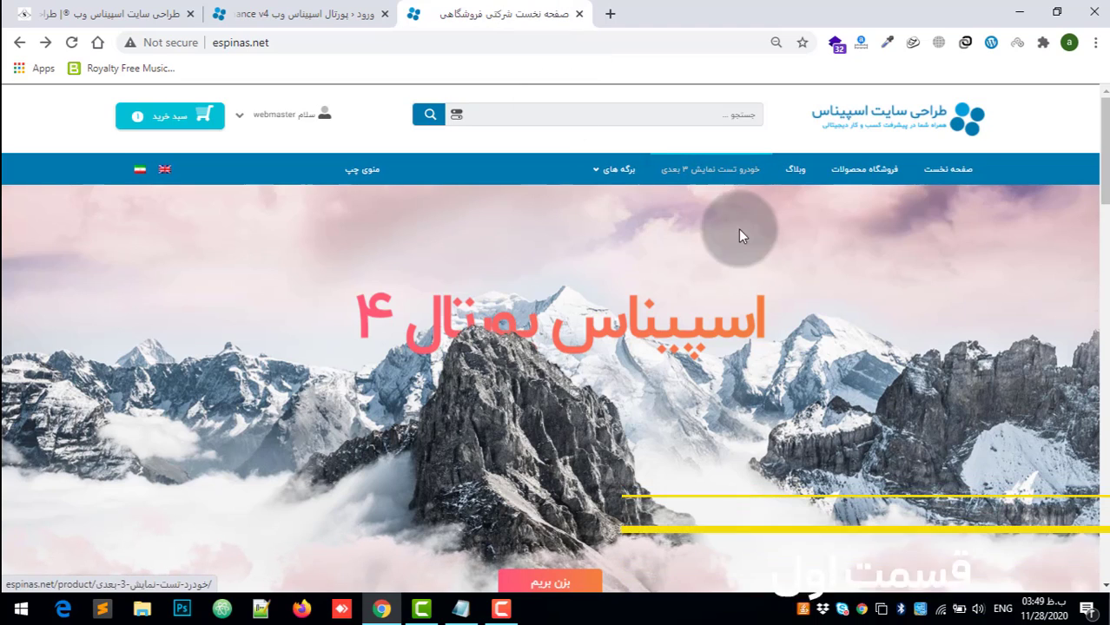
scroll(1096, 147, "down", 1)
left_click_drag(1094, 148, 1092, 105)
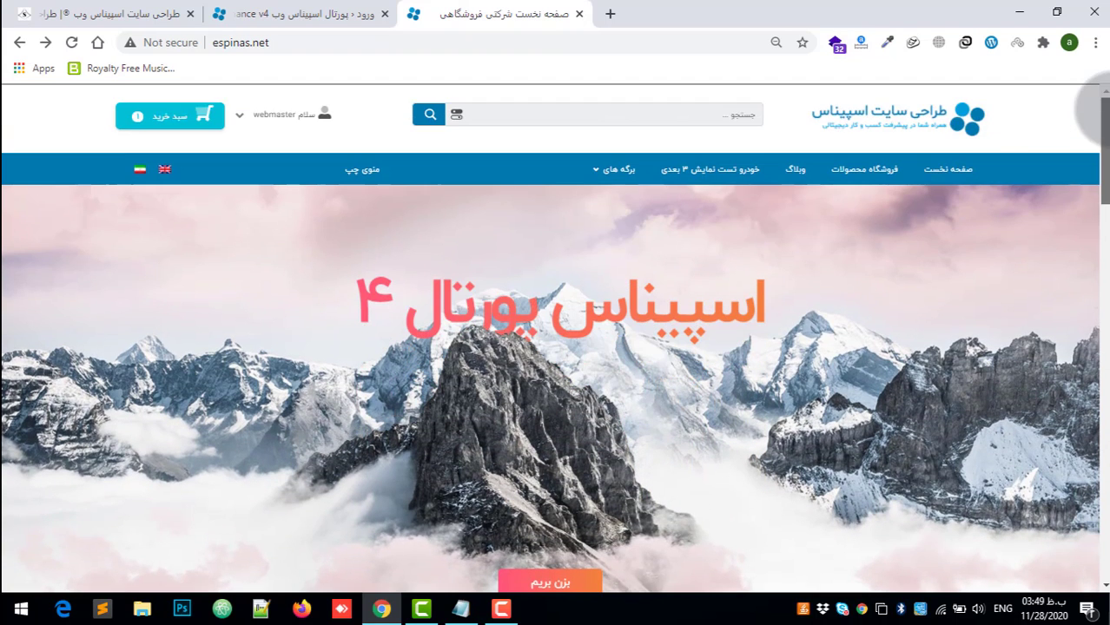
left_click(355, 43)
left_click(283, 42)
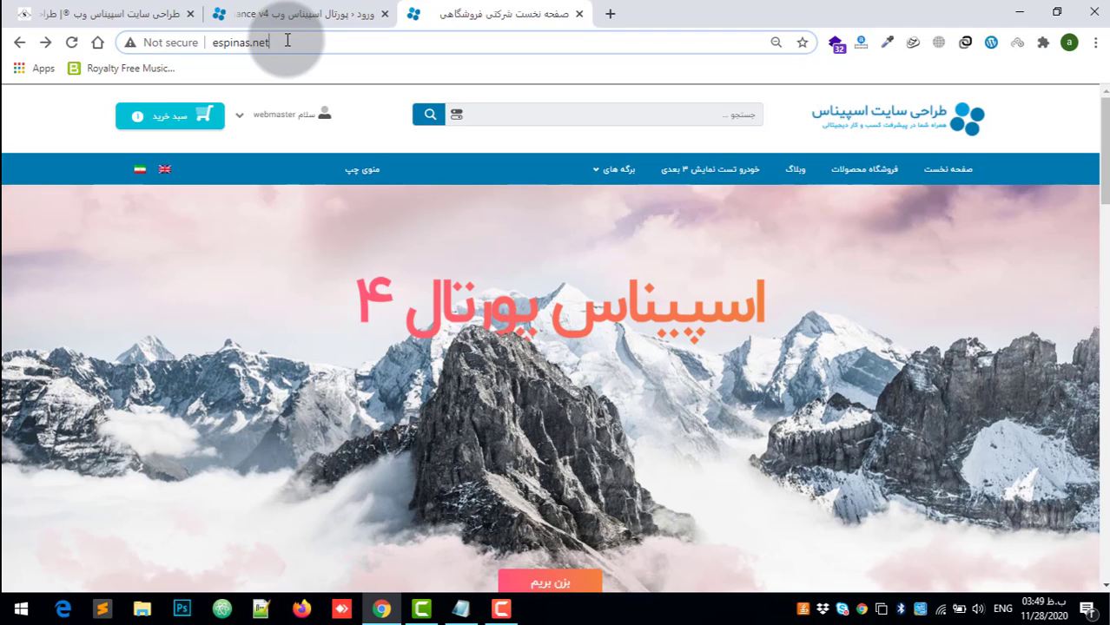
type("/w")
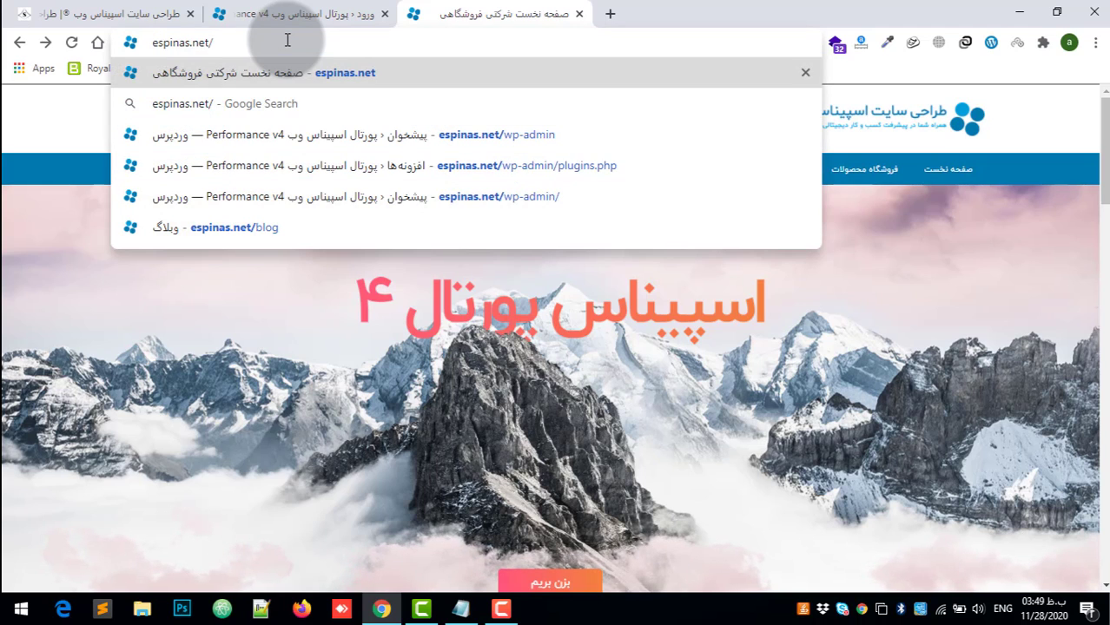
type("p-ad")
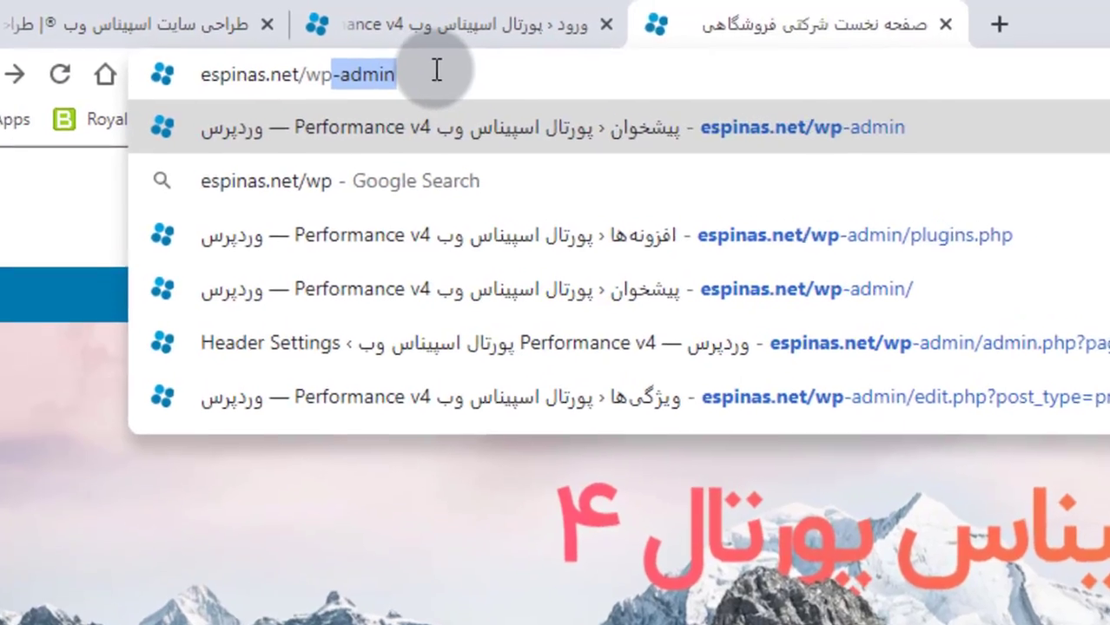
type("min")
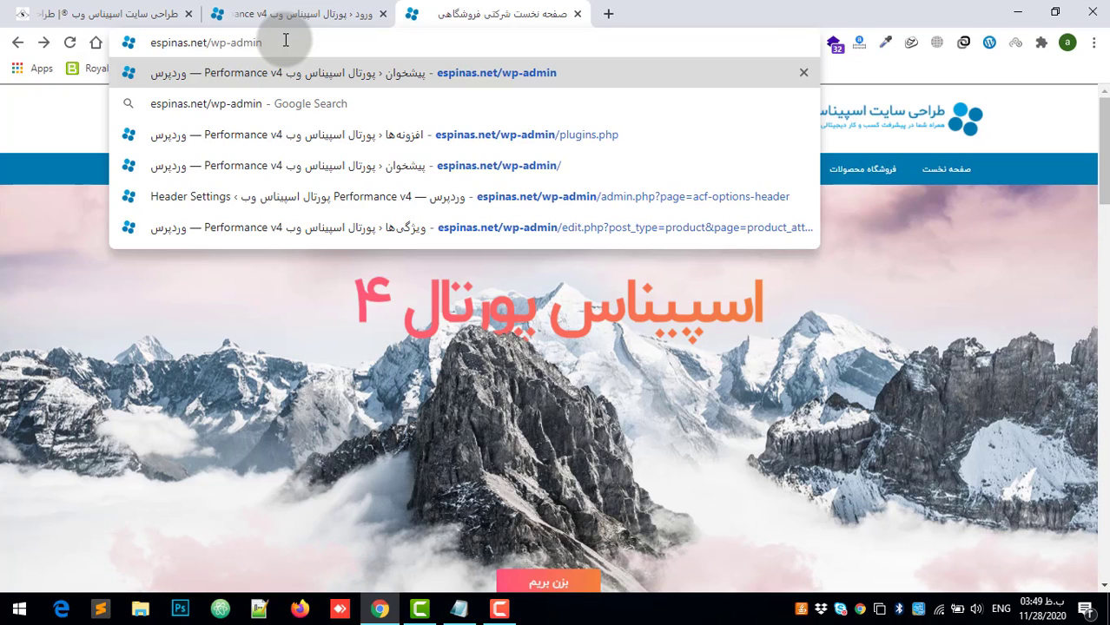
key("Return")
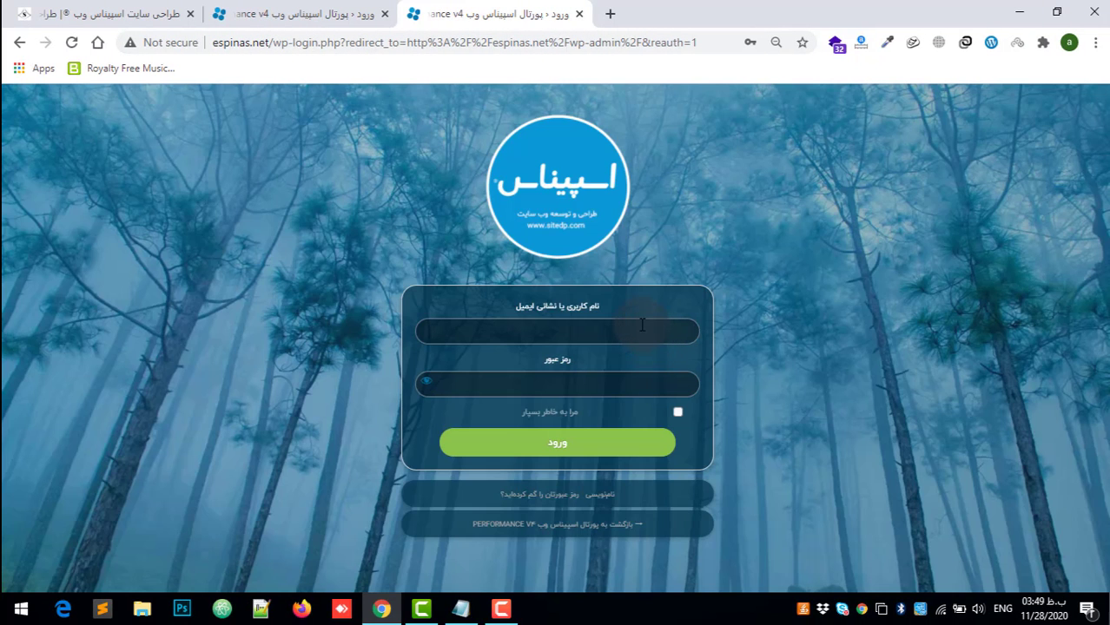
left_click(642, 326)
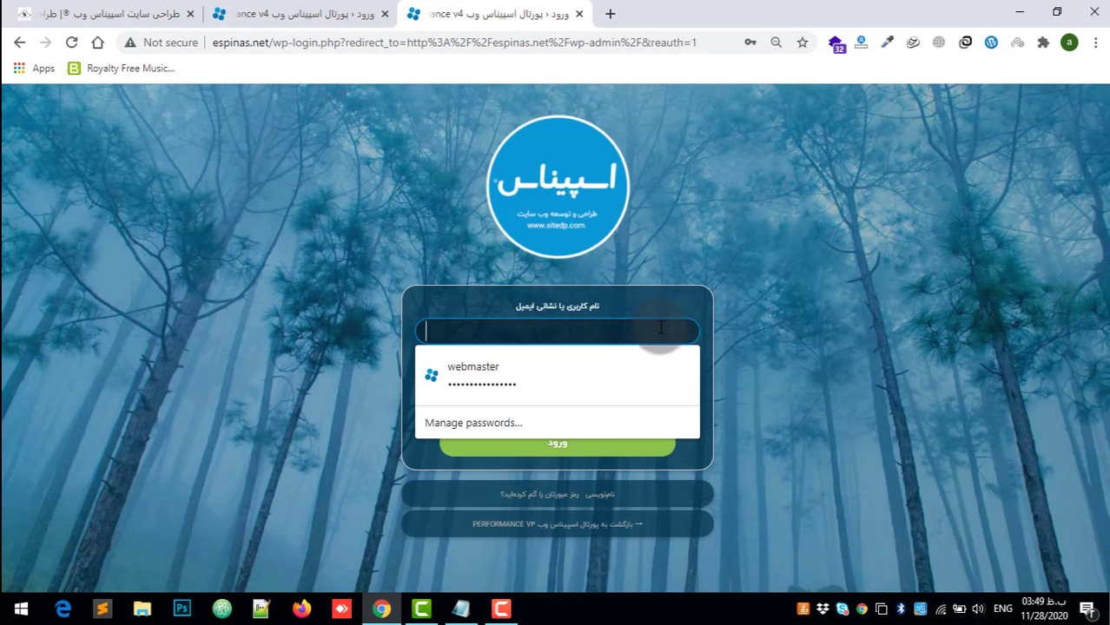
left_click(799, 350)
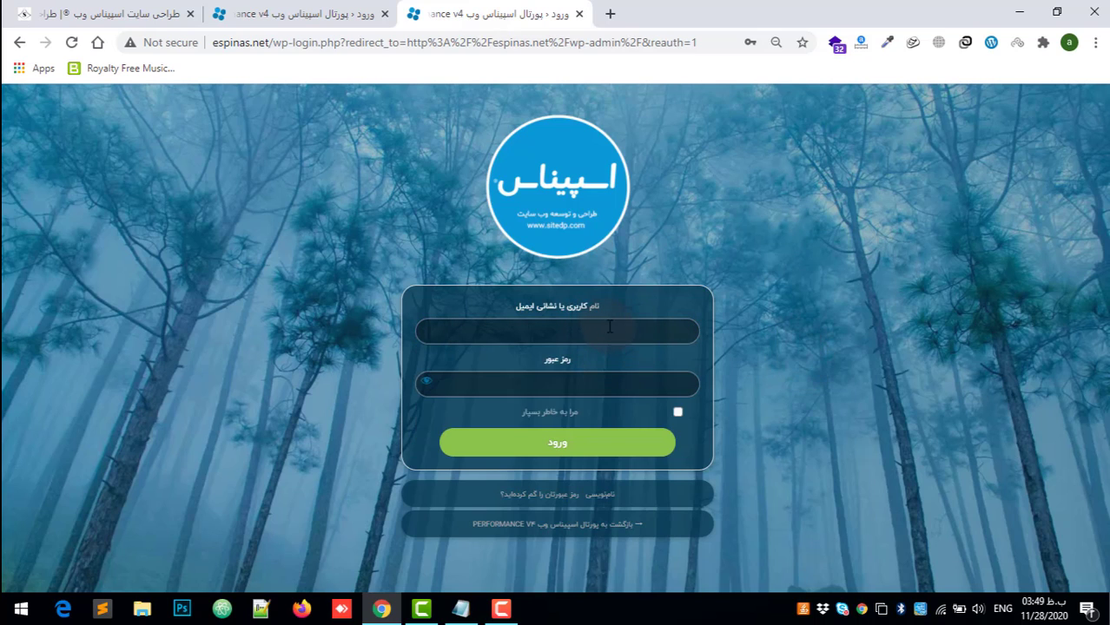
left_click(621, 395)
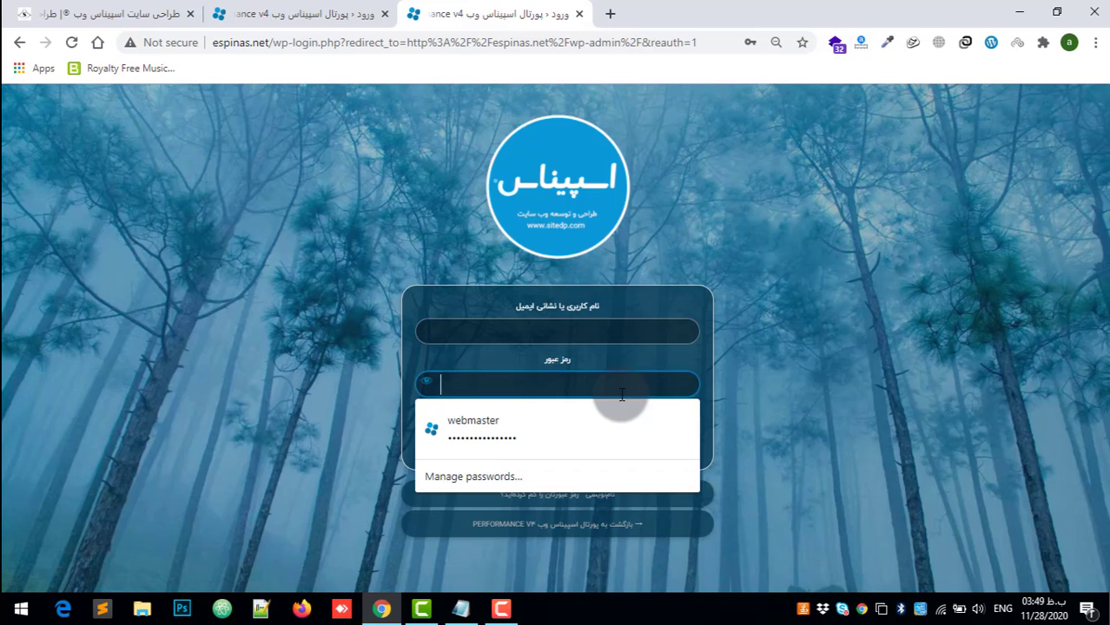
left_click(747, 345)
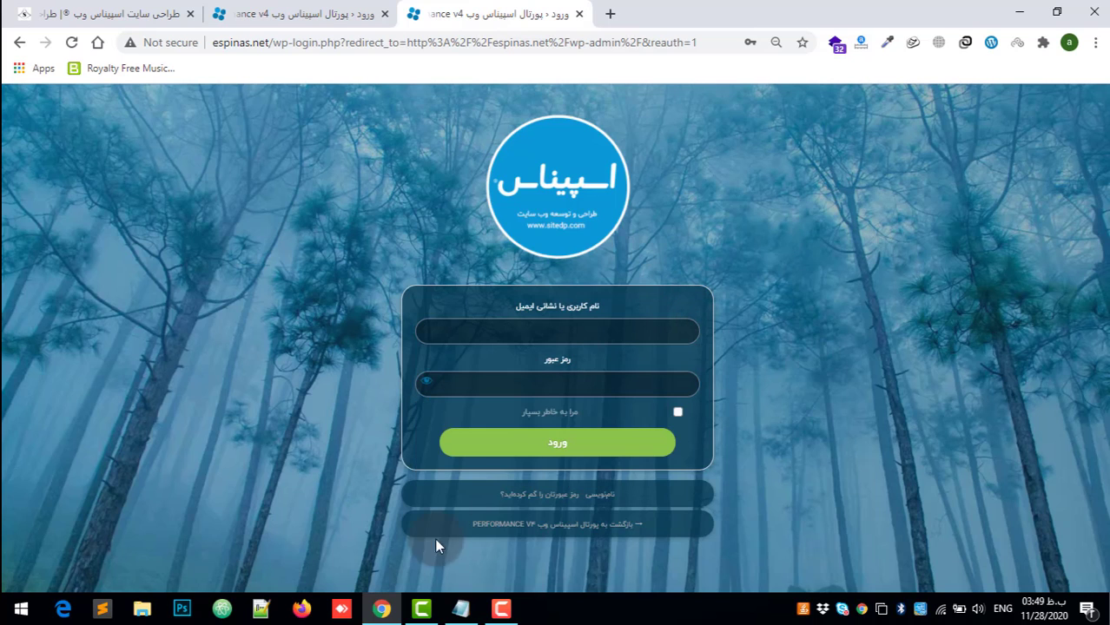
Step: Copy the username webmaster from the Notepad note into the login form's username field
left_click(460, 608)
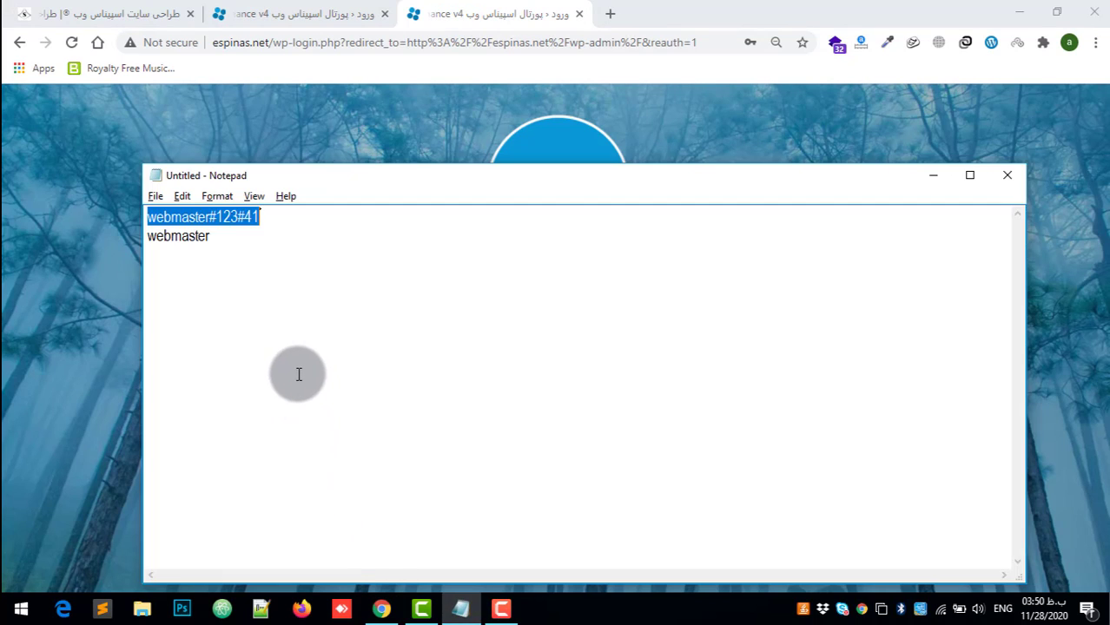
double_click(191, 237)
key("ctrl+c")
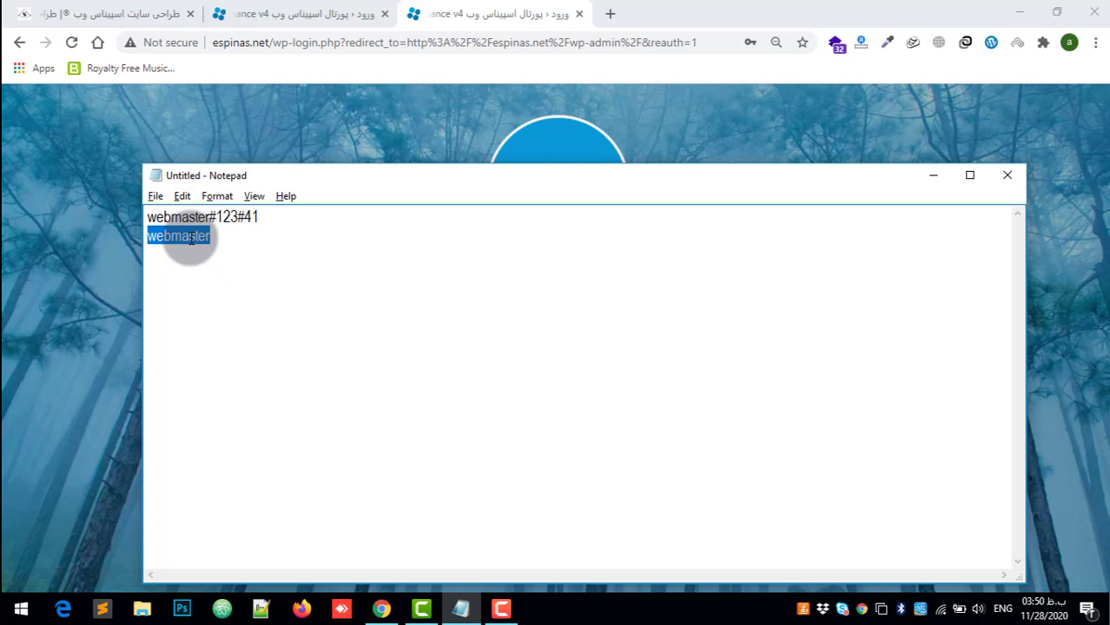
left_click(714, 87)
left_click(560, 334)
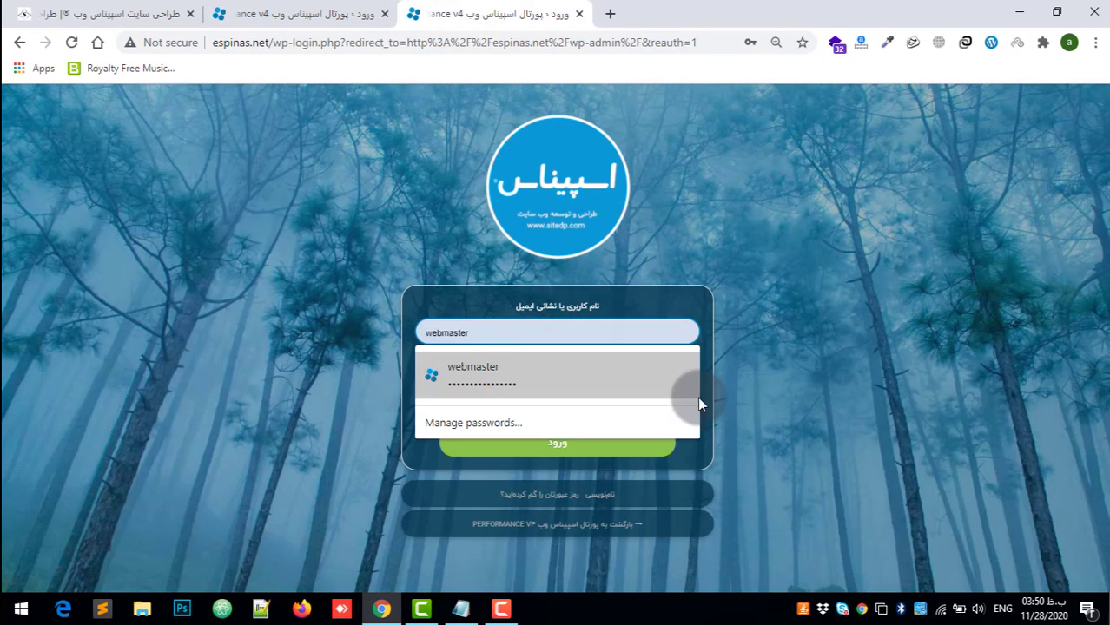
key("ctrl+v")
Step: Copy the account password from the Notepad note into the login form's password field and log in
left_click(460, 608)
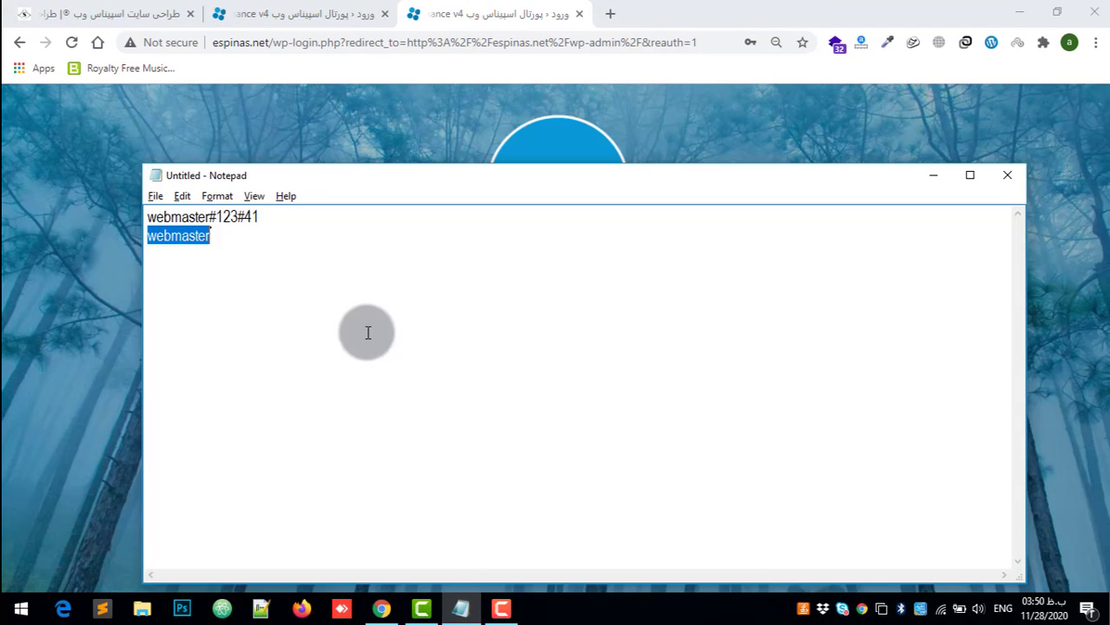
left_click(232, 216)
double_click(232, 216)
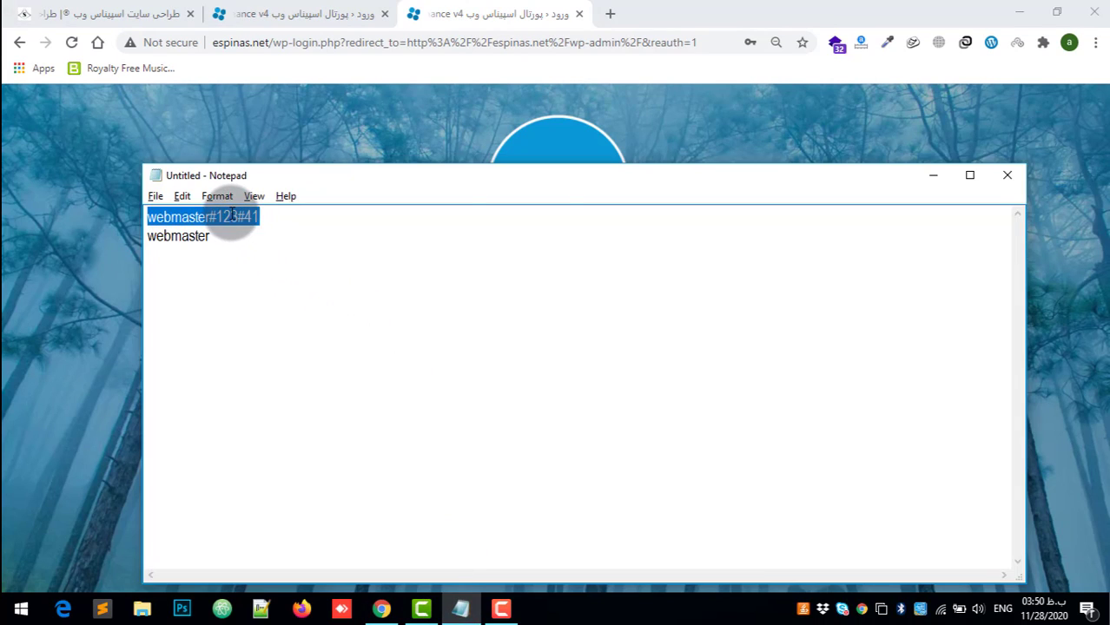
key("ctrl+c")
left_click(721, 111)
left_click(582, 383)
key("ctrl+v")
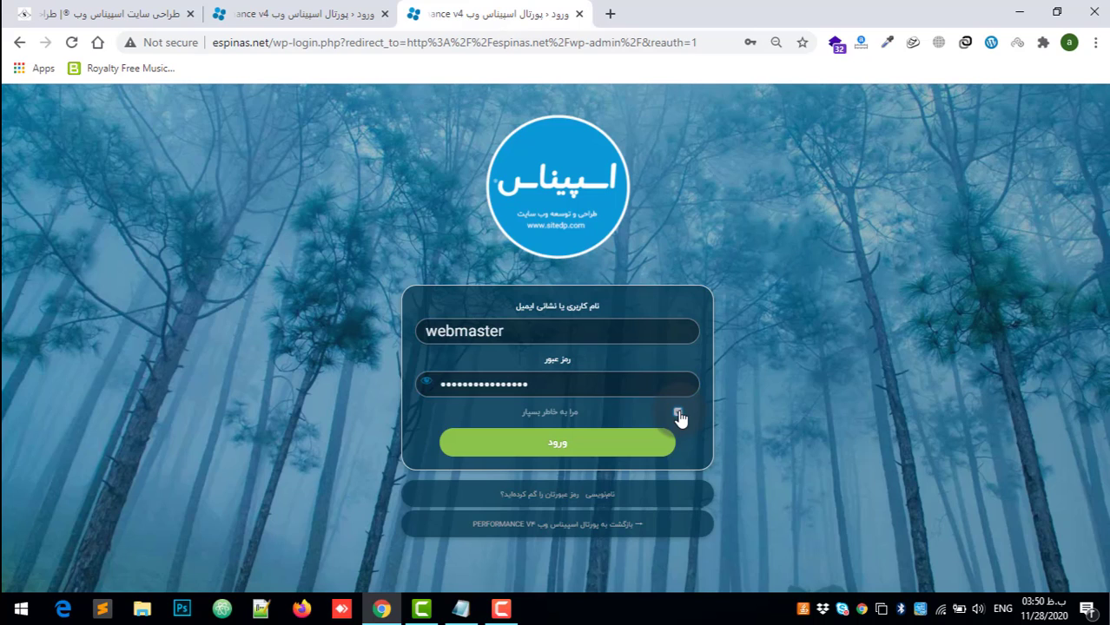
left_click(595, 444)
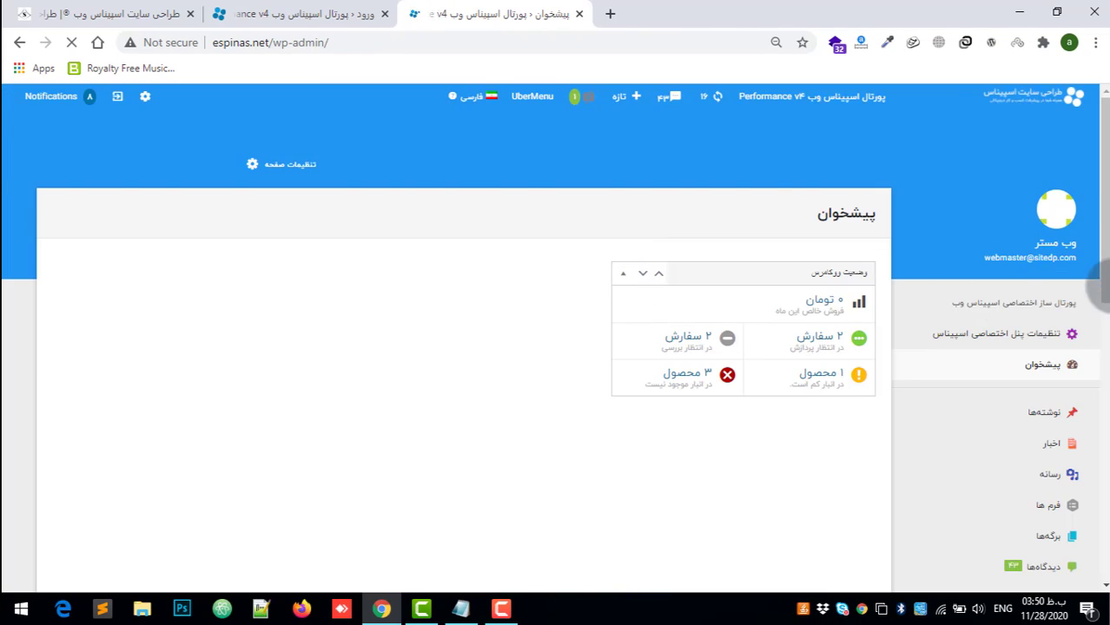
Step: Log out of the site's admin dashboard
left_click_drag(1103, 277, 1103, 304)
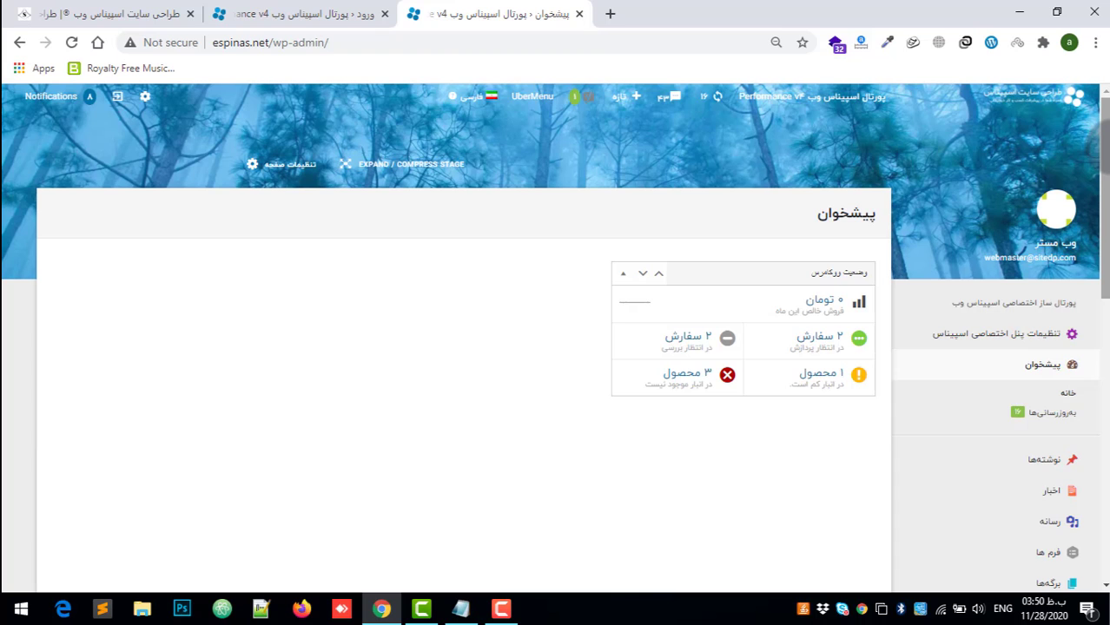
left_click_drag(1099, 155, 243, 502)
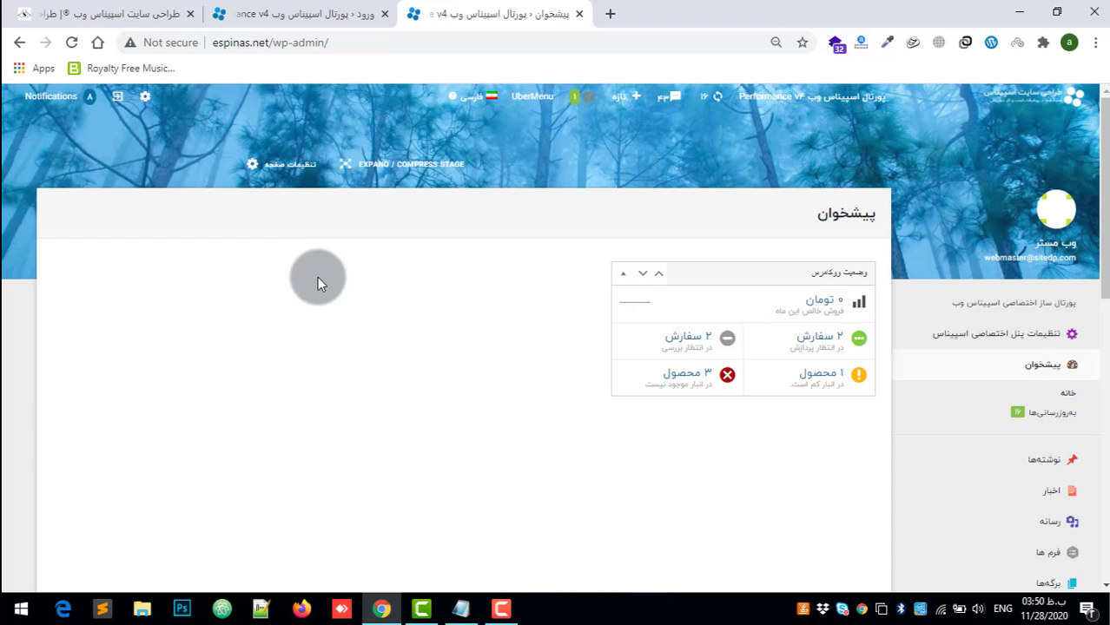
left_click(118, 99)
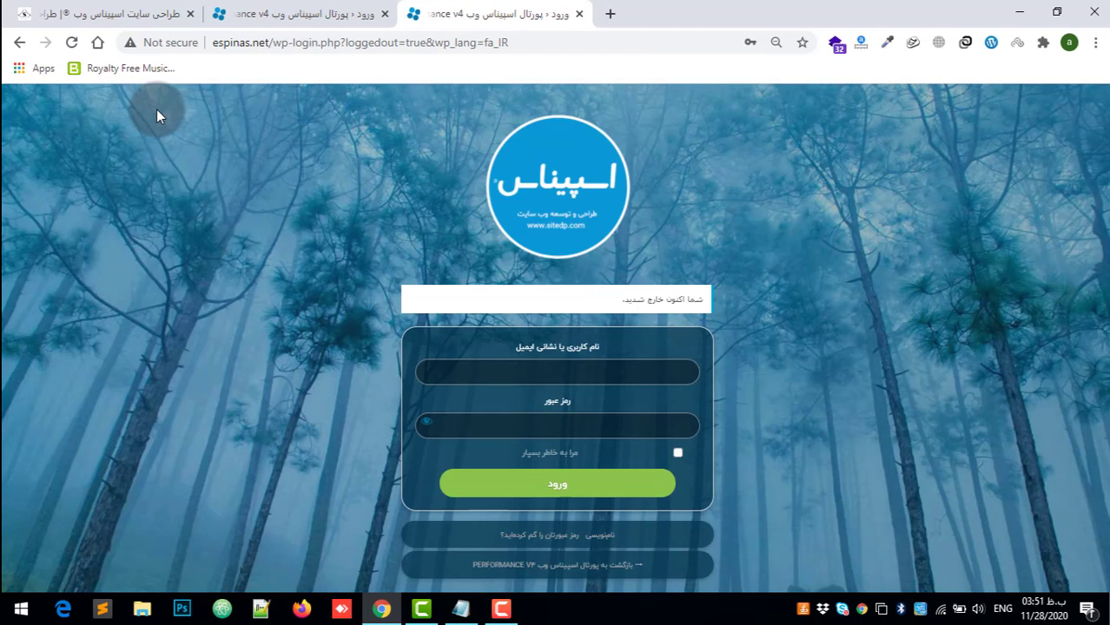
Step: Log in again by filling the username and password fields with the browser's saved webmaster credentials
left_click(555, 372)
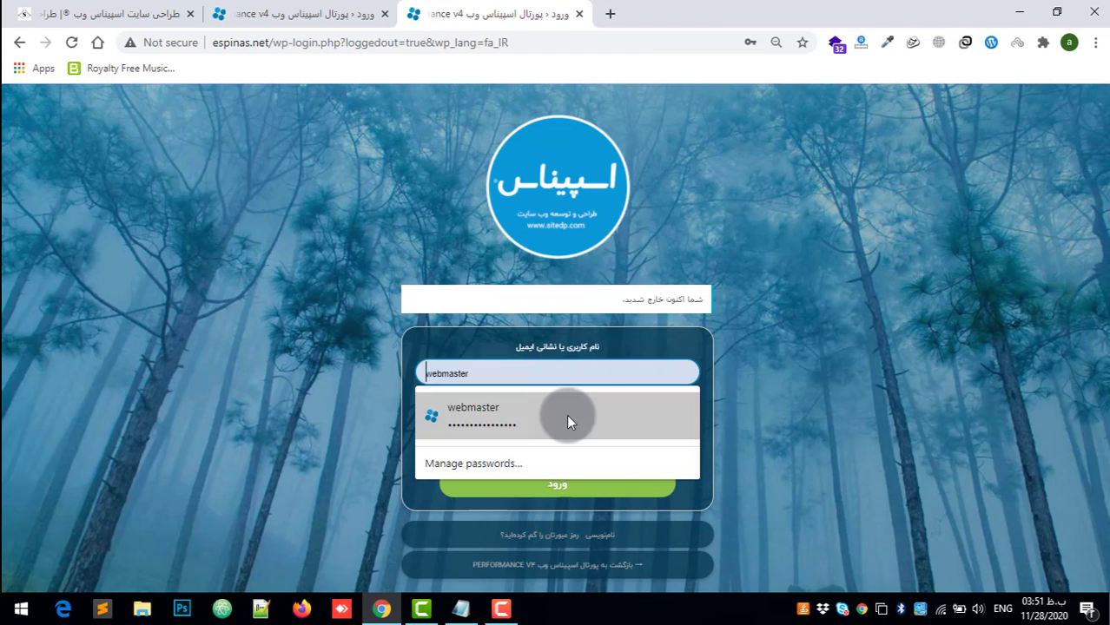
left_click(566, 414)
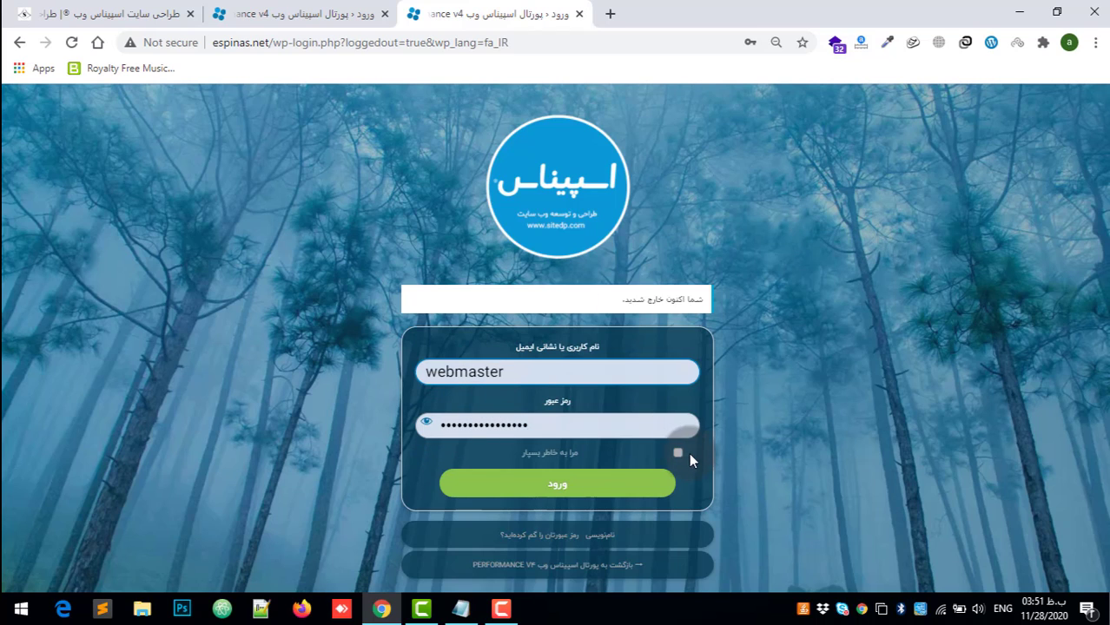
left_click(643, 484)
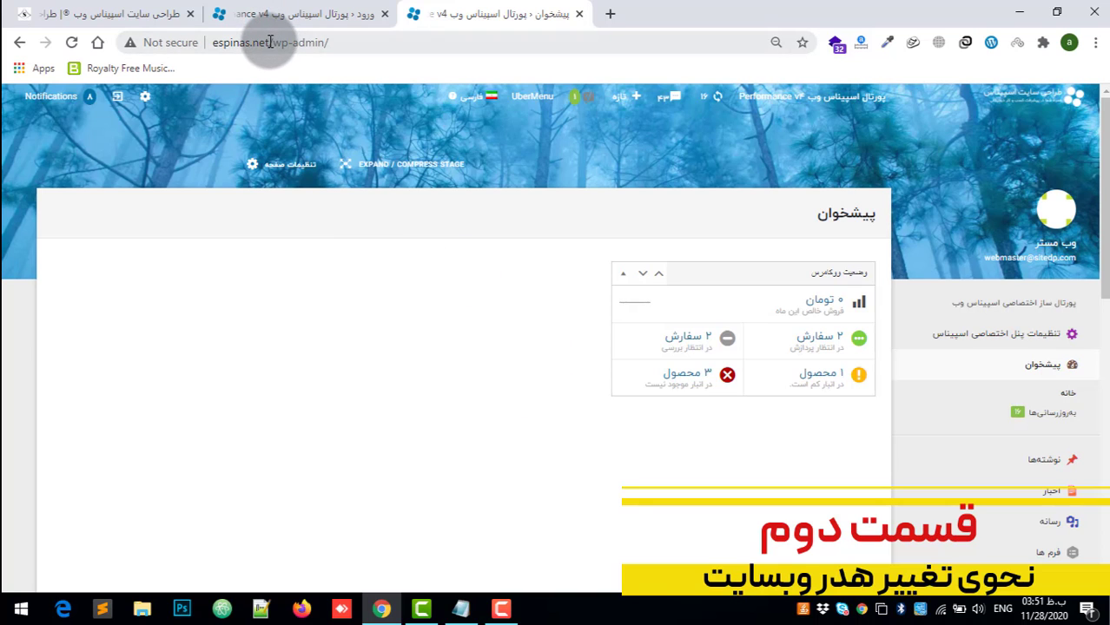
Step: Open espinas.net in a new browser tab and close the unused login page tab
left_click_drag(270, 41, 212, 42)
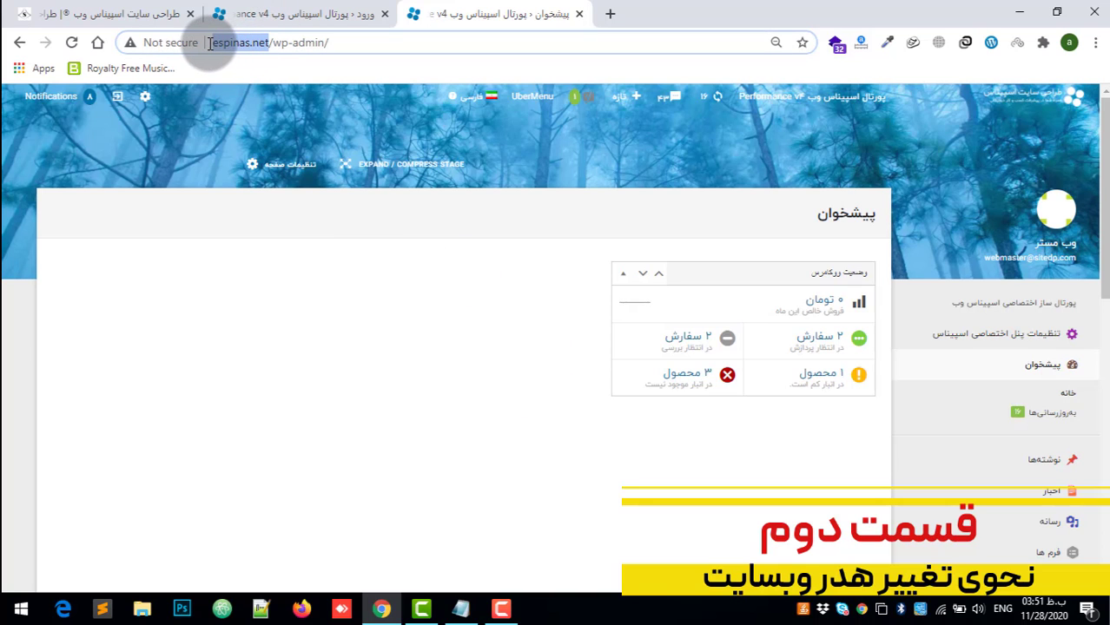
left_click(610, 14)
key("ctrl+v")
key("Return")
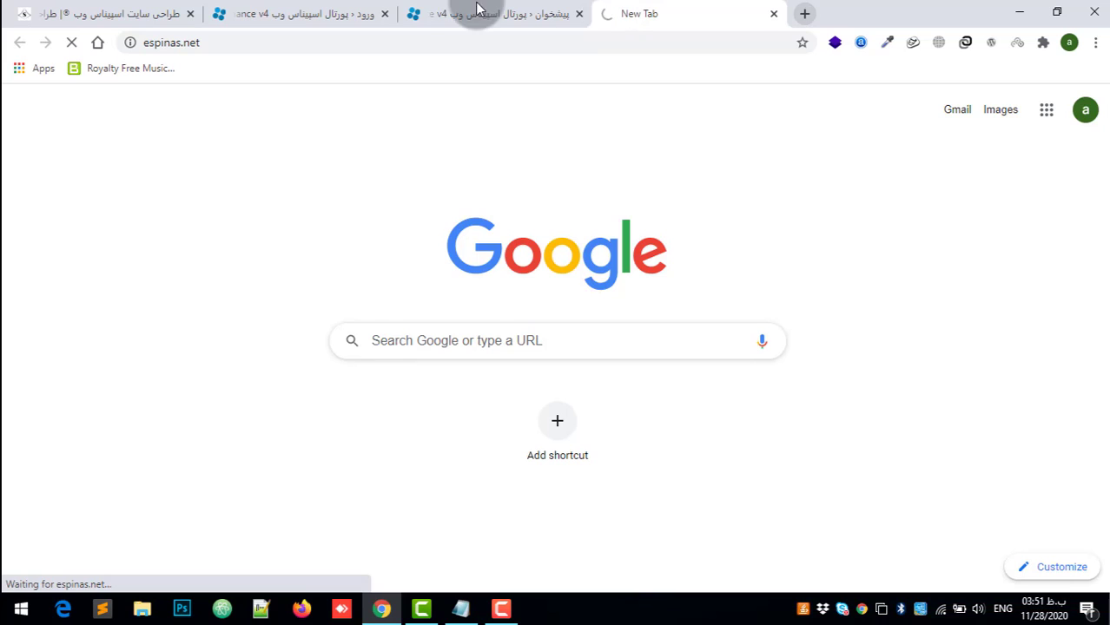
left_click(385, 13)
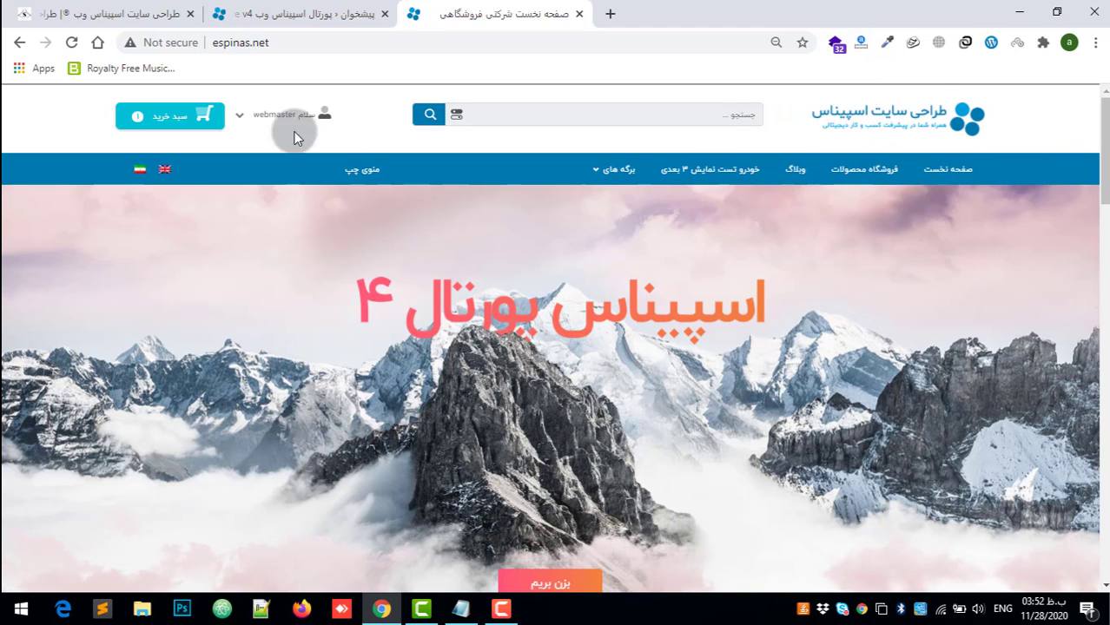
Step: Return to the admin dashboard and open the Header page of the تنظیمات پنل اختصاصی اسپیناس settings
left_click(294, 7)
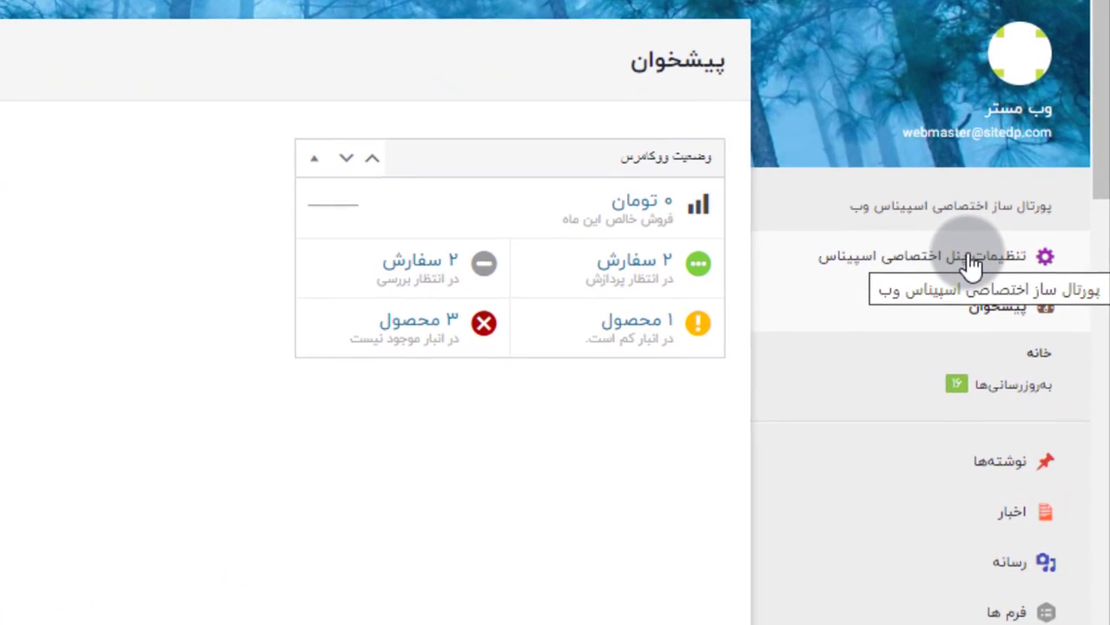
left_click(1002, 306)
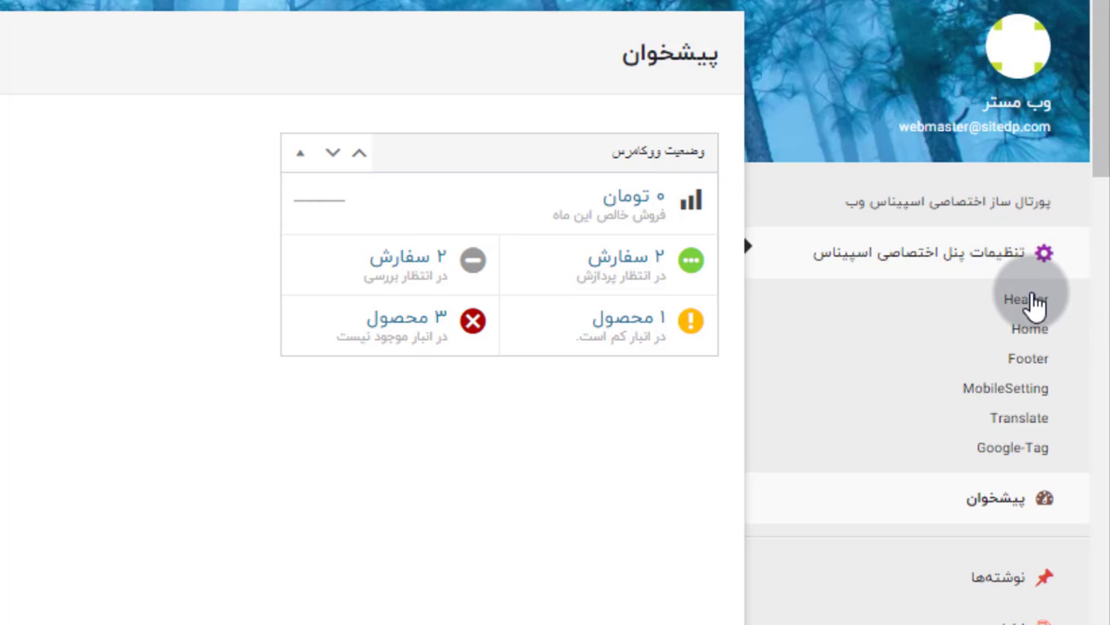
left_click(1031, 304)
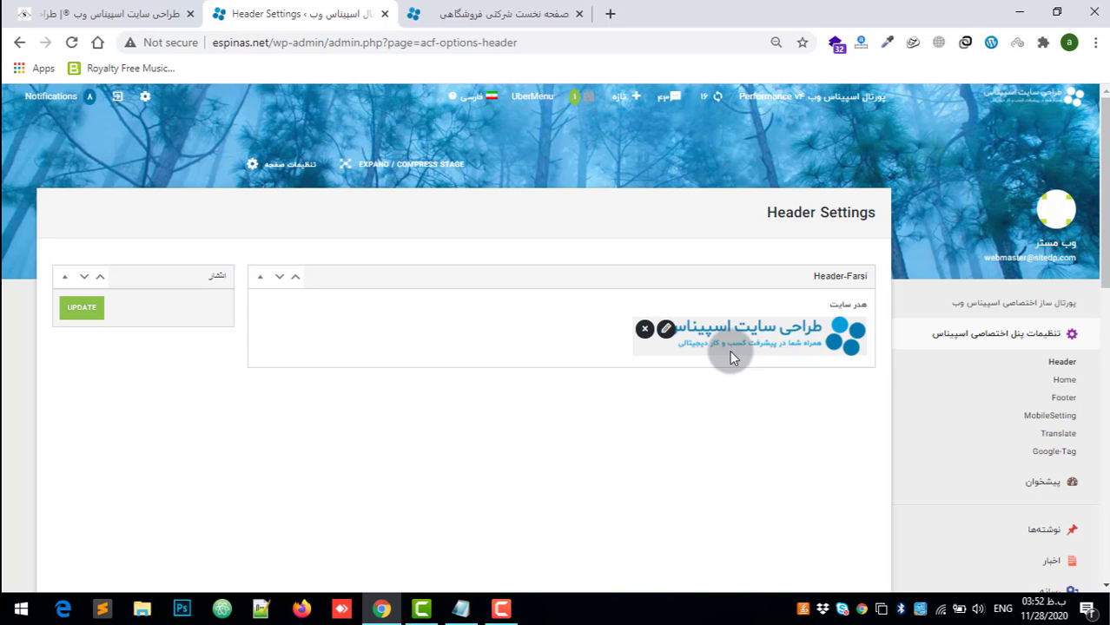
Step: Examine the header logo's image details and image-editing options, and close the dialog without changes
left_click(665, 328)
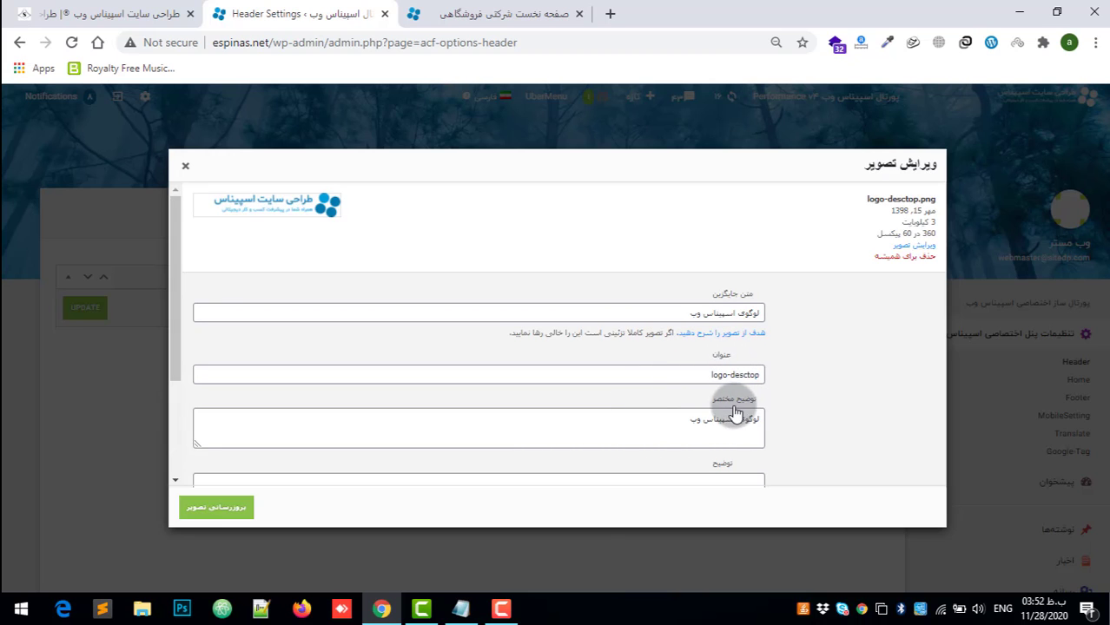
scroll(721, 404, "down", 2)
scroll(716, 406, "up", 3)
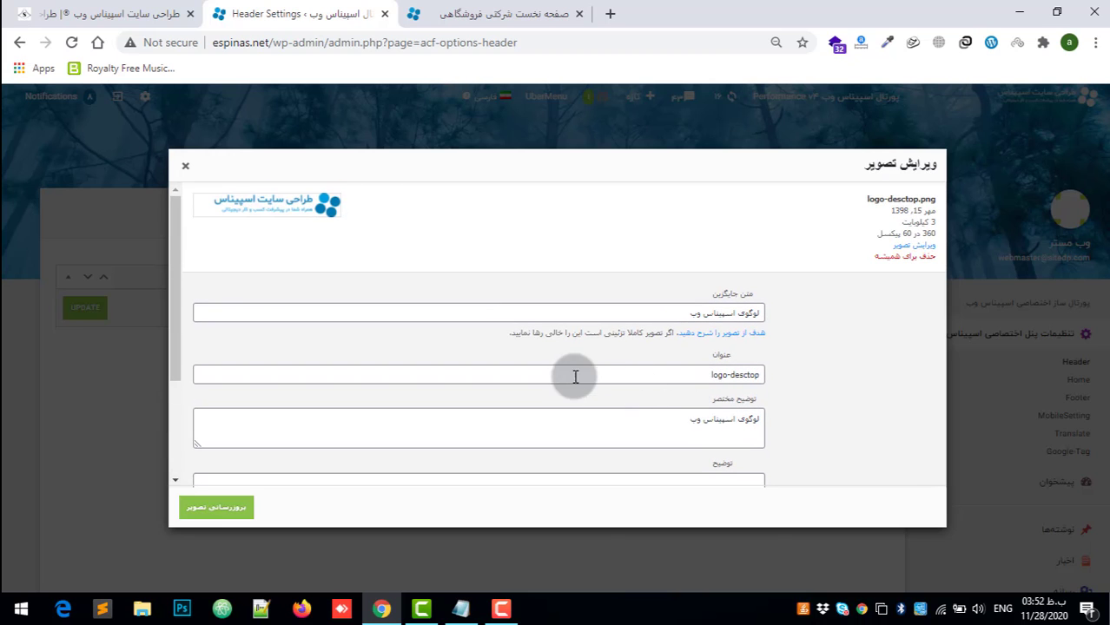
left_click(913, 246)
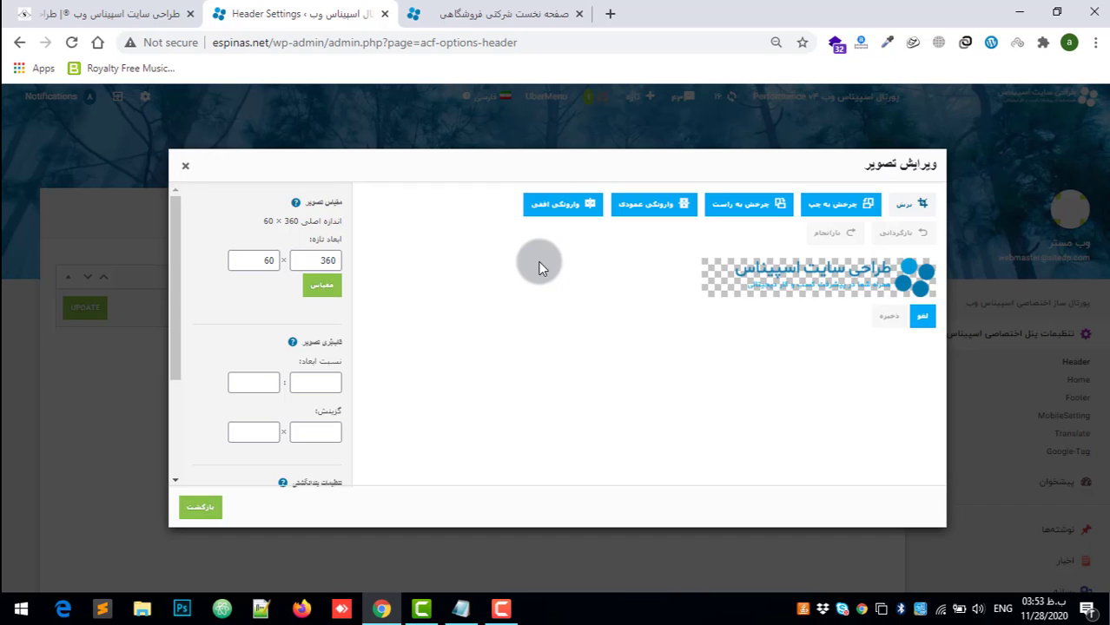
left_click(185, 168)
Step: Remove the current logo image from the هدر سایت field in the Header-Farsi section
mouse_move(664, 328)
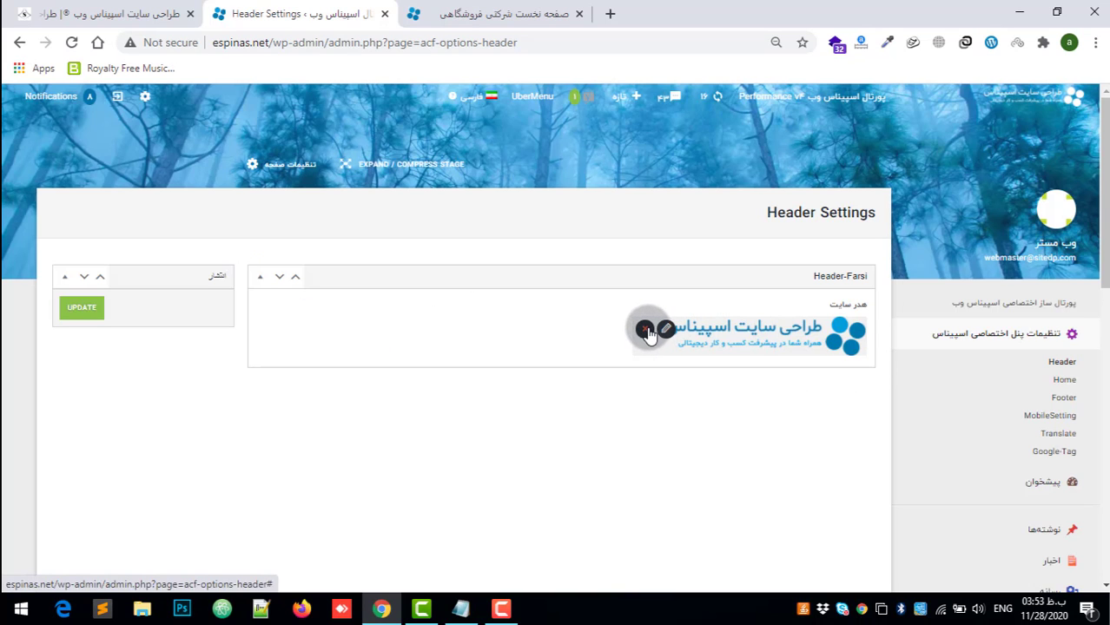
left_click(645, 330)
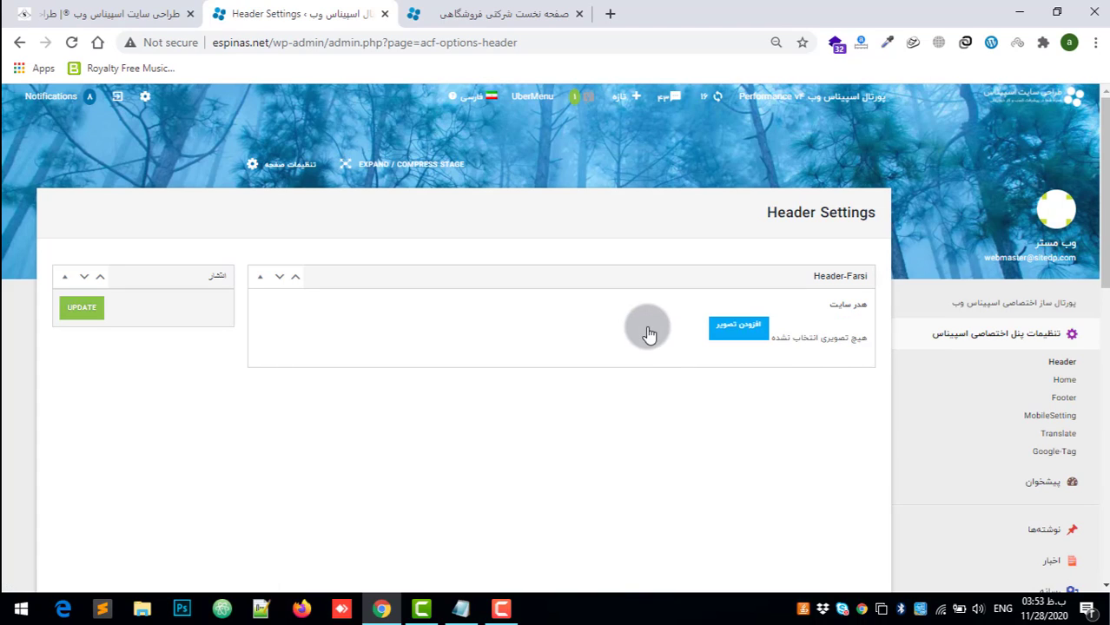
Step: Open the image selection dialog for the empty هدر سایت field in the Header-Farsi section
left_click(752, 336)
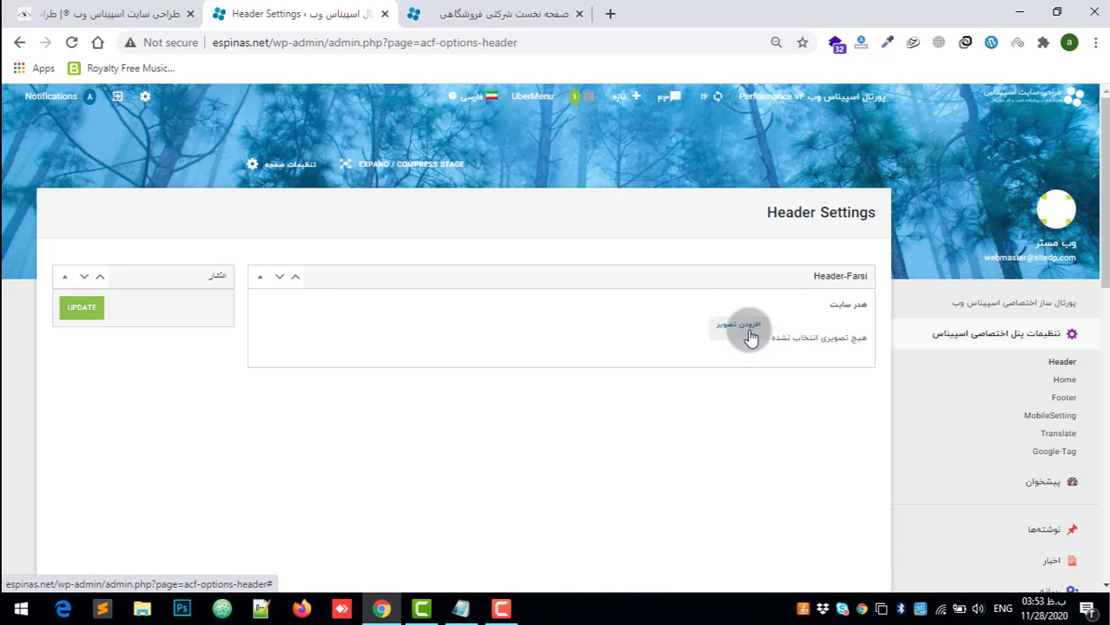
left_click(752, 336)
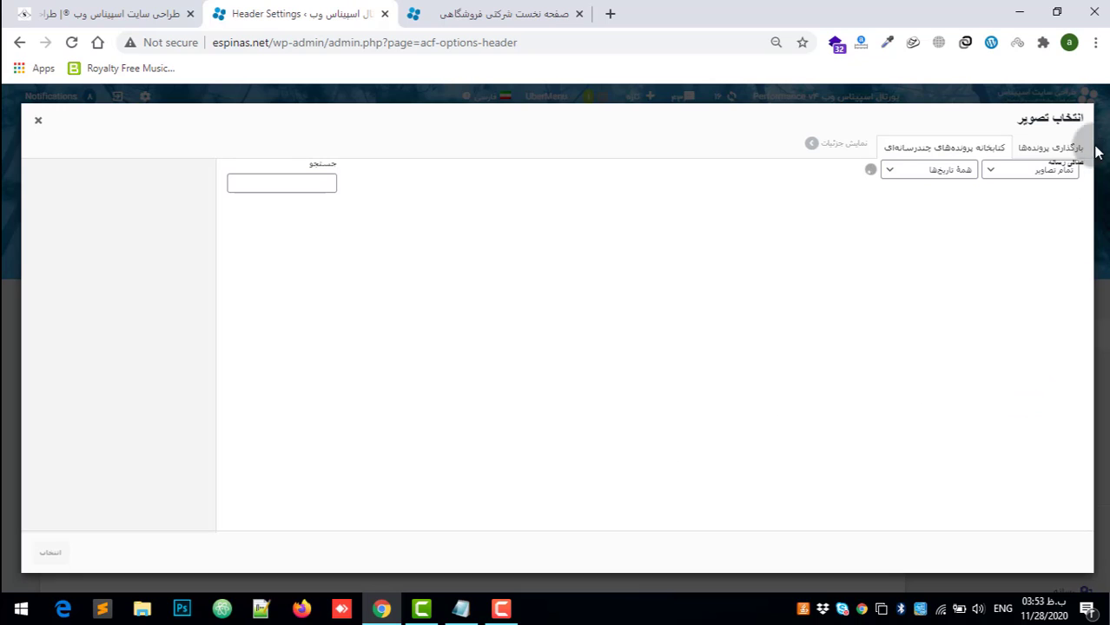
left_click(1060, 155)
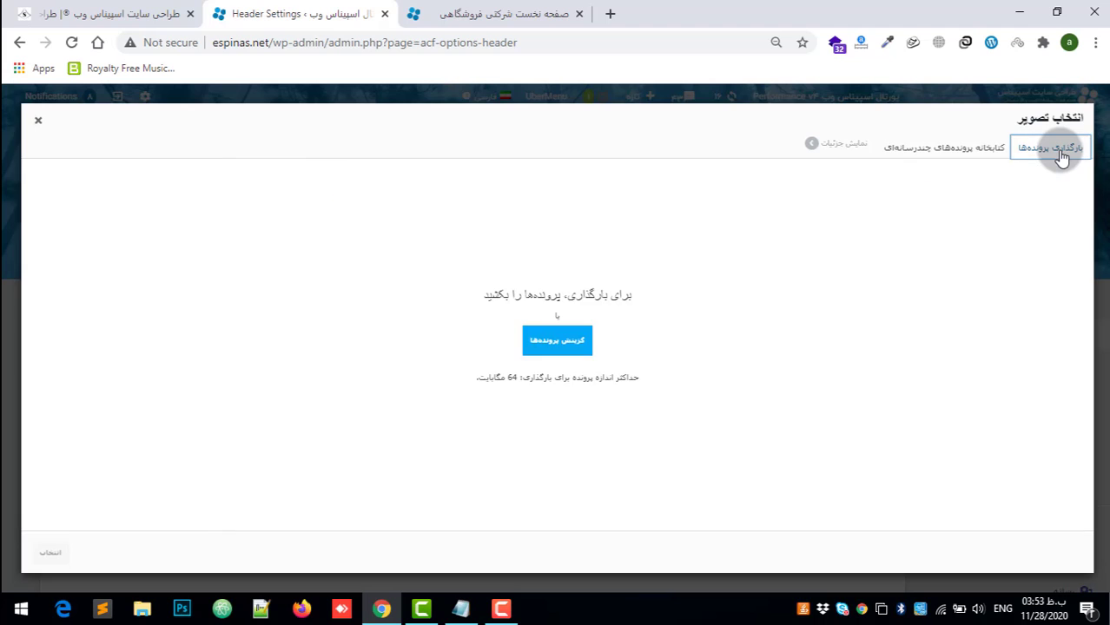
left_click(571, 341)
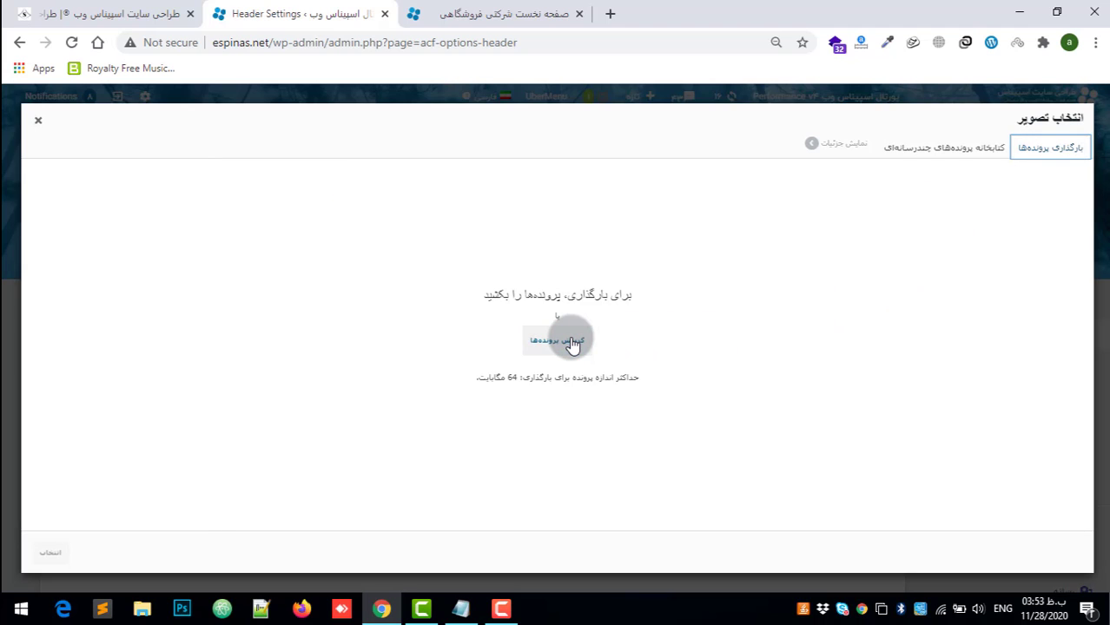
left_click(551, 337)
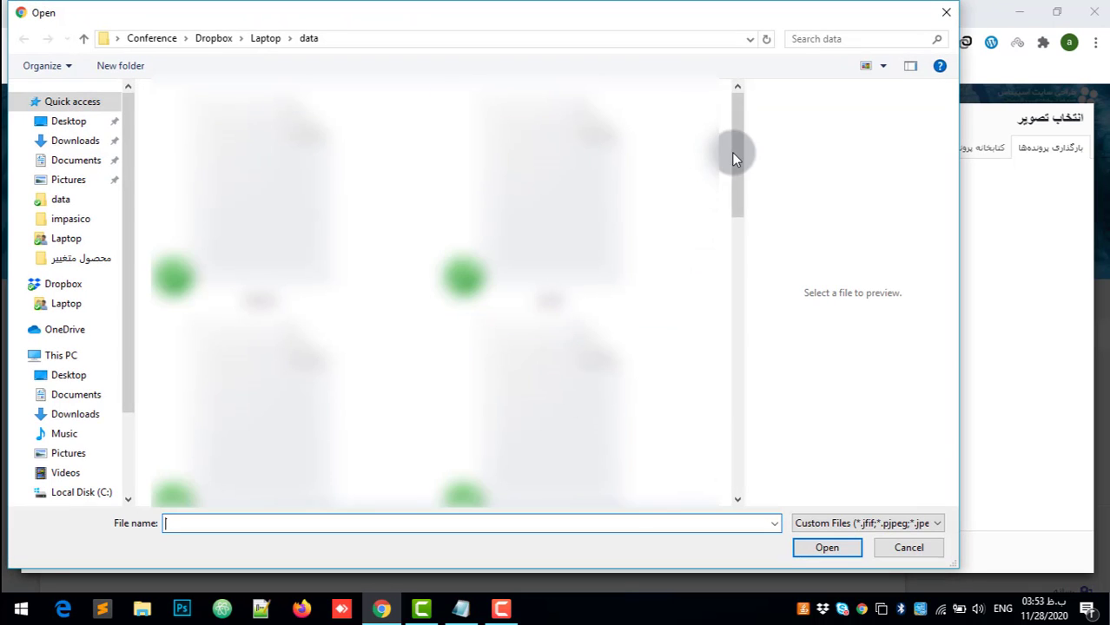
left_click_drag(734, 153, 742, 350)
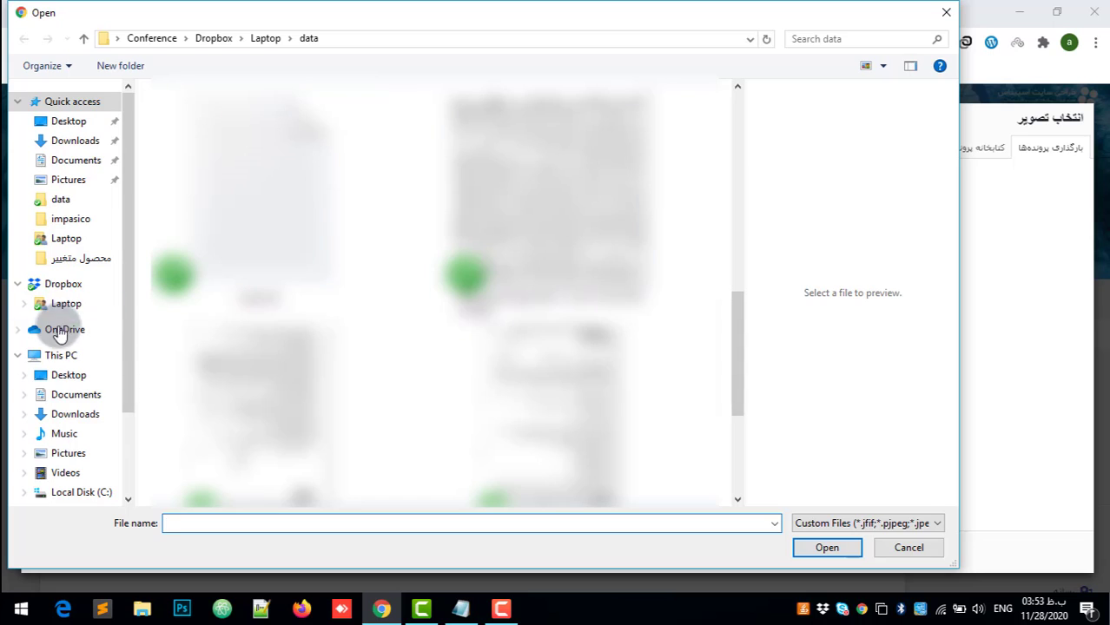
left_click(61, 374)
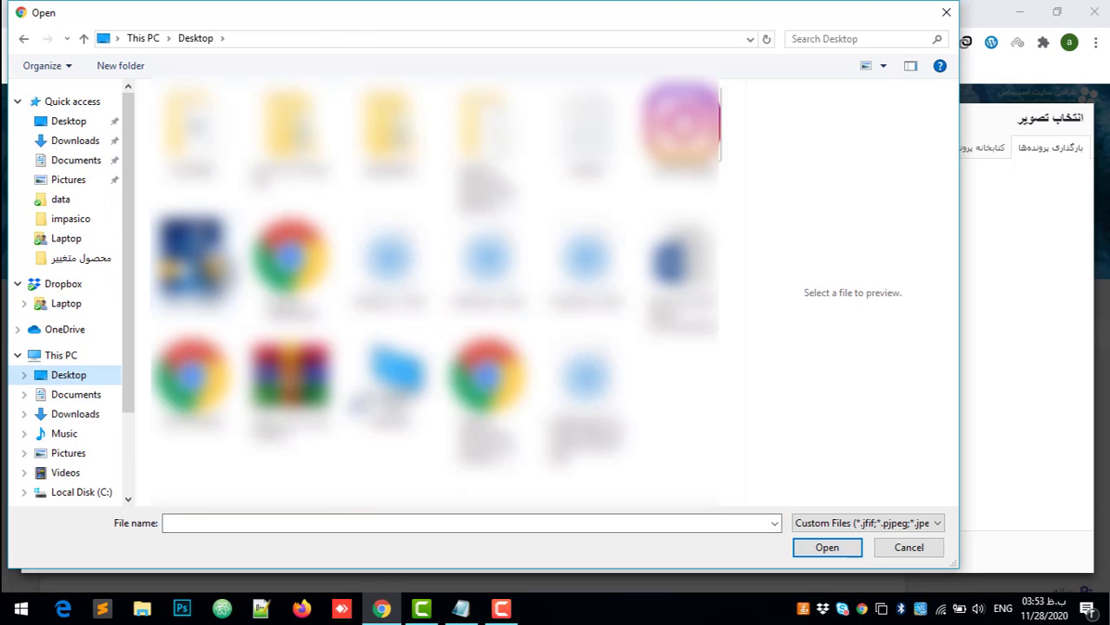
left_click(191, 260)
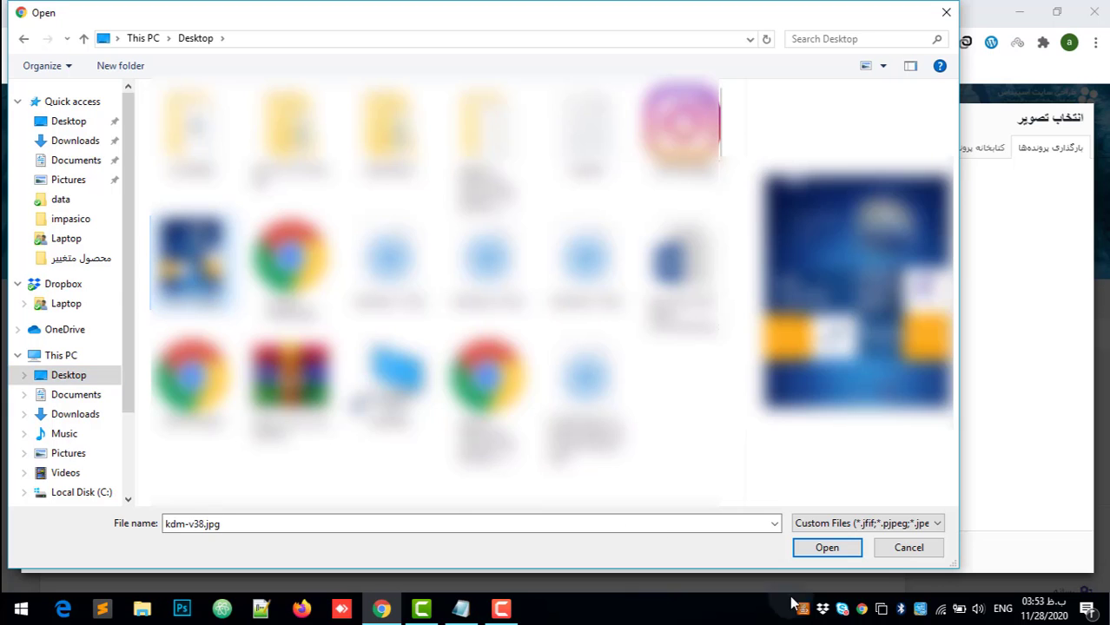
left_click(946, 12)
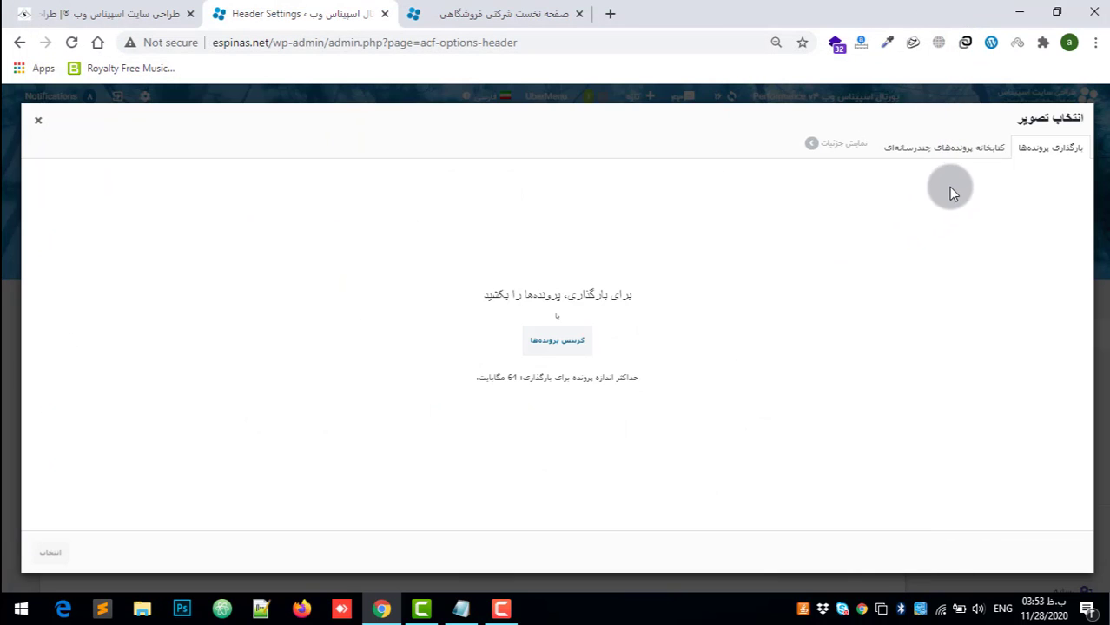
Step: Find and select the existing blue Persian logo image logo-desctop.png in the media library
left_click(976, 150)
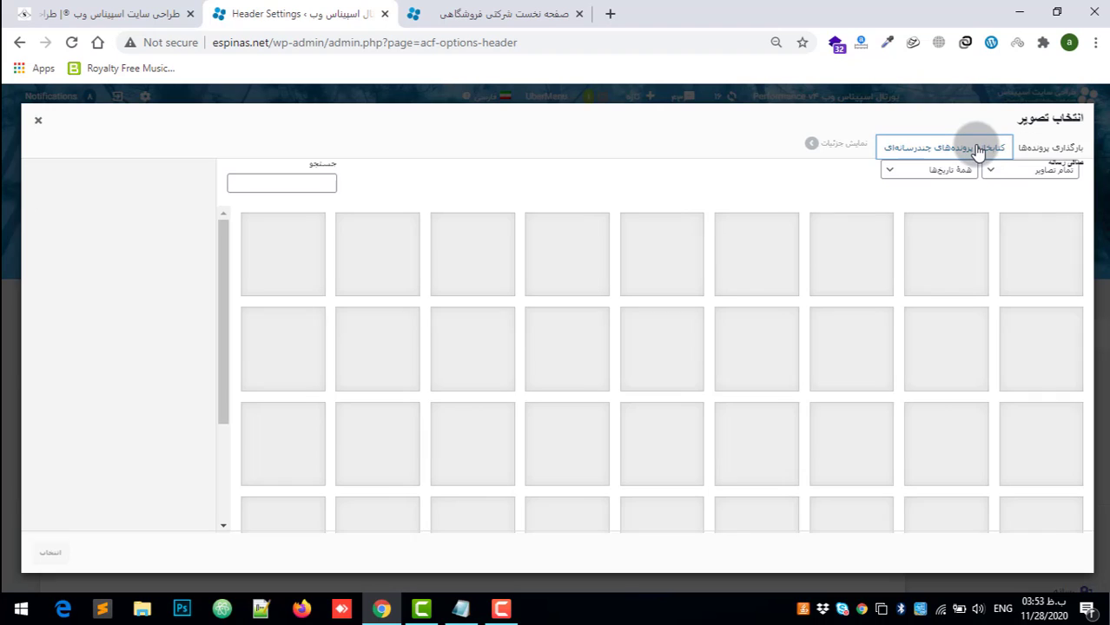
scroll(701, 404, "down", 3)
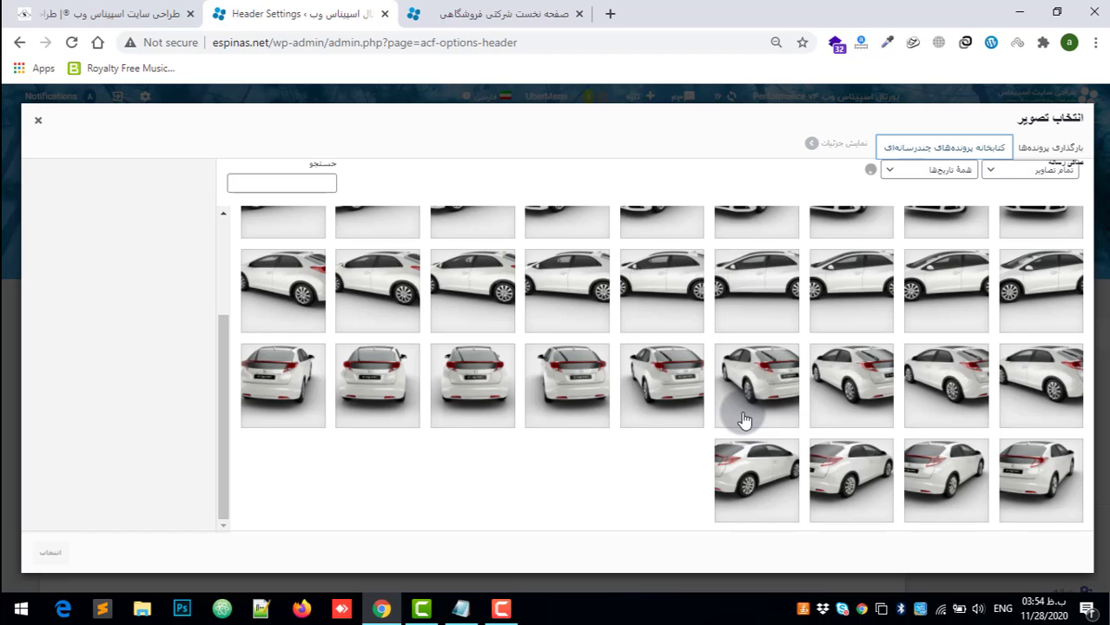
scroll(787, 296, "down", 5)
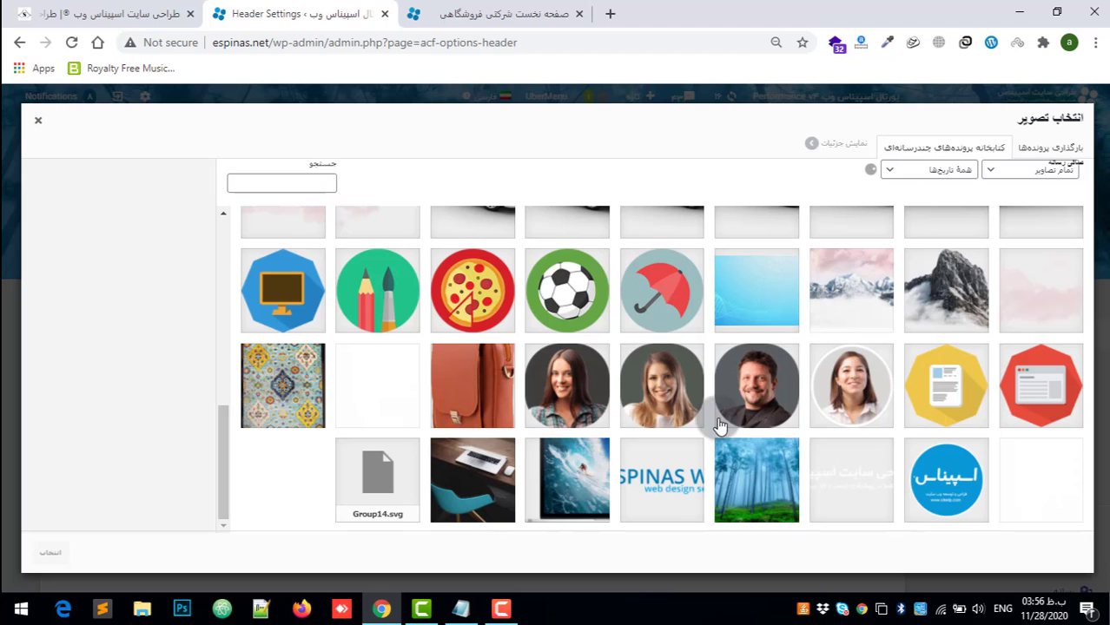
scroll(740, 408, "down", 2)
scroll(742, 408, "down", 4)
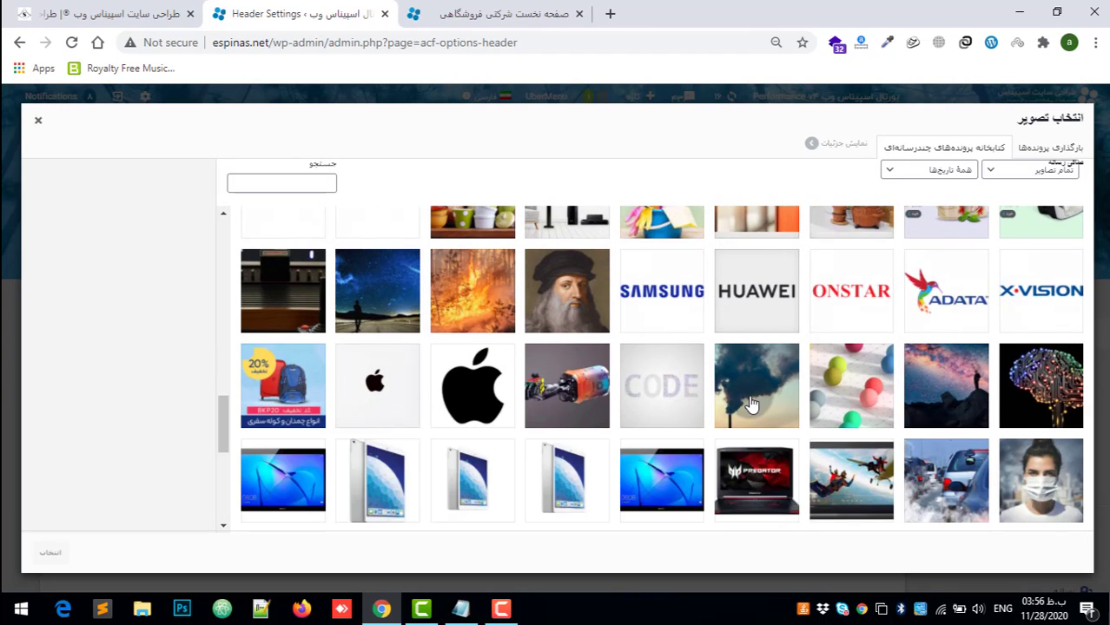
scroll(742, 425, "down", 3)
scroll(740, 435, "down", 3)
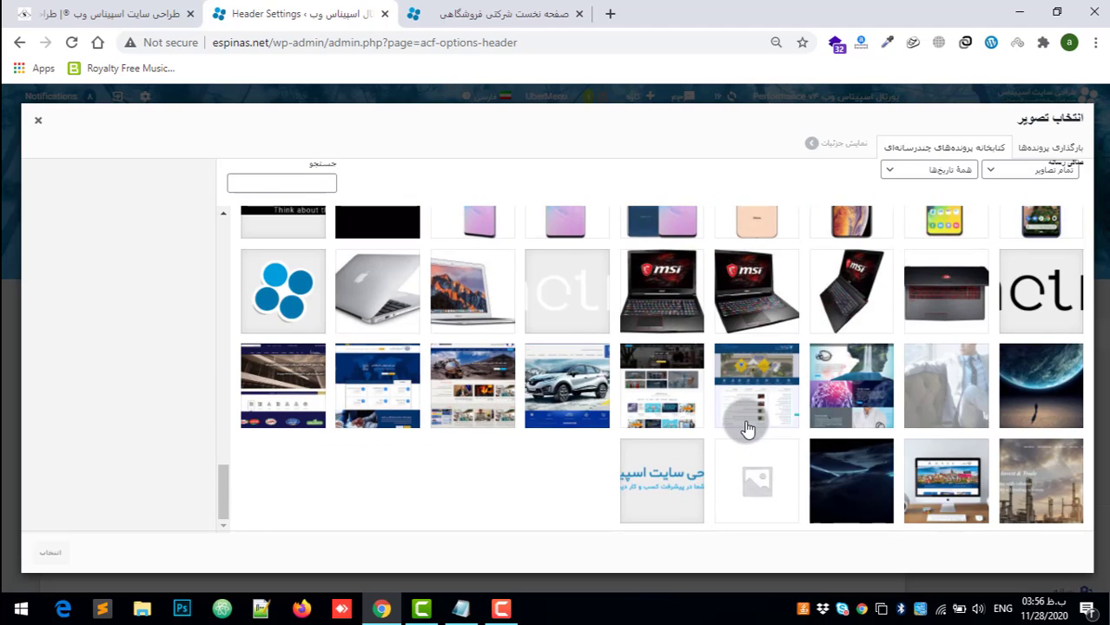
left_click(663, 483)
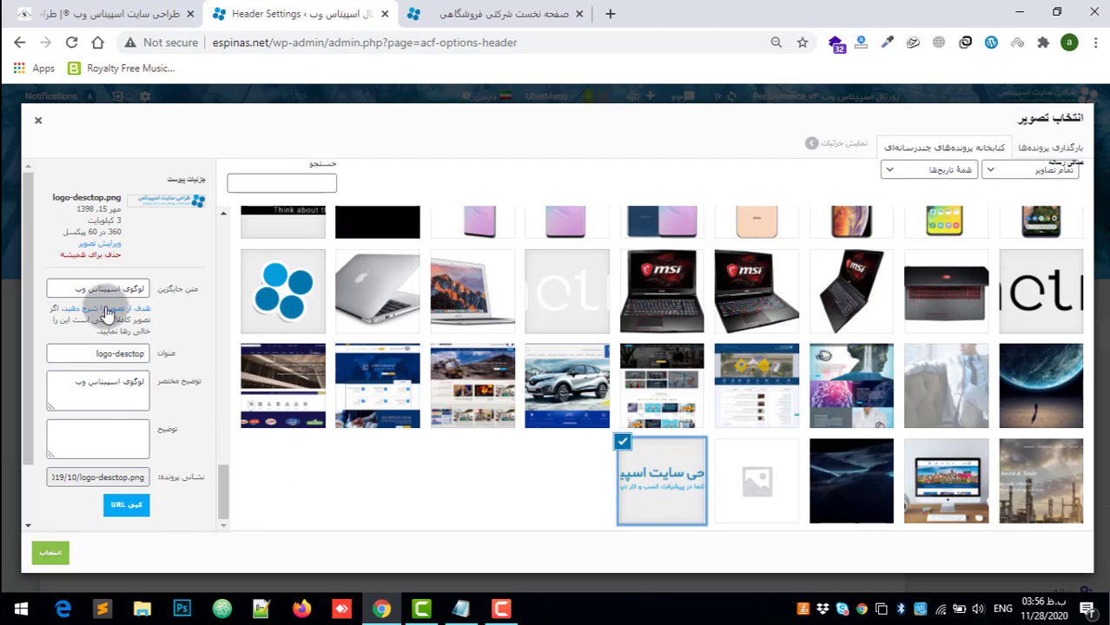
Step: Review the alternative text (متن جایگزین) and title (عنوان) fields of the selected logo image
left_click_drag(49, 288, 136, 288)
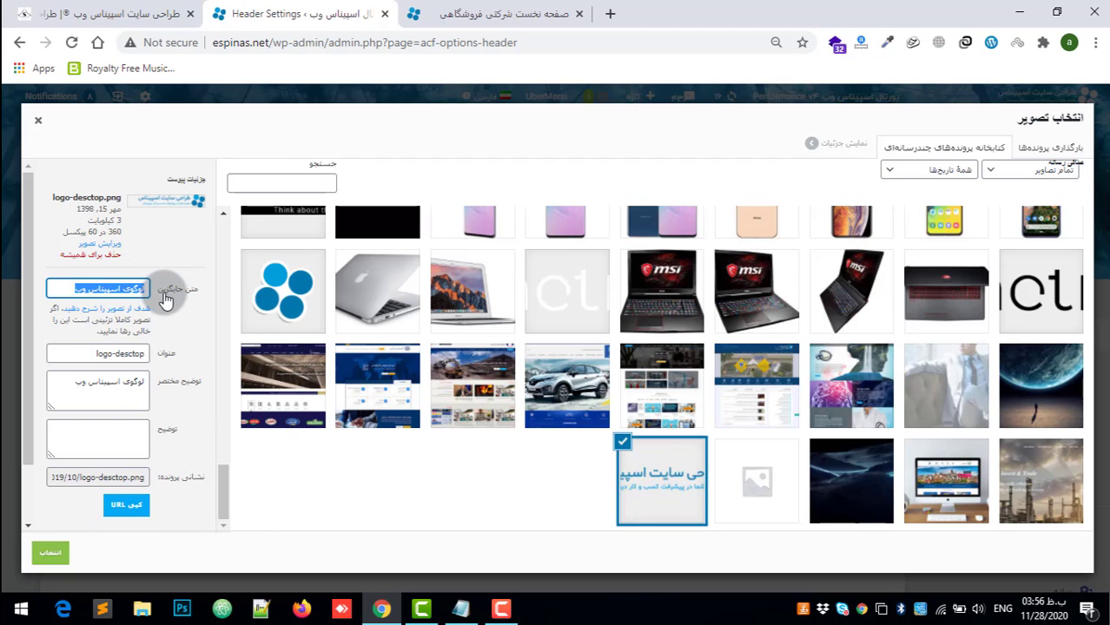
left_click(91, 286)
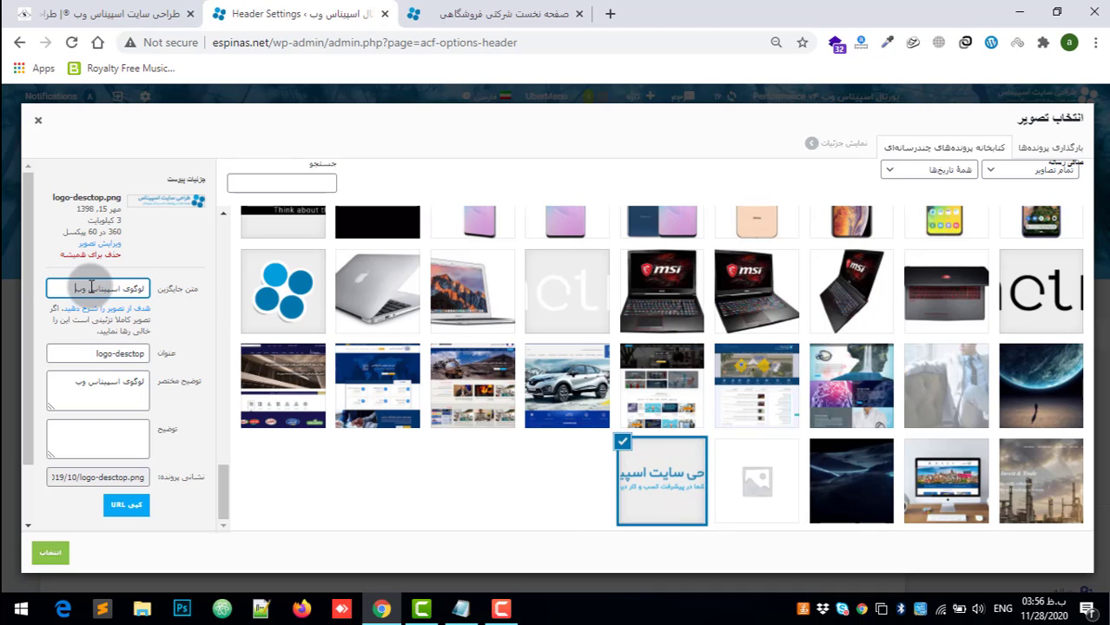
left_click(91, 354)
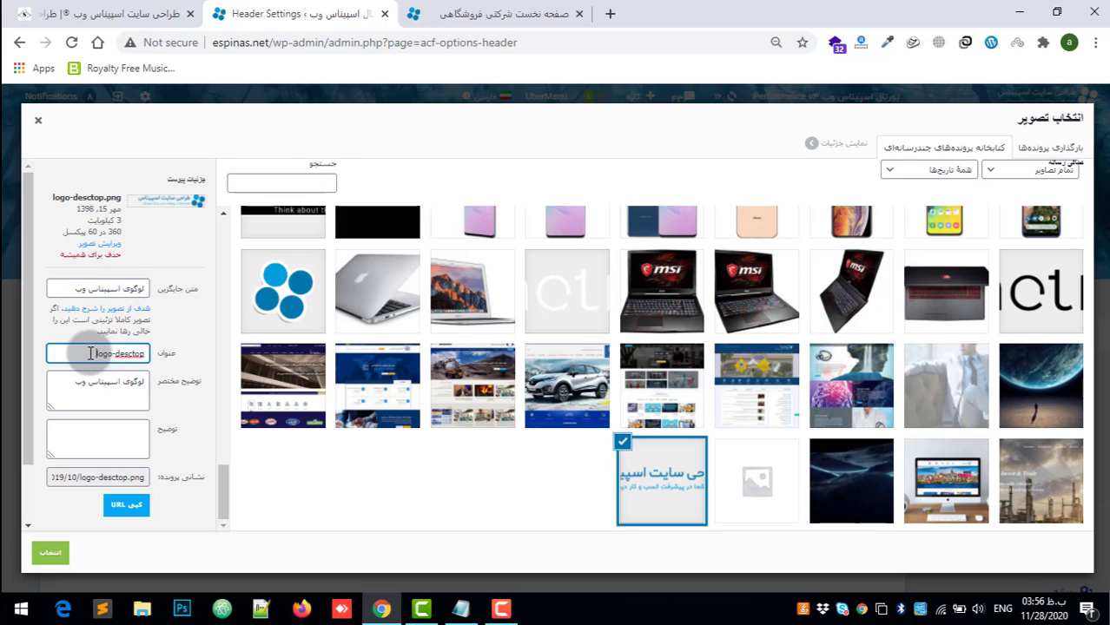
left_click_drag(90, 353, 142, 358)
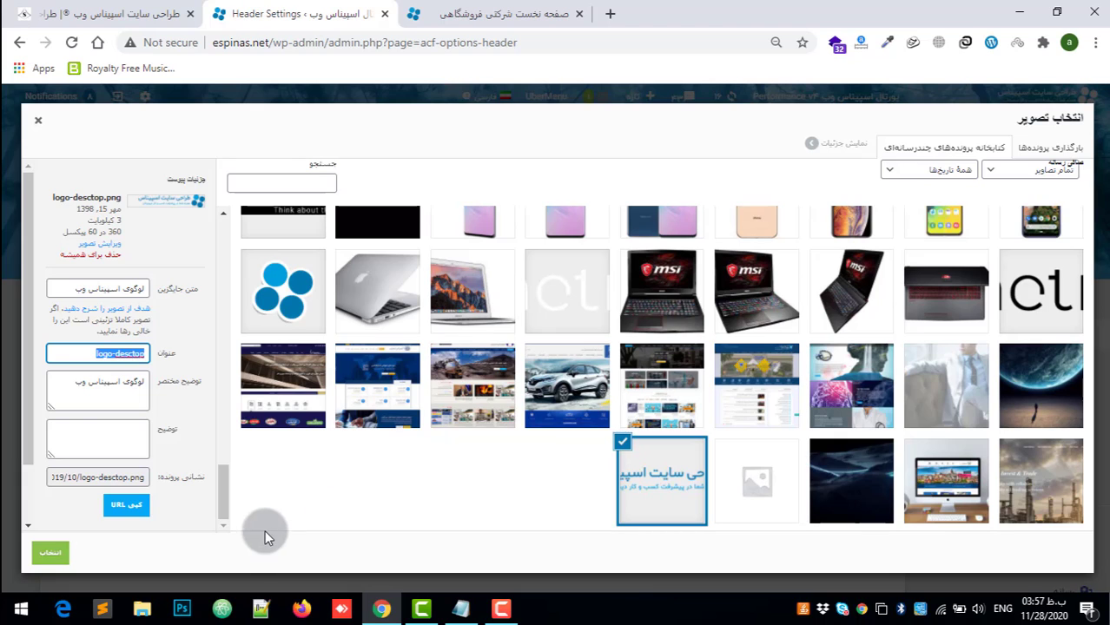
Step: Insert the selected logo into the هدر سایت field and save the updated header settings
left_click(59, 550)
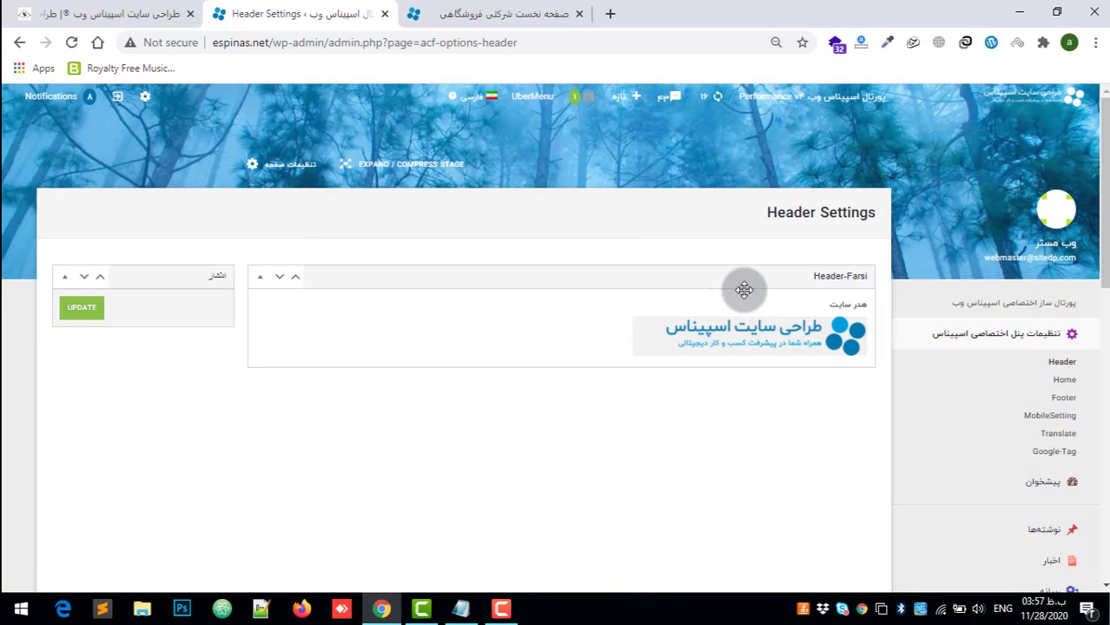
left_click(85, 314)
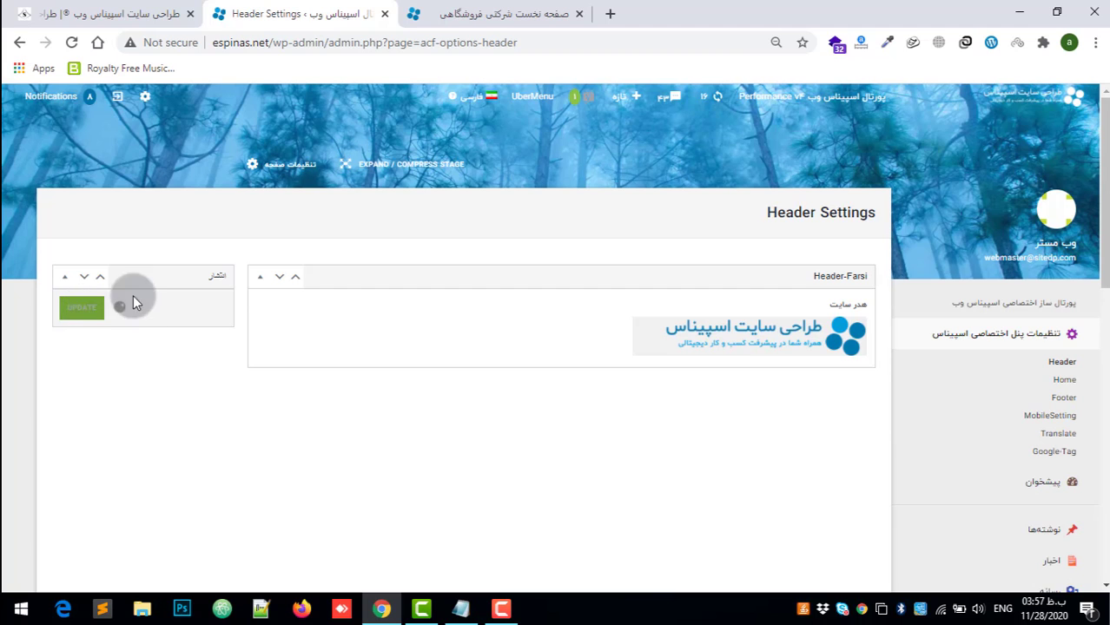
Step: Reload the espinas.net homepage to check its header logo, and return to the Header Settings page
left_click(547, 7)
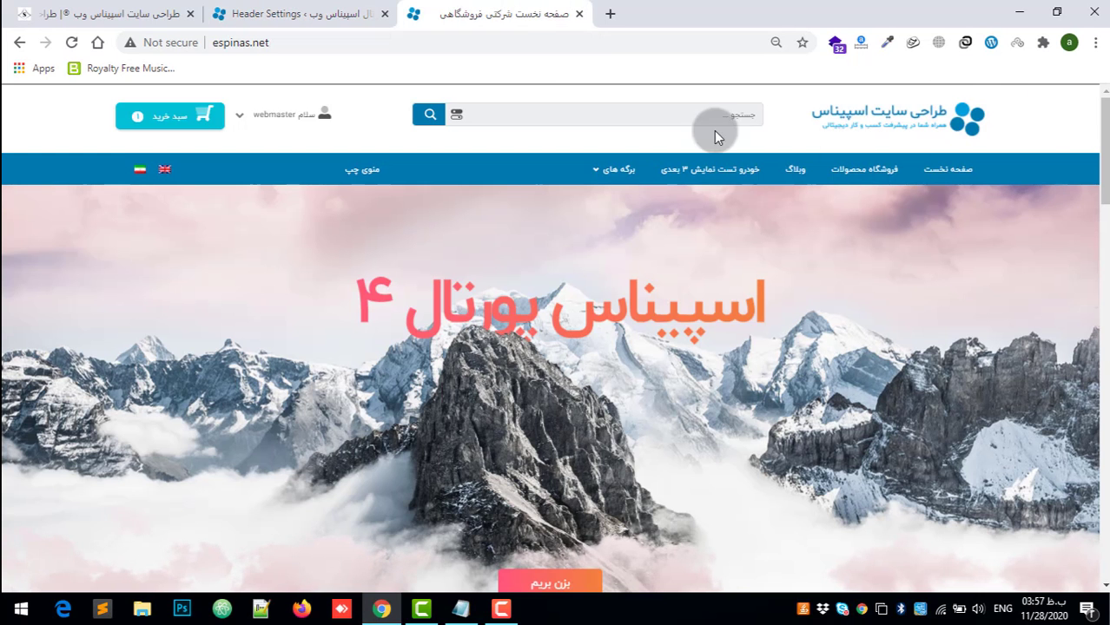
key("F5")
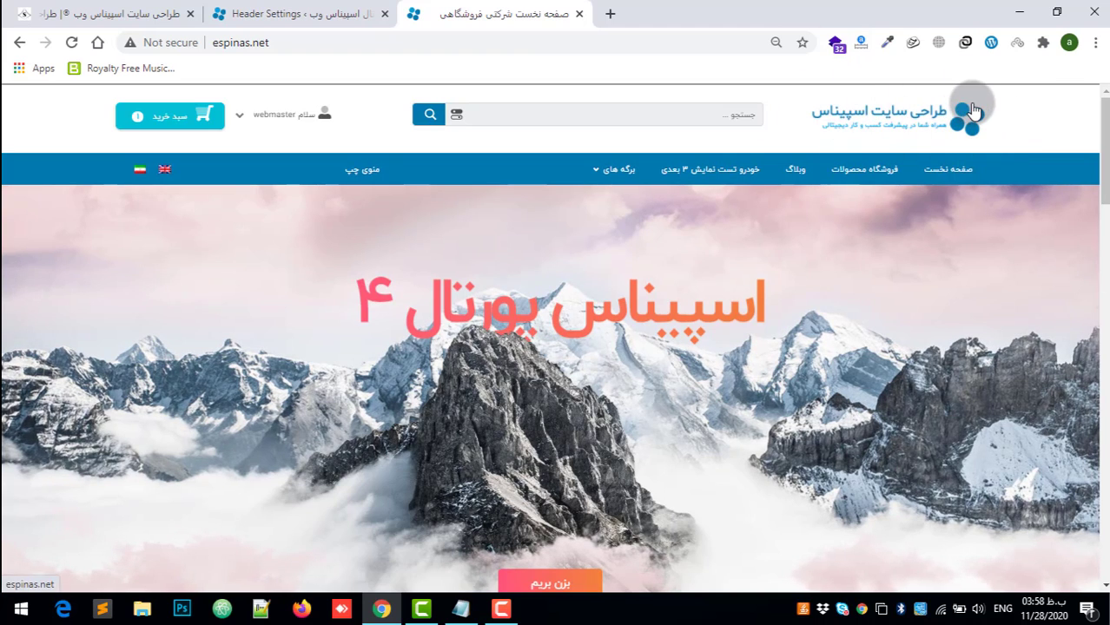
left_click(310, 7)
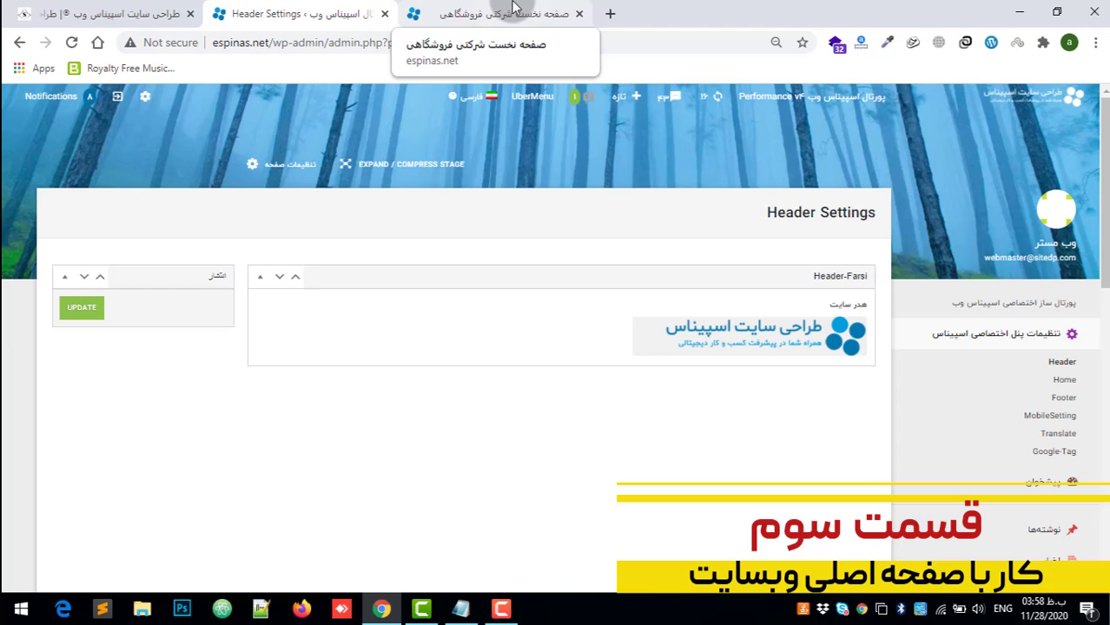
Step: Examine the espinas.net homepage, its address, and its sections from the banner and product carousels down to the about-us text
left_click(514, 7)
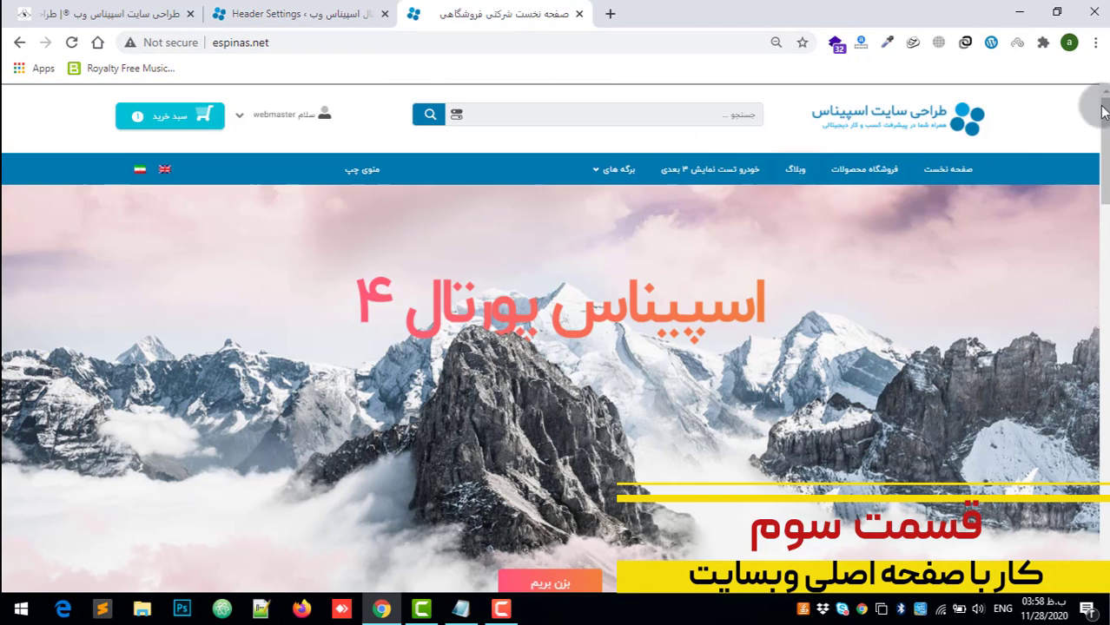
mouse_move(1105, 141)
left_mouse_down()
mouse_move(1104, 540)
mouse_move(1104, 130)
left_mouse_up()
scroll(771, 303, "down", 7)
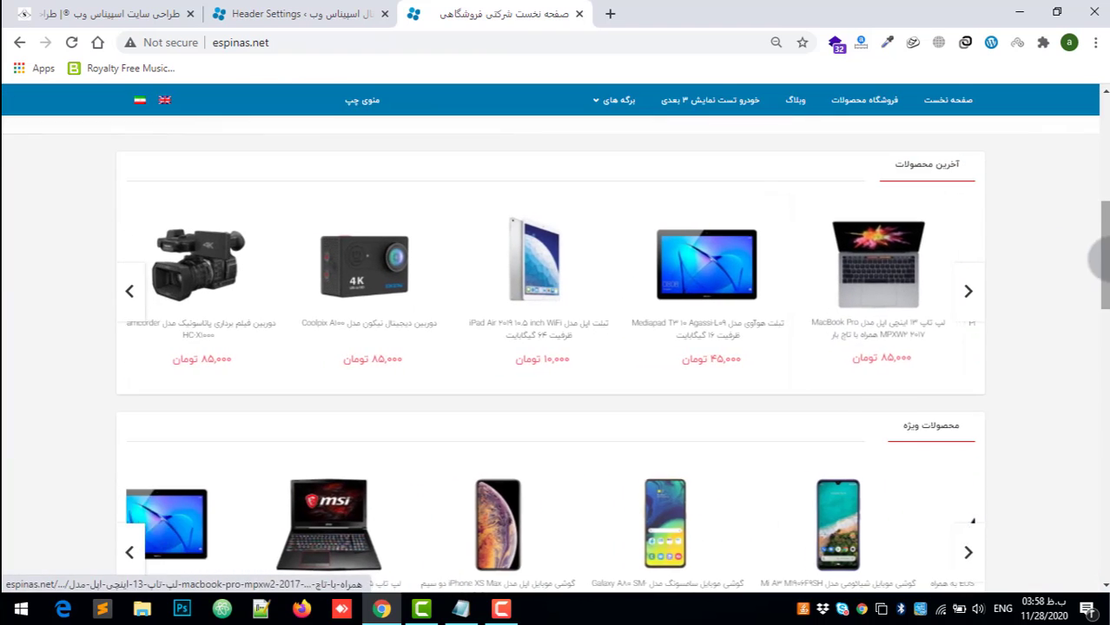
left_click_drag(1105, 247, 1095, 68)
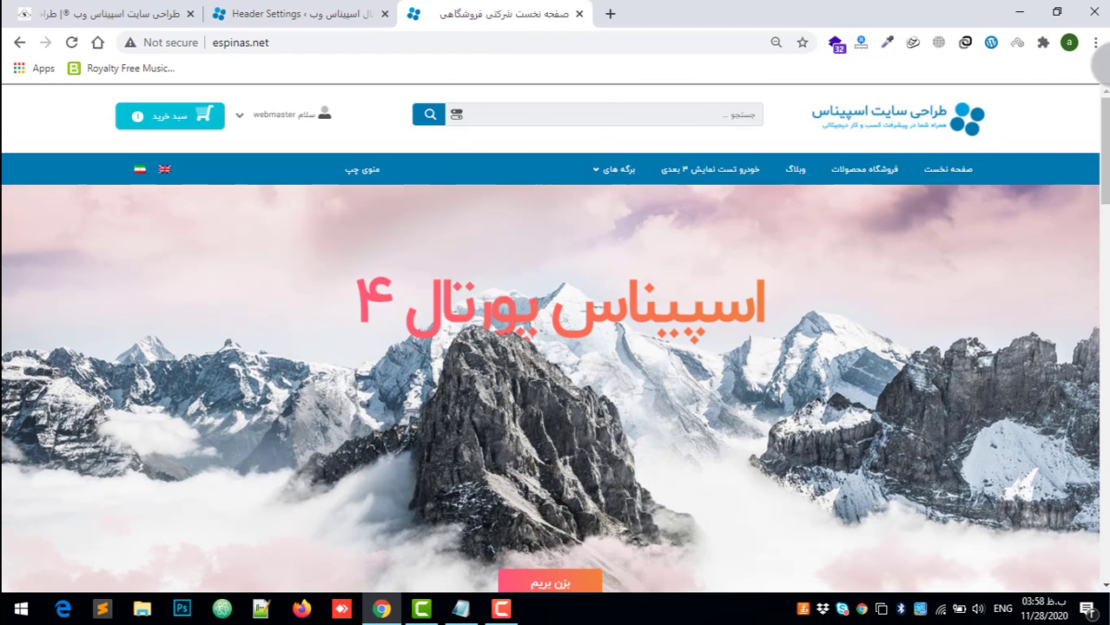
left_click(258, 42)
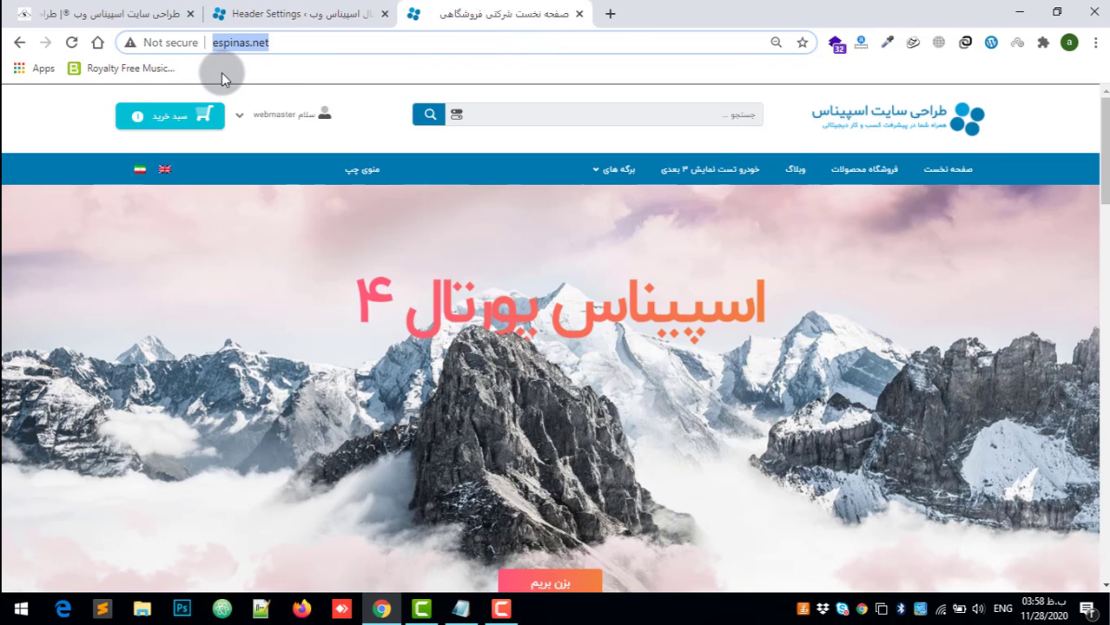
left_click(229, 45)
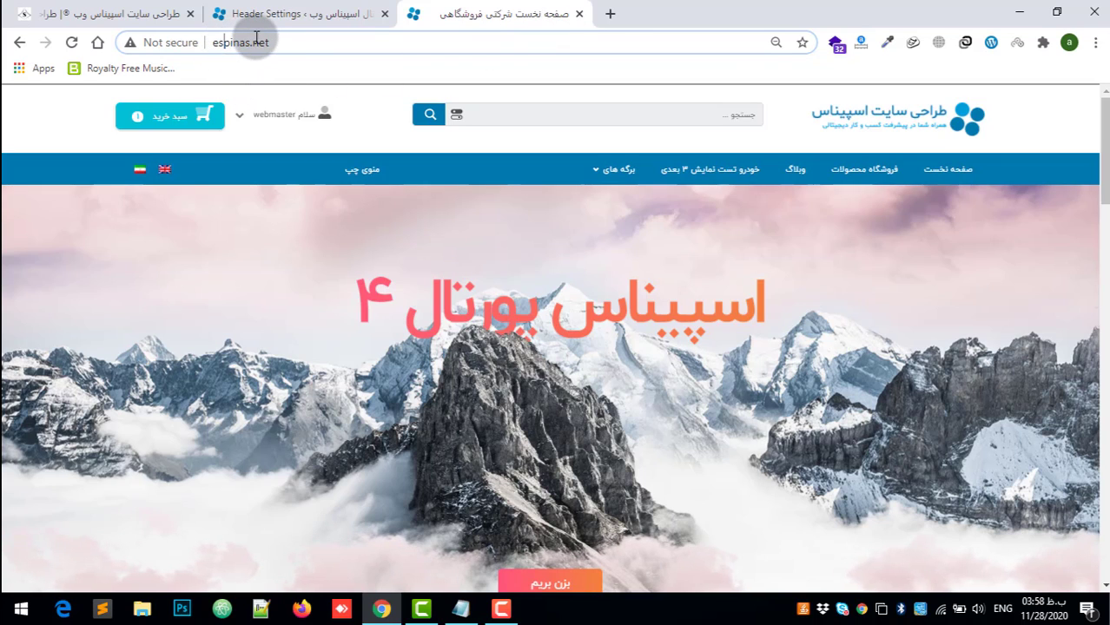
left_click_drag(292, 45, 254, 45)
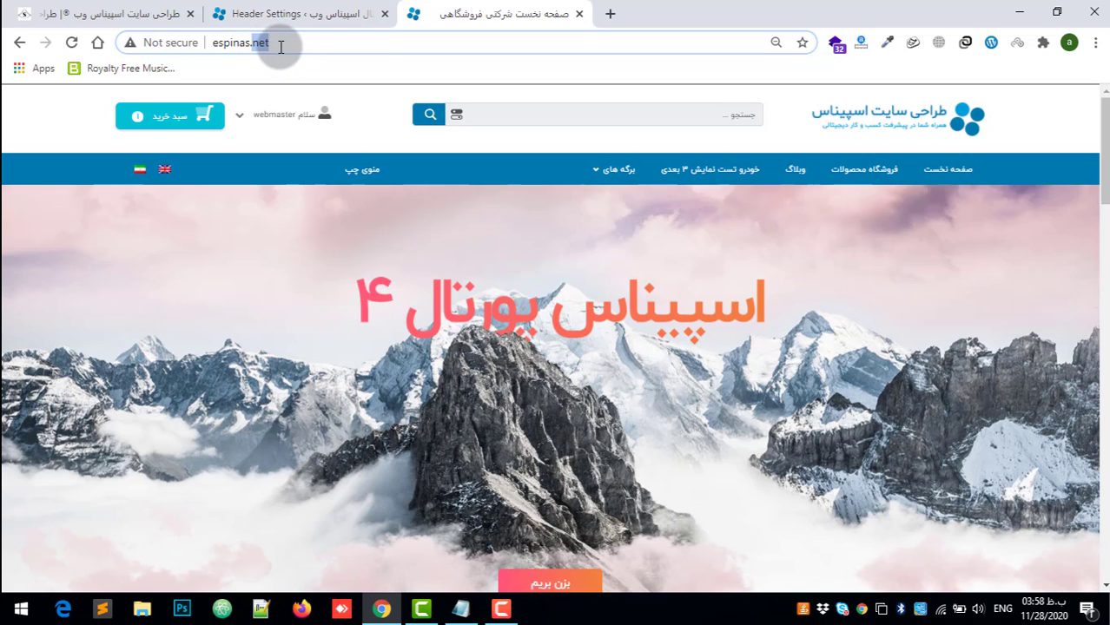
left_click(1101, 312)
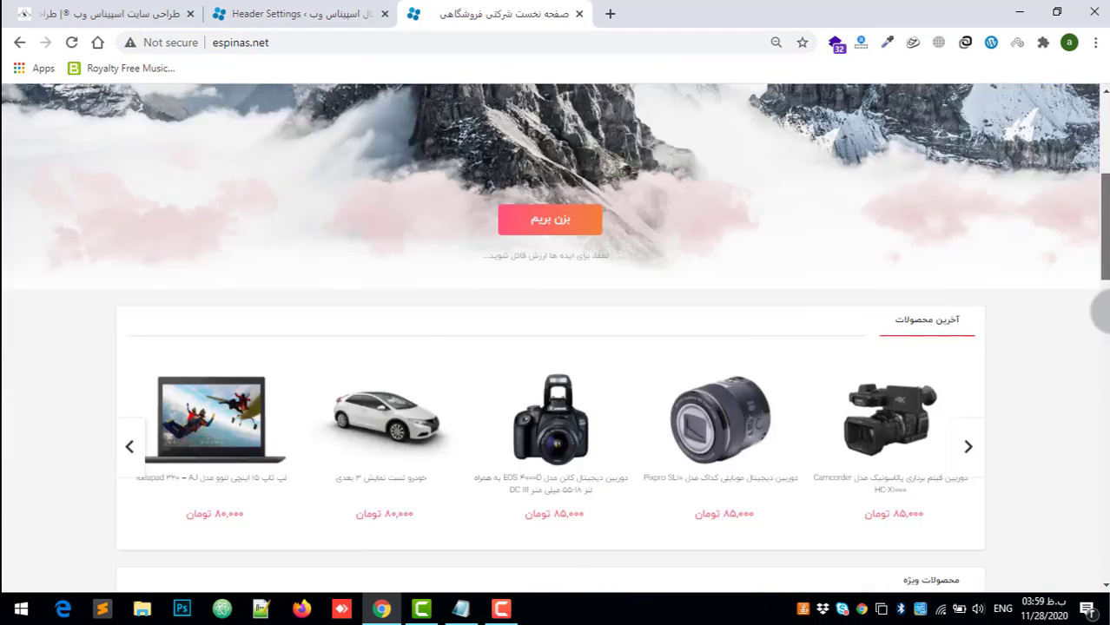
left_click_drag(1108, 311, 1070, 483)
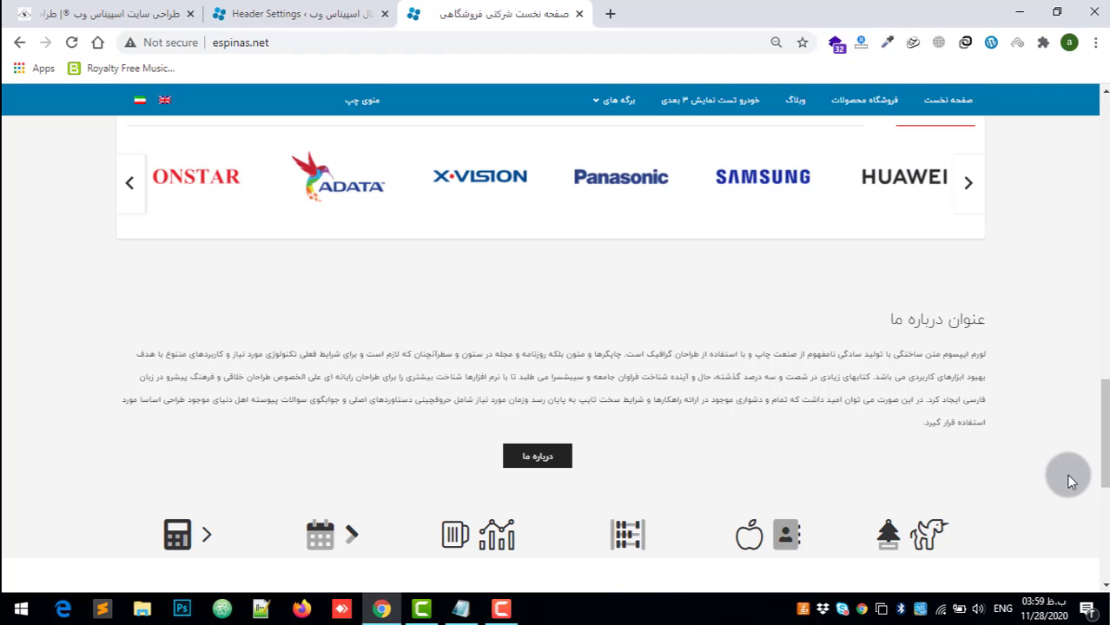
Step: Open the Home page of the تنظیمات پنل اختصاصی اسپیناس settings and bring its about-us fields into view
left_click(291, 11)
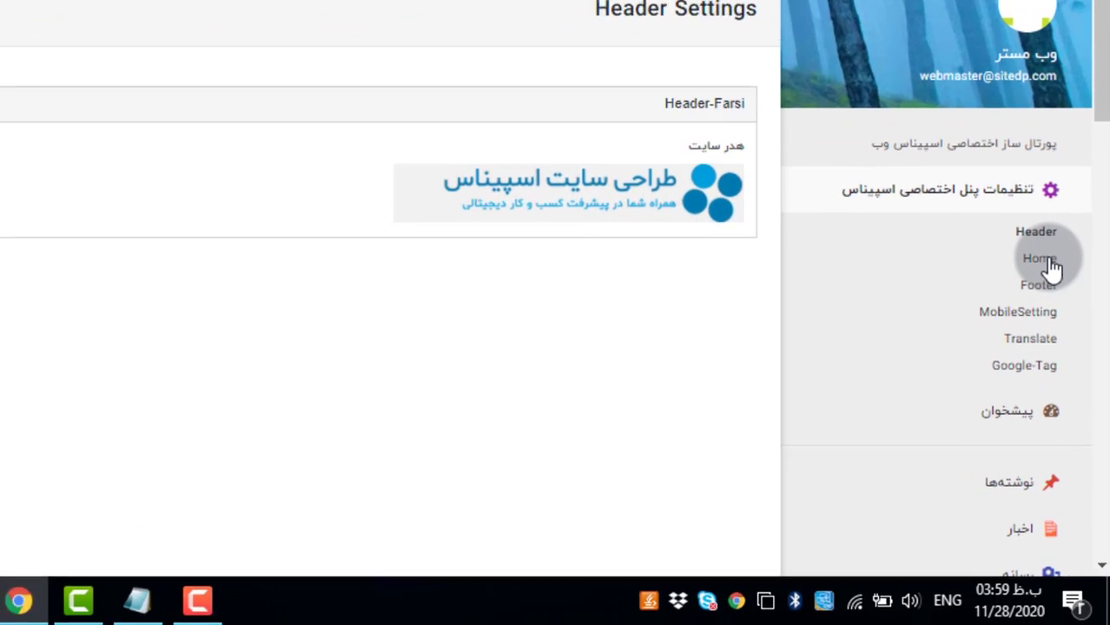
left_click(1036, 244)
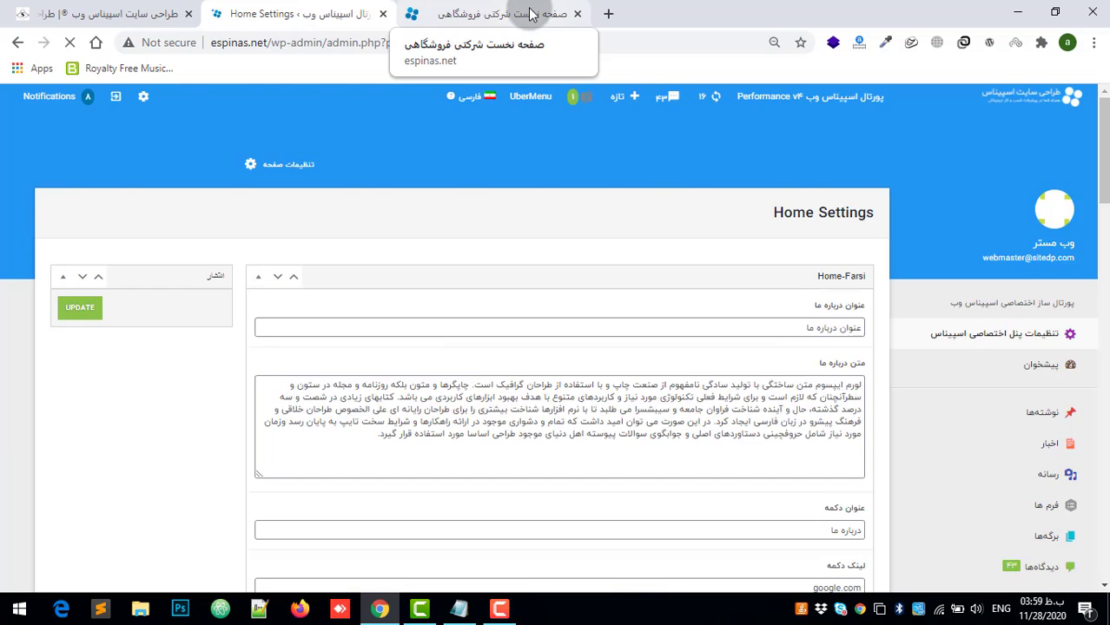
scroll(834, 286, "down", 2)
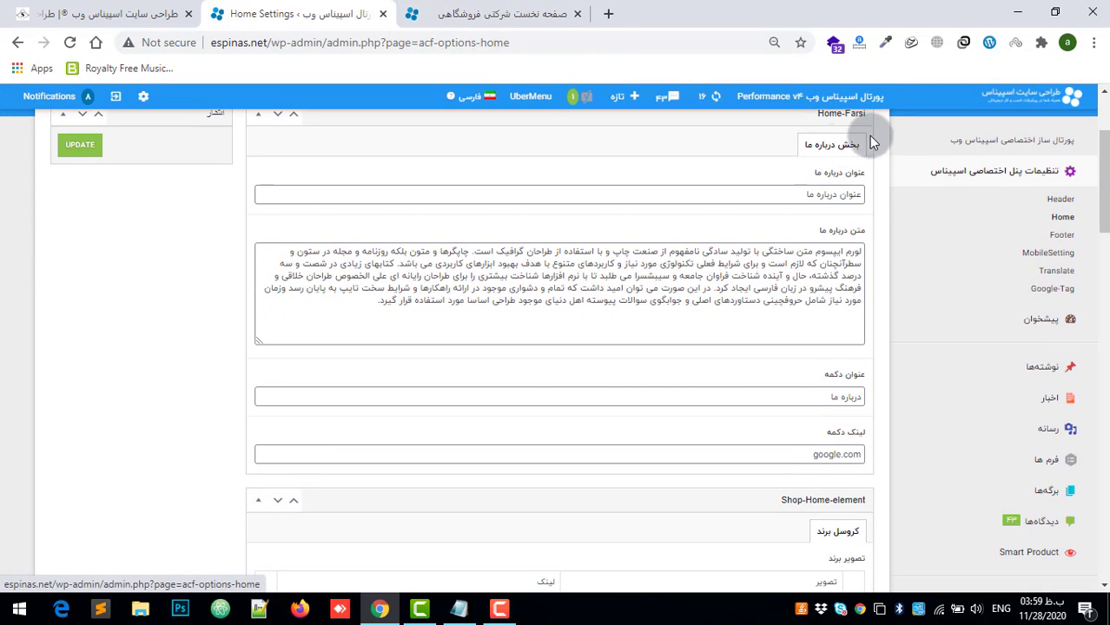
Step: Compare the about-us title on the espinas.net homepage with the عنوان درباره ما field, viewing the page down to its footer
left_click(460, 14)
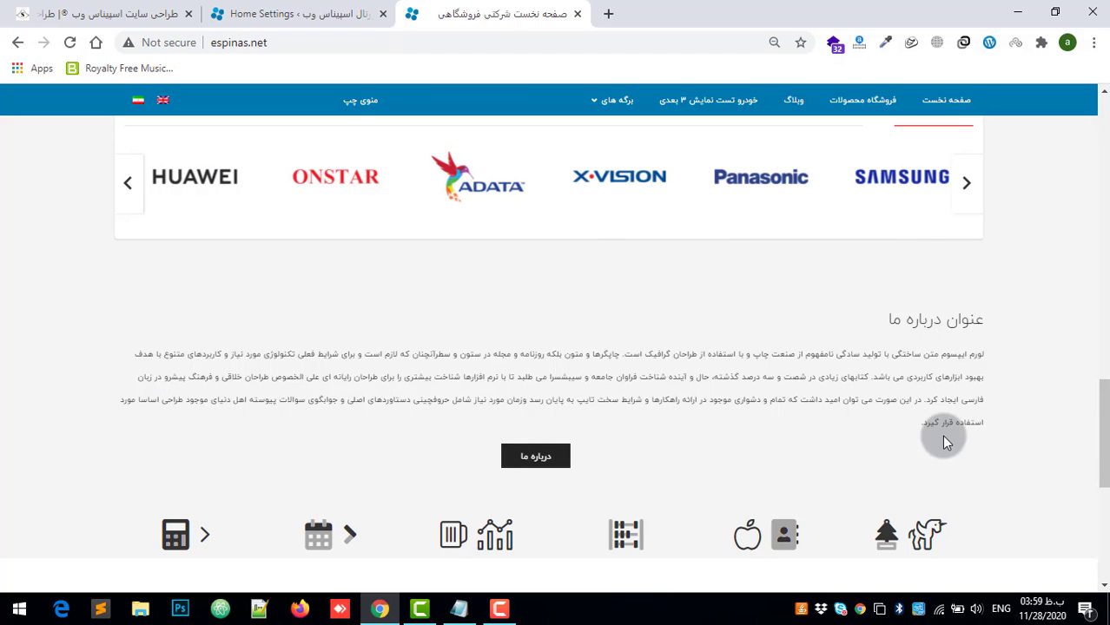
scroll(968, 439, "down", 1)
scroll(971, 443, "down", 3)
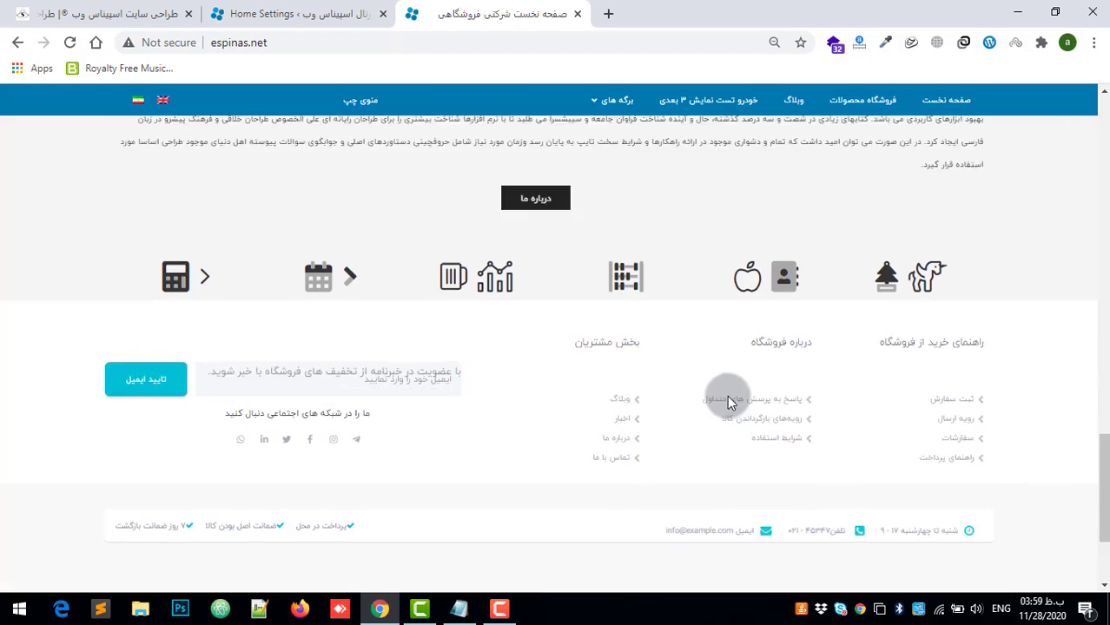
scroll(726, 395, "up", 1)
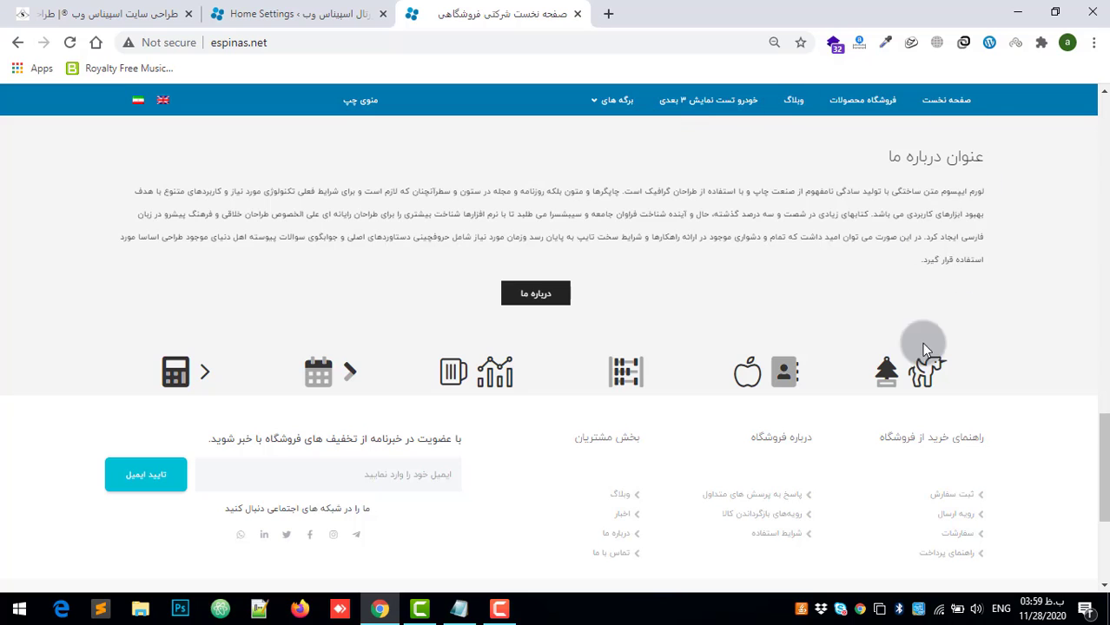
left_click(300, 14)
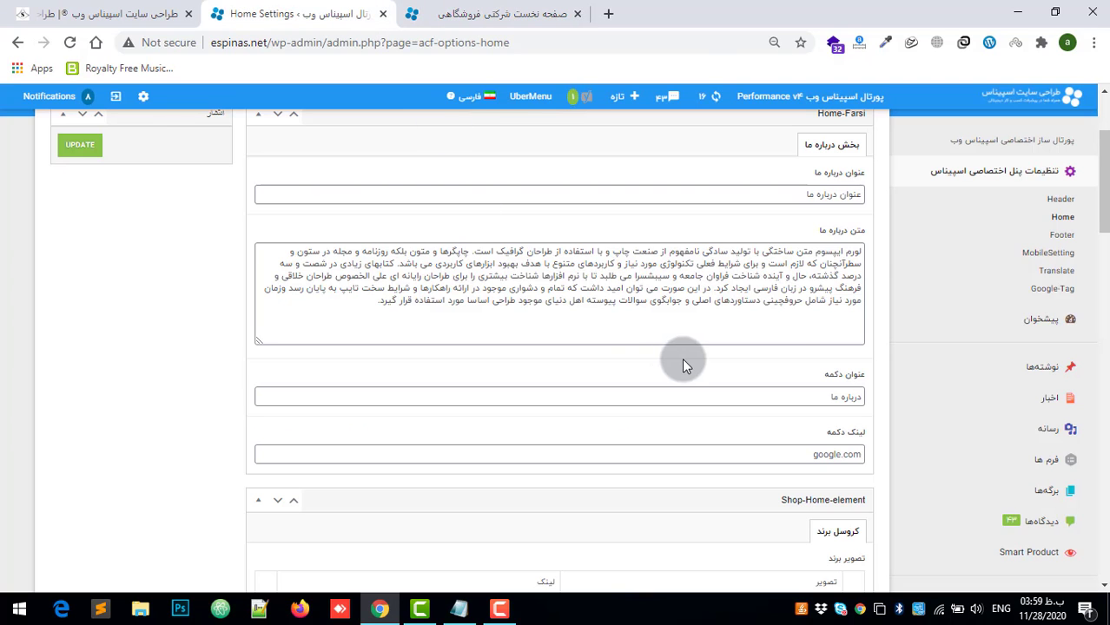
left_click_drag(775, 194, 871, 198)
left_click(529, 12)
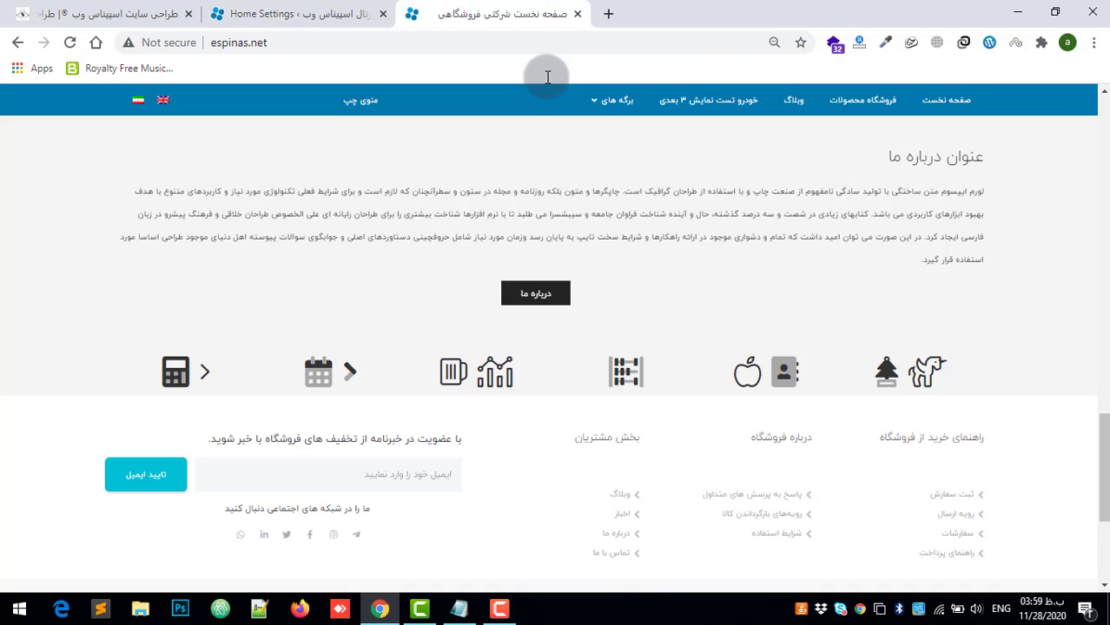
left_click_drag(949, 149, 999, 178)
left_click(348, 14)
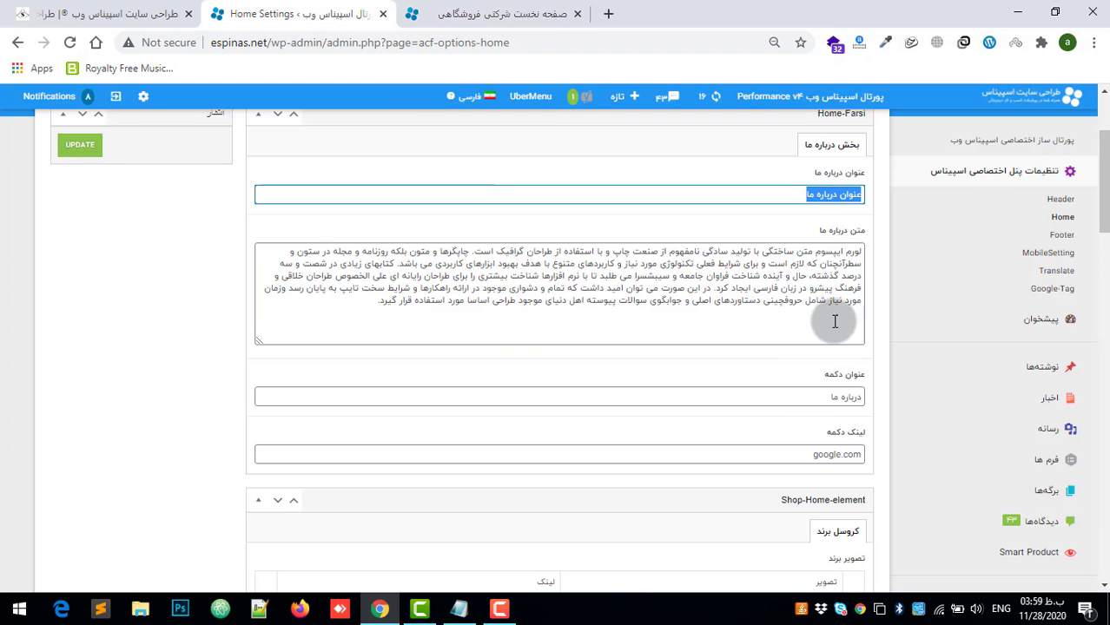
Step: Compare the about-us text and button title fields in Home Settings with the matching text and button on the homepage
left_click_drag(660, 249, 770, 257)
double_click(590, 277)
left_click(505, 12)
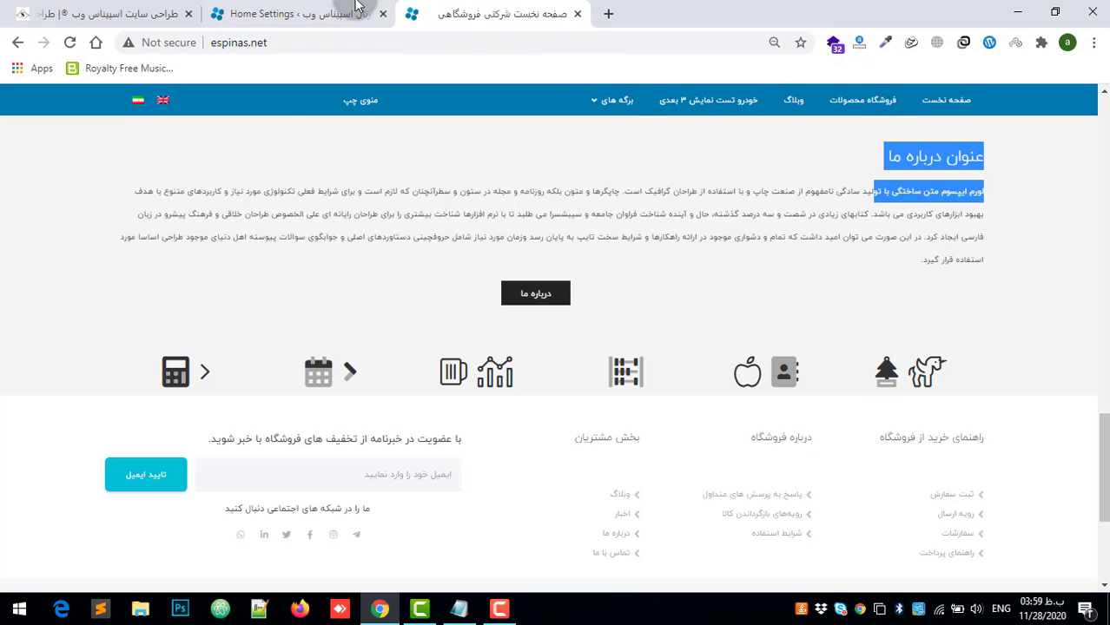
left_click(356, 6)
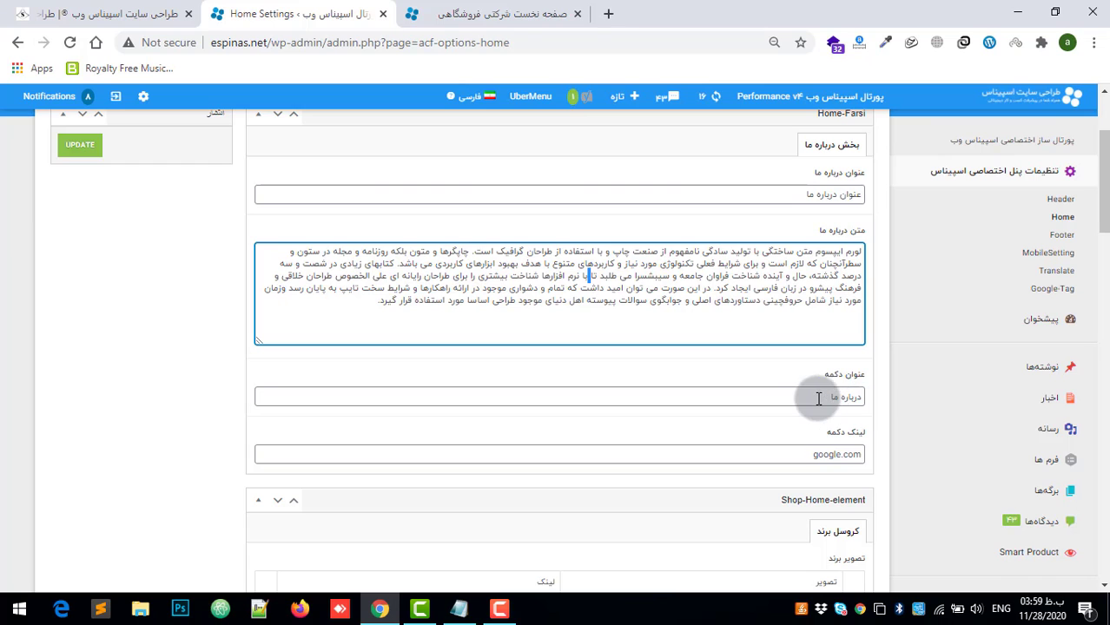
left_click_drag(818, 399, 872, 390)
left_click(503, 14)
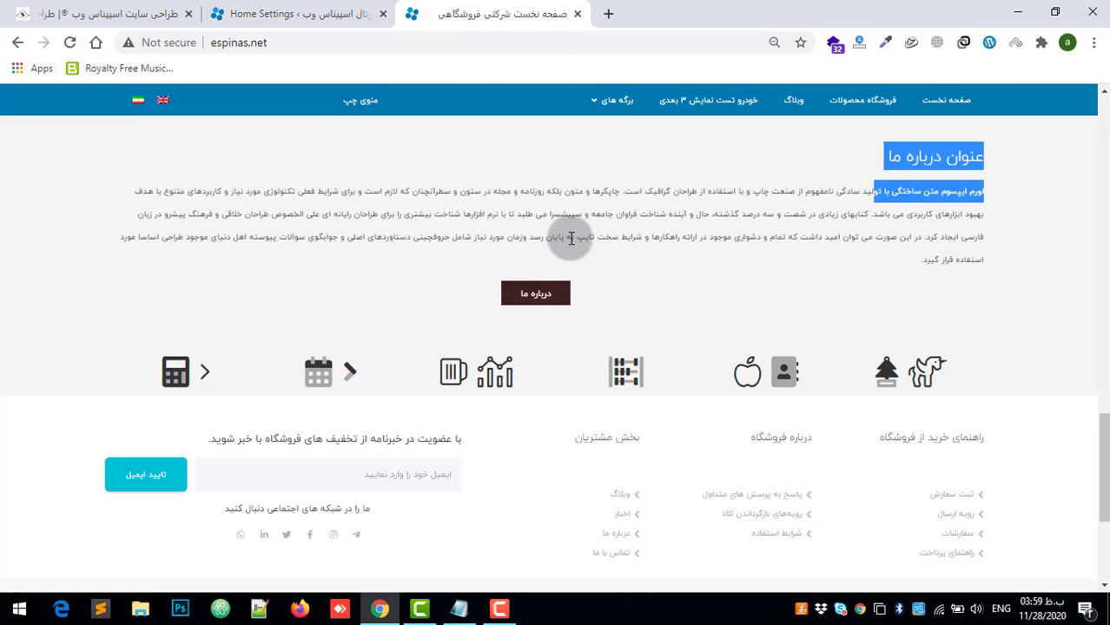
left_click(356, 13)
left_click(805, 397)
left_click_drag(805, 397, 872, 394)
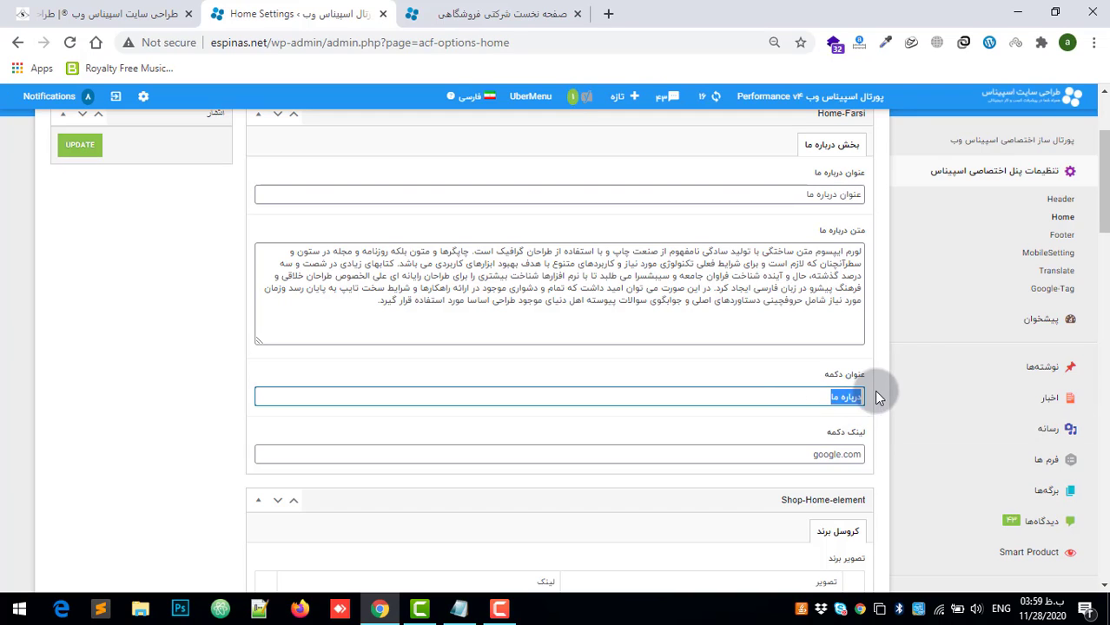
left_click_drag(808, 455, 874, 457)
key("BackSpace")
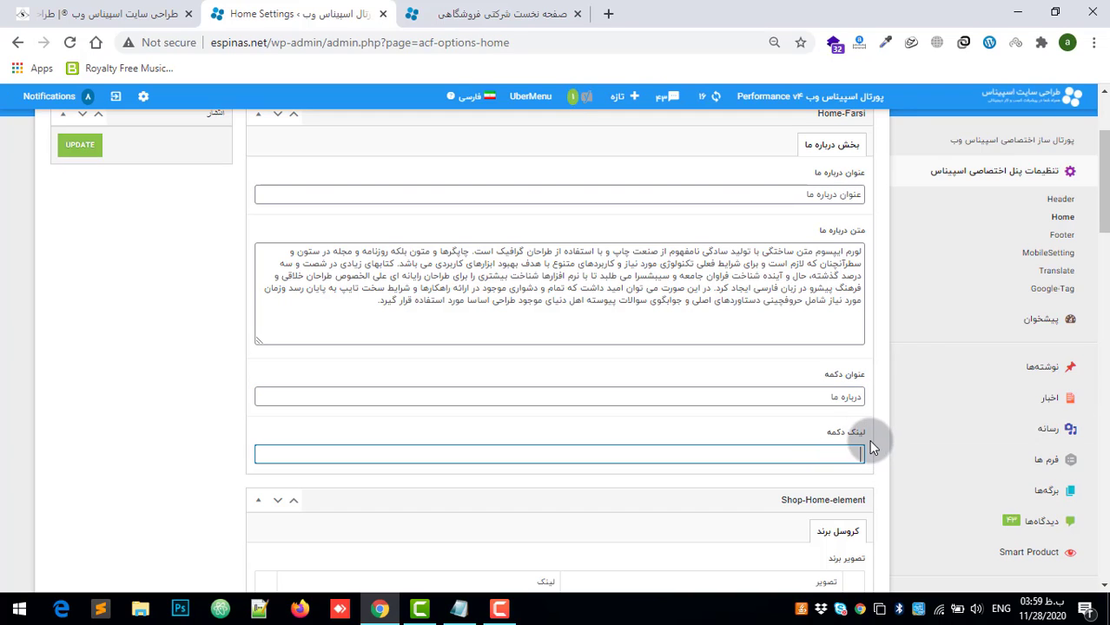
left_click(851, 452)
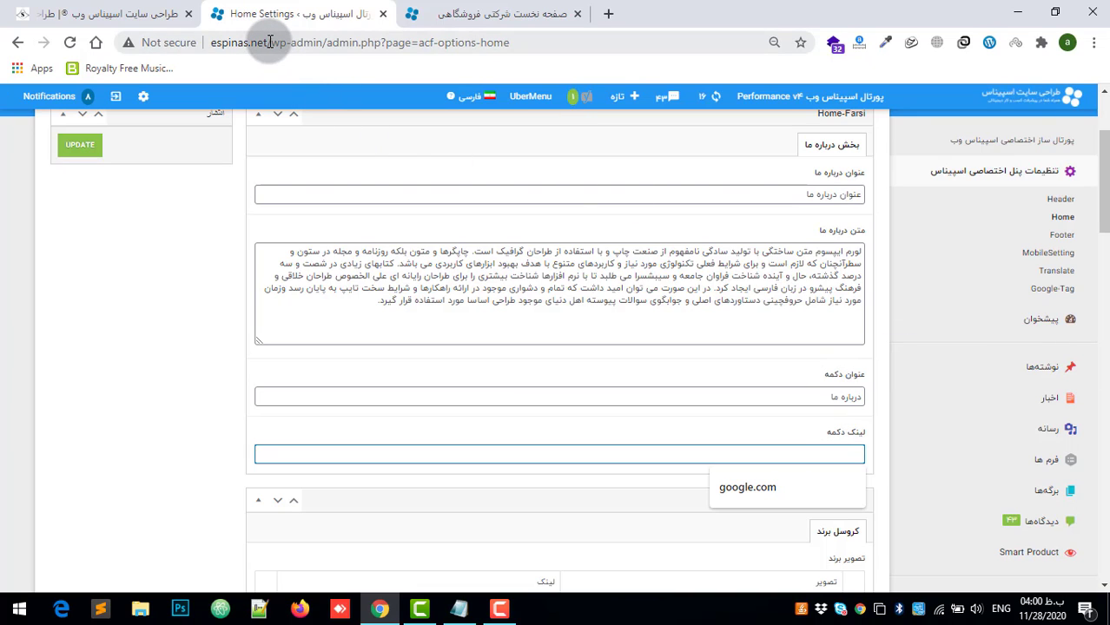
left_click_drag(267, 42, 214, 50)
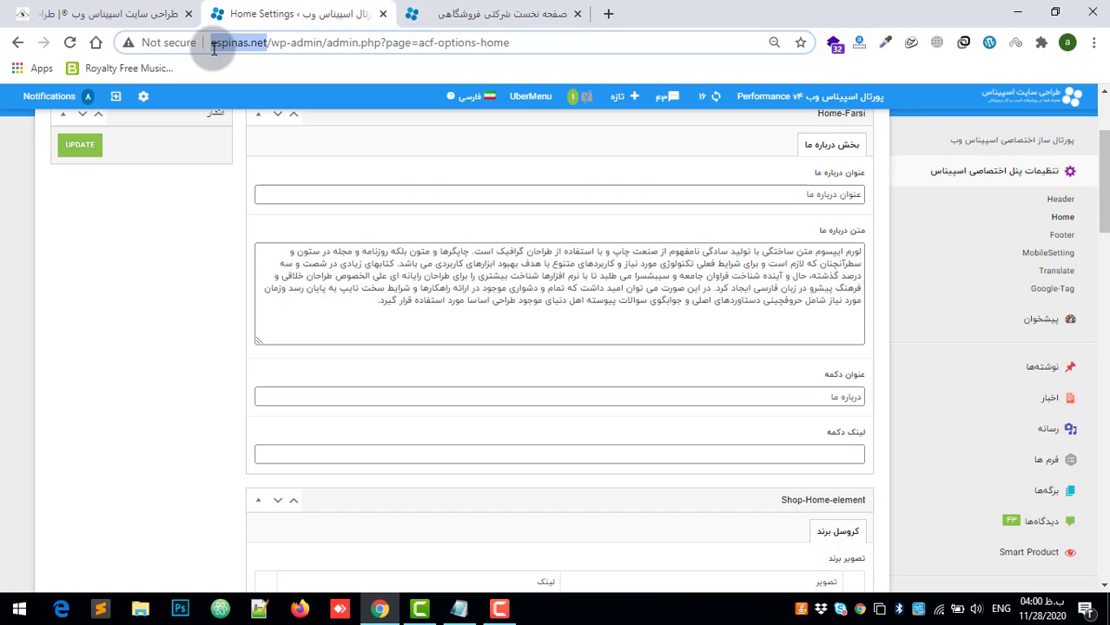
left_click(851, 452)
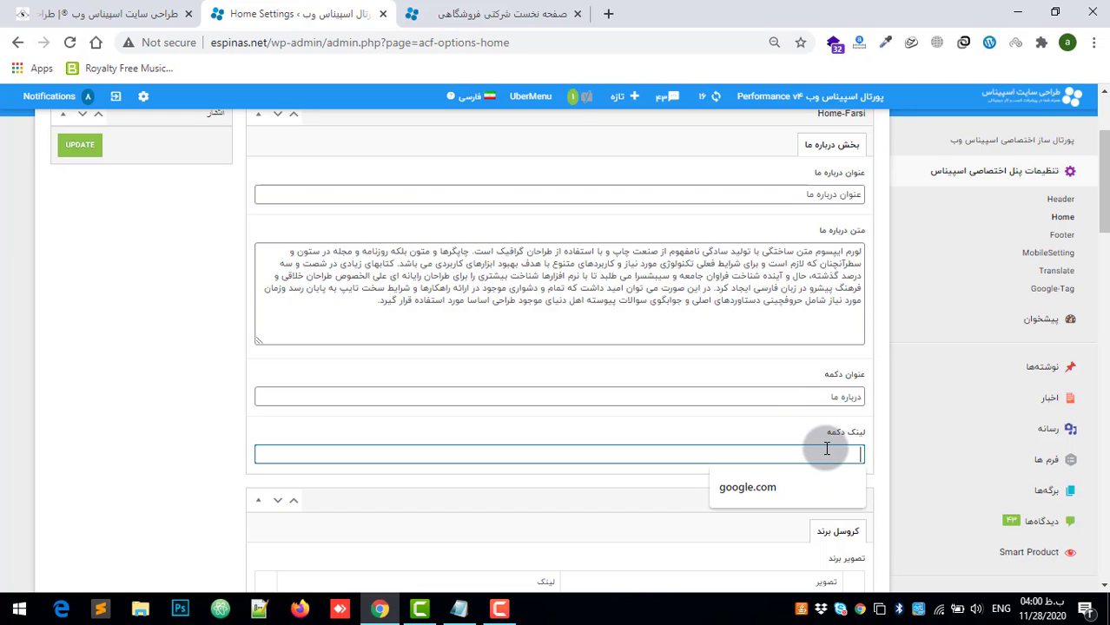
left_click_drag(572, 40, 58, 39)
key("ctrl+c")
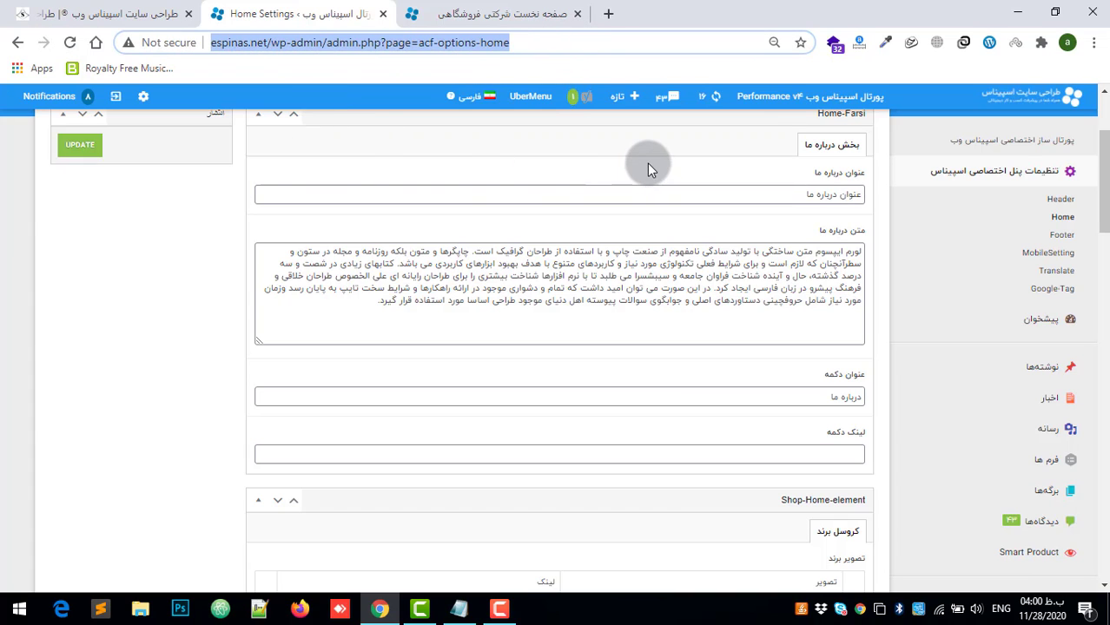
left_click(820, 451)
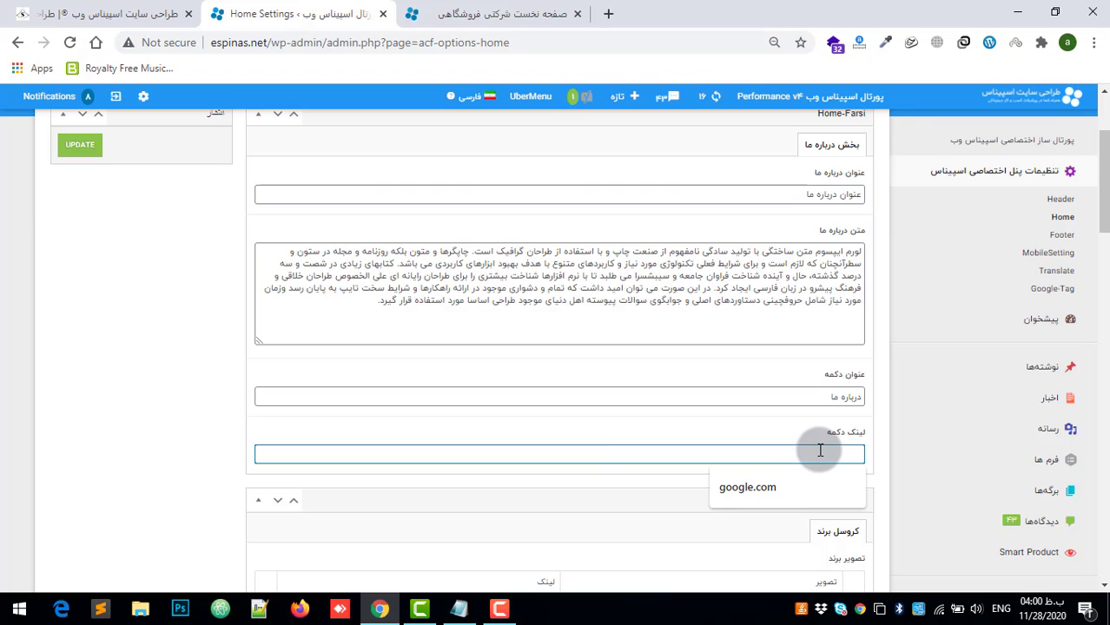
key("ctrl+v")
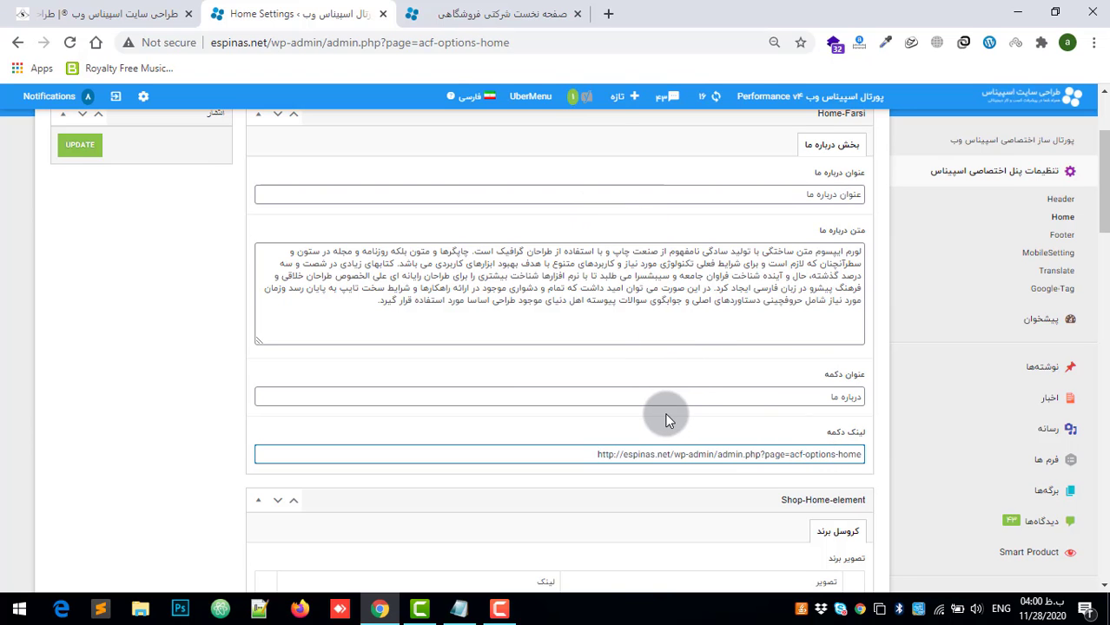
Step: Replace the link in the about-us section's لینک دکمه field with #
scroll(662, 403, "down", 1)
scroll(5, 241, "up", 3)
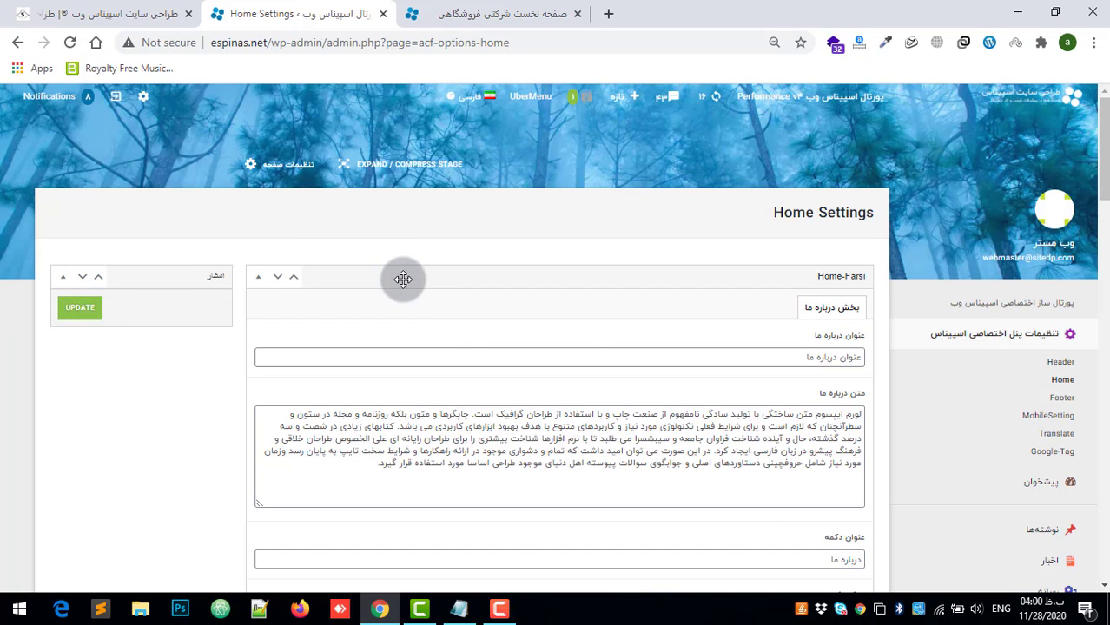
scroll(485, 297, "down", 4)
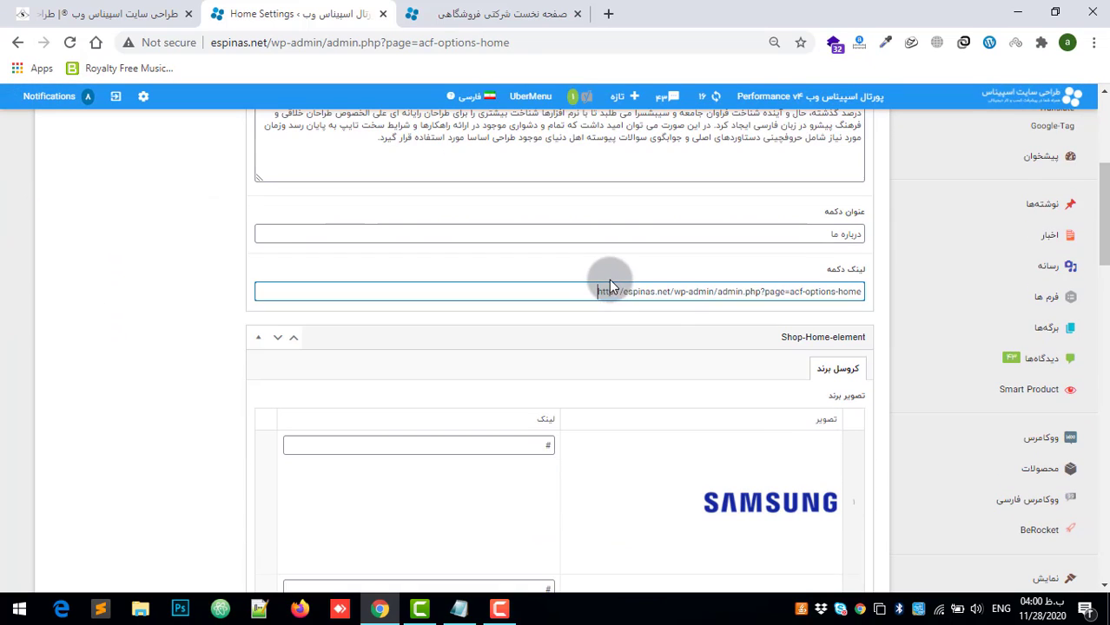
key("ctrl+a")
key("BackSpace")
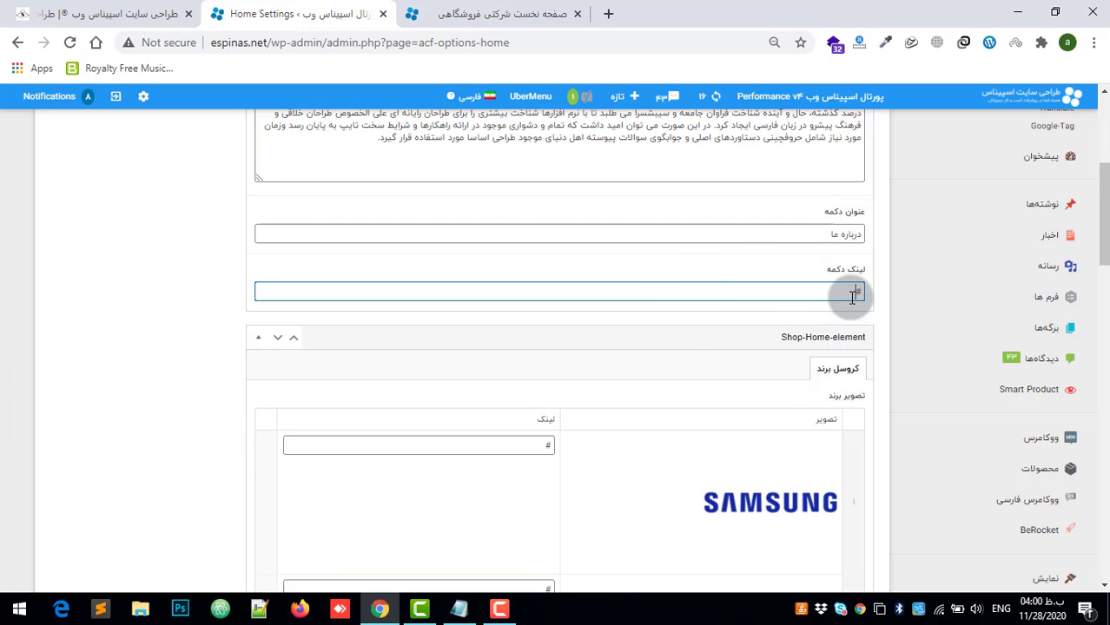
Step: Examine the Home-Farsi about-us fields and the brand images and links listed under کروسل برند in Shop-Home-element
scroll(849, 287, "down", 2)
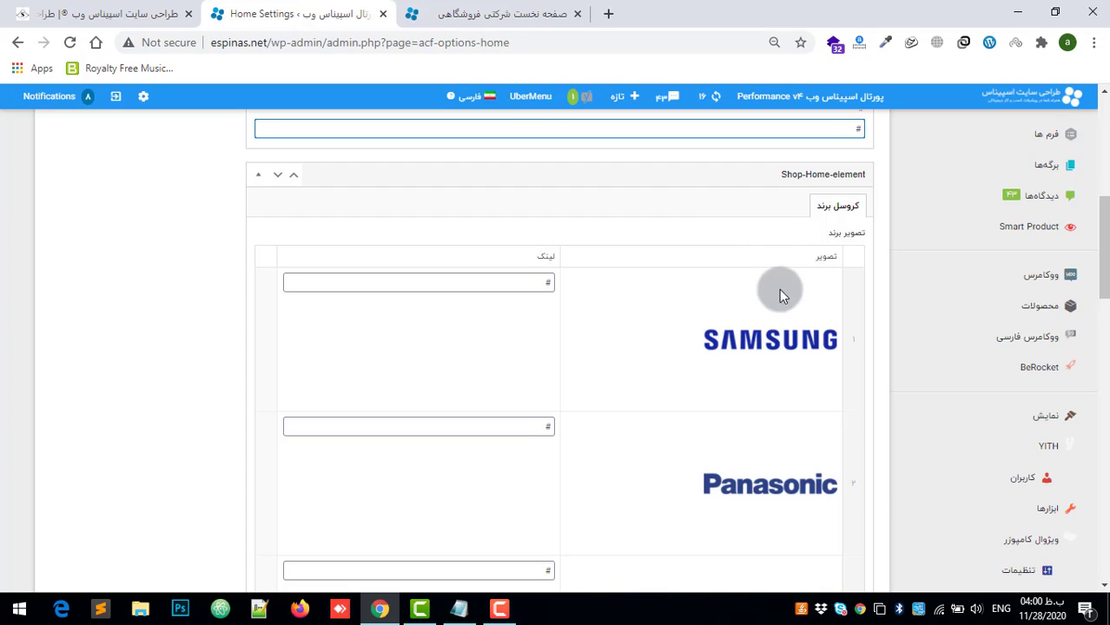
mouse_move(815, 344)
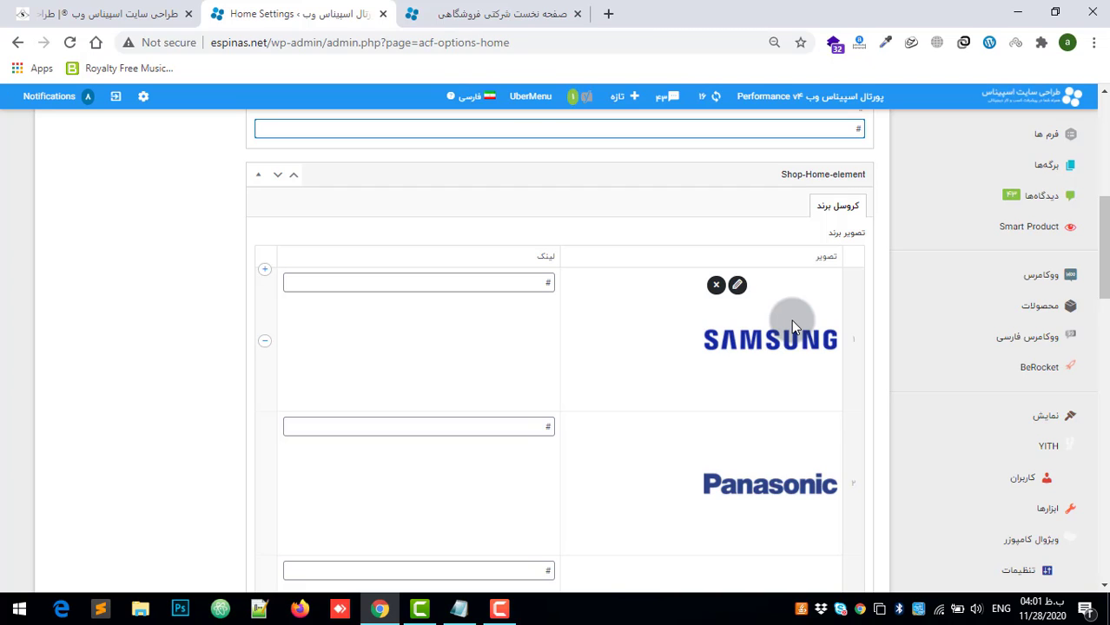
scroll(803, 190, "up", 2)
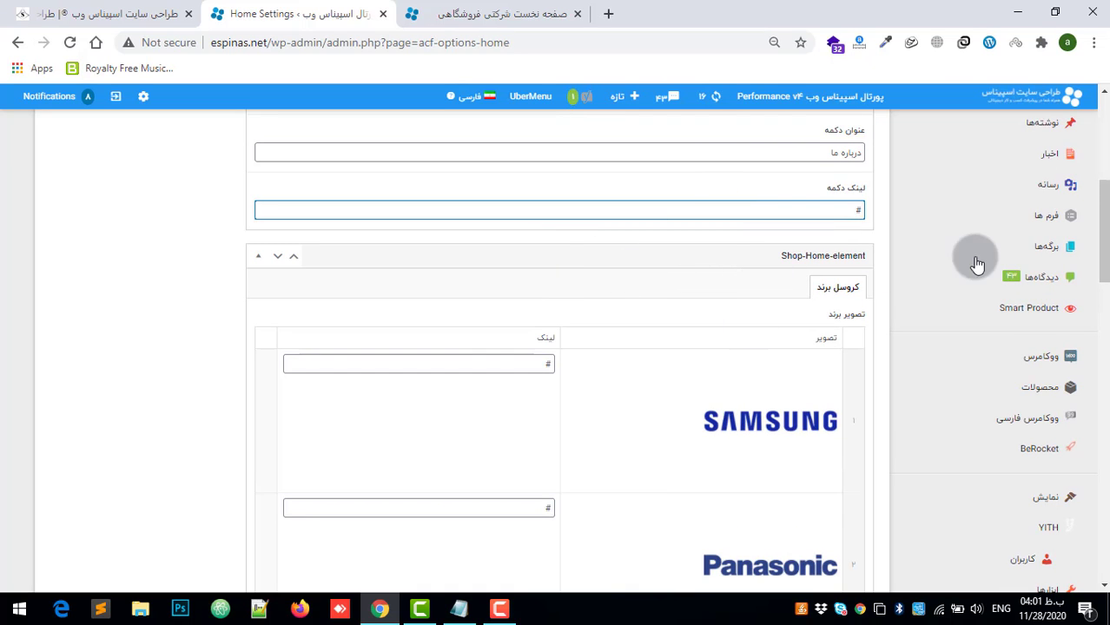
scroll(1008, 225, "up", 5)
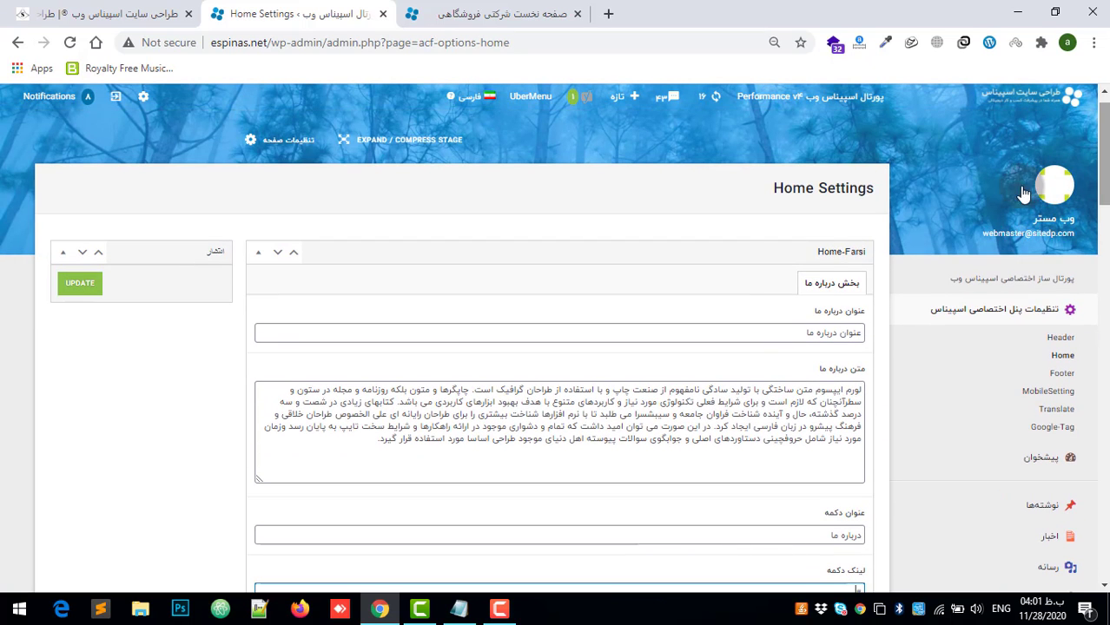
left_click(750, 326)
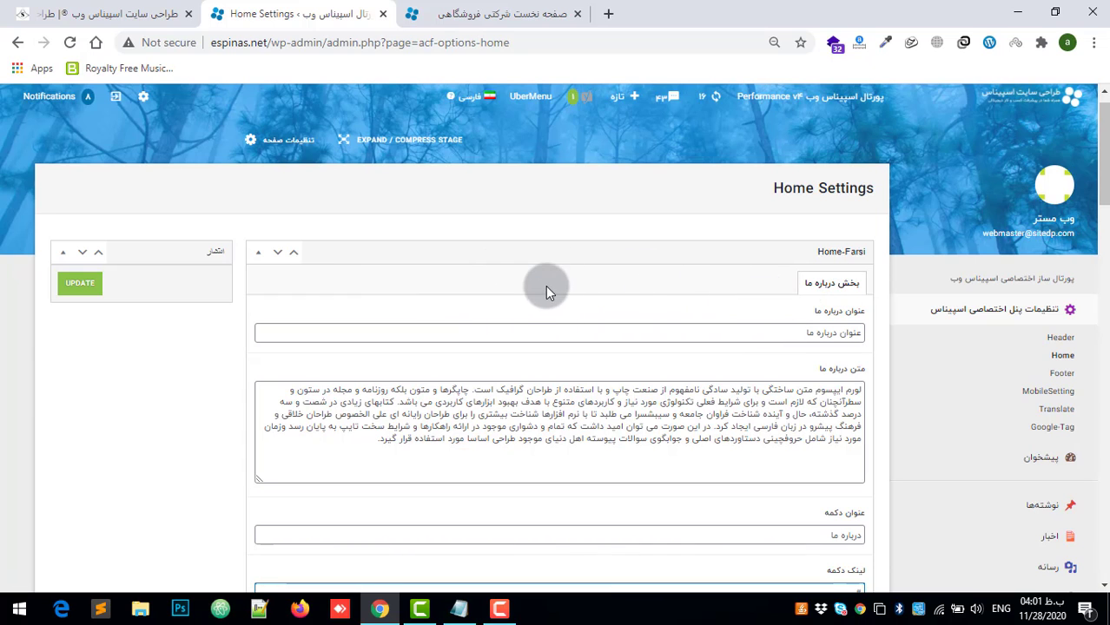
left_click_drag(1106, 146, 1108, 257)
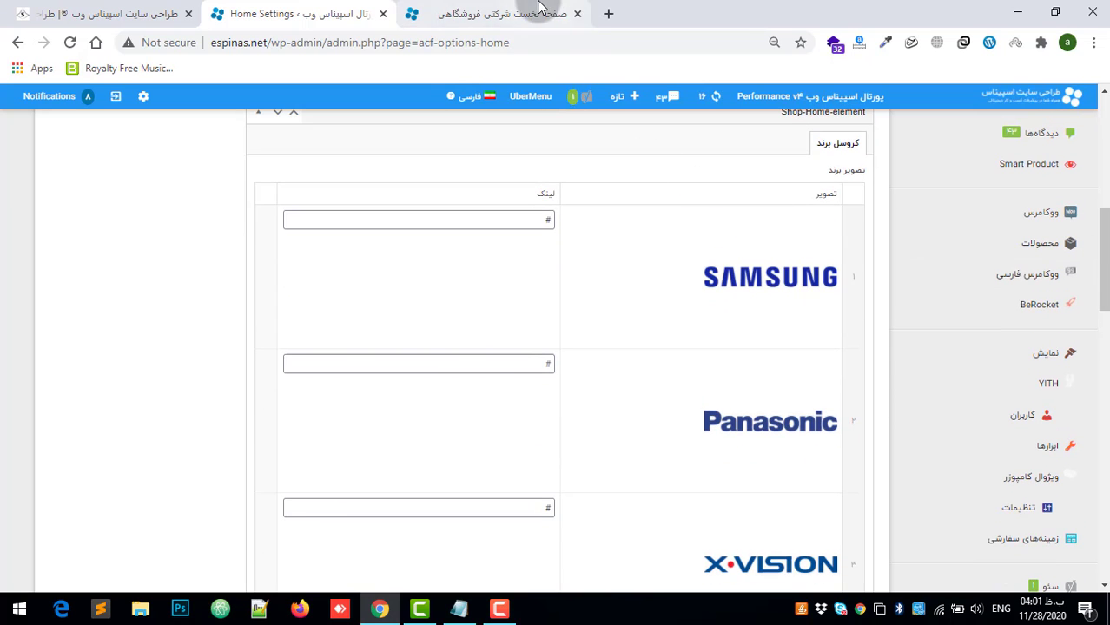
Step: Browse the برندهای ویژه brand carousel on the homepage in both directions, and return to the Home Settings page
left_click(504, 14)
scroll(873, 342, "up", 4)
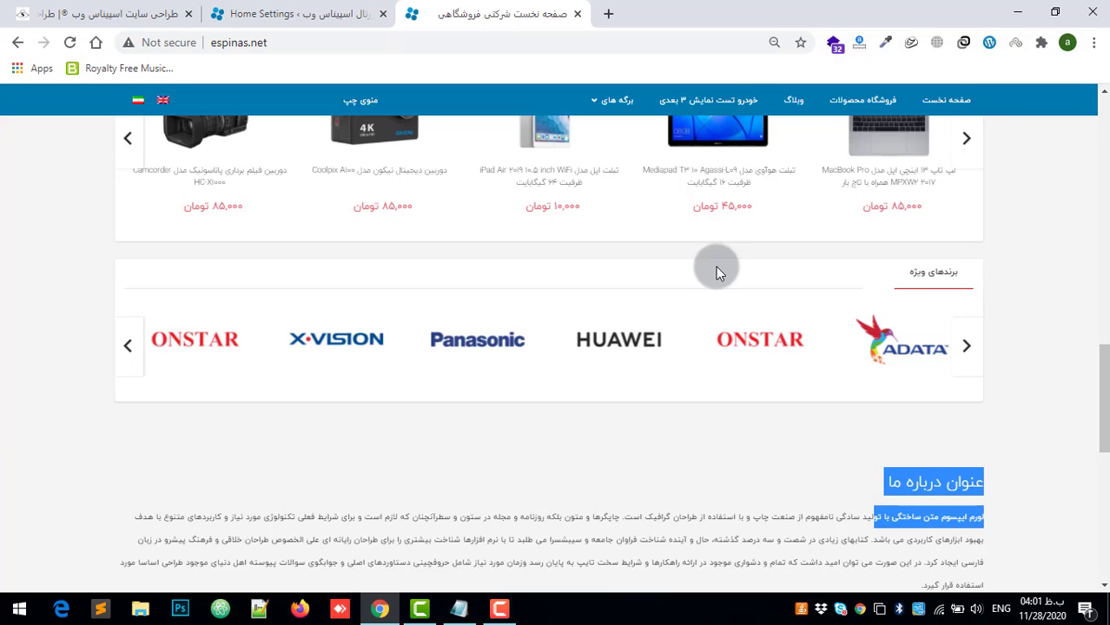
left_click(128, 343)
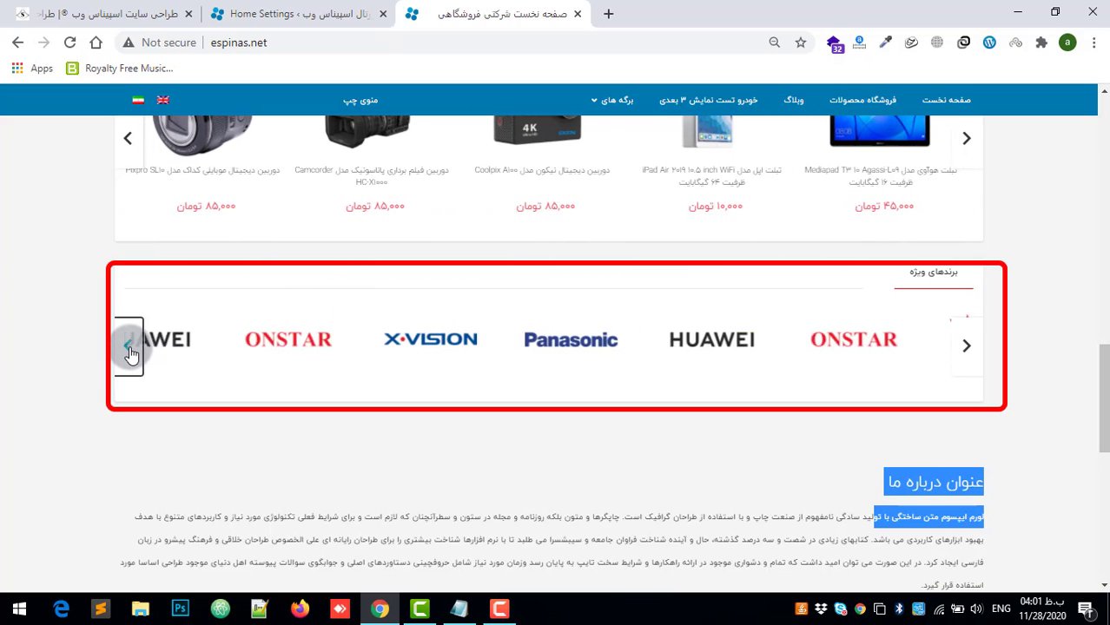
left_click(966, 347)
left_click(299, 14)
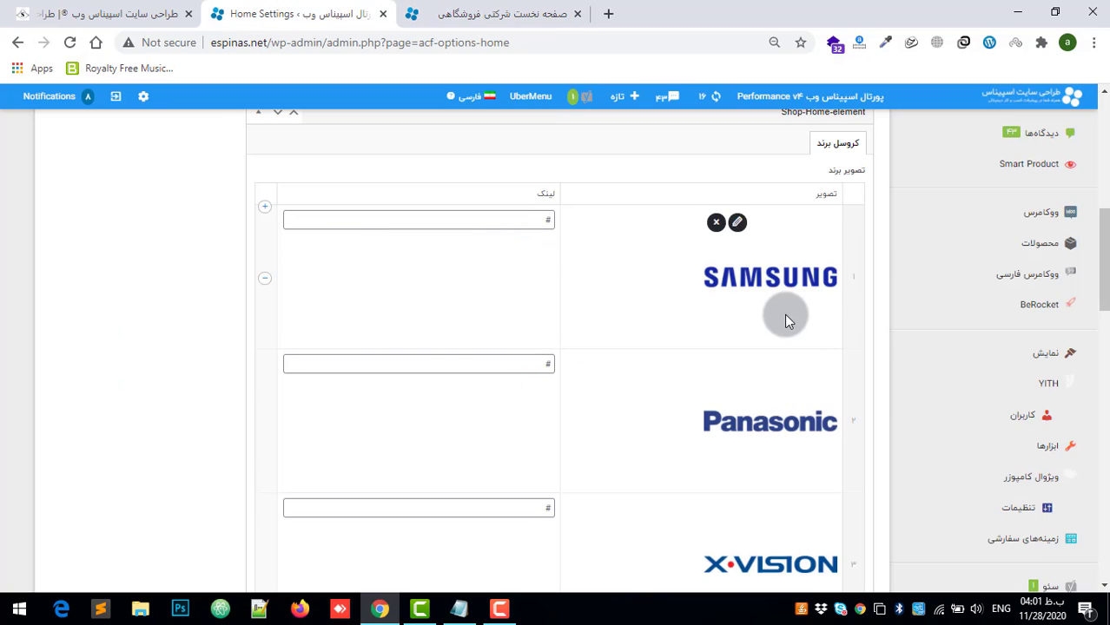
Step: Remove the Samsung image from the first row of the کروسل برند list
scroll(781, 317, "down", 5)
scroll(775, 322, "up", 5)
mouse_move(765, 295)
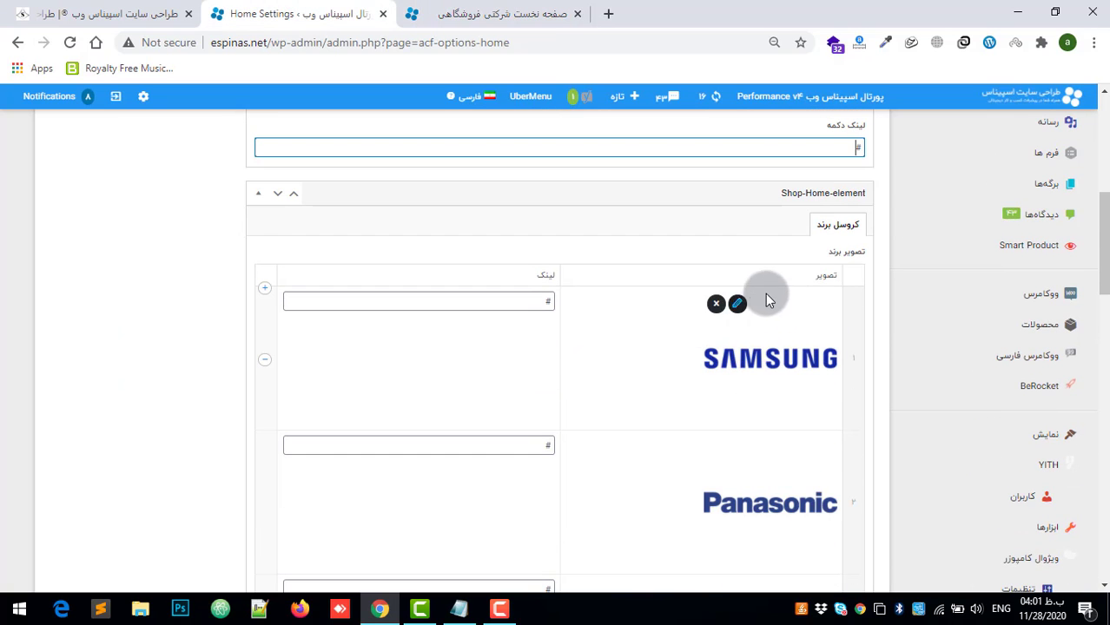
left_click(715, 304)
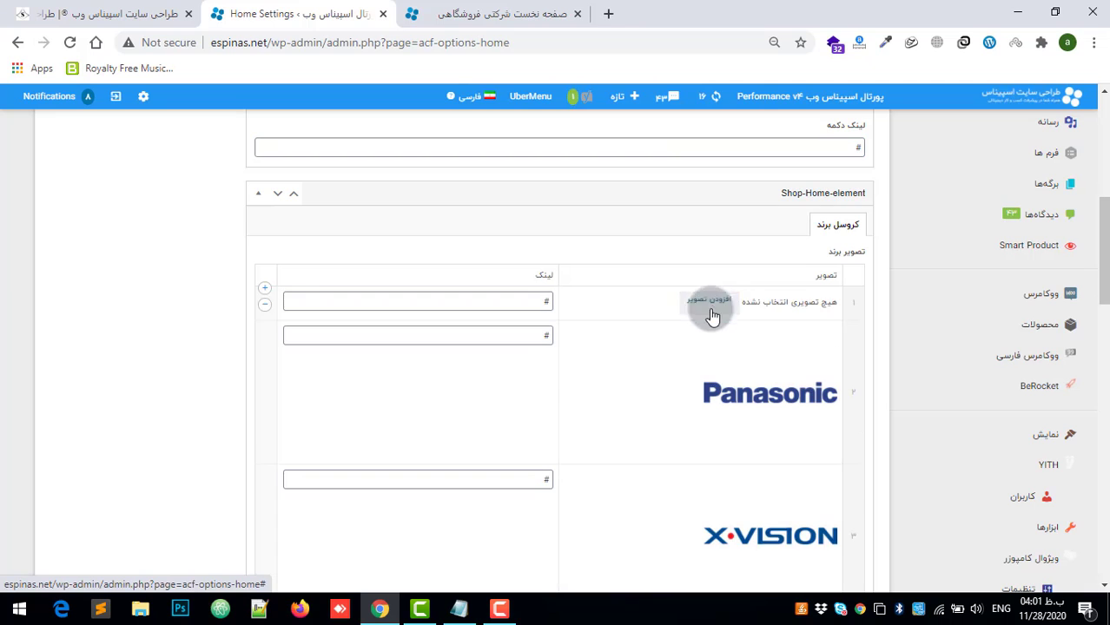
Step: View the file upload page of the first brand row's image picker, close it, and select the row's link value
left_click(712, 304)
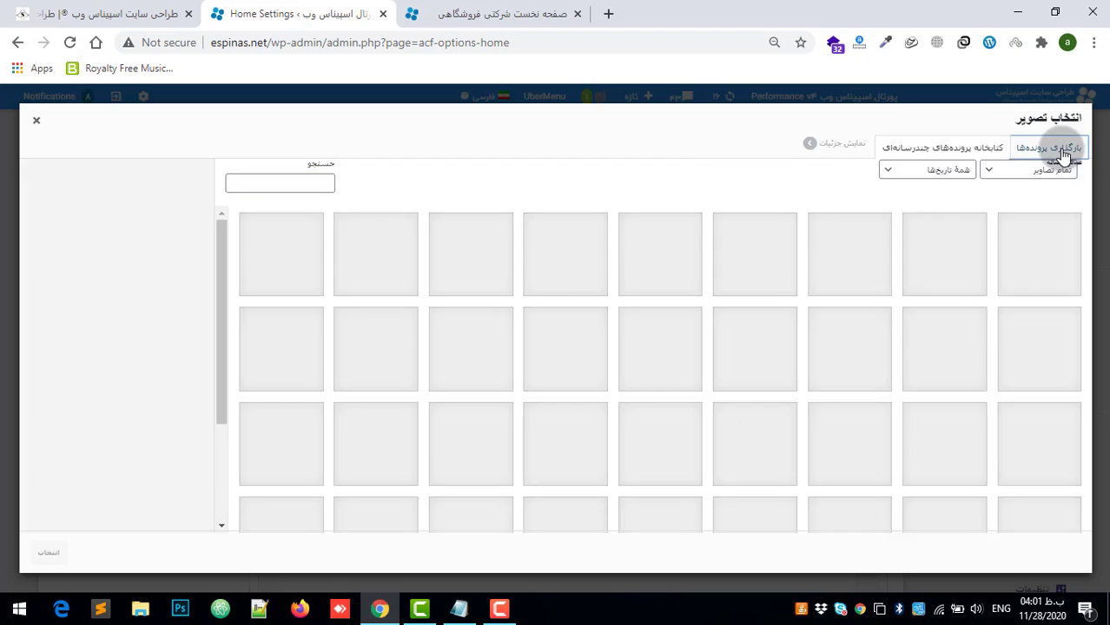
left_click(1061, 150)
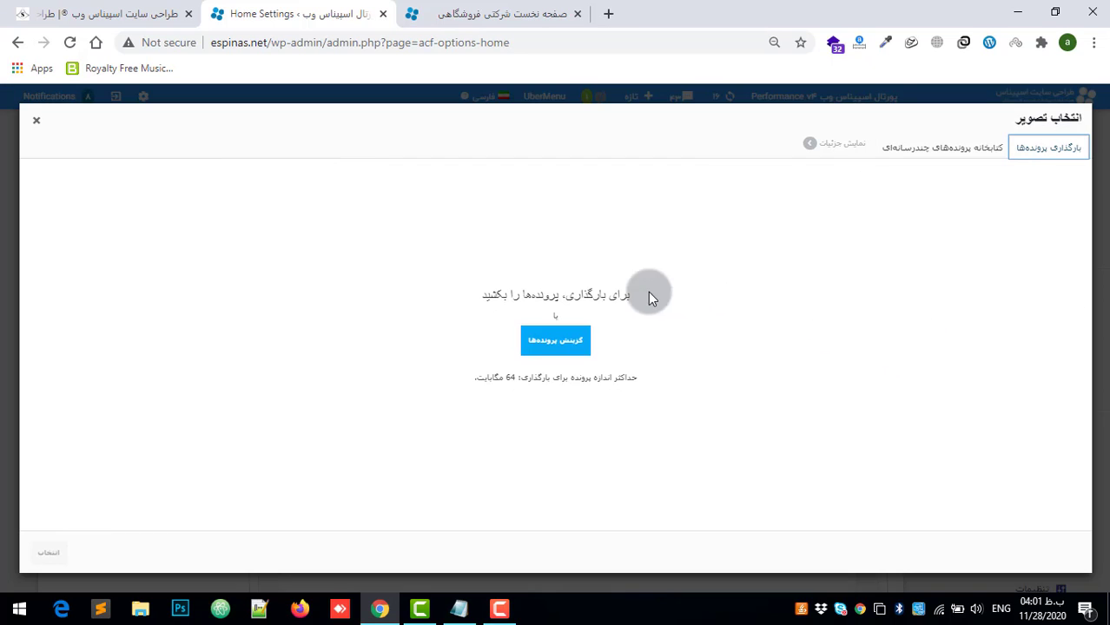
left_click(37, 120)
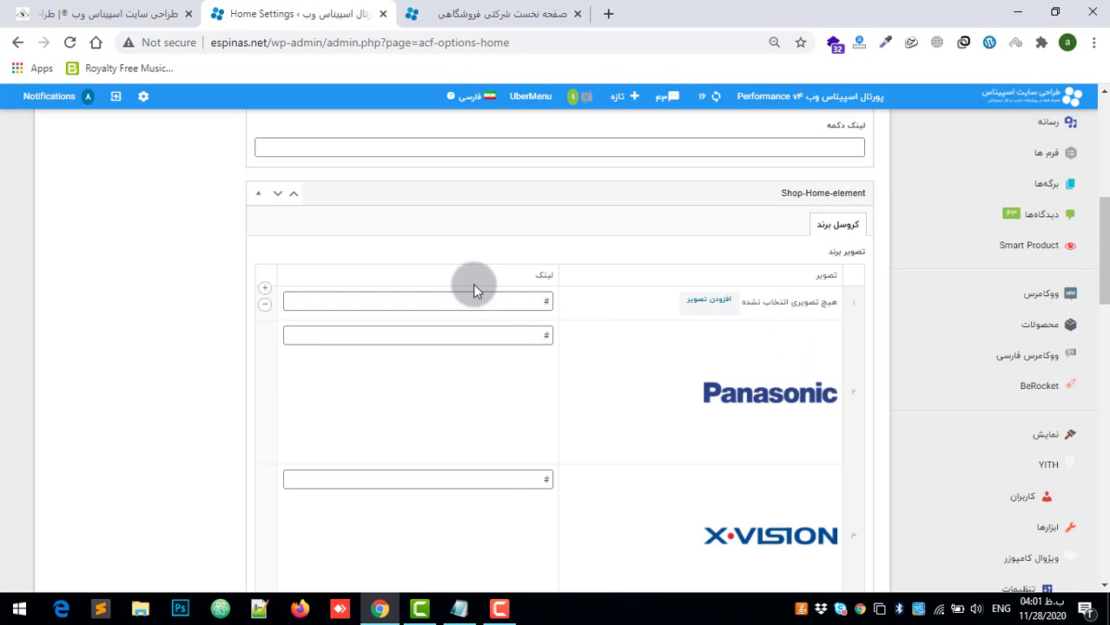
double_click(486, 302)
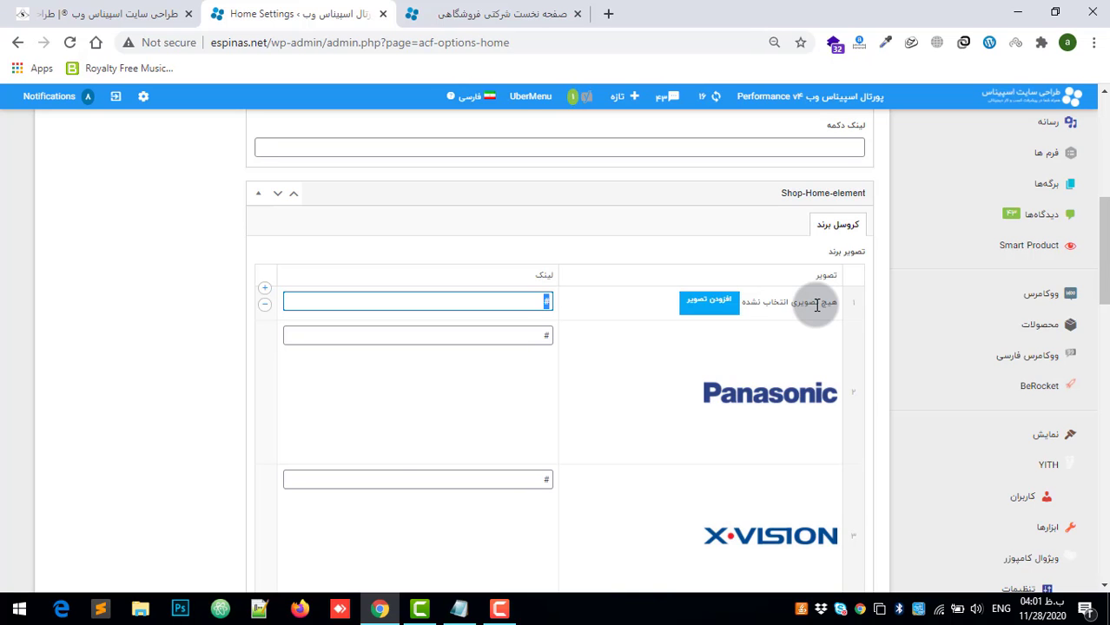
Step: Add a new empty row at the end of the کروسل برند list, below the HUAWEI row
scroll(693, 564, "down", 4)
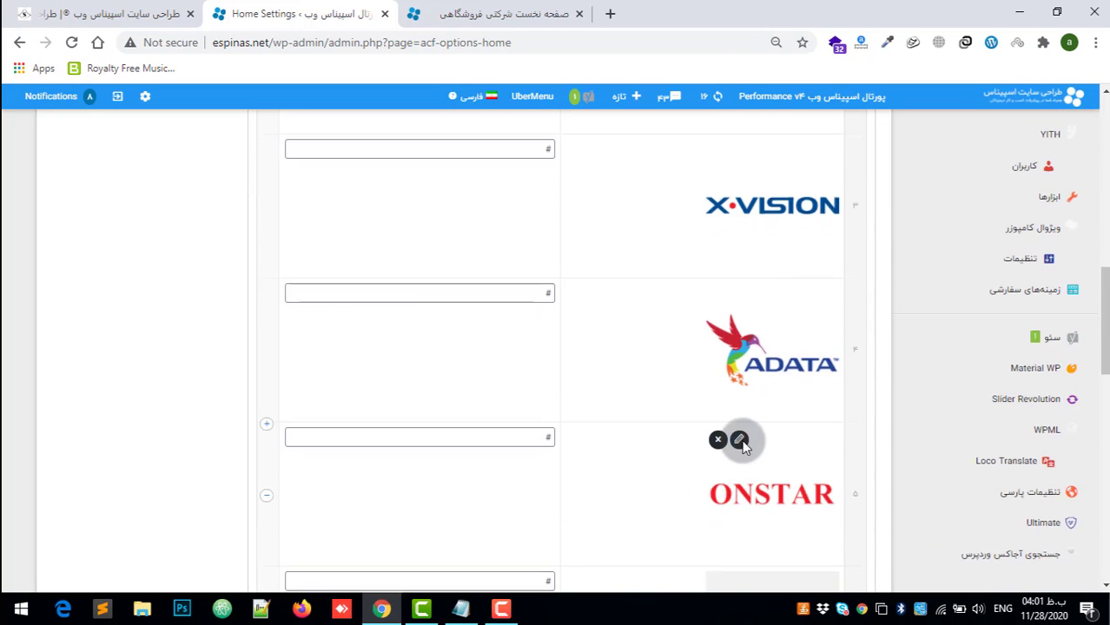
scroll(733, 438, "down", 6)
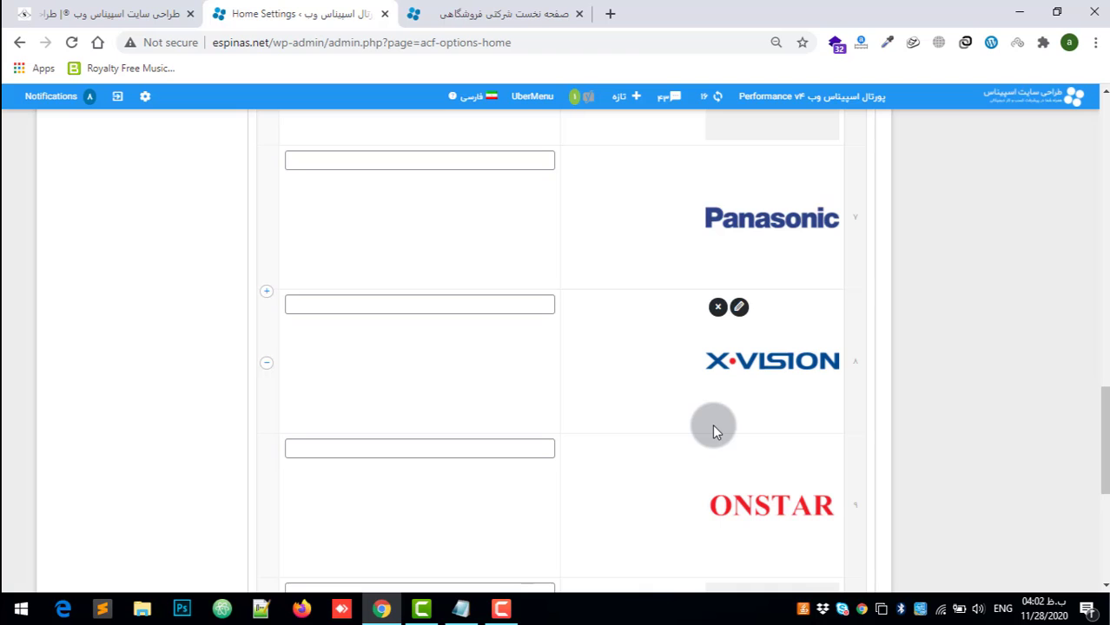
scroll(729, 425, "down", 2)
scroll(735, 422, "down", 3)
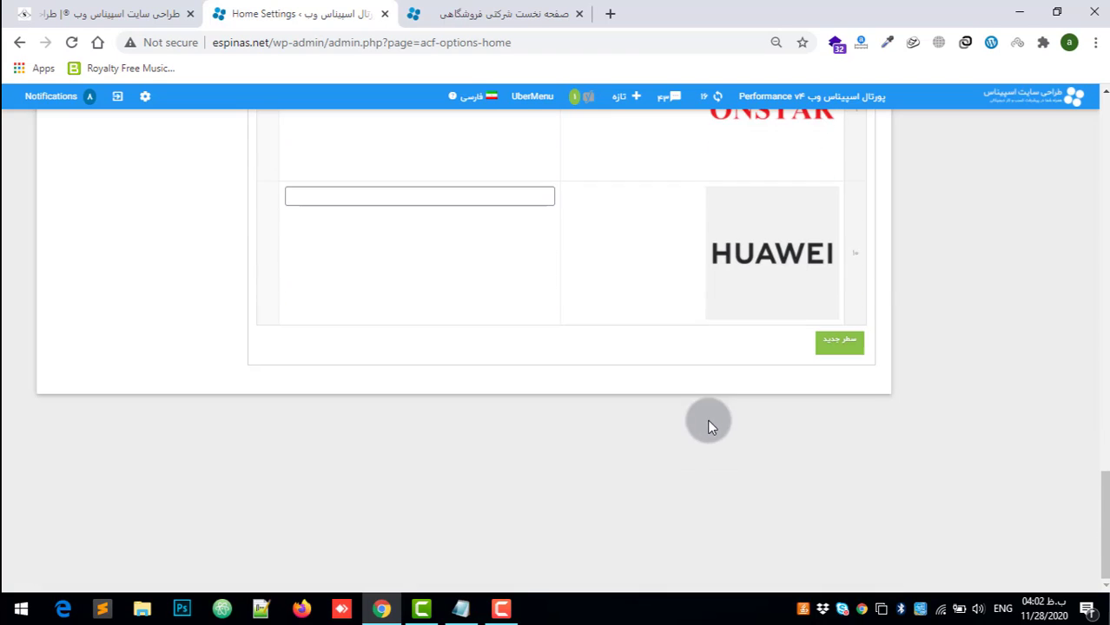
scroll(955, 375, "up", 3)
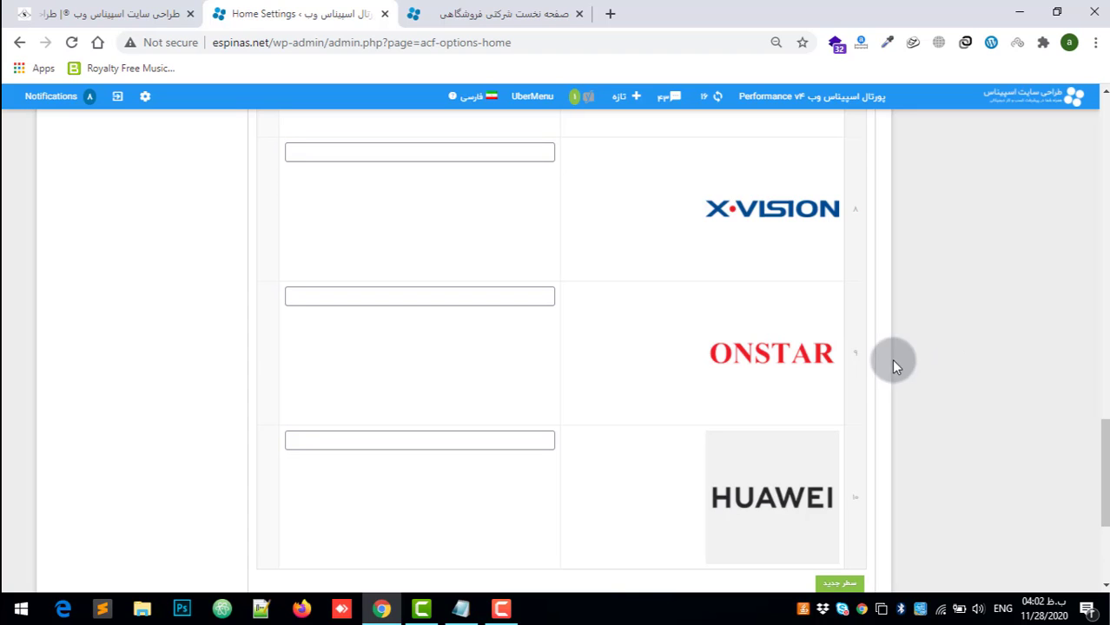
left_click(428, 295)
scroll(791, 349, "down", 3)
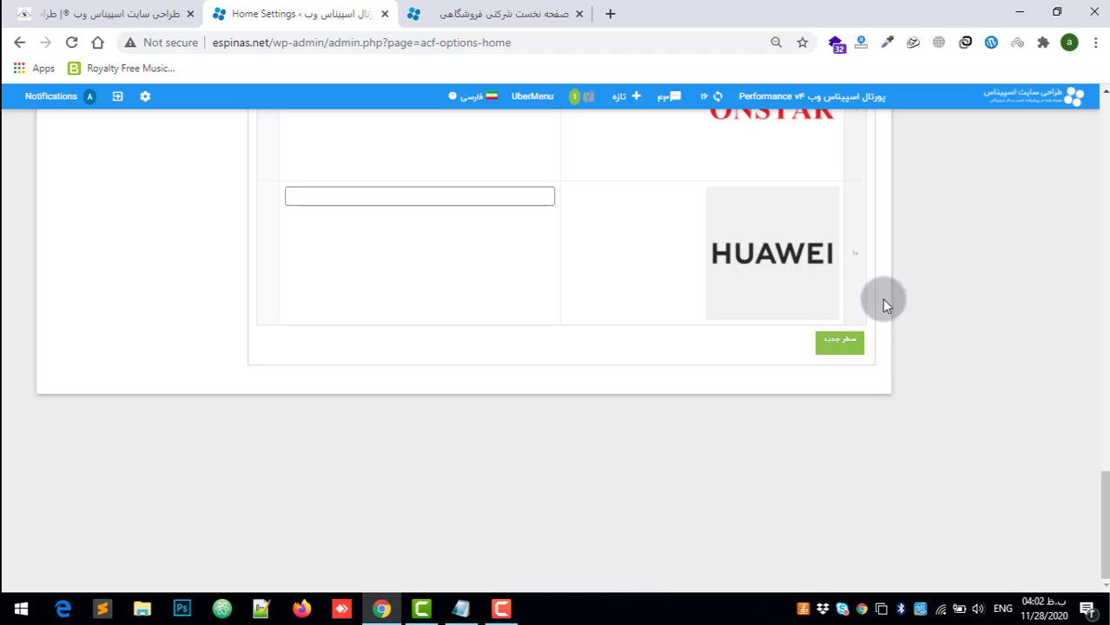
left_click(852, 351)
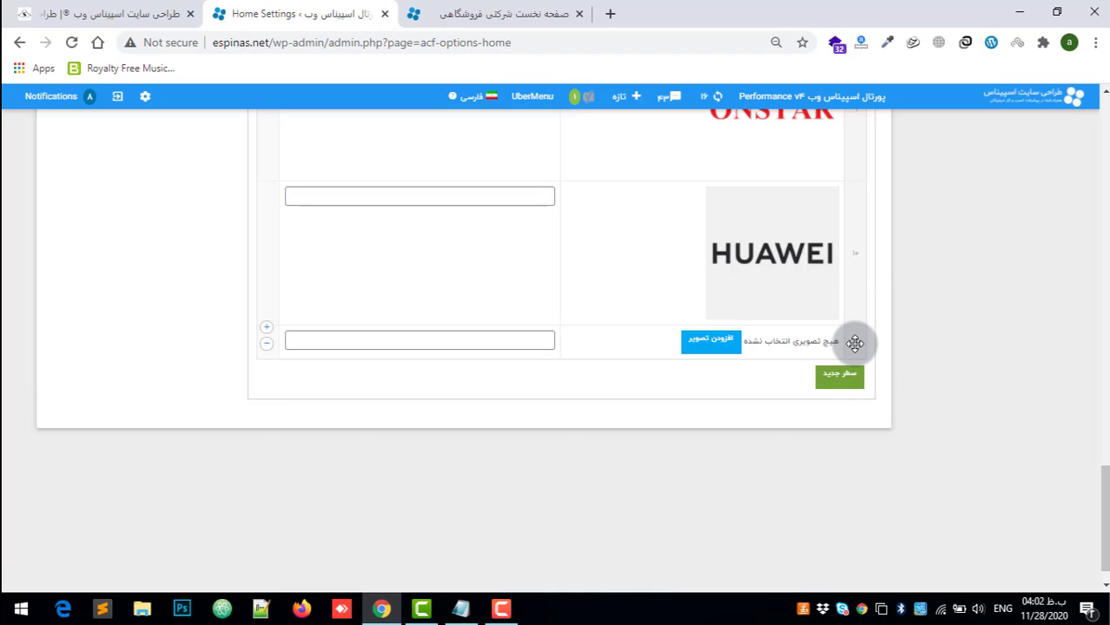
Step: View the media library in the image picker of the new brand row, and close it without choosing an image
scroll(780, 204, "up", 6)
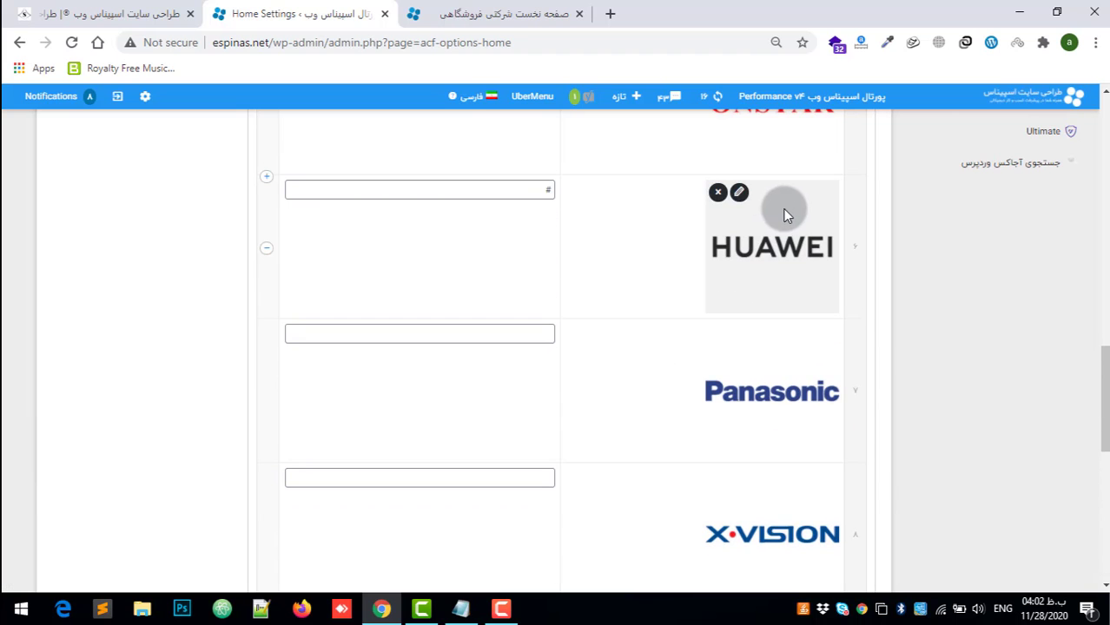
scroll(784, 233, "down", 7)
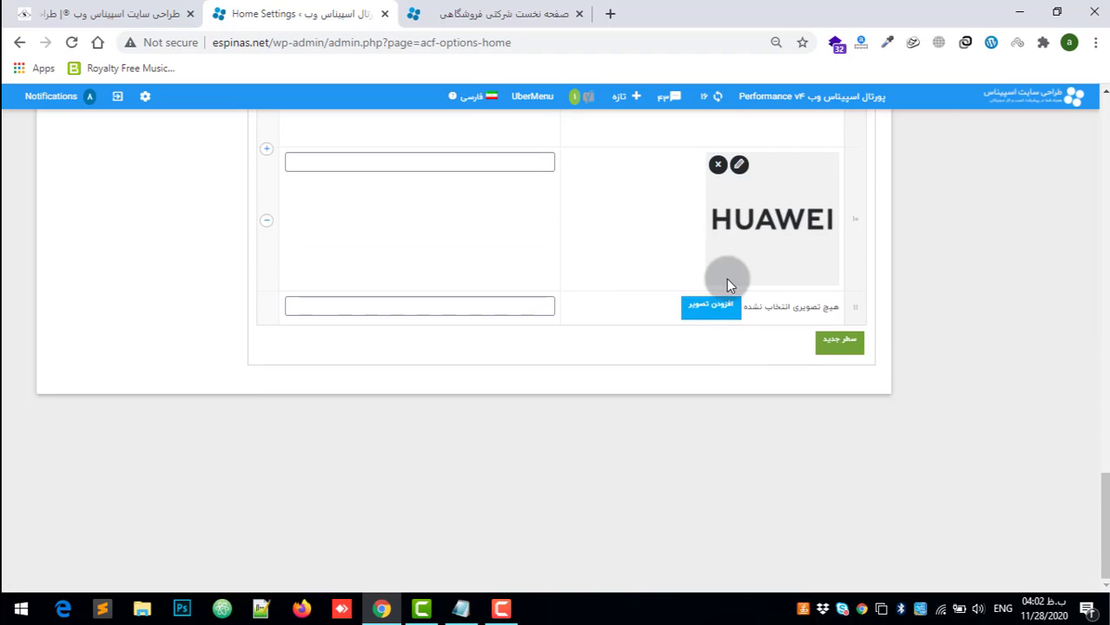
left_click(716, 316)
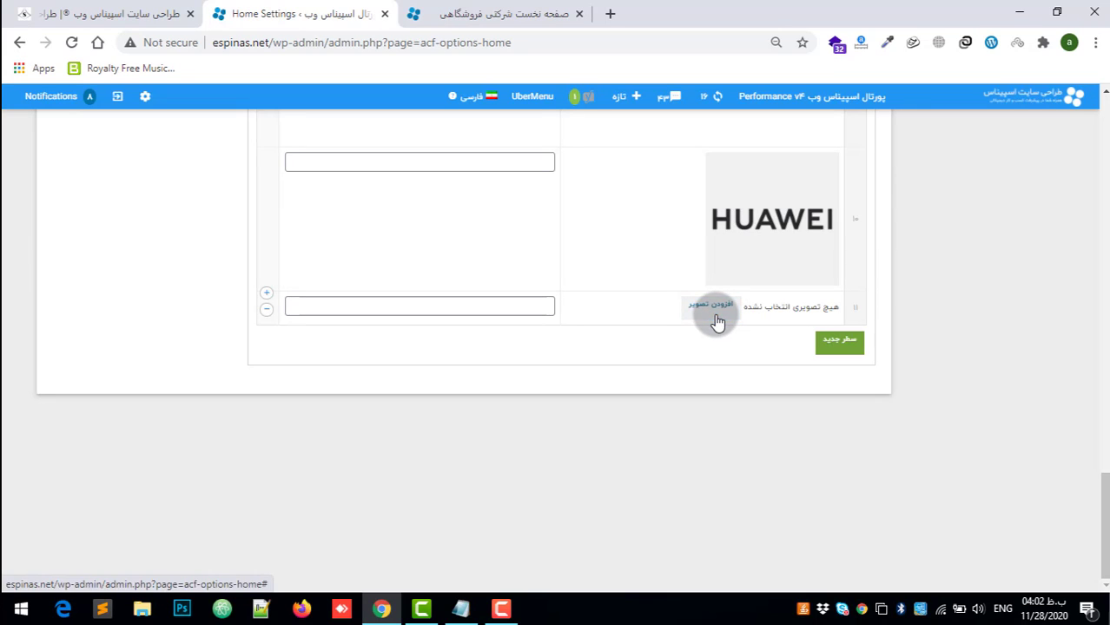
mouse_move(753, 218)
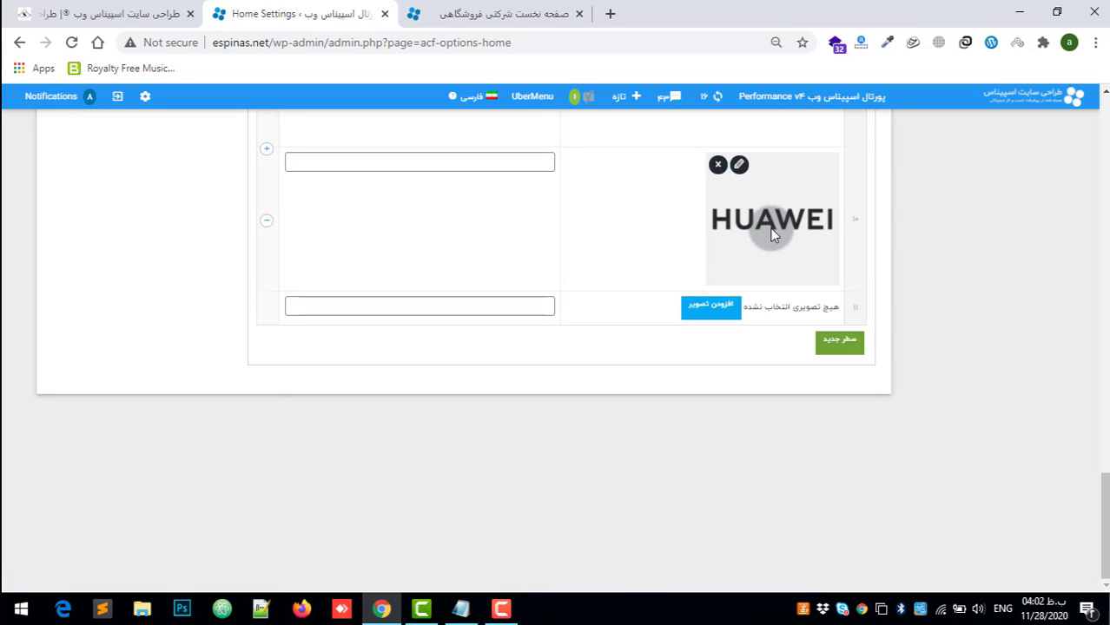
scroll(771, 232, "up", 3)
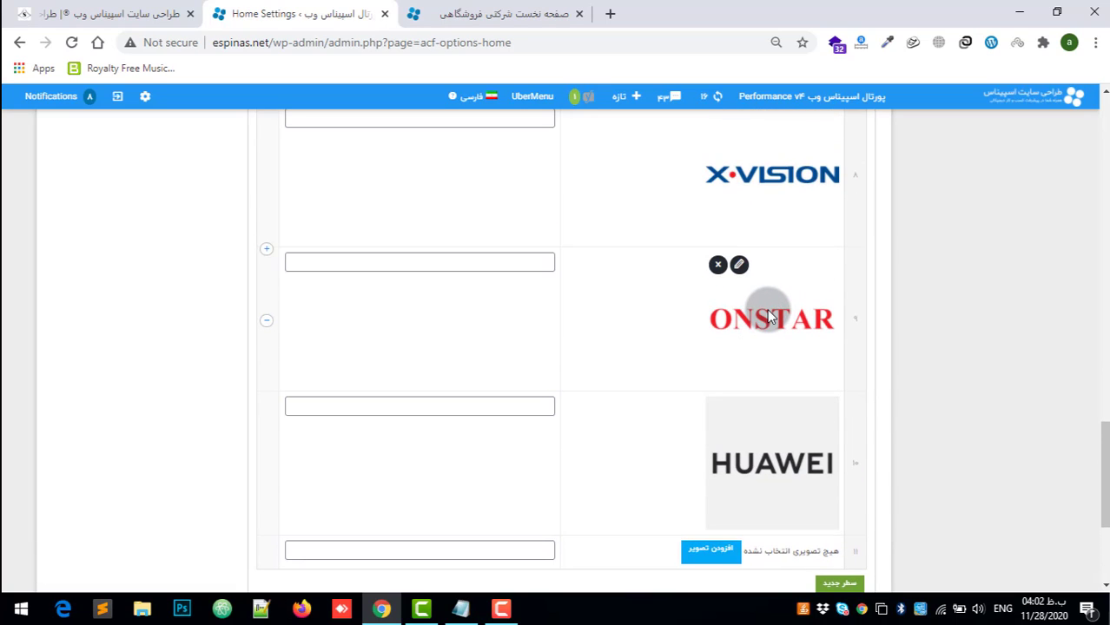
scroll(797, 325, "down", 2)
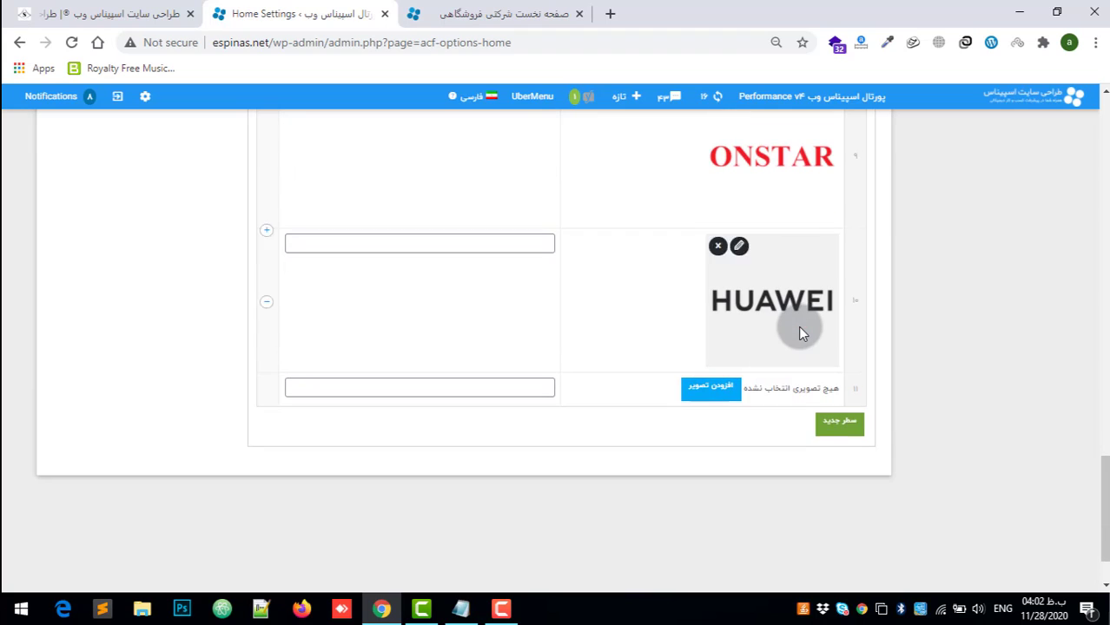
left_click(727, 395)
left_click(906, 161)
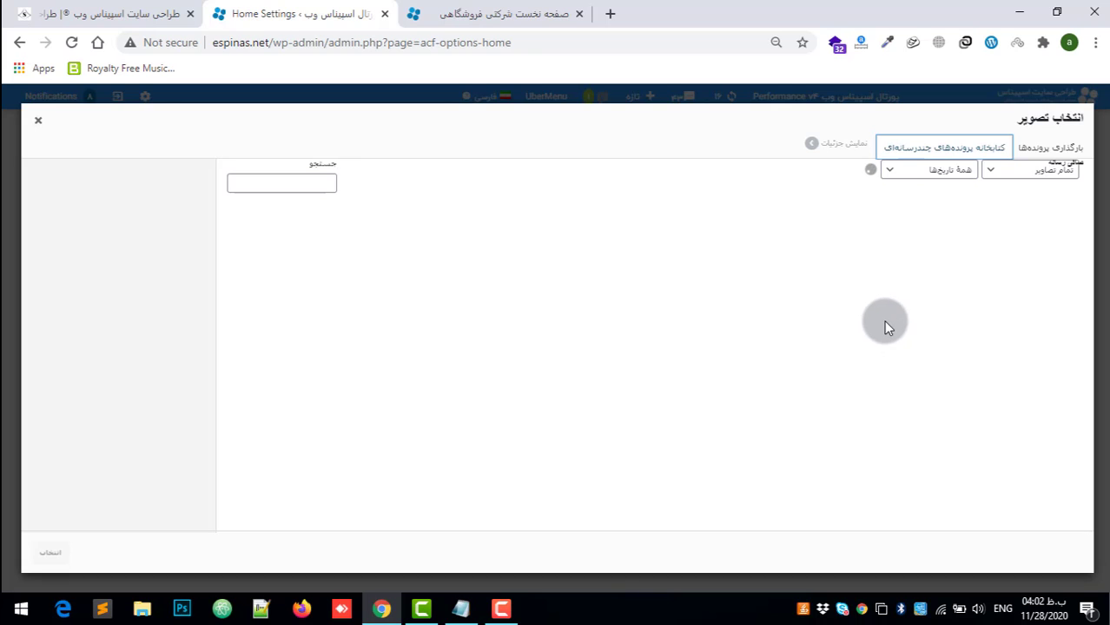
left_click(40, 122)
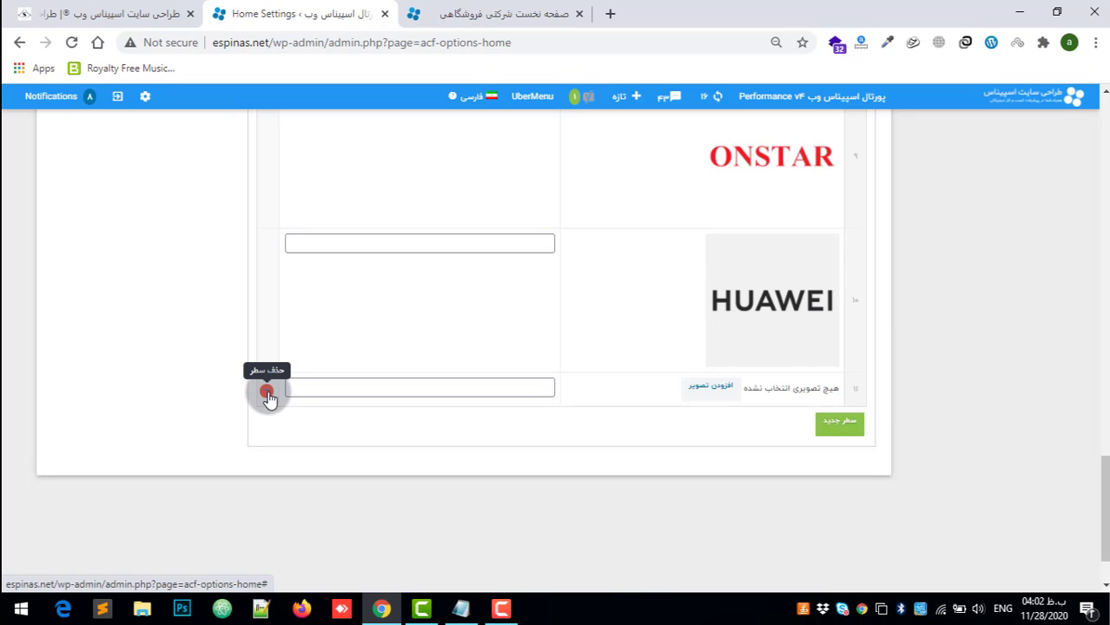
Step: Delete the empty row below HUAWEI from the کروسل برند list, confirming the removal
left_click(268, 395)
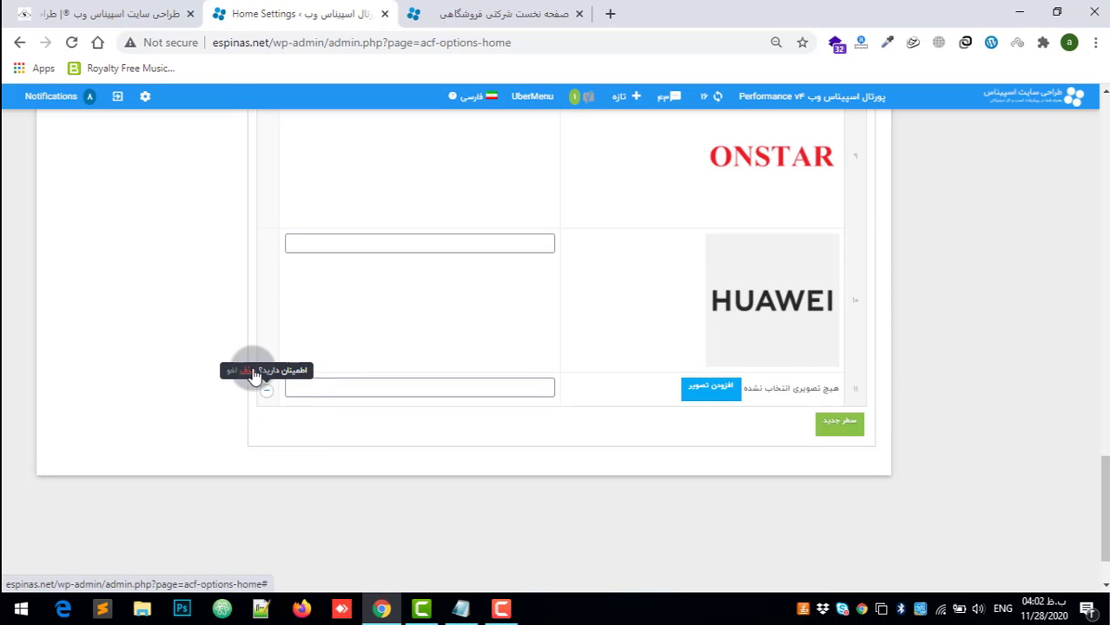
left_click(252, 371)
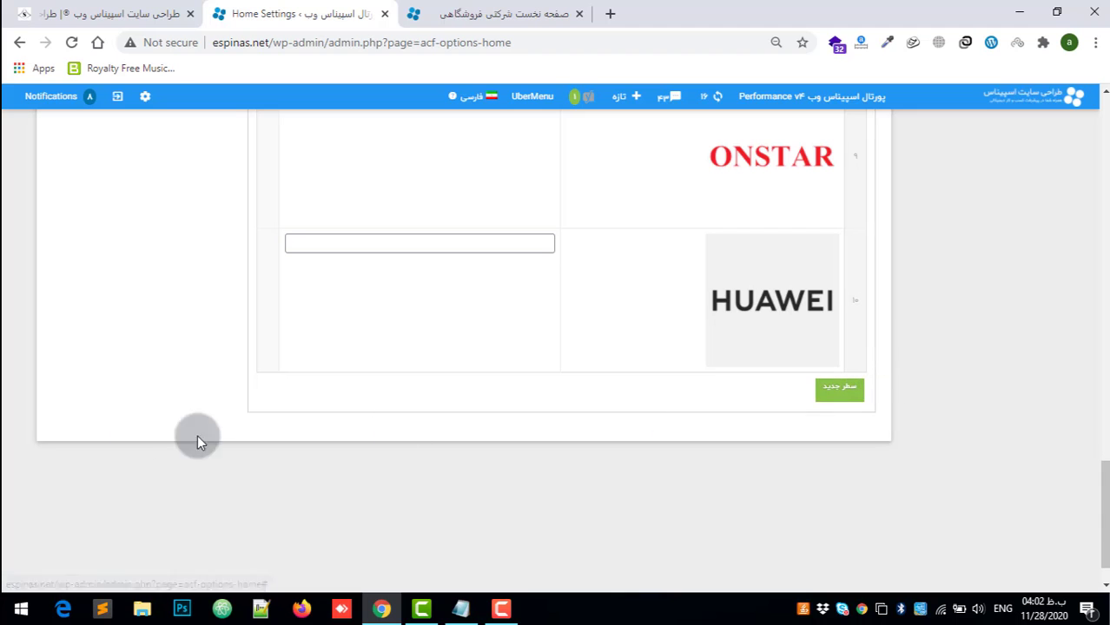
scroll(534, 412, "up", 7)
scroll(538, 408, "up", 15)
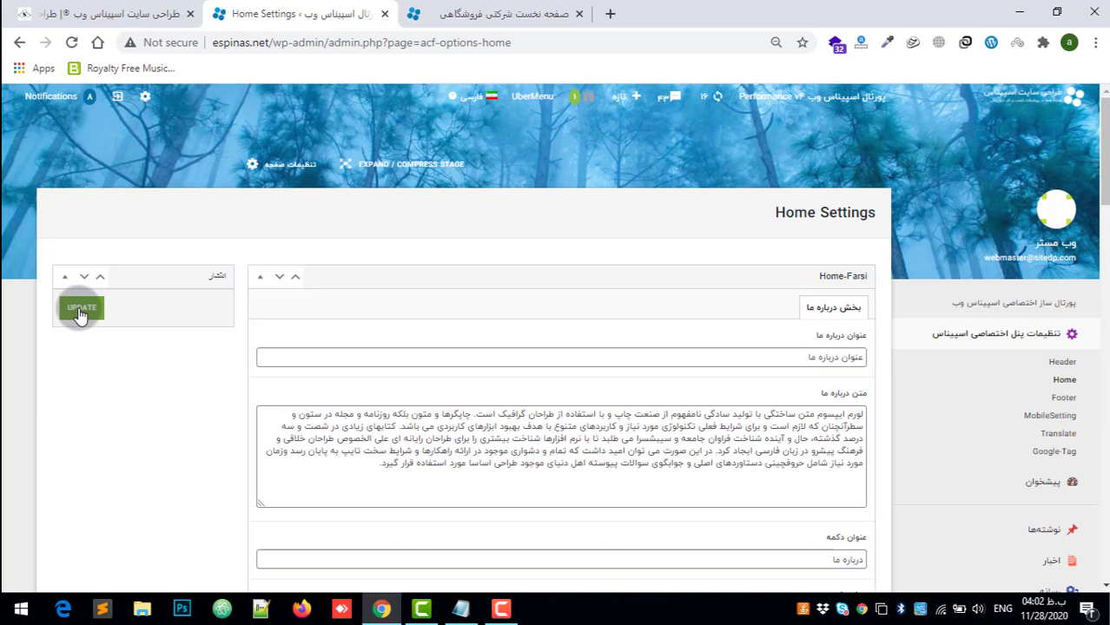
Step: View the برندهای ویژه and product carousels on the homepage, and return to the Home Settings page
left_click(497, 7)
left_click(350, 289)
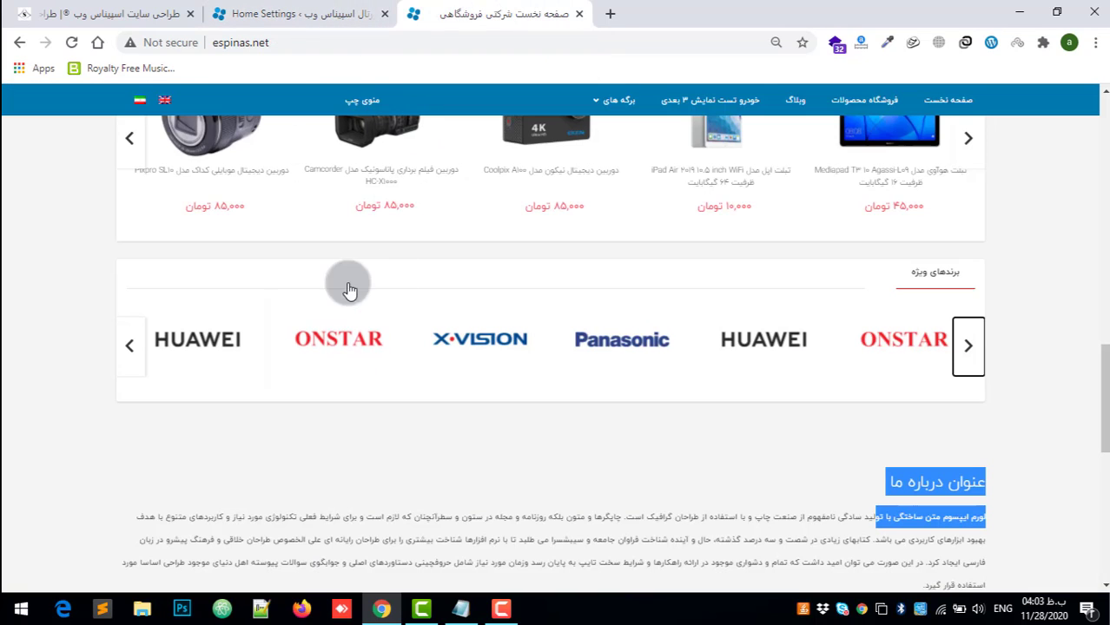
scroll(649, 269, "up", 5)
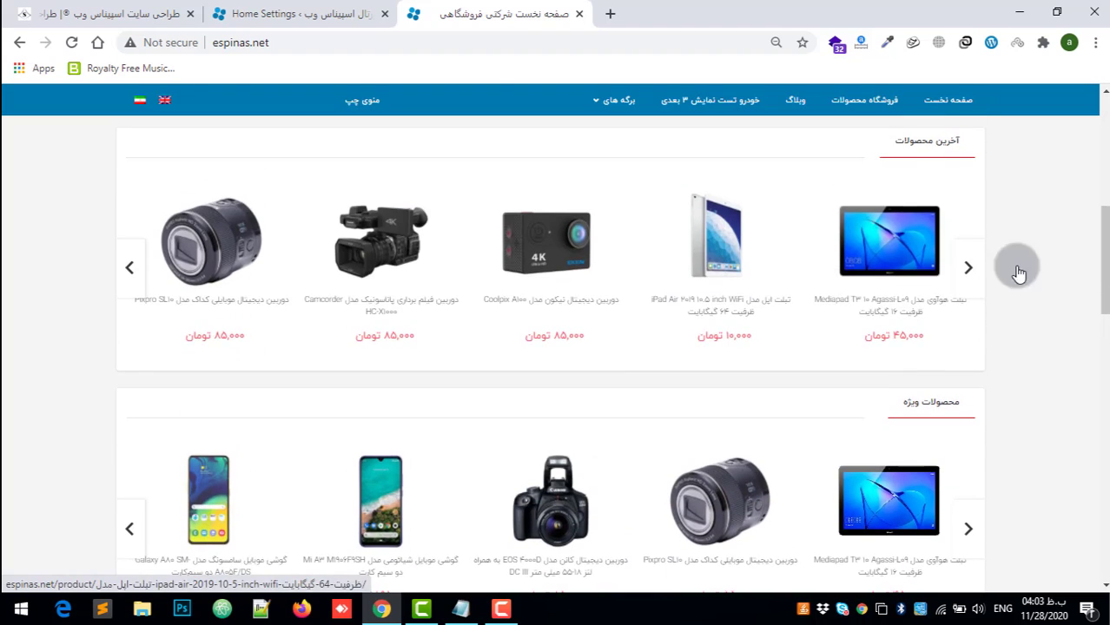
left_click(351, 12)
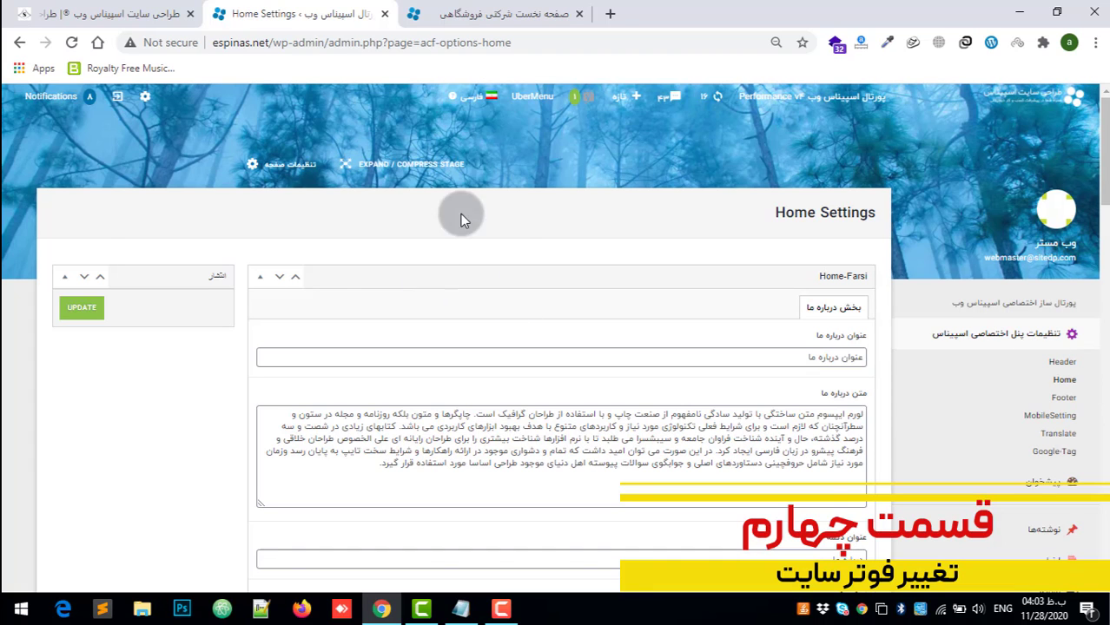
Step: Examine the homepage footer with its link columns, newsletter form, social icons, contact bar and about-us text
left_click(569, 18)
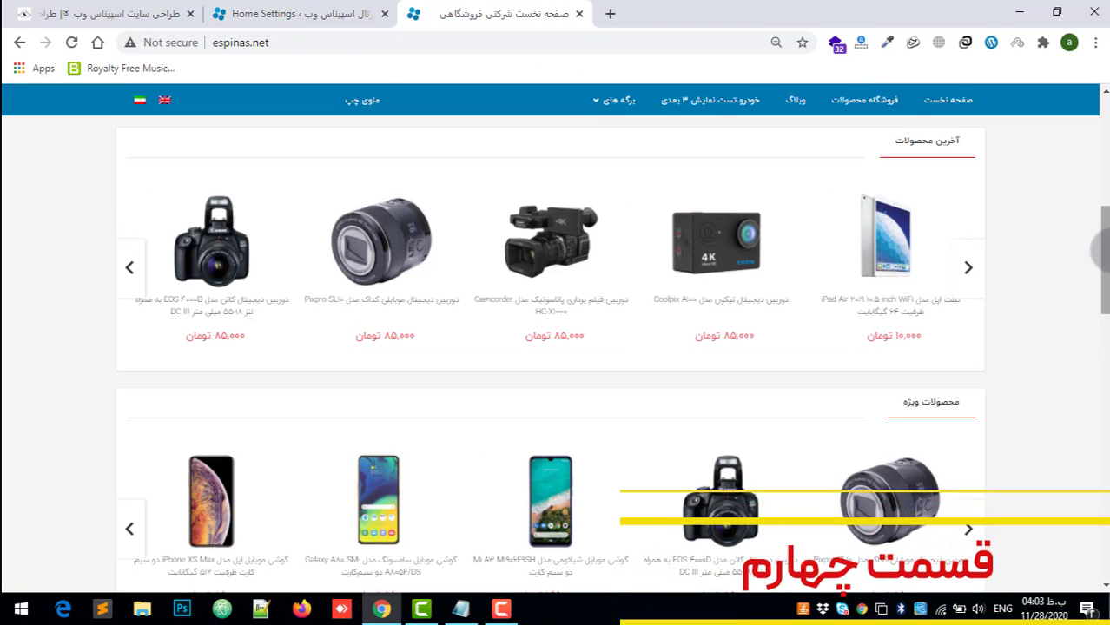
left_click_drag(1105, 297, 1106, 560)
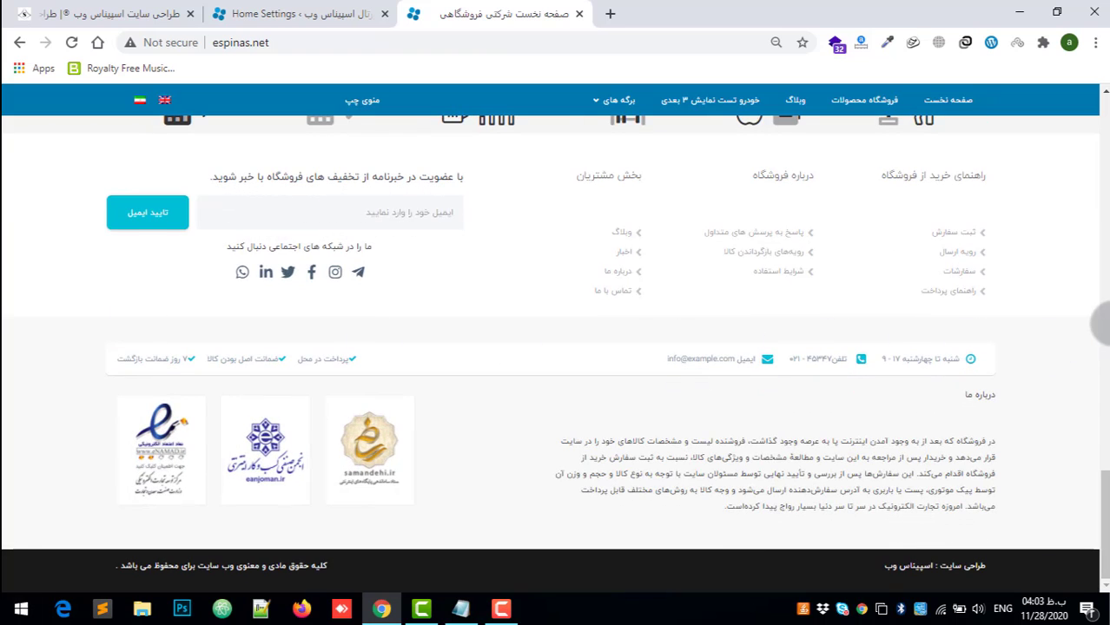
mouse_move(1106, 501)
left_mouse_down()
mouse_move(1106, 256)
mouse_move(1106, 512)
left_mouse_up()
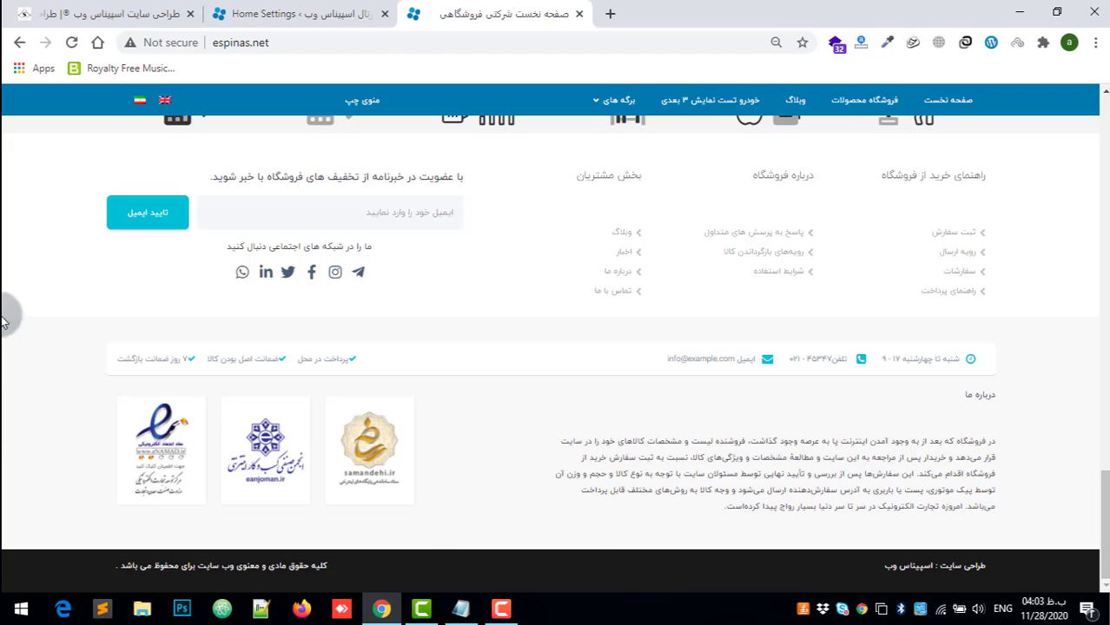
Step: Open the Footer settings of the Espinas panel and examine the دسته بندی لینک ها fields in Footer-Farsi
left_click(233, 8)
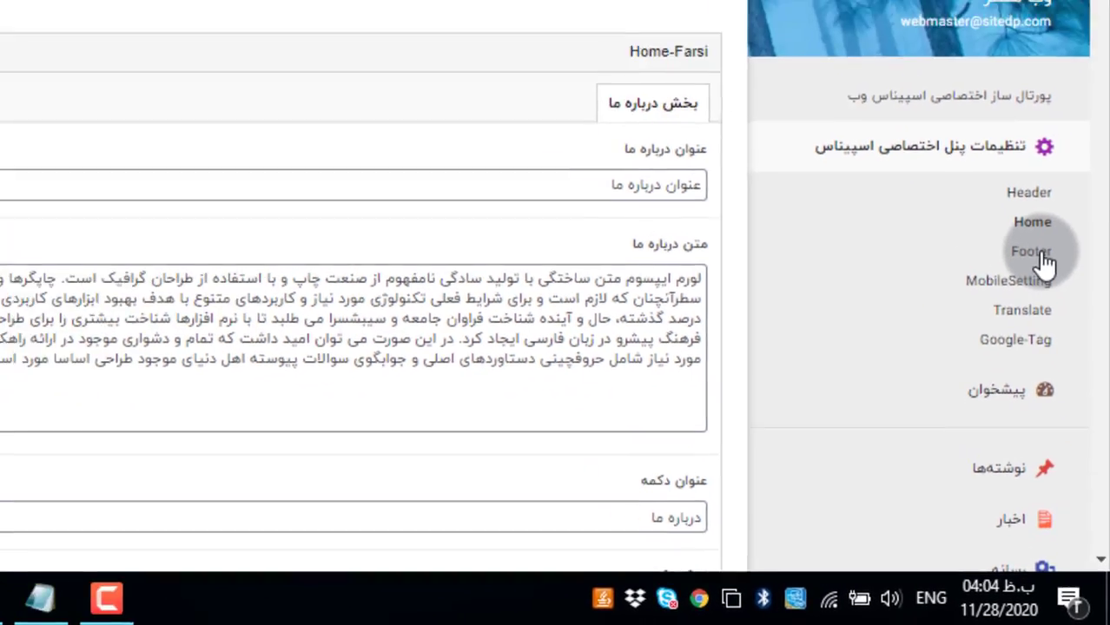
left_click(1033, 207)
left_click(618, 117)
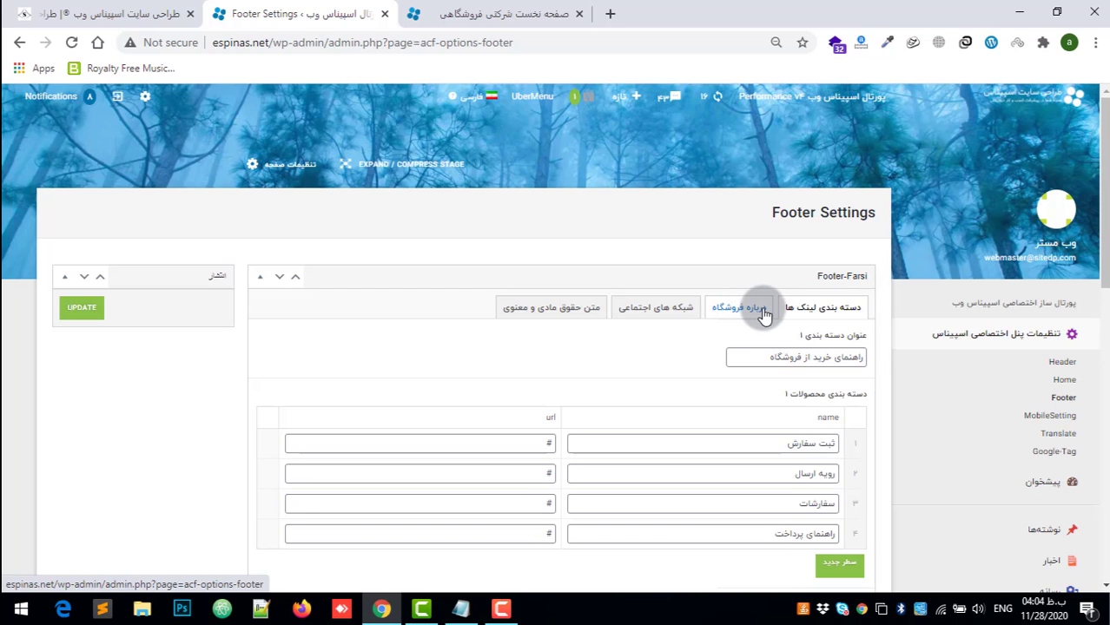
scroll(764, 314, "down", 1)
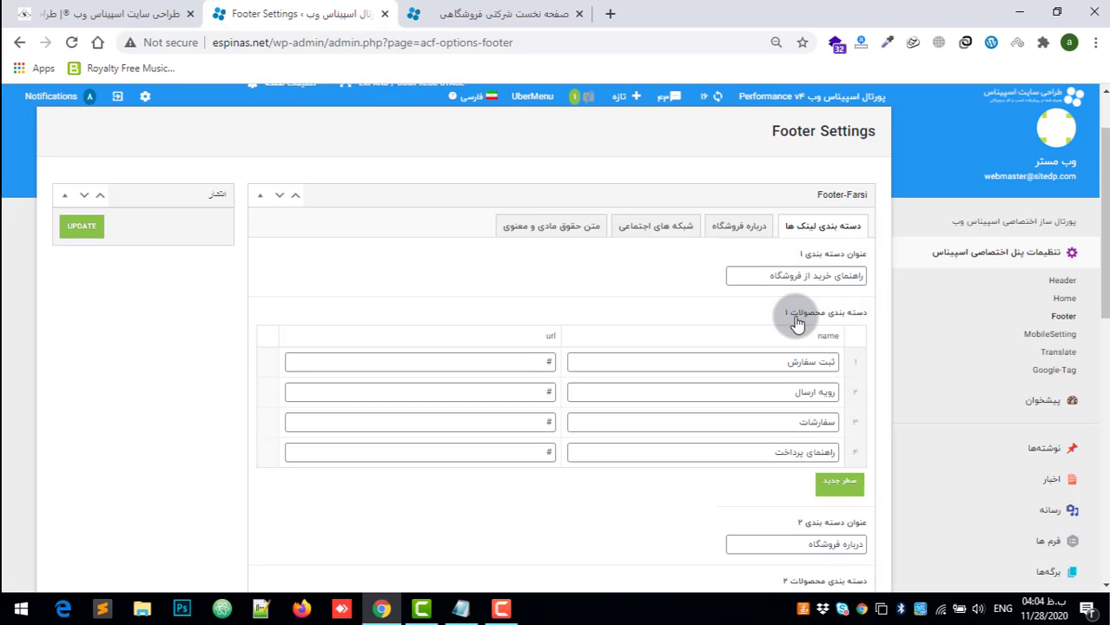
scroll(794, 317, "down", 1)
scroll(1101, 257, "up", 1)
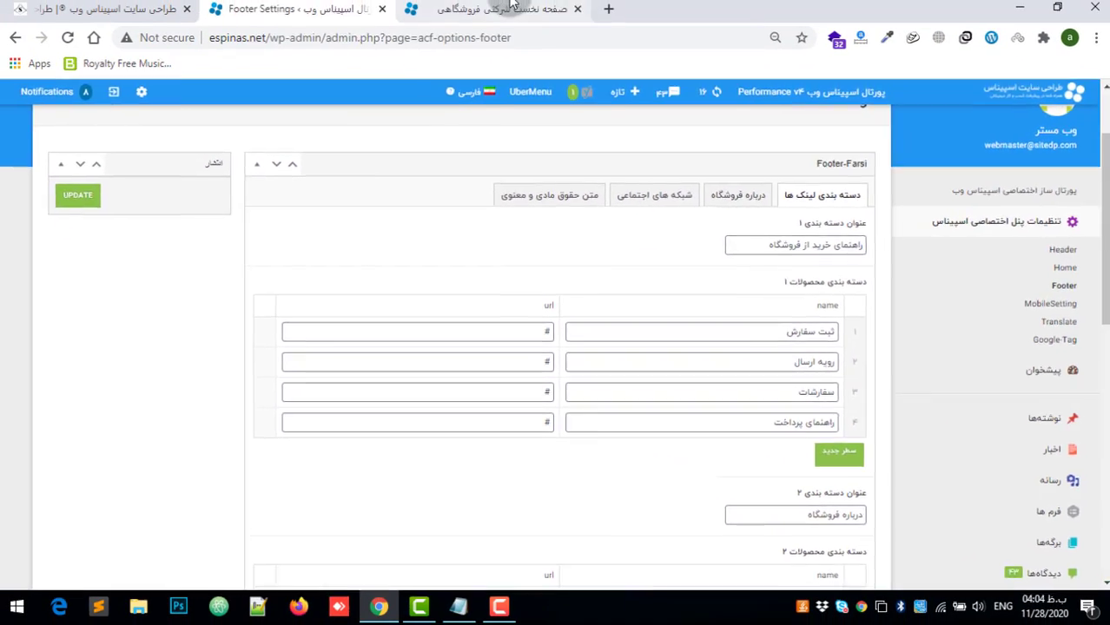
Step: View the راهنمای خرید از فروشگاه link column in the homepage footer, and return to Footer Settings
left_click(512, 9)
scroll(526, 498, "up", 3)
scroll(527, 499, "down", 1)
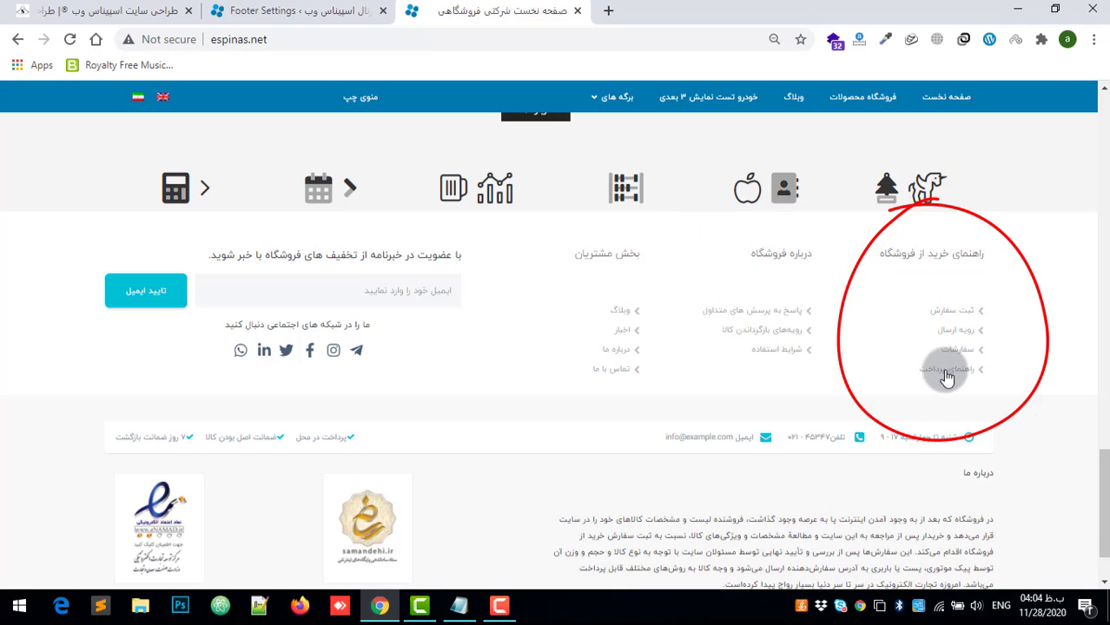
left_click(291, 11)
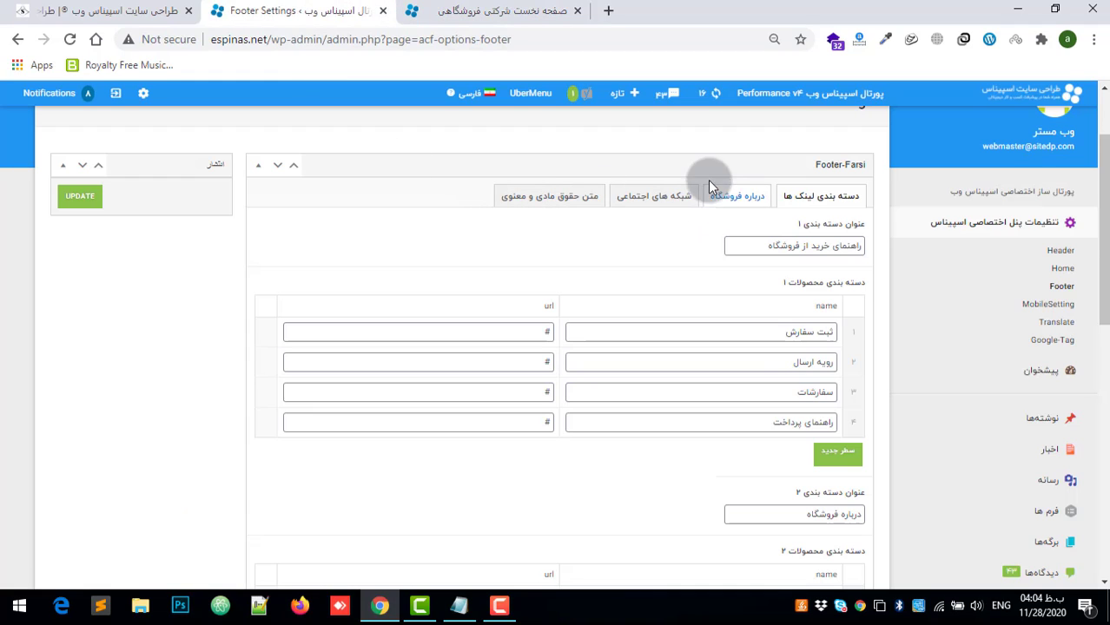
Step: Highlight the first link name ثبت سفارش and the عنوان دسته بندی ۱ title in Footer Settings
left_click_drag(754, 333, 832, 329)
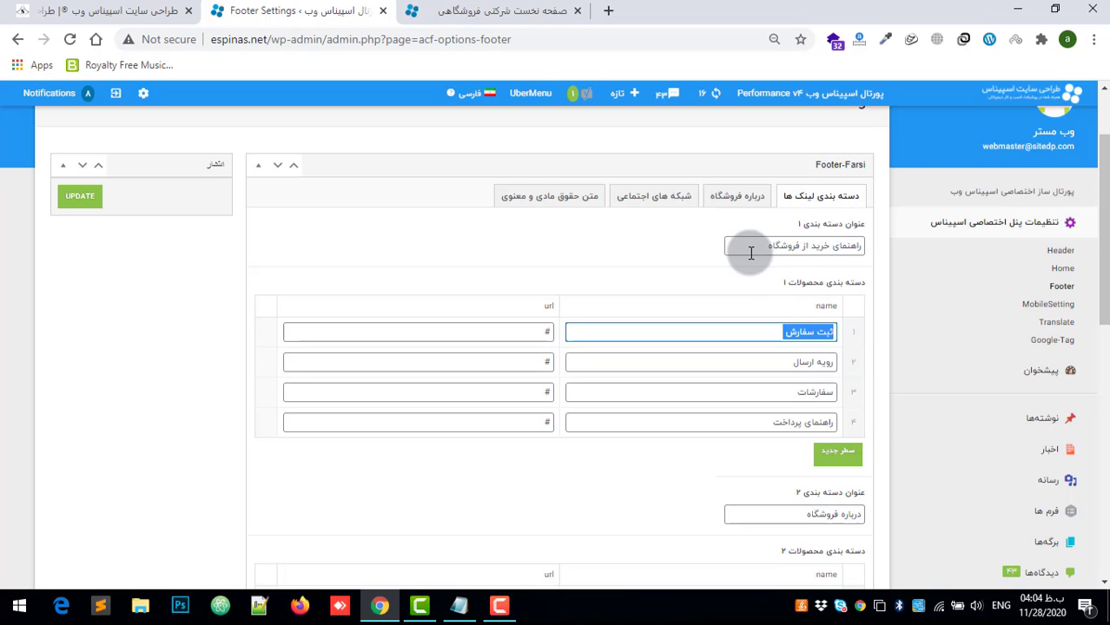
left_click_drag(748, 248, 866, 241)
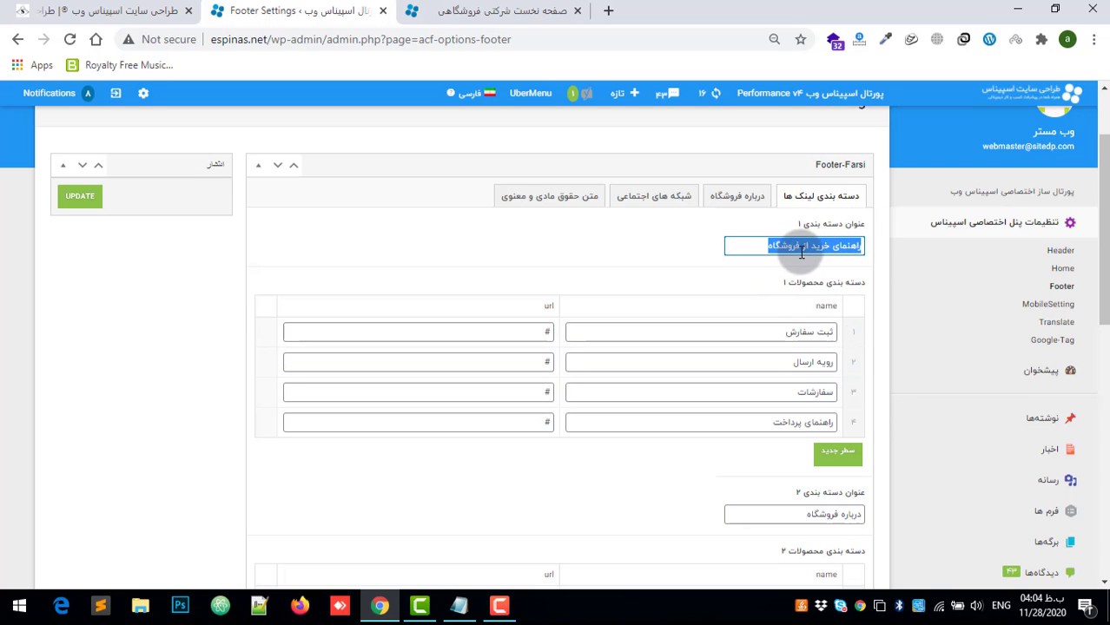
left_click(784, 333)
Step: Compare the راهنمای خرید از فروشگاه heading and its links in the homepage footer with the first category's fields in Footer Settings
left_click(501, 10)
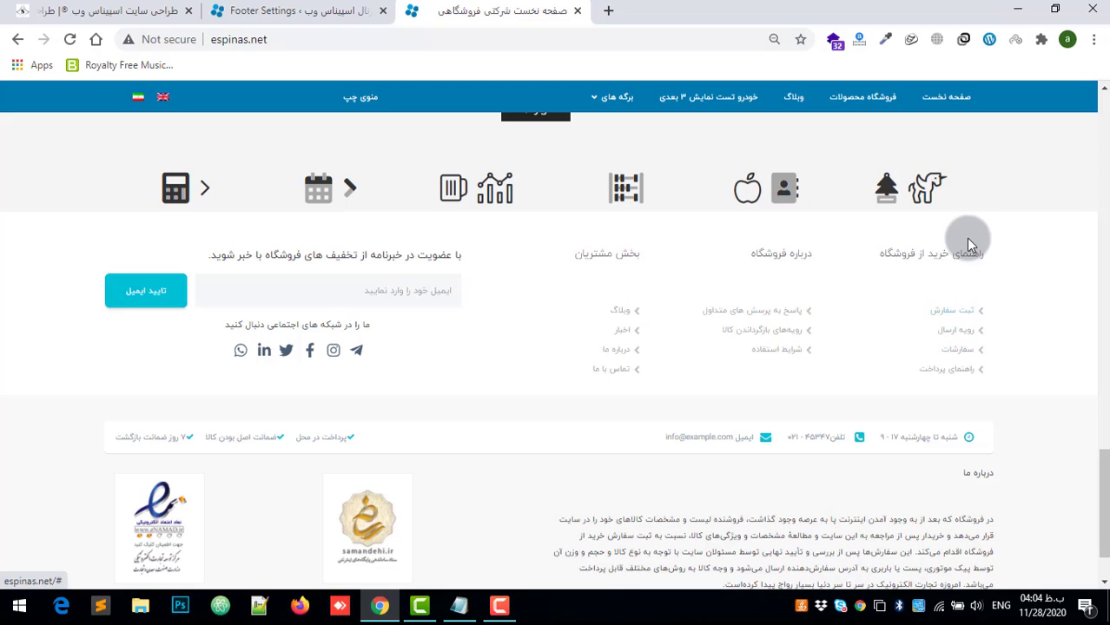
left_click_drag(990, 251, 882, 253)
key("ctrl+shift+Tab")
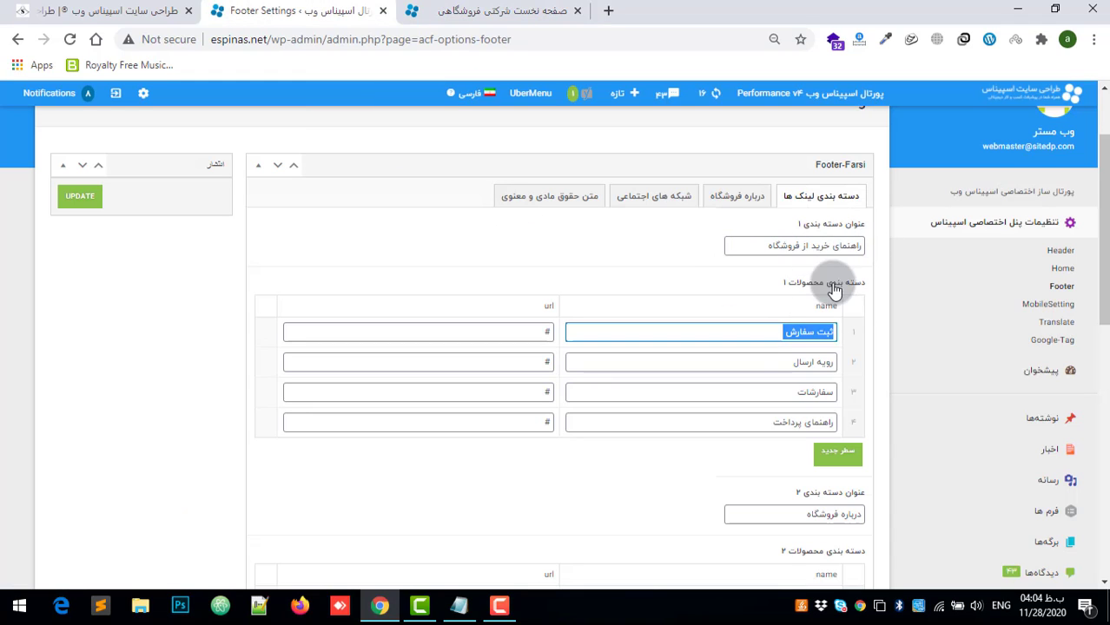
key("ctrl+Tab")
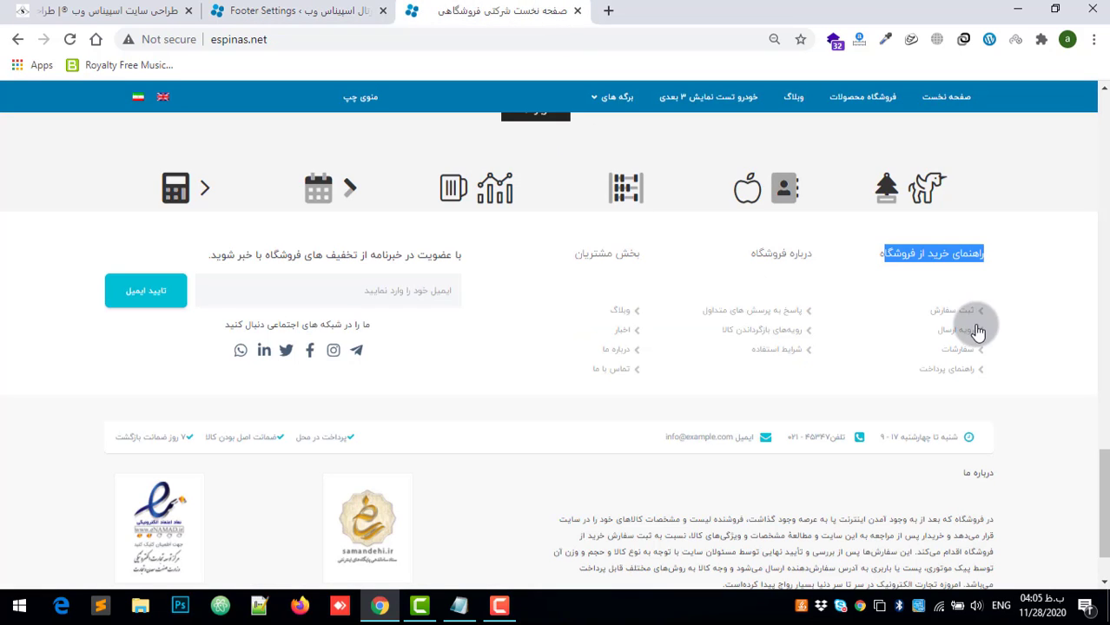
left_click_drag(993, 306, 1009, 413)
left_click(1025, 310)
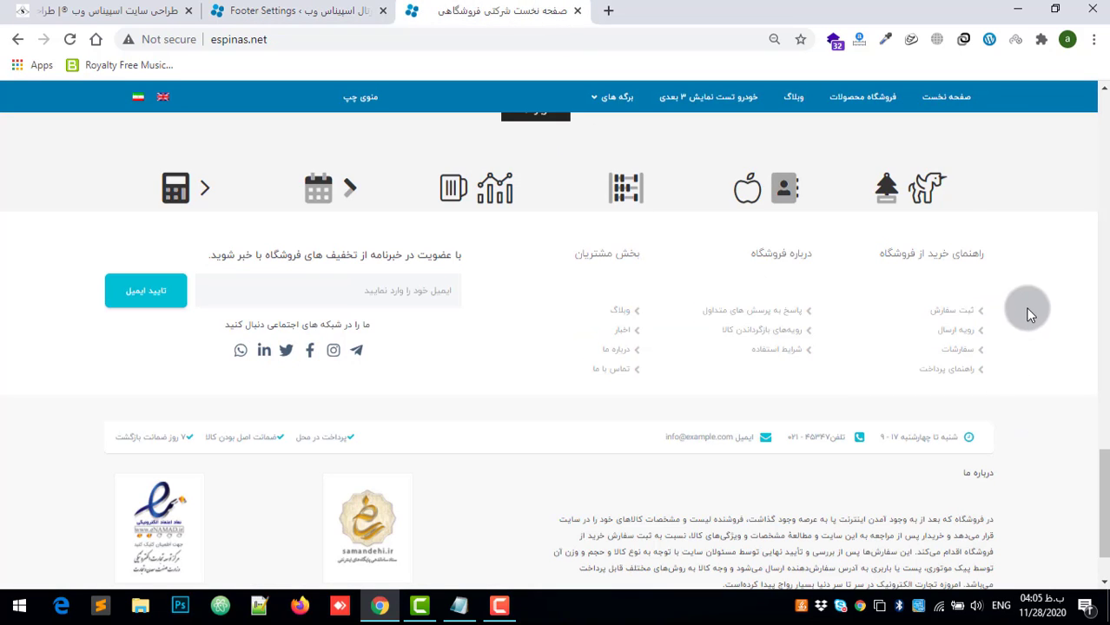
Step: Highlight the first link's url and the second link name رویه ارسال in the first category of Footer Settings
left_click(295, 7)
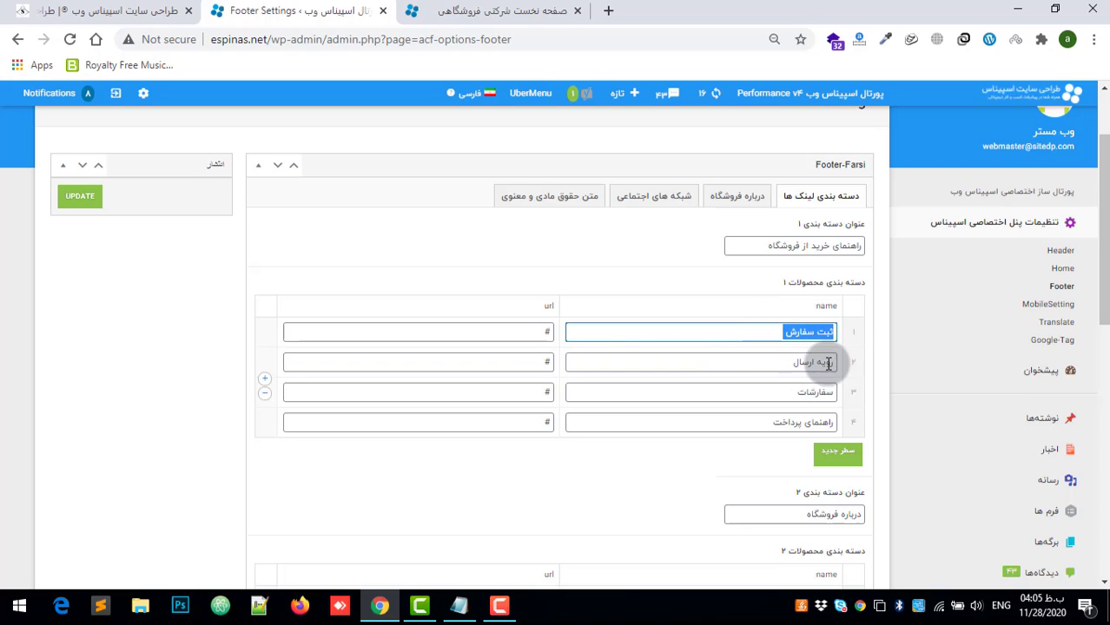
left_click(800, 363)
left_click_drag(505, 326, 562, 341)
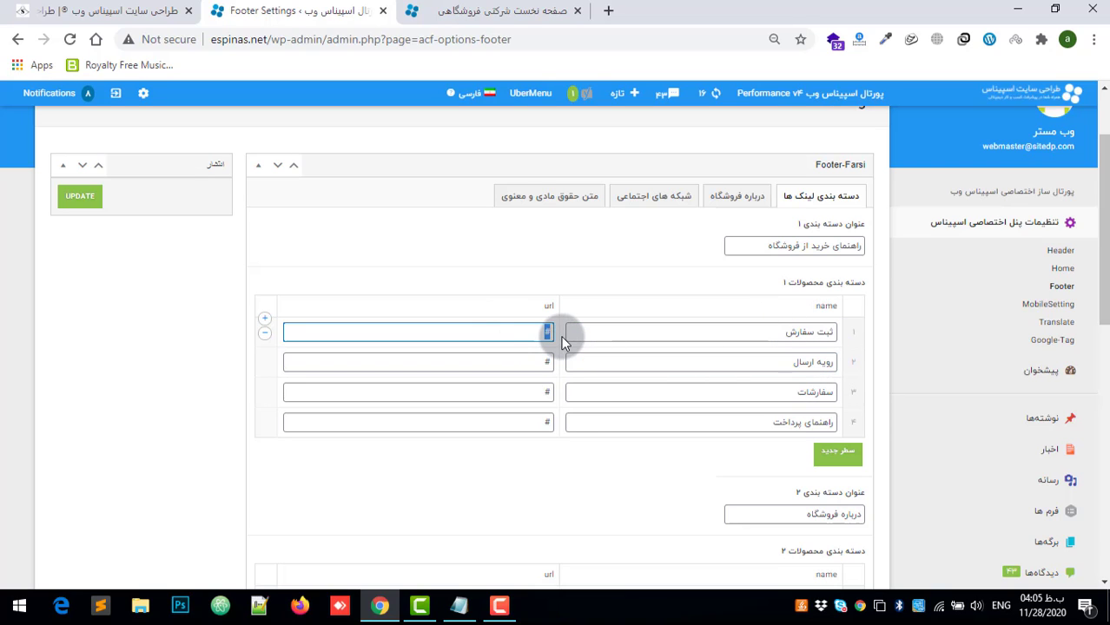
left_click(788, 361)
left_click_drag(734, 365, 841, 367)
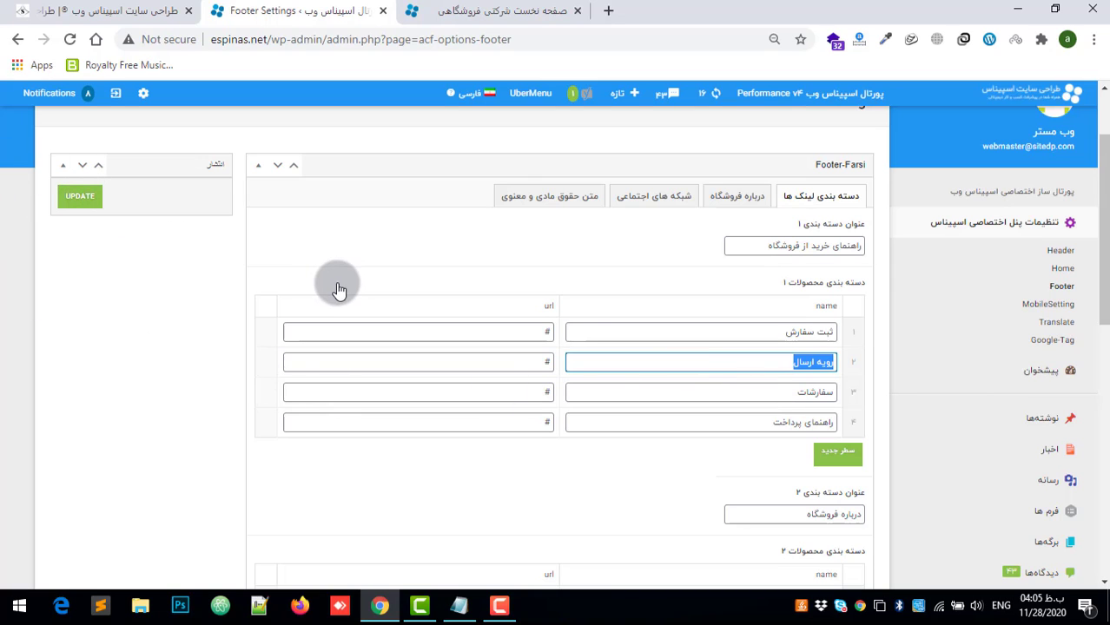
Step: Compare the second and third link categories in Footer Settings with the درباره فروشگاه and بخش مشتریان columns in the homepage footer
scroll(594, 365, "down", 1)
left_click(461, 7)
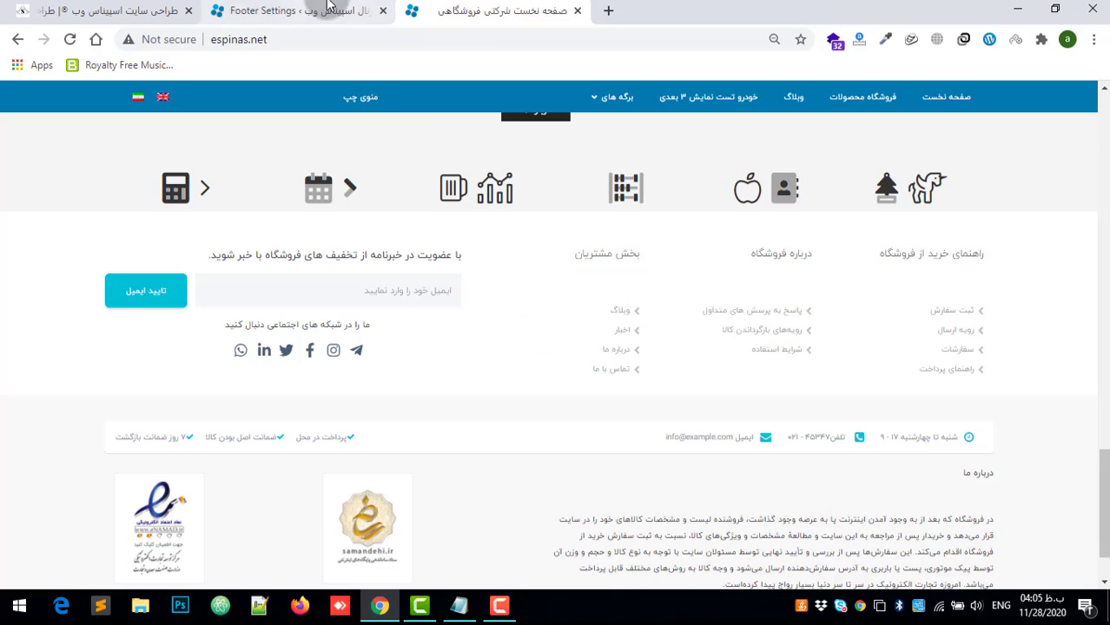
left_click(287, 10)
scroll(891, 366, "down", 1)
left_click(471, 11)
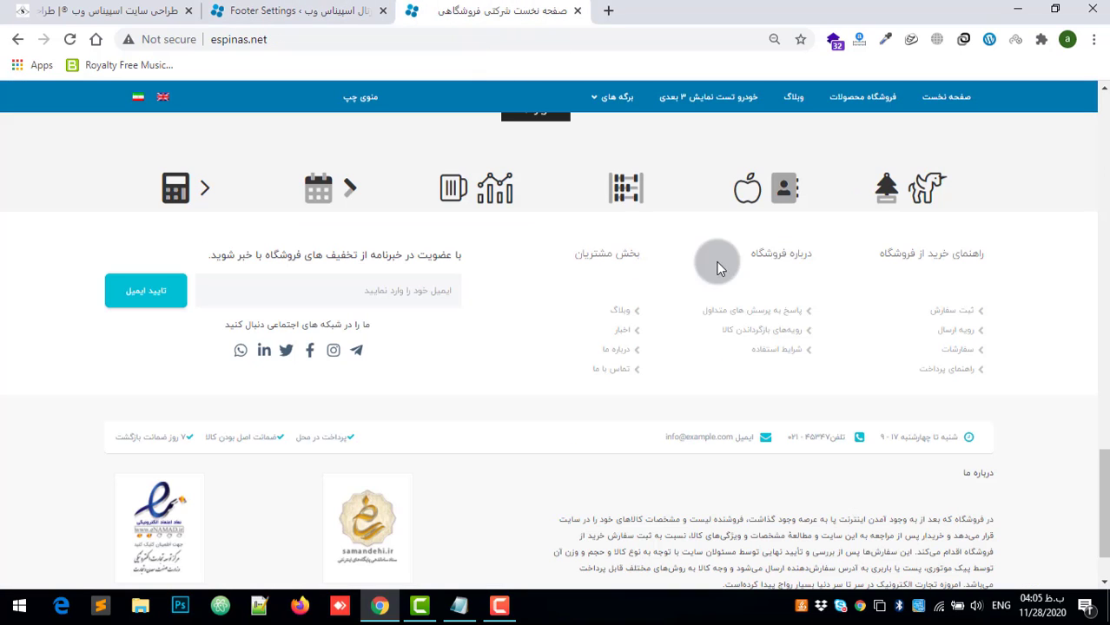
left_click(322, 11)
scroll(808, 365, "down", 4)
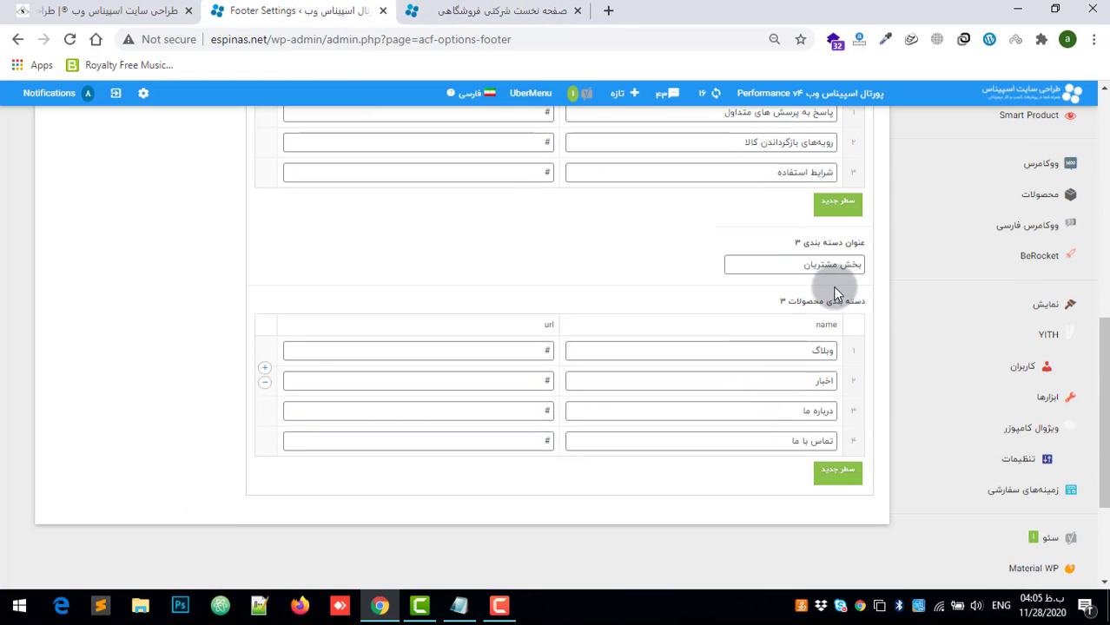
key("ctrl+Tab")
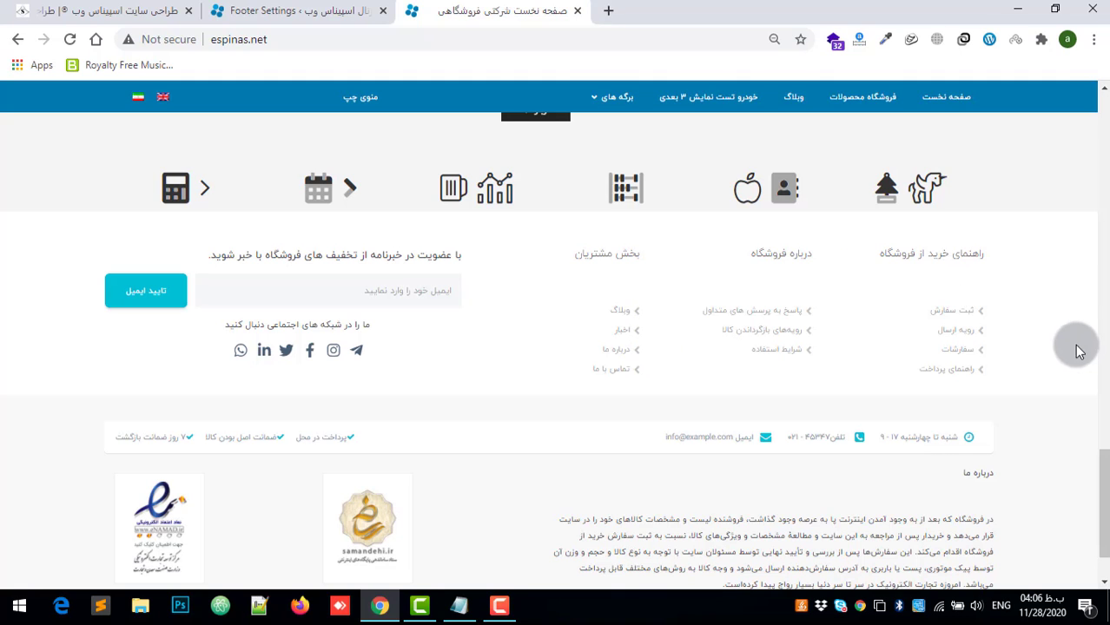
left_click(295, 10)
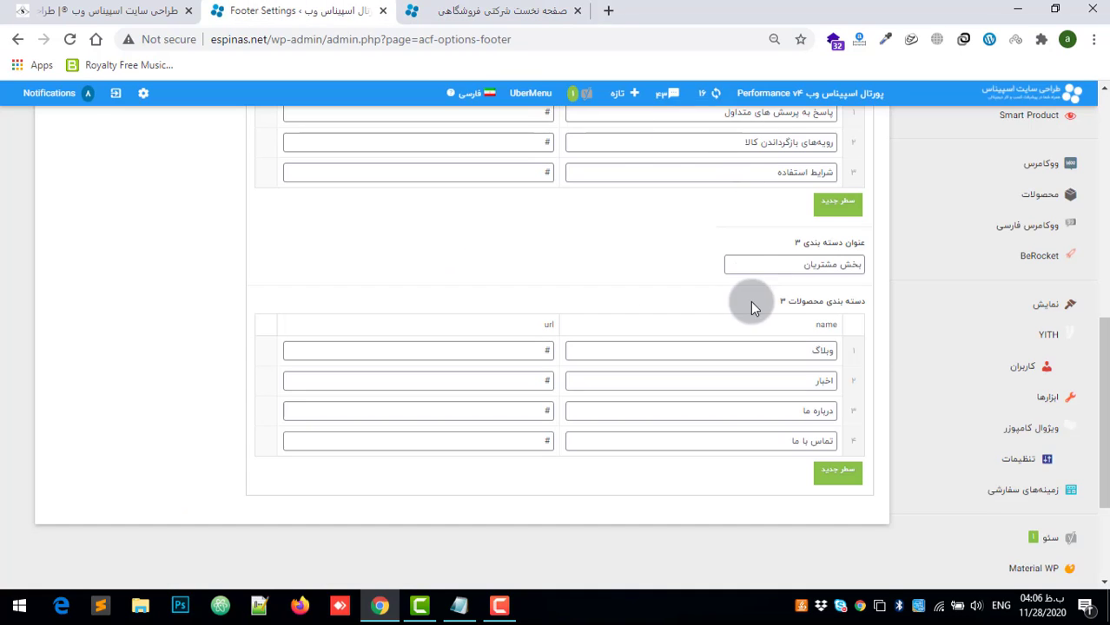
scroll(750, 300, "up", 8)
scroll(857, 323, "down", 10)
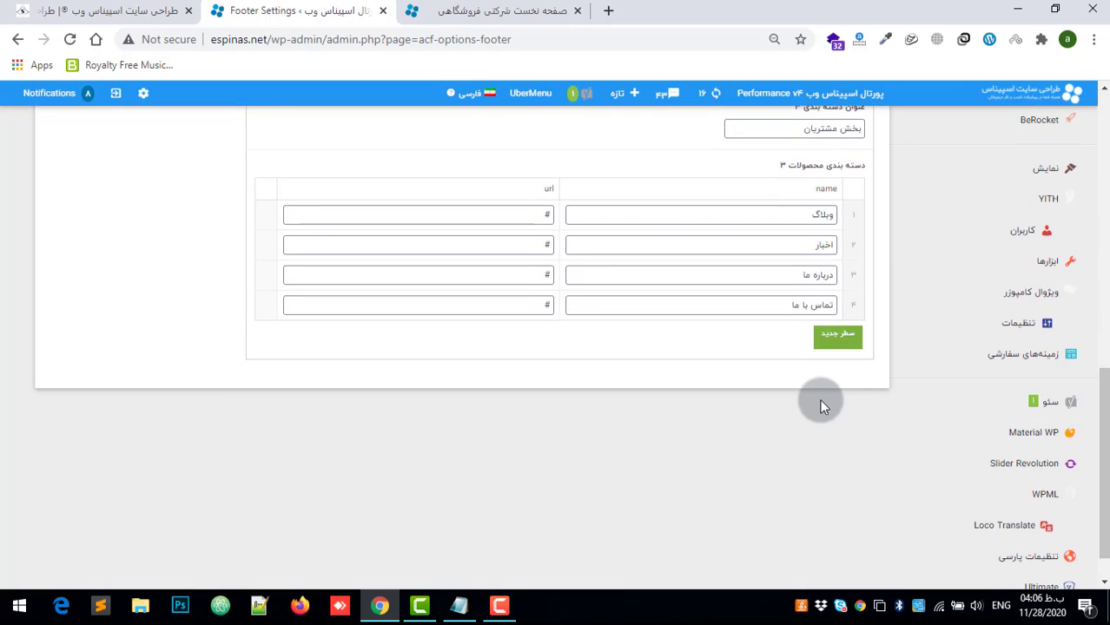
scroll(780, 368, "up", 10)
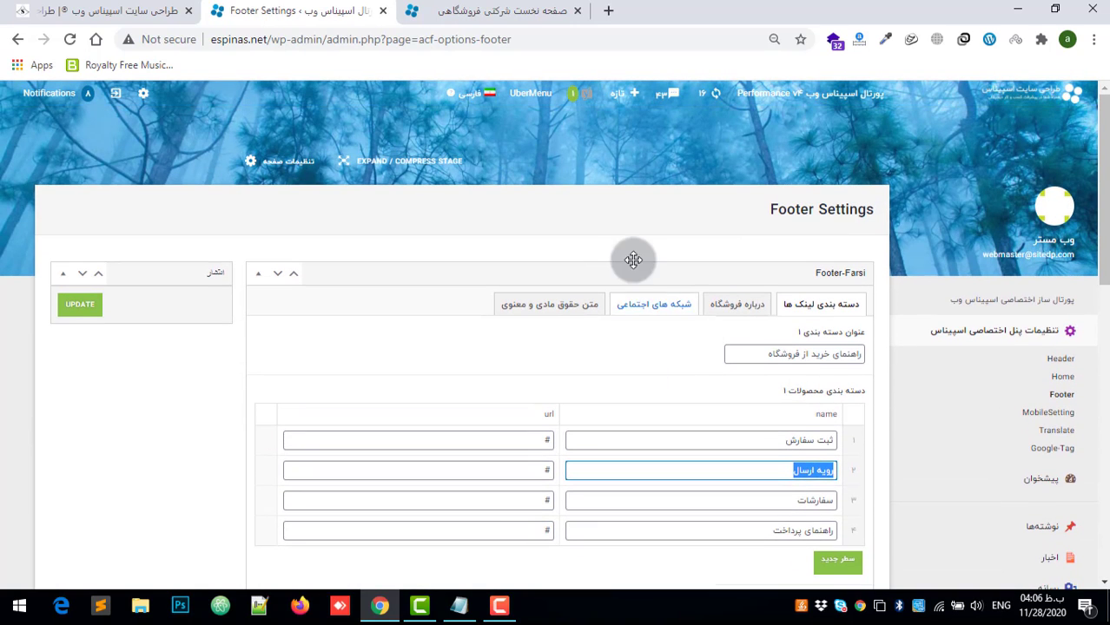
Step: Open the درباره فروشگاه settings of Footer-Farsi and compare its fields with the lower part of the homepage footer
left_click(739, 311)
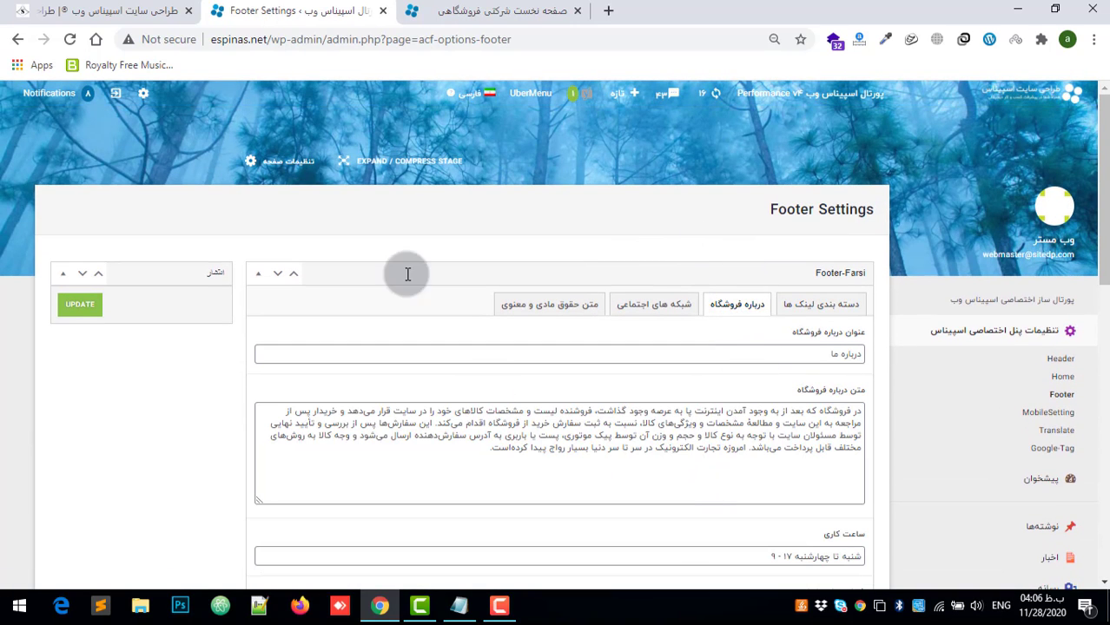
left_click(451, 8)
scroll(1084, 401, "down", 2)
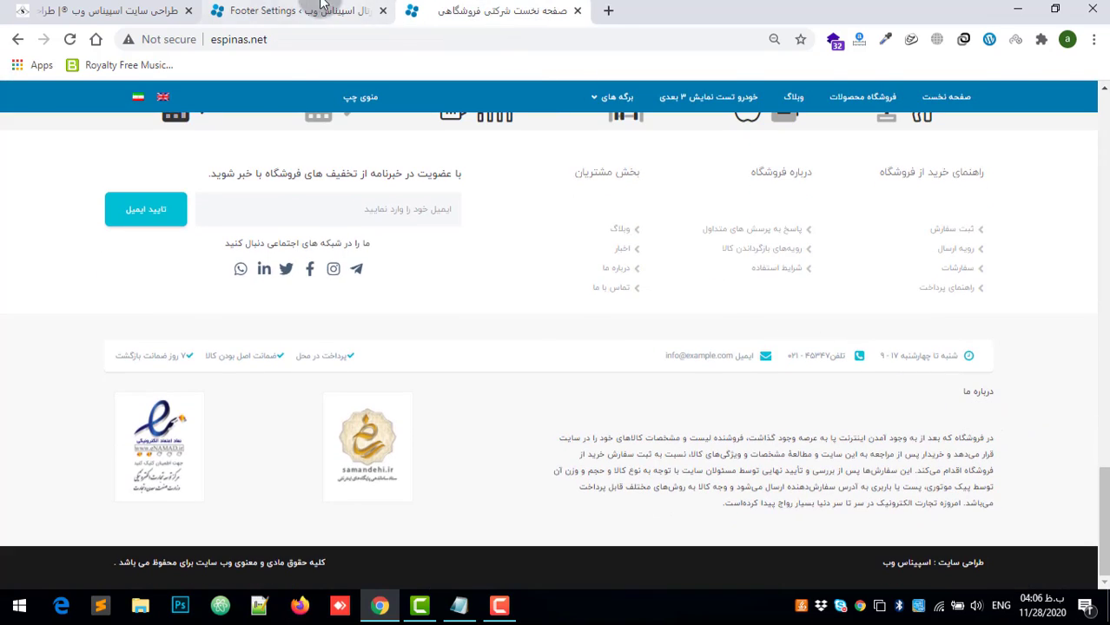
left_click(295, 10)
scroll(816, 308, "down", 3)
scroll(781, 226, "up", 1)
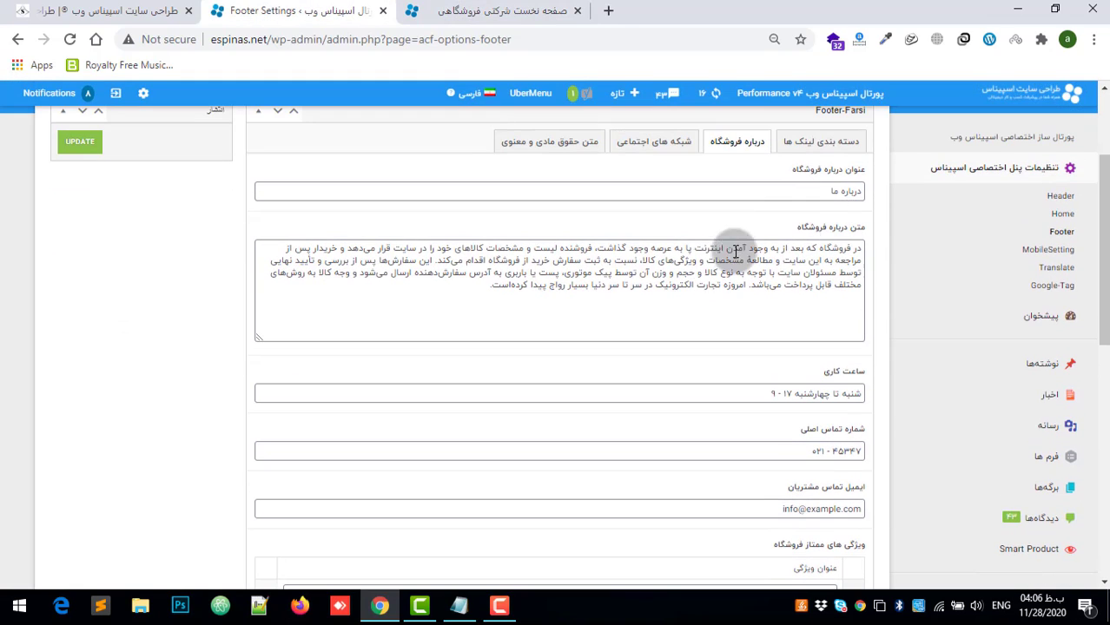
Step: Highlight the متن درباره فروشگاه text in Footer Settings and the matching درباره ما paragraph in the homepage footer
left_click_drag(463, 288, 846, 247)
left_click(451, 8)
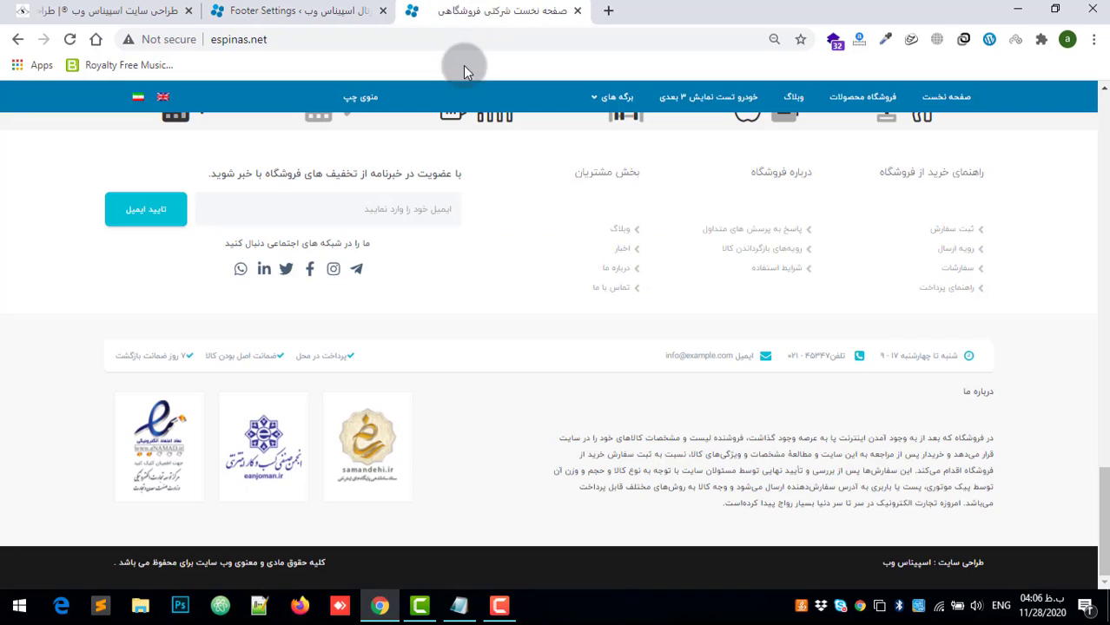
left_click_drag(993, 438, 556, 474)
left_click(295, 11)
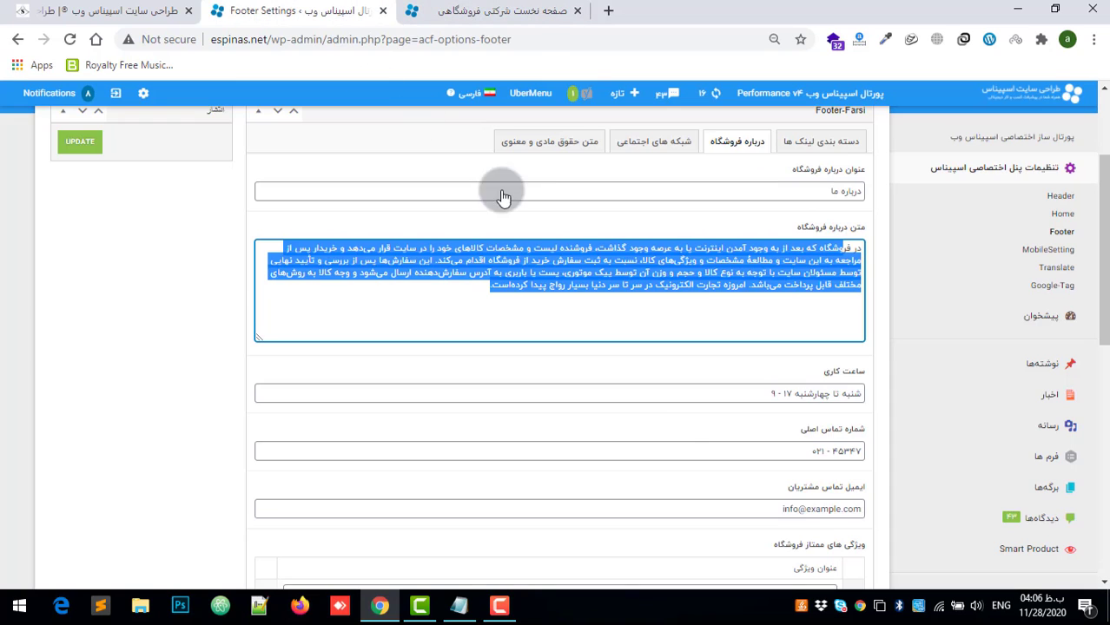
Step: Highlight the working hours and phone details in the homepage footer's contact bar, and return to Footer Settings
scroll(781, 391, "down", 3)
scroll(781, 391, "up", 2)
key("ctrl+Tab")
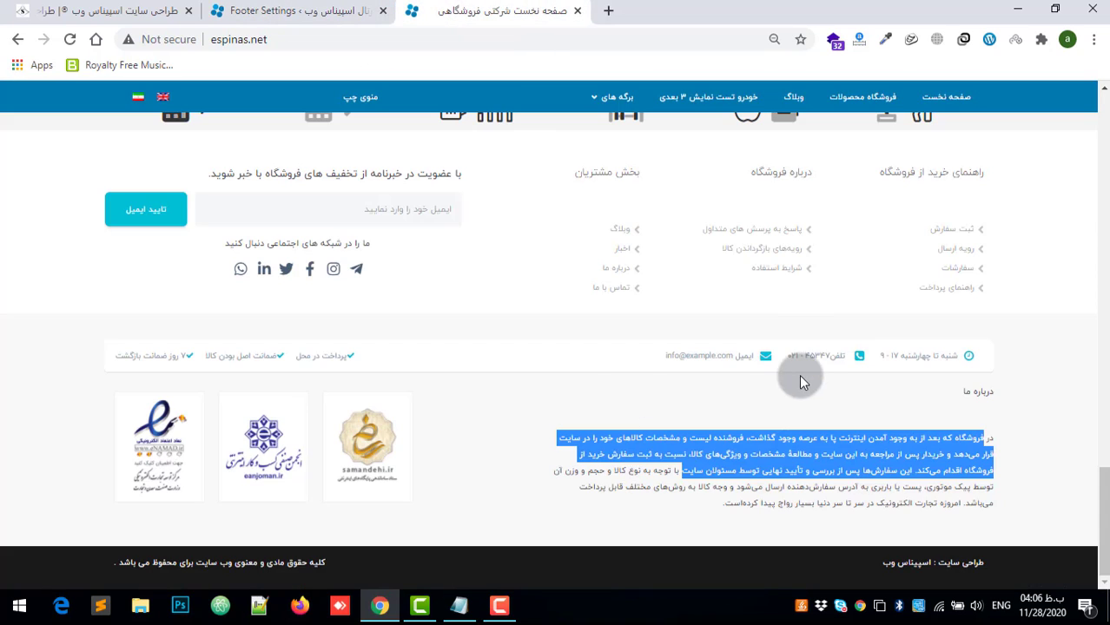
left_click(1004, 359)
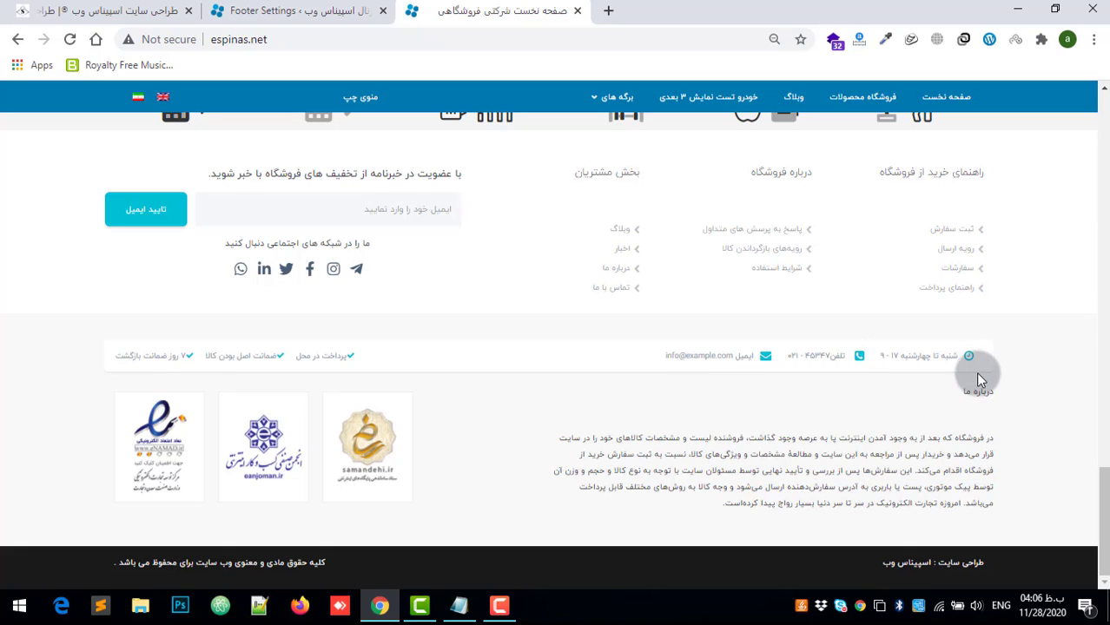
left_click_drag(985, 356, 826, 354)
key("ctrl+shift+Tab")
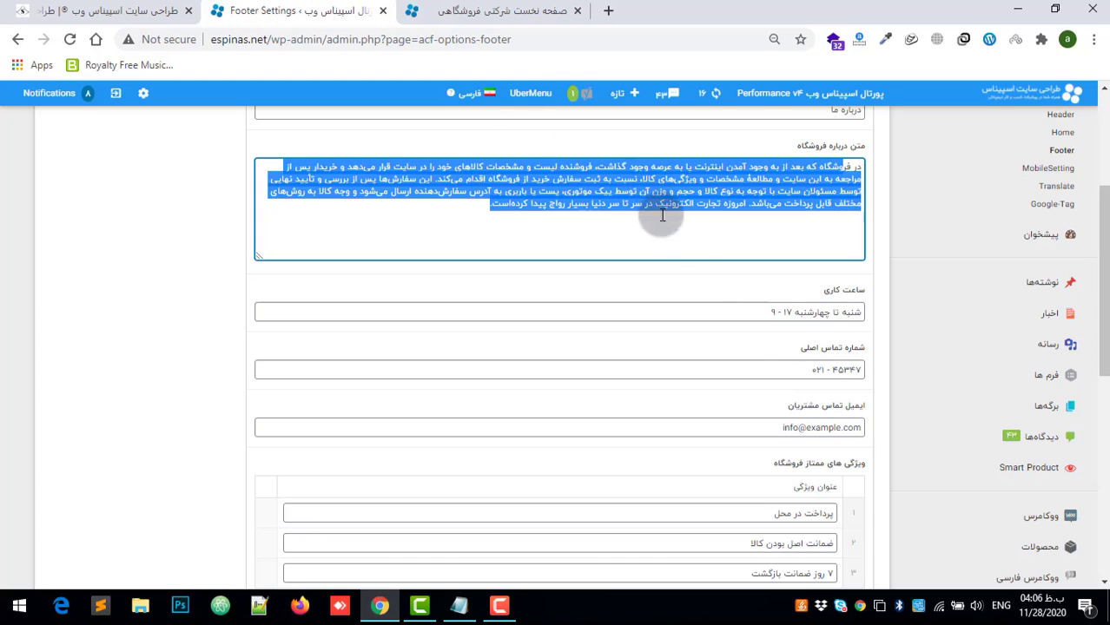
Step: Highlight the contents of the ساعت کاری, شماره تماس اصلی and ایمیل تماس مشتریان fields in Footer Settings
left_click_drag(770, 311, 868, 301)
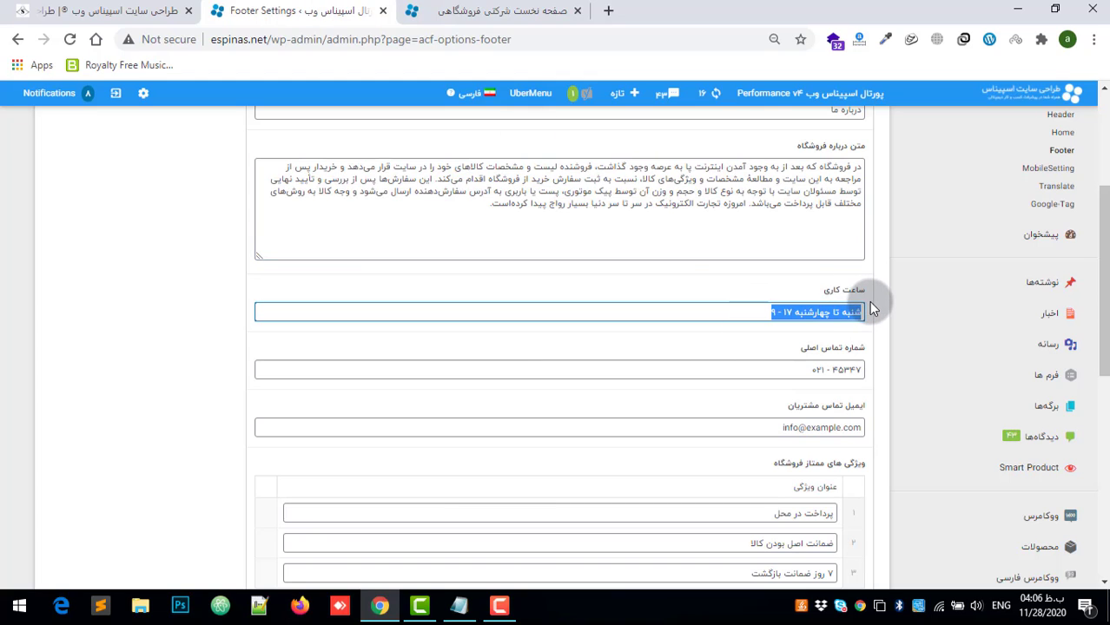
left_click(832, 314)
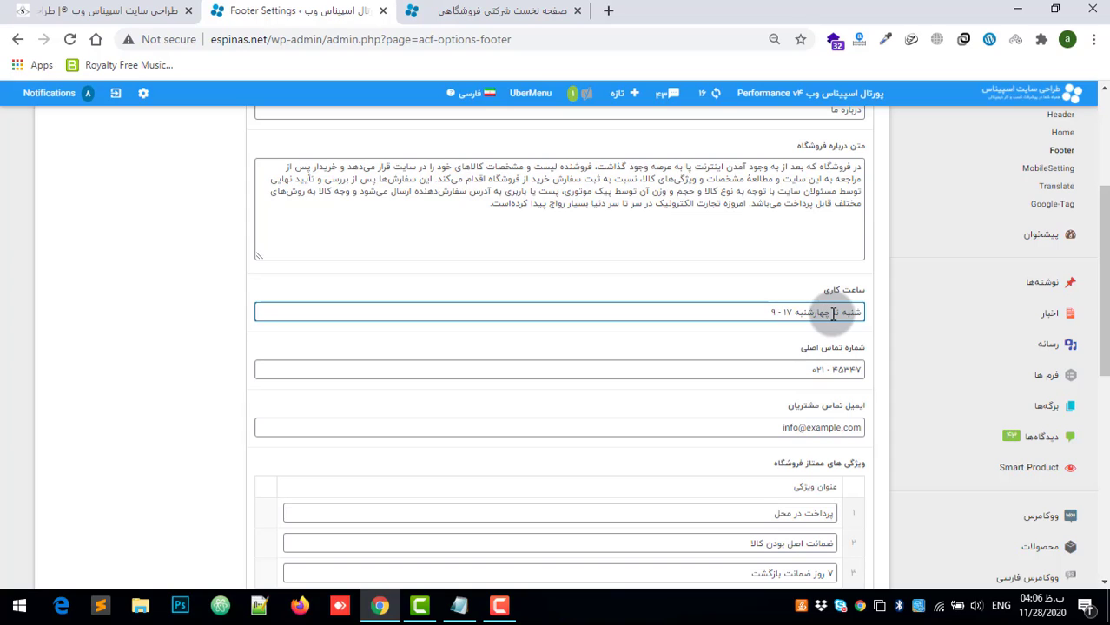
left_click_drag(773, 362, 841, 373)
left_click_drag(717, 432, 892, 435)
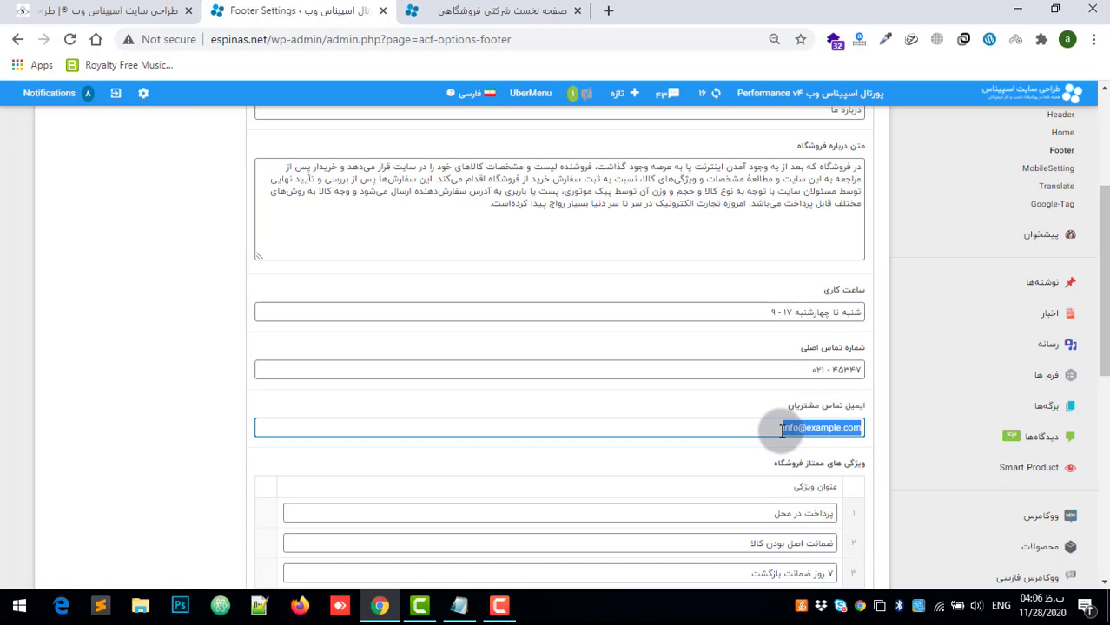
Step: Compare the three ویژگی های ممتاز فروشگاه rows in Footer Settings with the feature list in the homepage footer
scroll(782, 431, "down", 3)
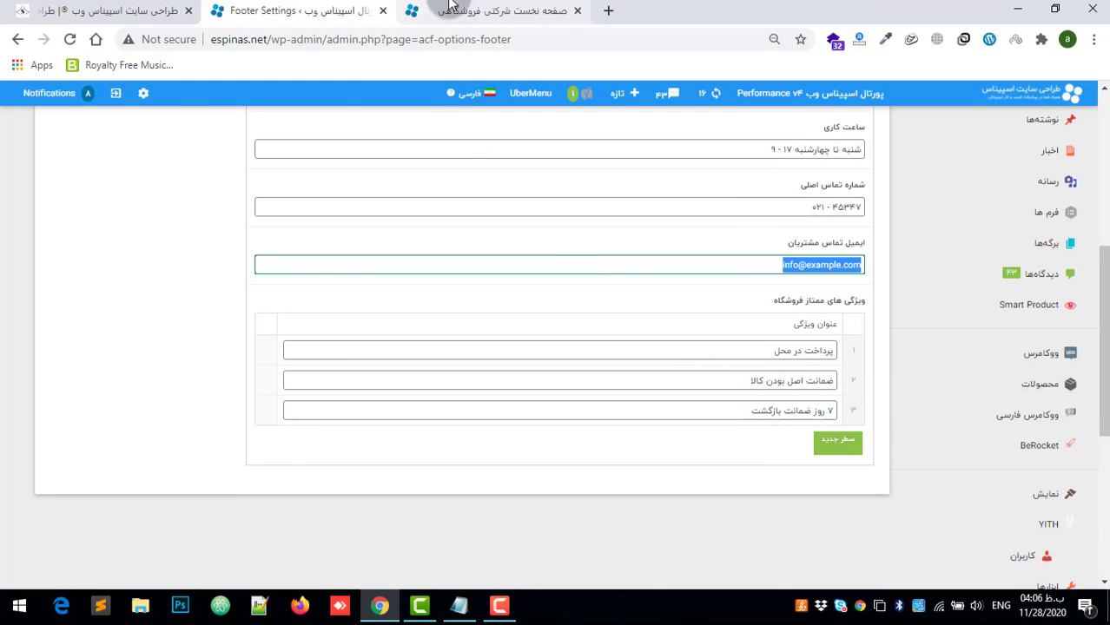
left_click(409, 12)
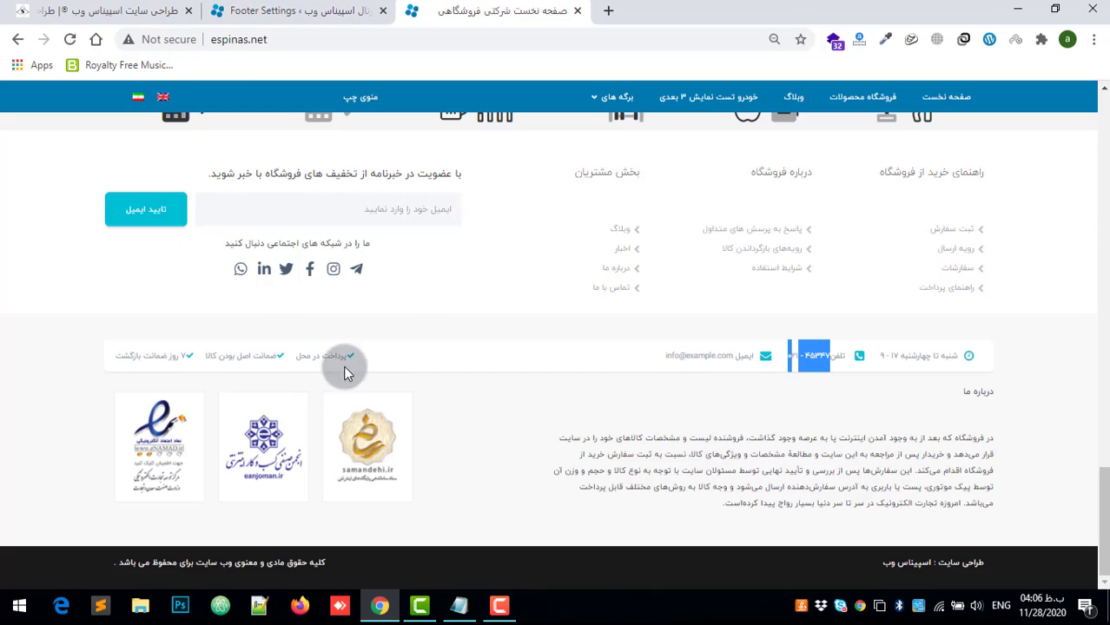
left_click(365, 12)
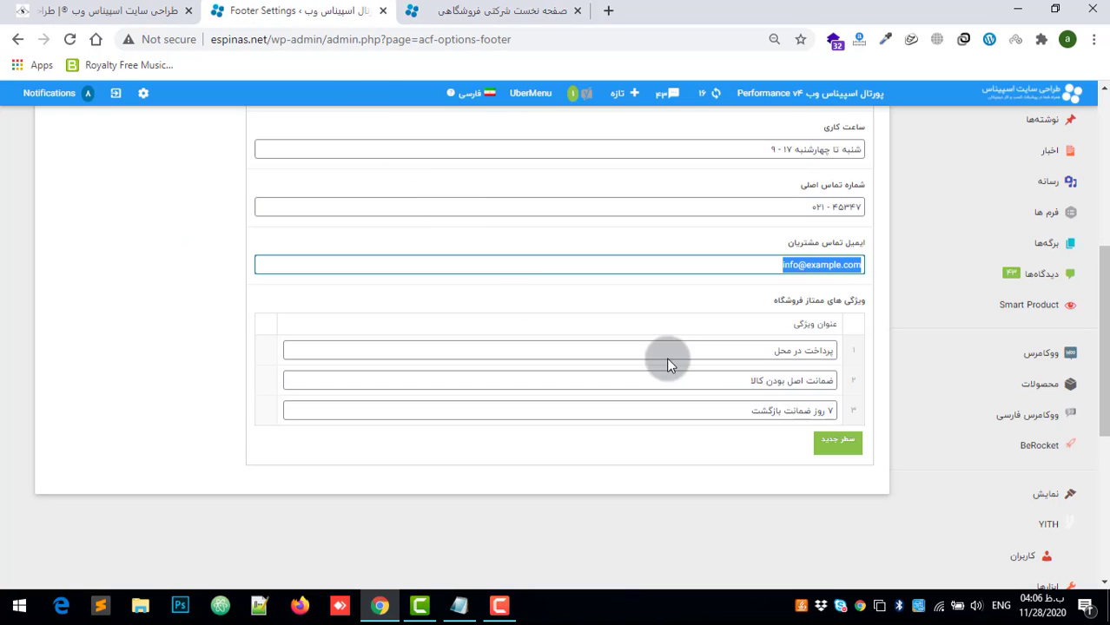
left_click(799, 351)
left_click_drag(801, 350, 817, 350)
left_click_drag(680, 377, 854, 400)
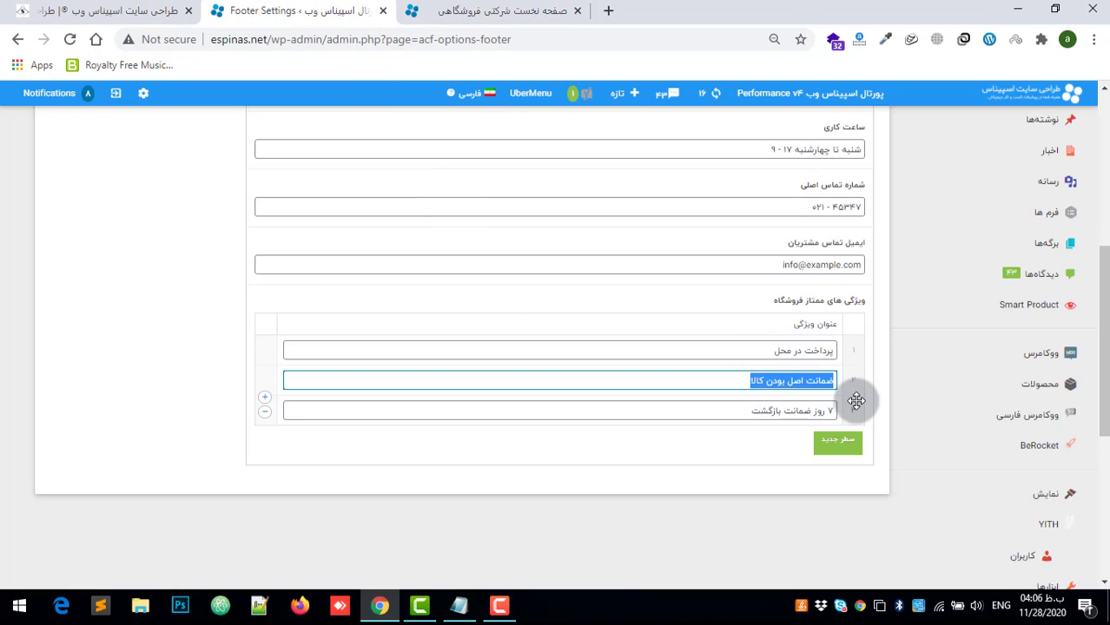
left_click_drag(716, 412, 818, 413)
left_click(502, 10)
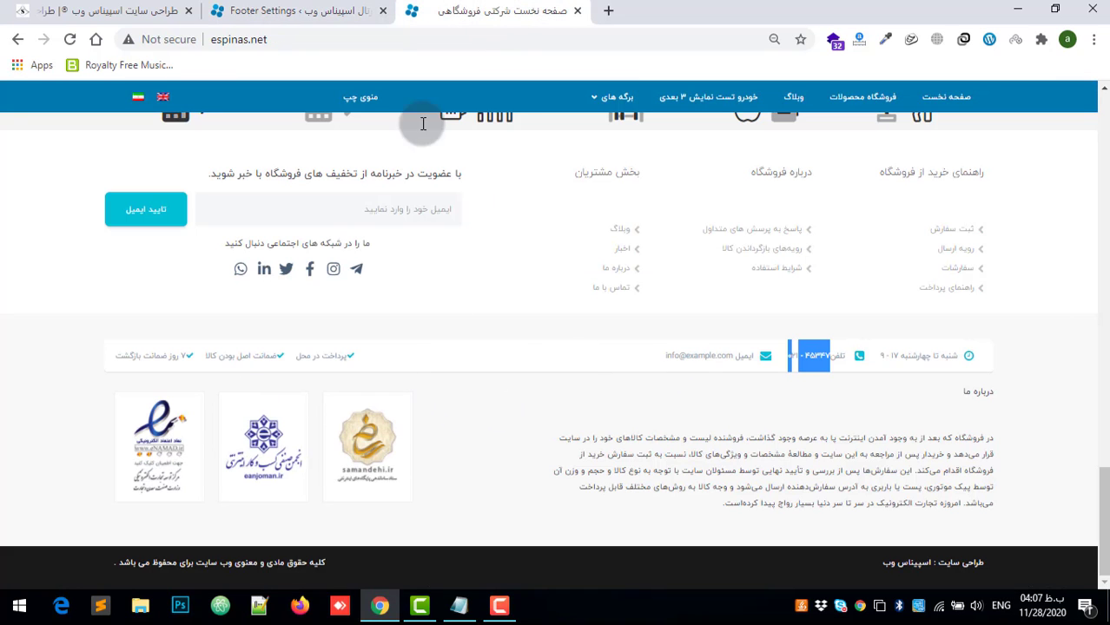
left_click(296, 11)
Step: Open the شبکه های اجتماعی settings of Footer-Farsi and compare its icon rows with the social icons in the homepage footer
scroll(680, 282, "down", 2)
scroll(683, 283, "up", 4)
scroll(683, 283, "up", 3)
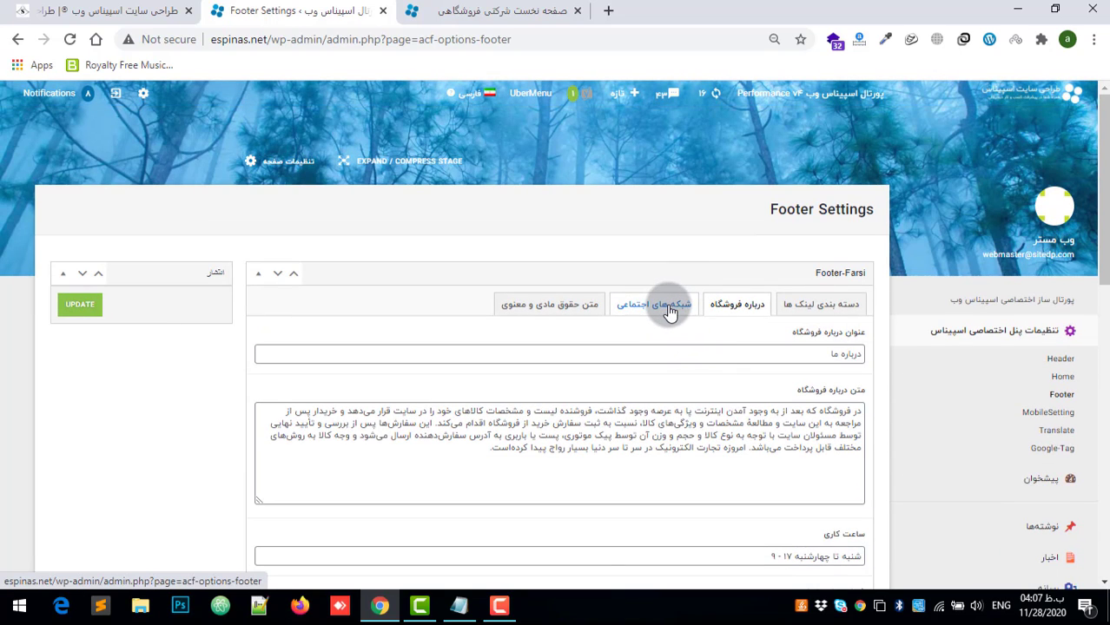
left_click(669, 311)
scroll(755, 451, "down", 3)
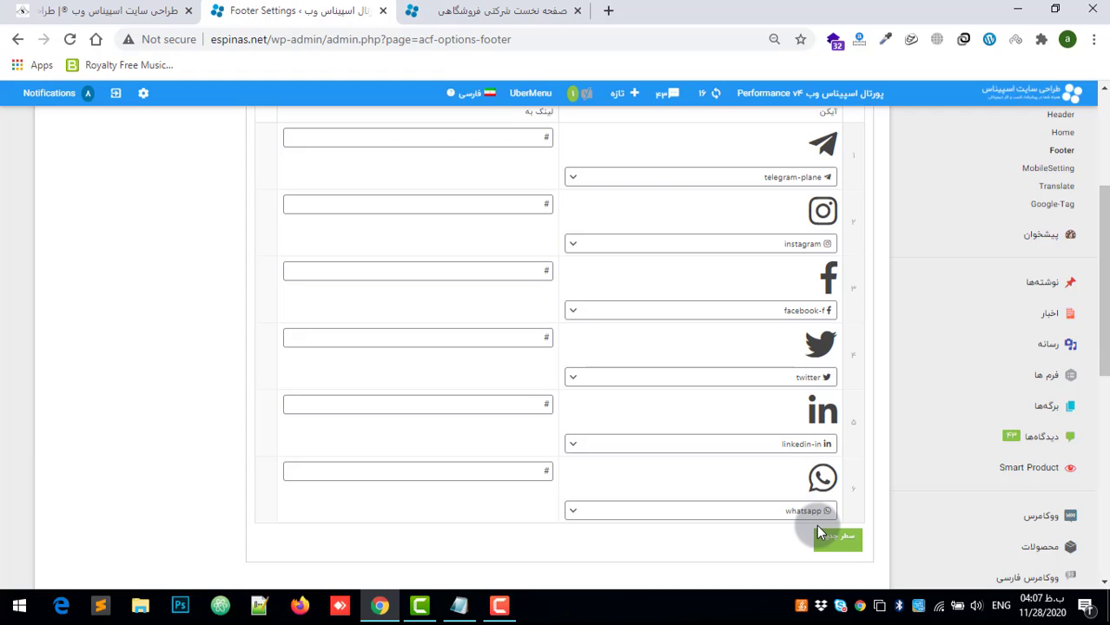
scroll(790, 317, "up", 2)
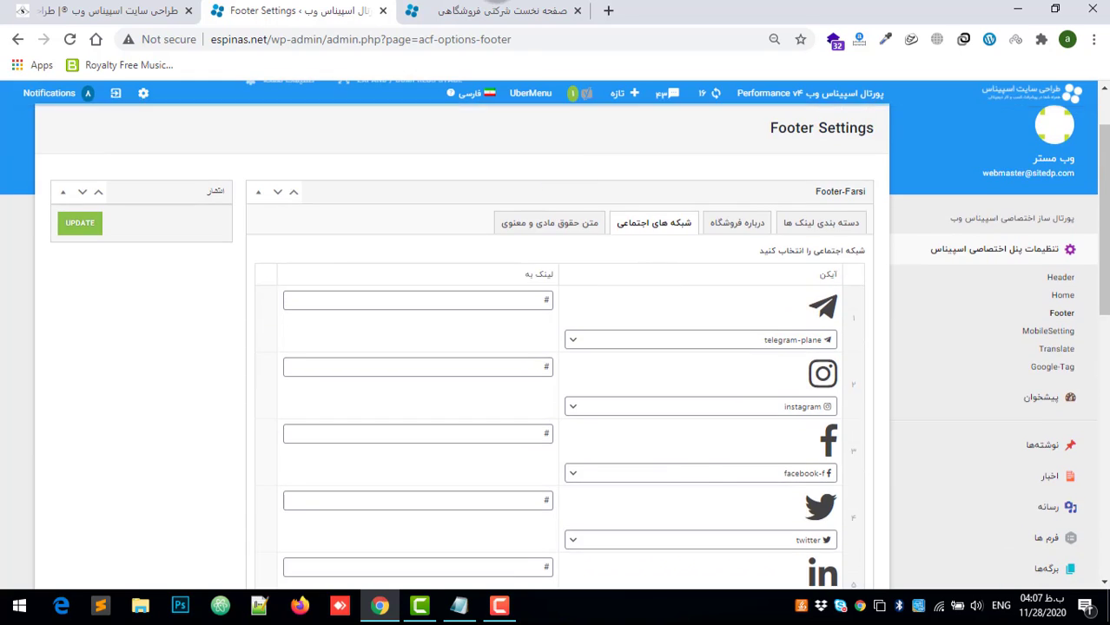
left_click(523, 12)
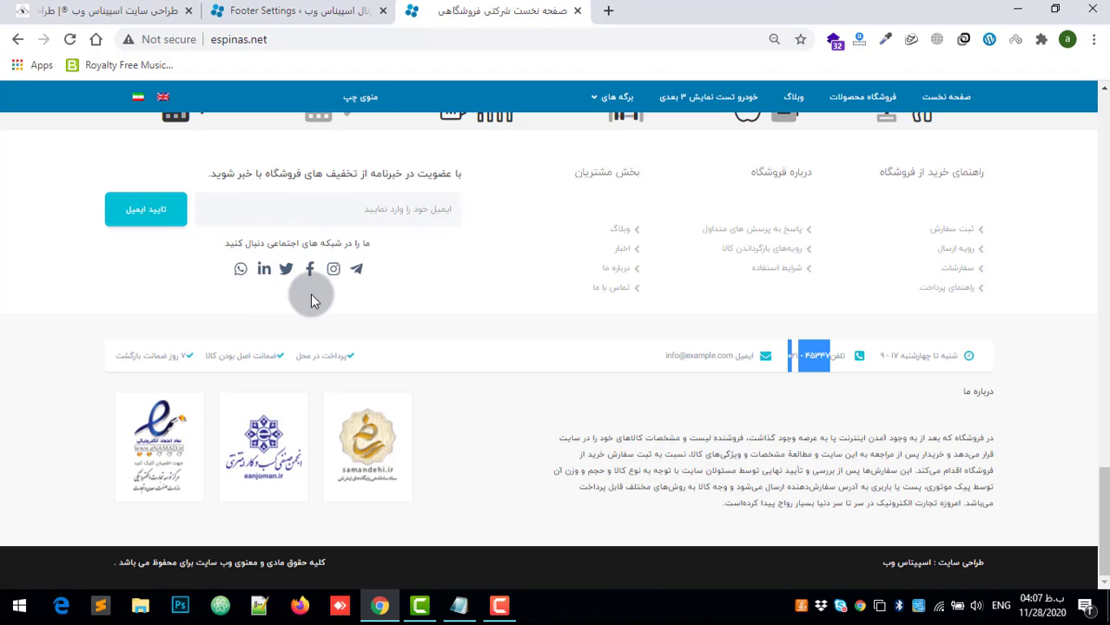
left_click(341, 7)
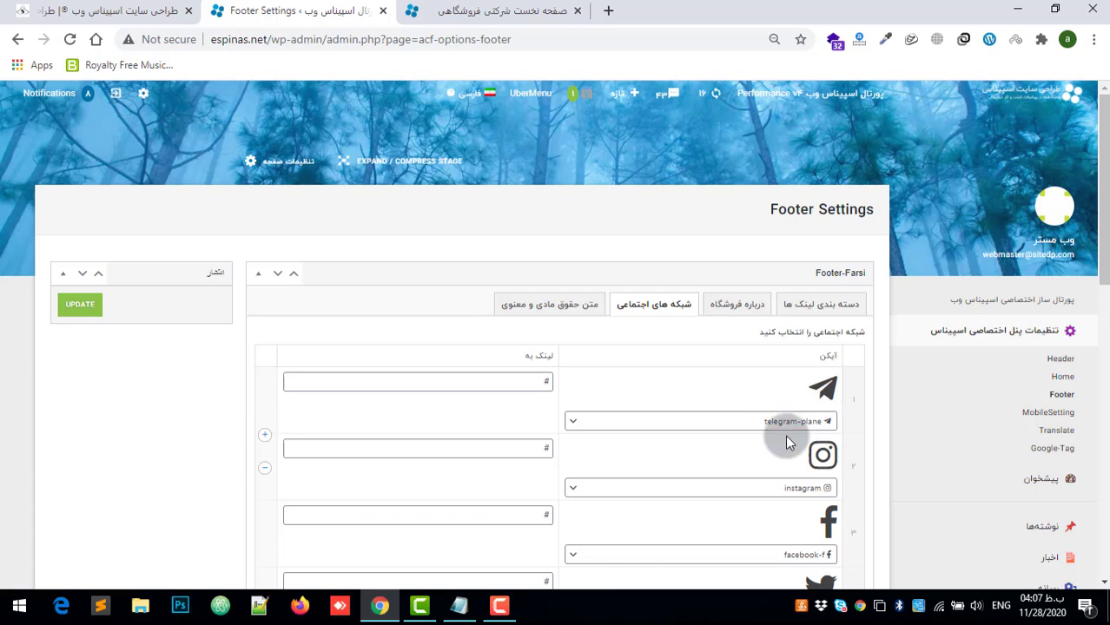
Step: Change the first social network row's icon to instagram in Footer Settings and highlight its link value
left_click(740, 424)
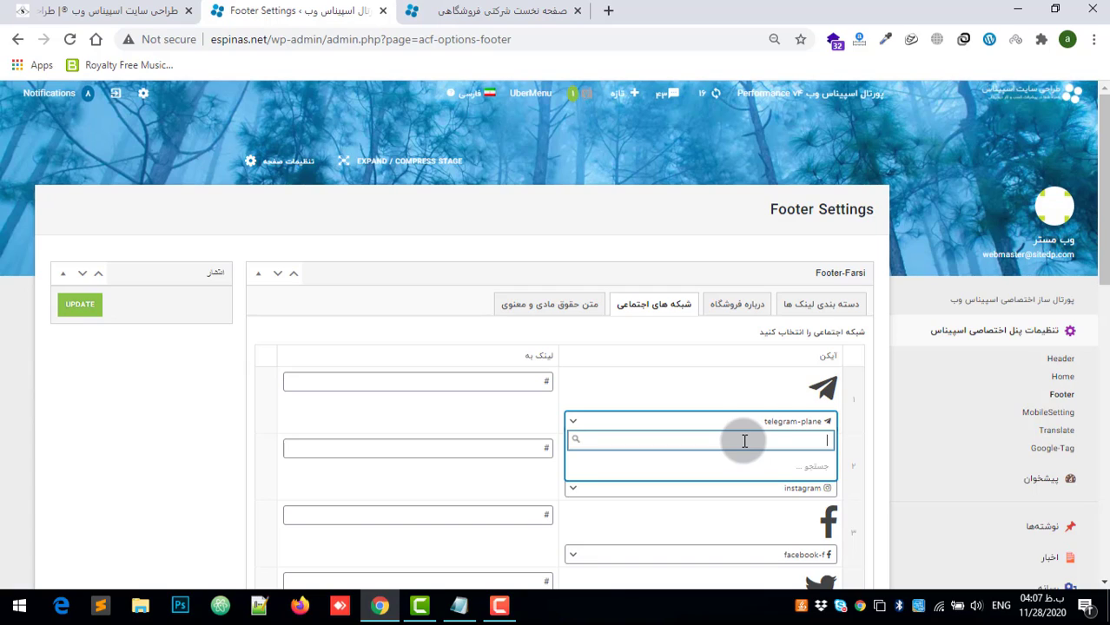
type("n")
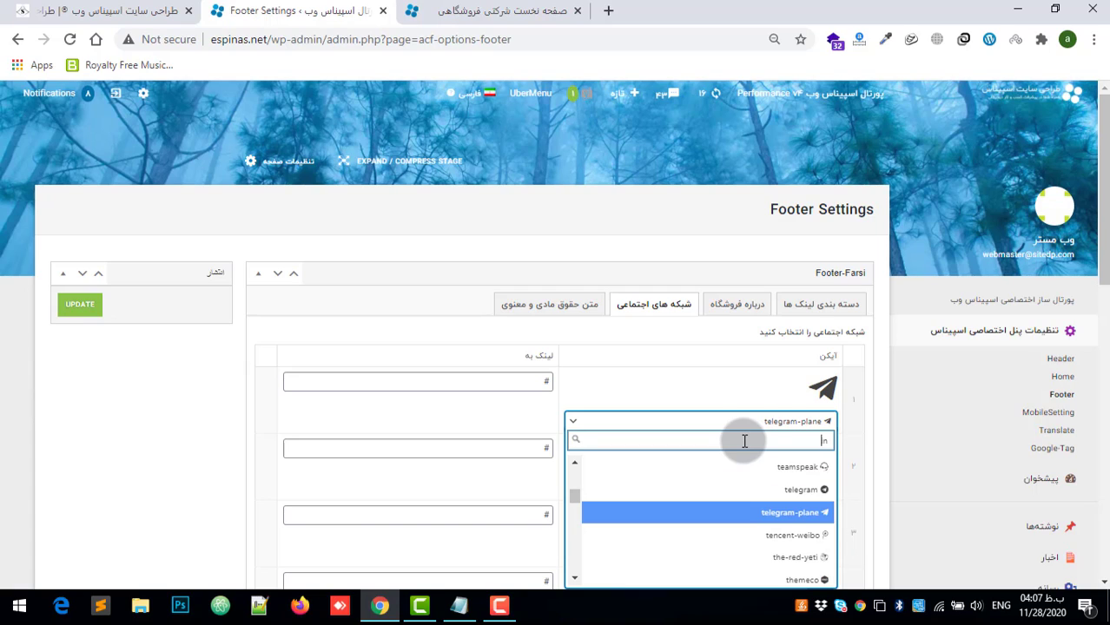
type("nsta")
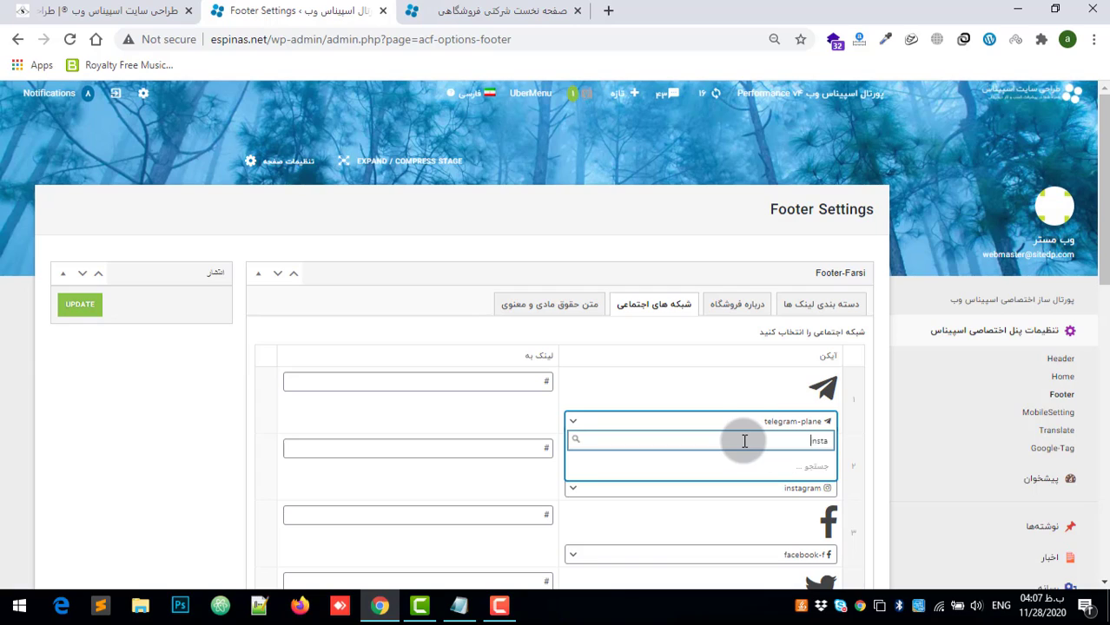
type("gram")
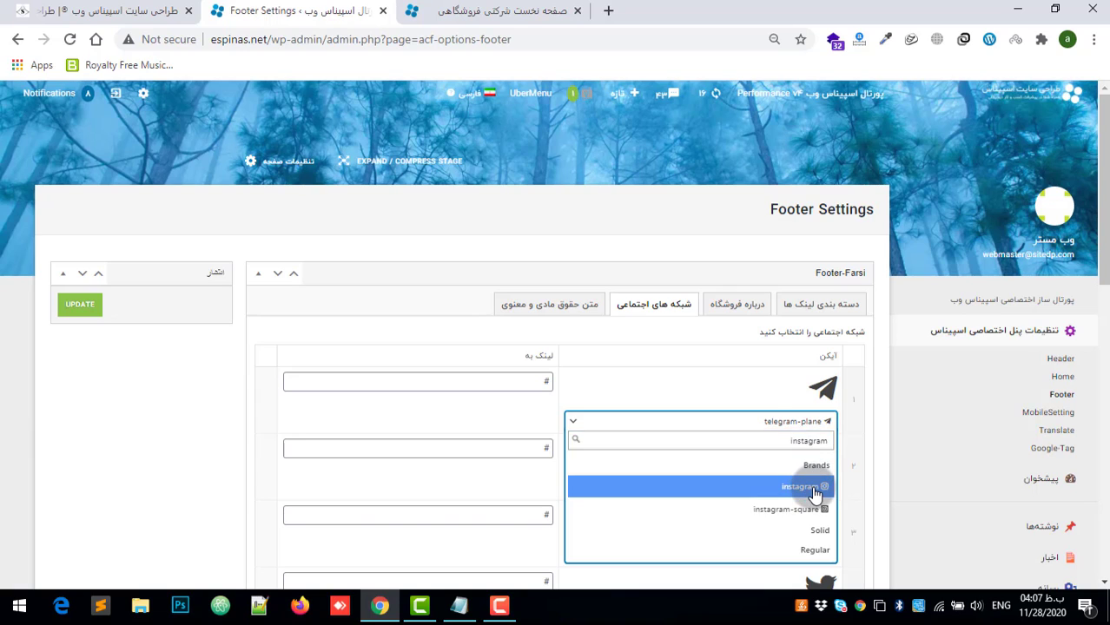
left_click(809, 484)
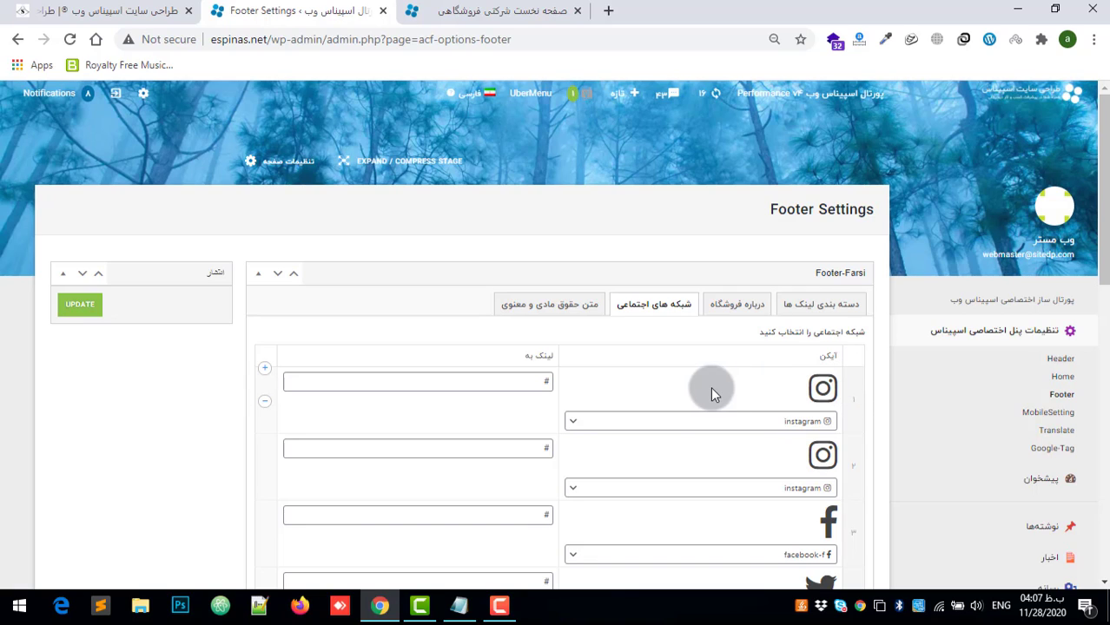
double_click(542, 381)
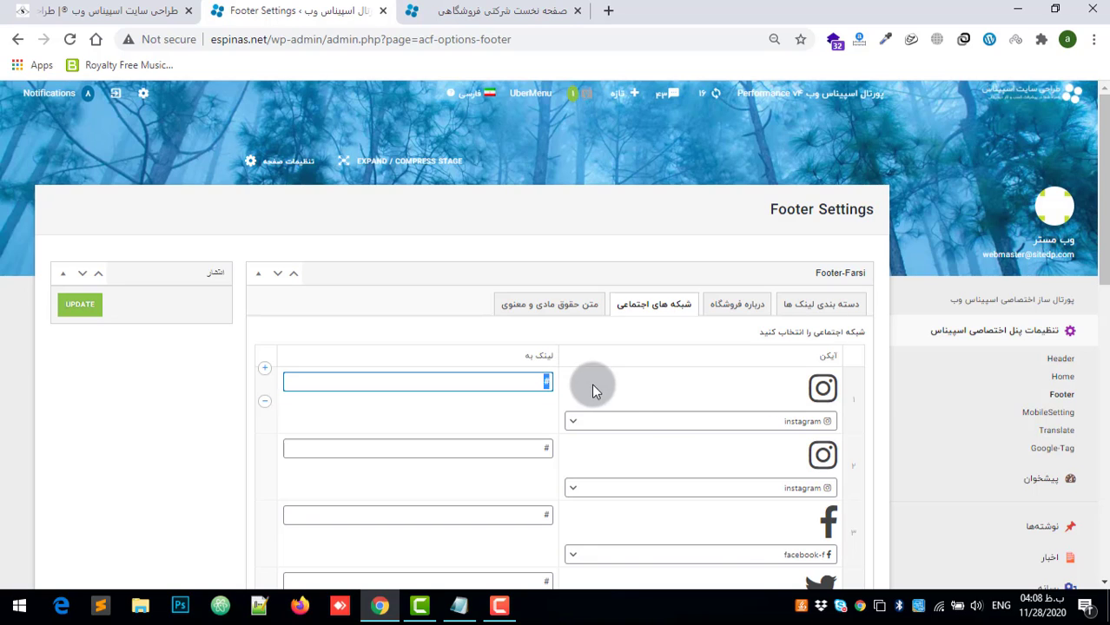
Step: Add a new row to the social networks list and search its icon choices for "tel"
scroll(686, 435, "down", 3)
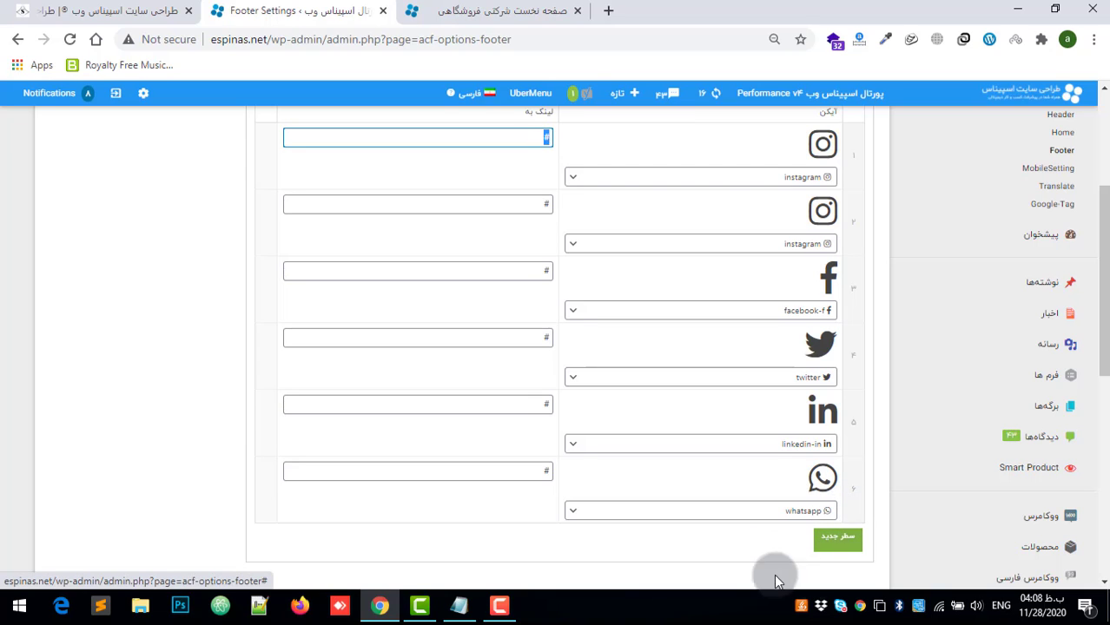
left_click(825, 540)
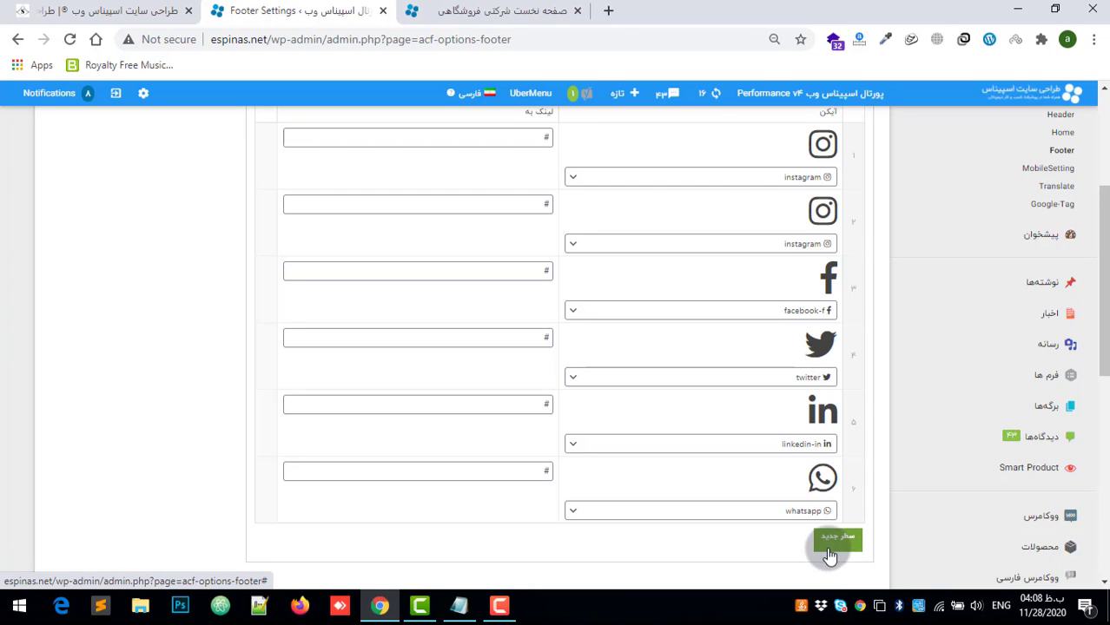
scroll(787, 535, "down", 1)
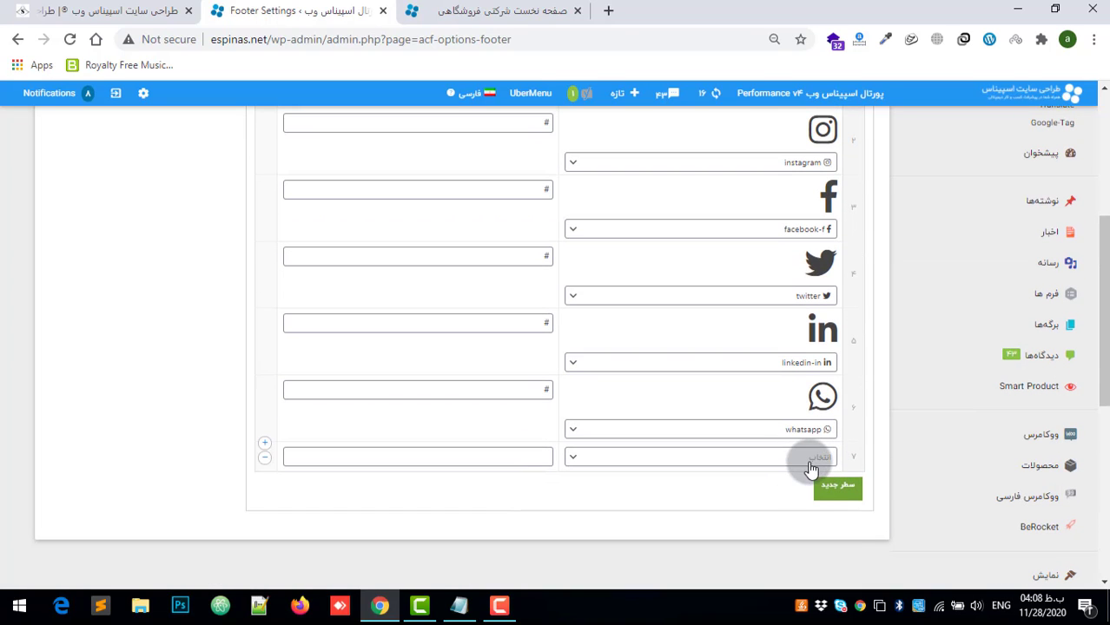
left_click(805, 458)
type("te")
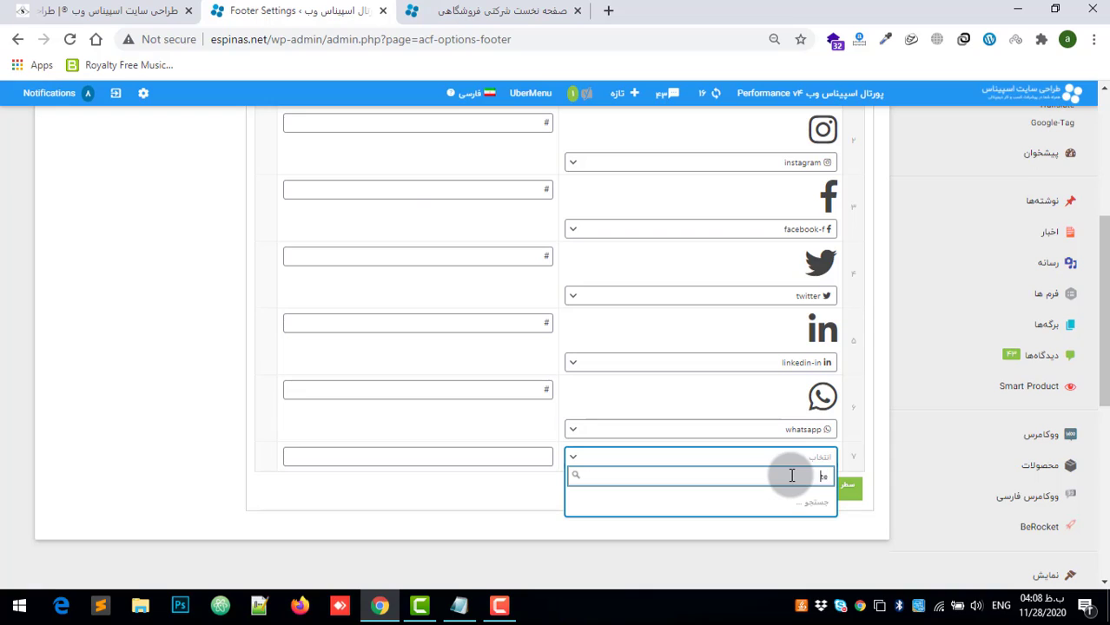
type("le")
key("BackSpace")
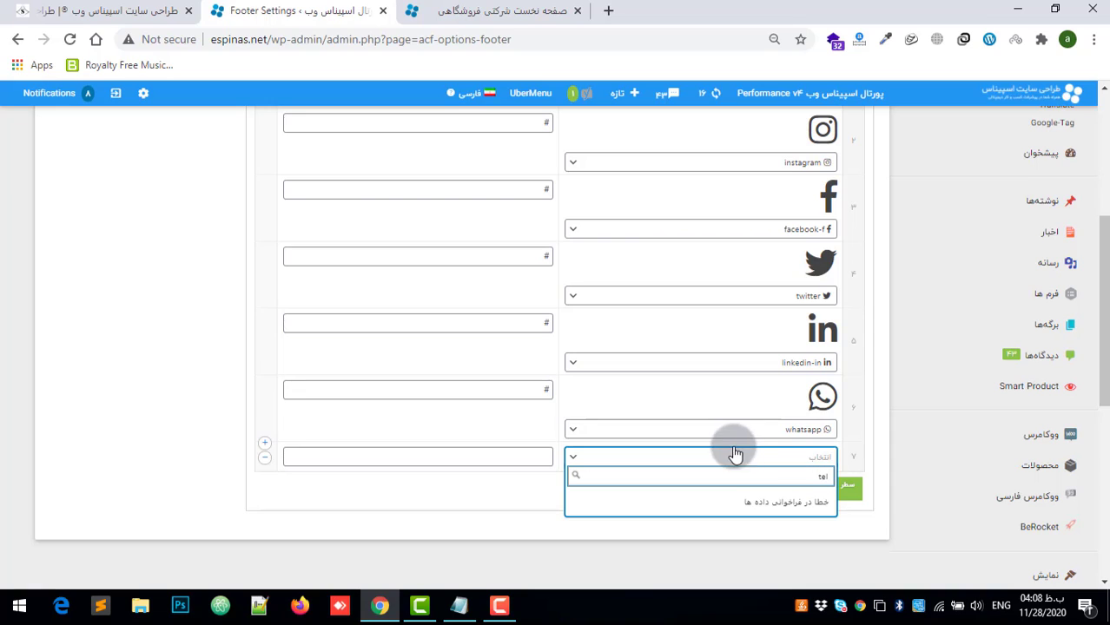
Step: Open the متن حقوق مادی و معنوی settings and compare the text with the copyright line in the homepage footer
scroll(760, 374, "up", 4)
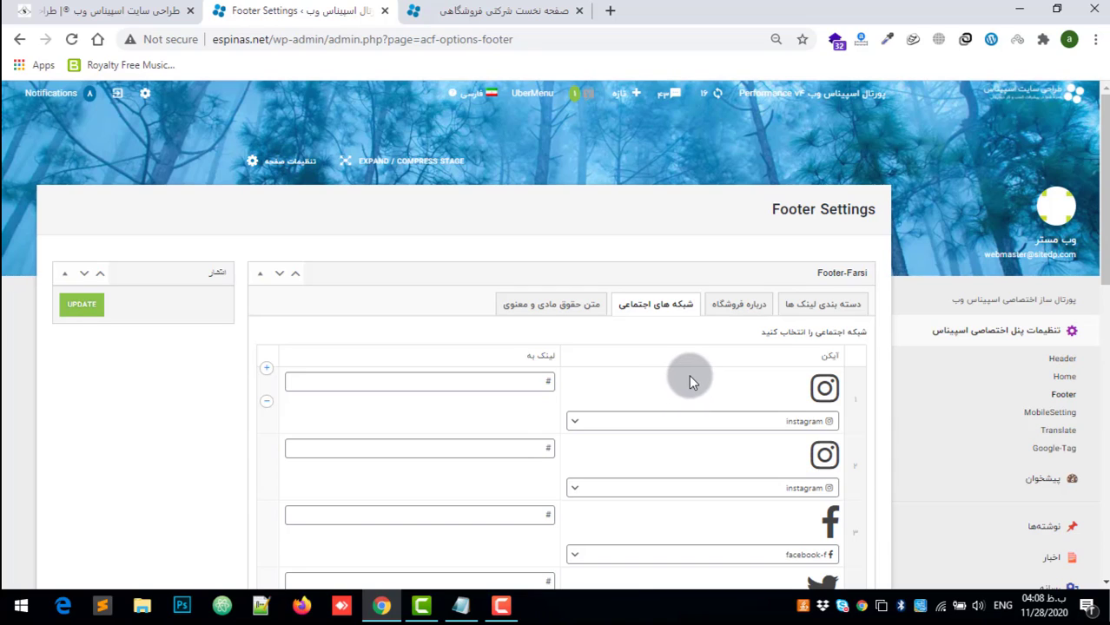
scroll(689, 375, "down", 1)
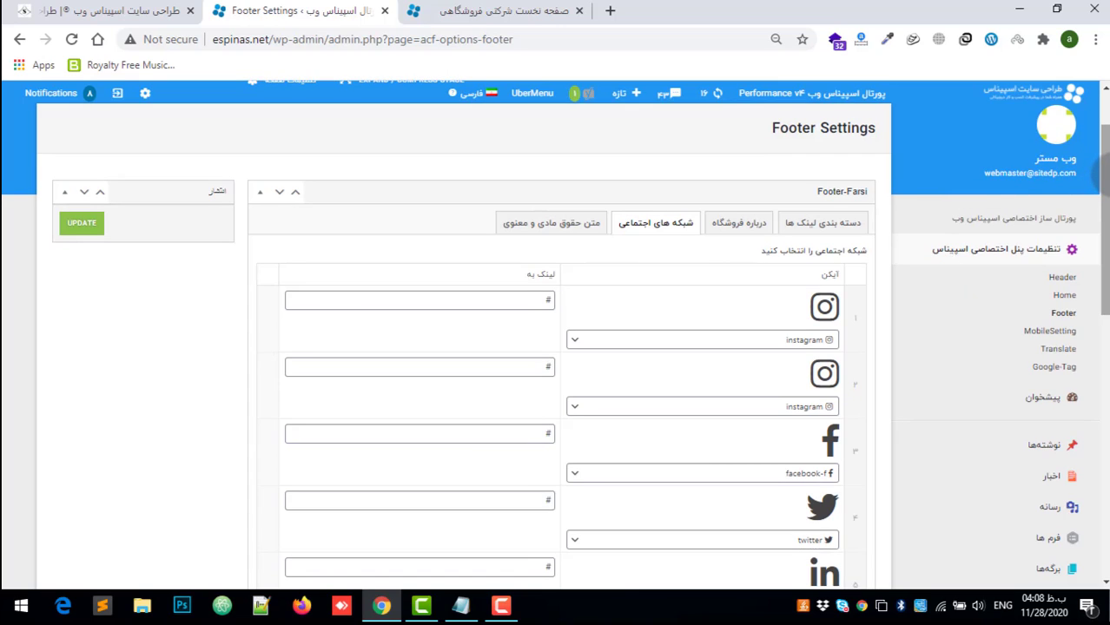
left_click(587, 237)
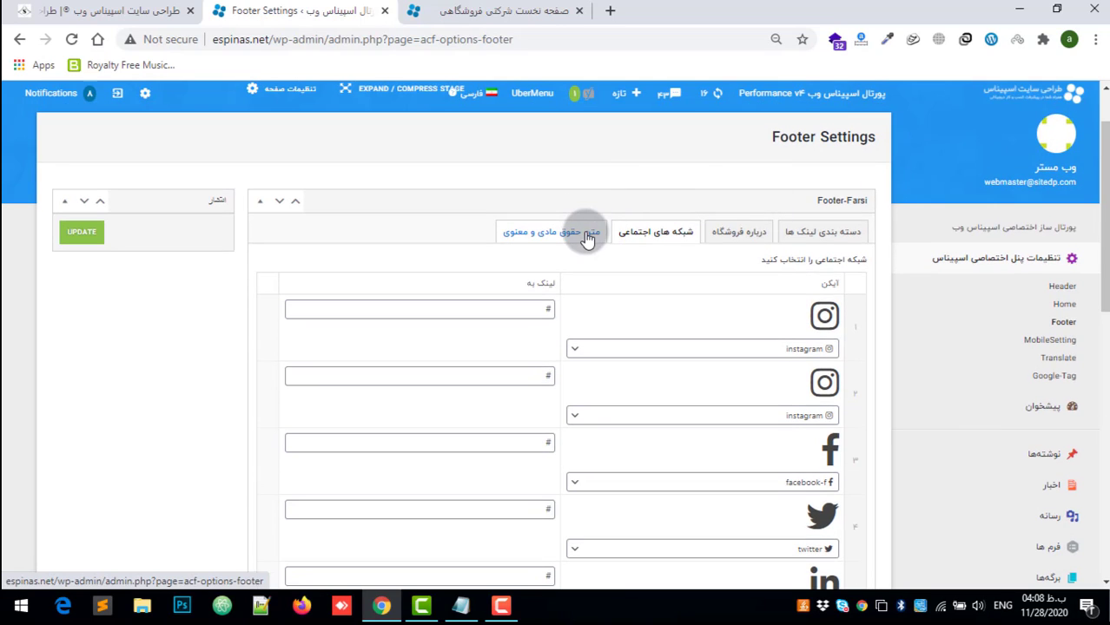
scroll(586, 236, "down", 4)
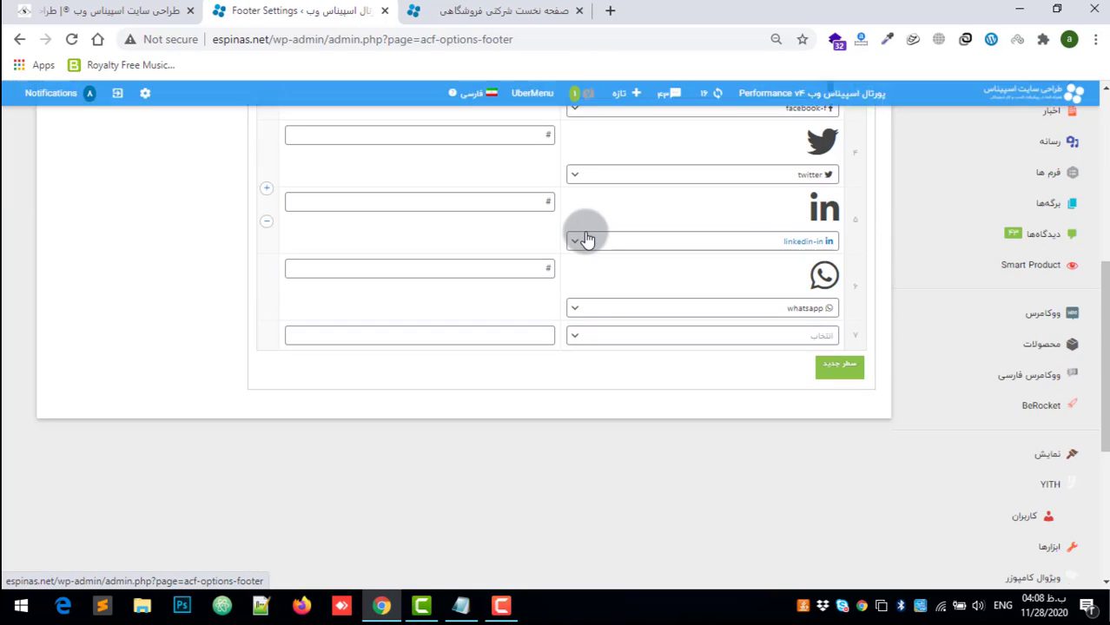
scroll(717, 479, "up", 5)
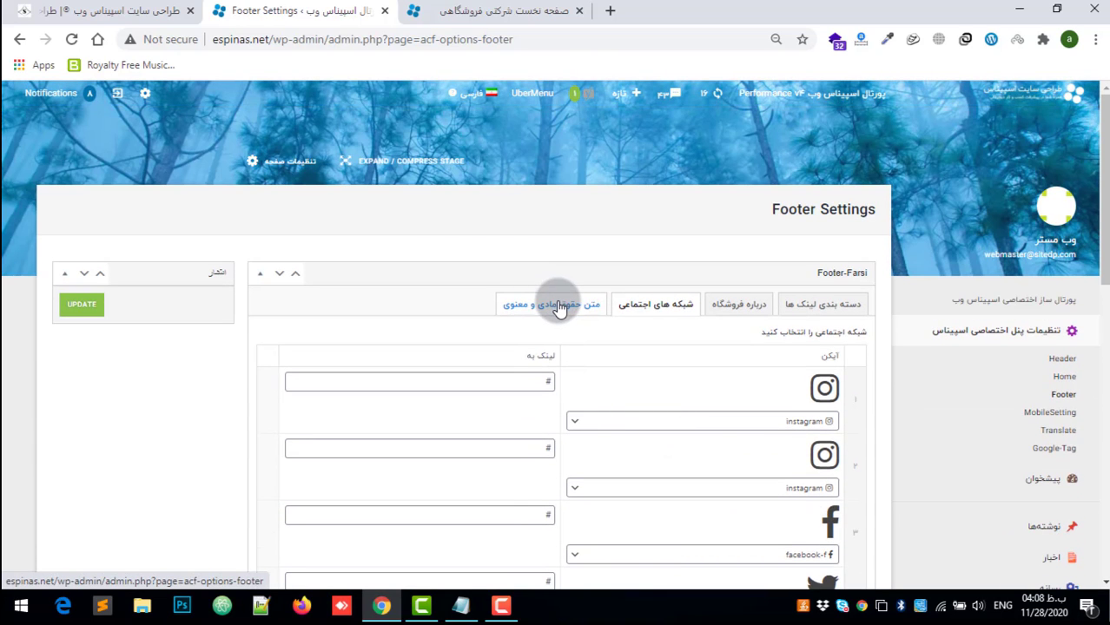
left_click(555, 304)
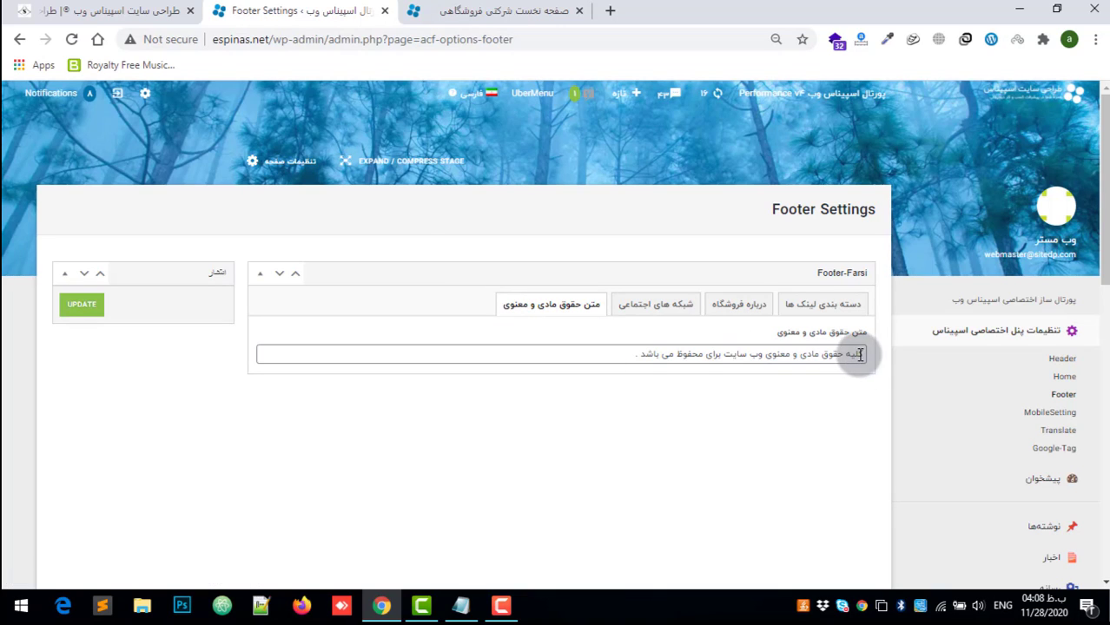
left_click(415, 10)
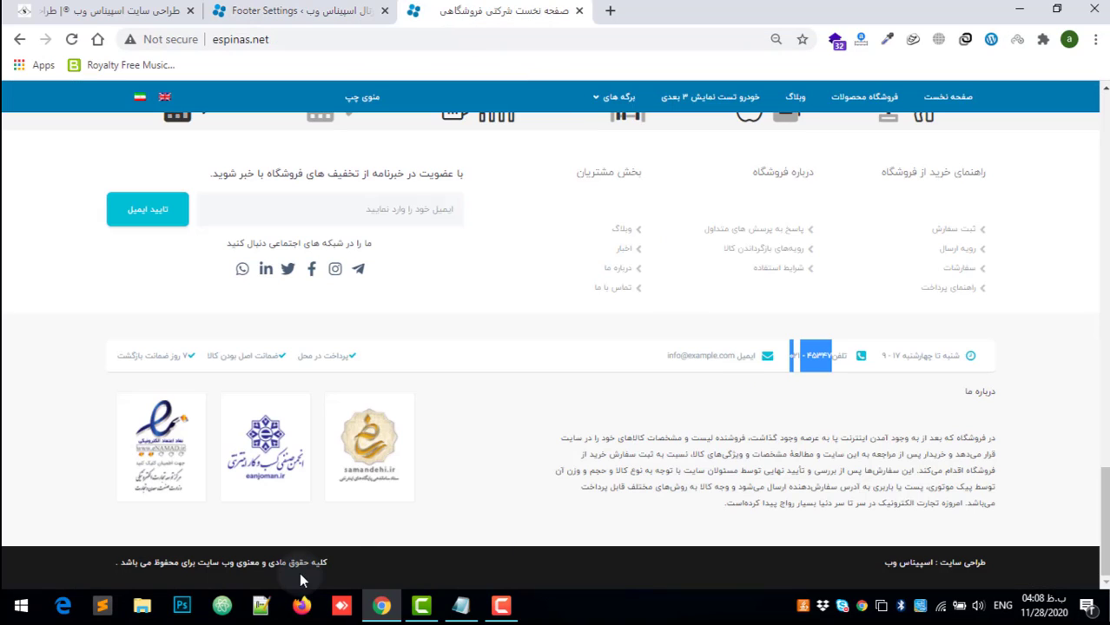
left_click_drag(328, 563, 126, 564)
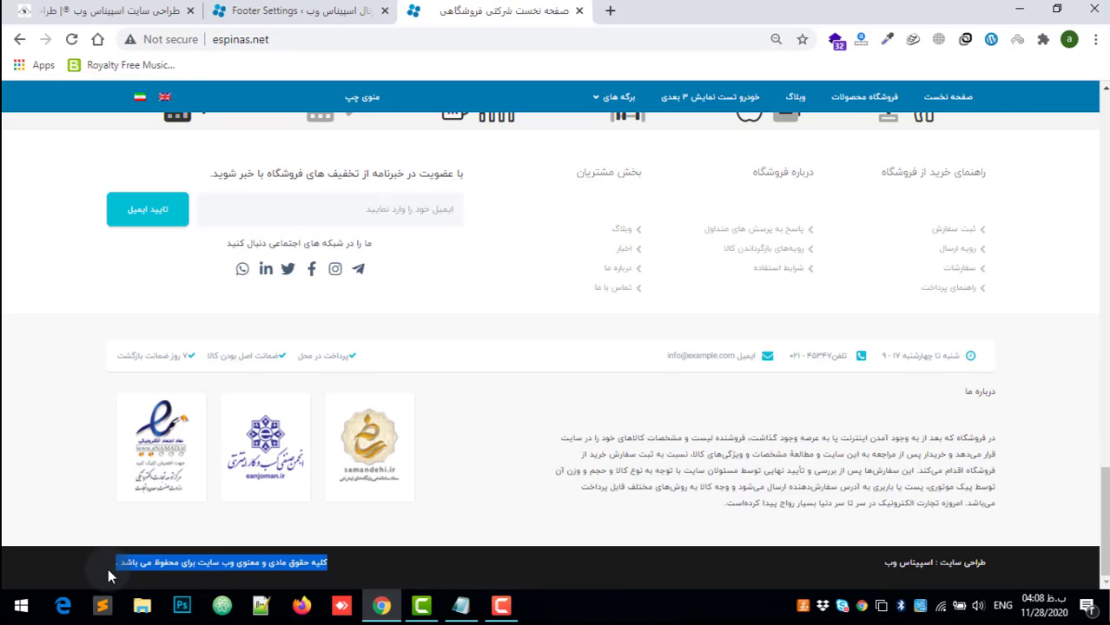
left_click(233, 10)
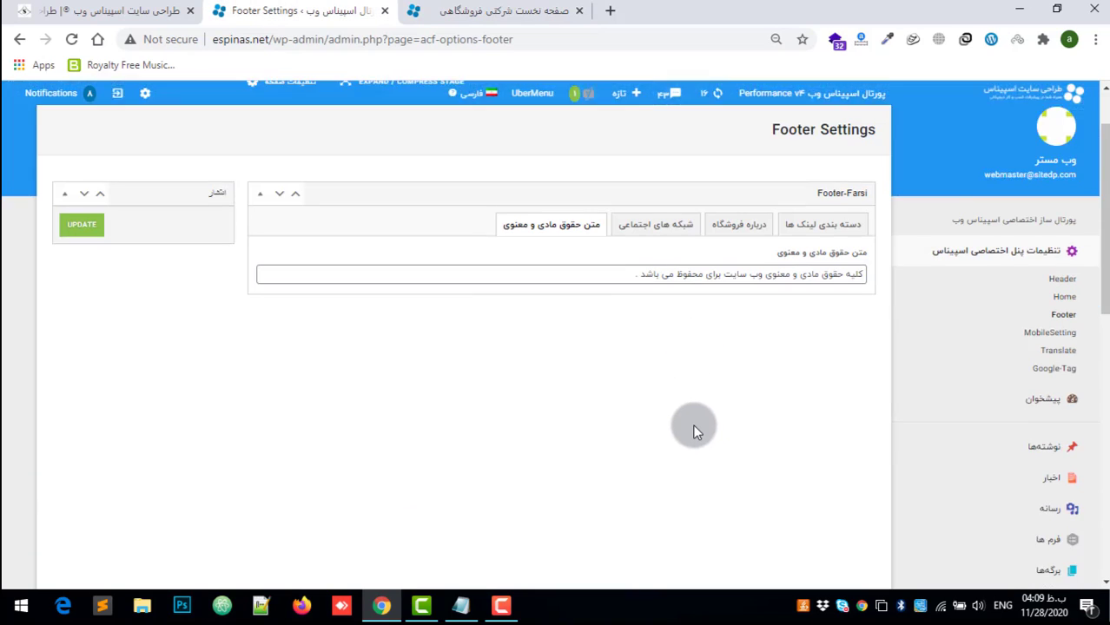
Step: Examine the homepage's main navigation menu, including the برگه های submenu
scroll(693, 429, "down", 5)
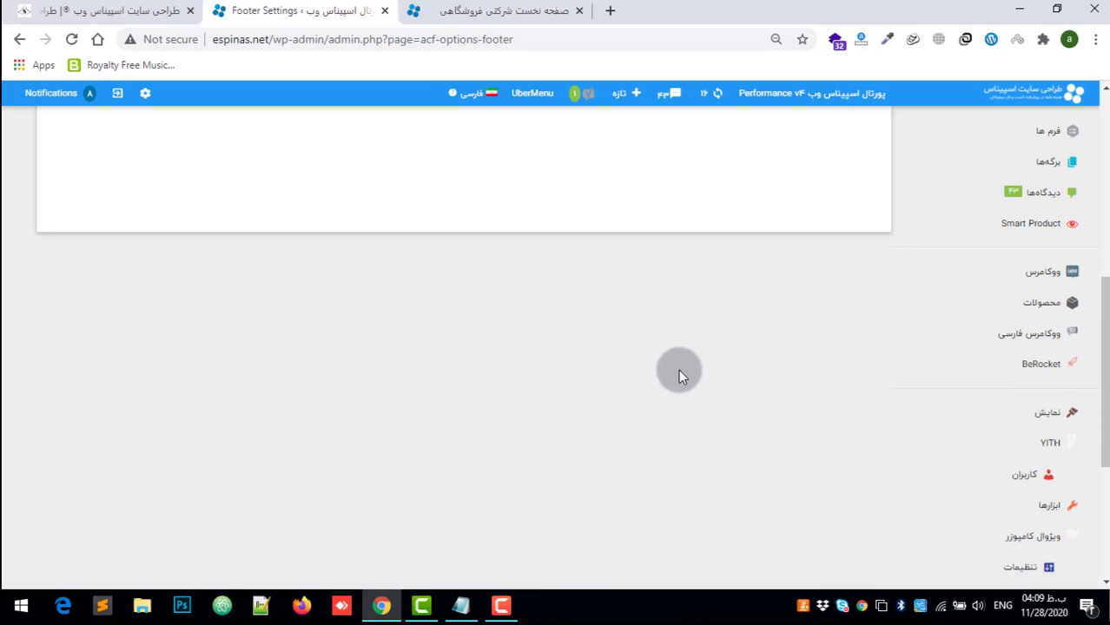
scroll(832, 397, "up", 1)
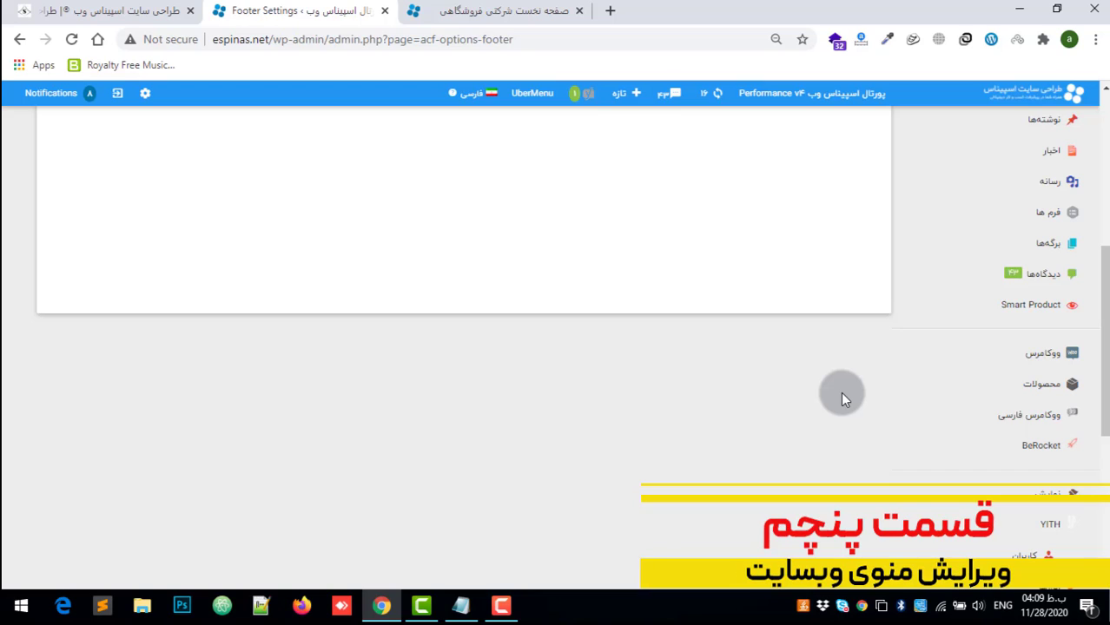
scroll(839, 397, "up", 5)
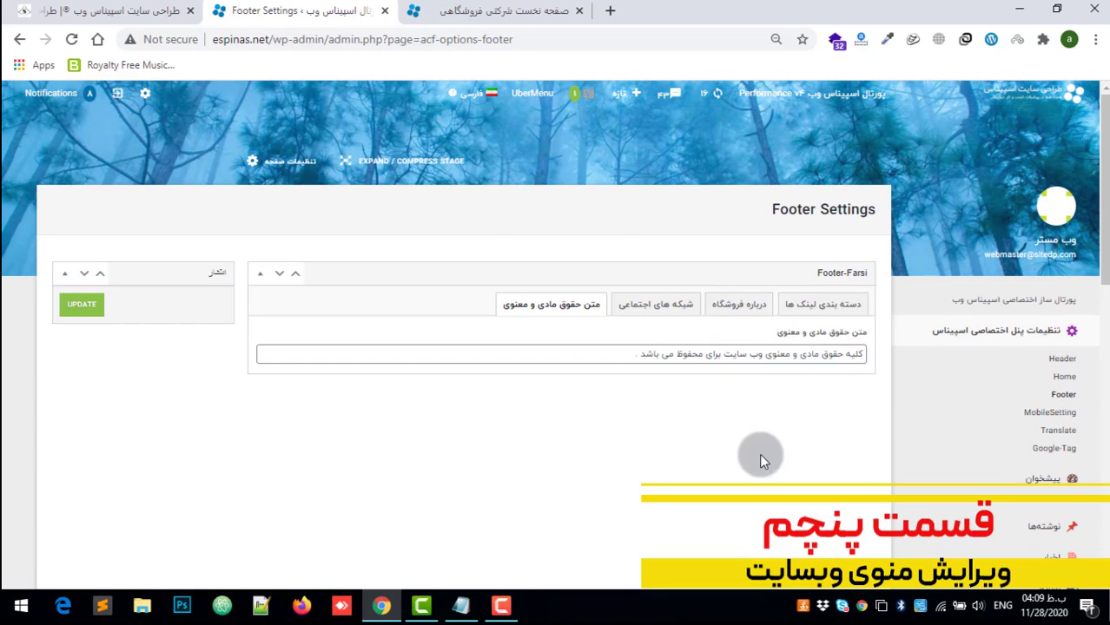
key("ctrl+Tab")
scroll(996, 195, "up", 15)
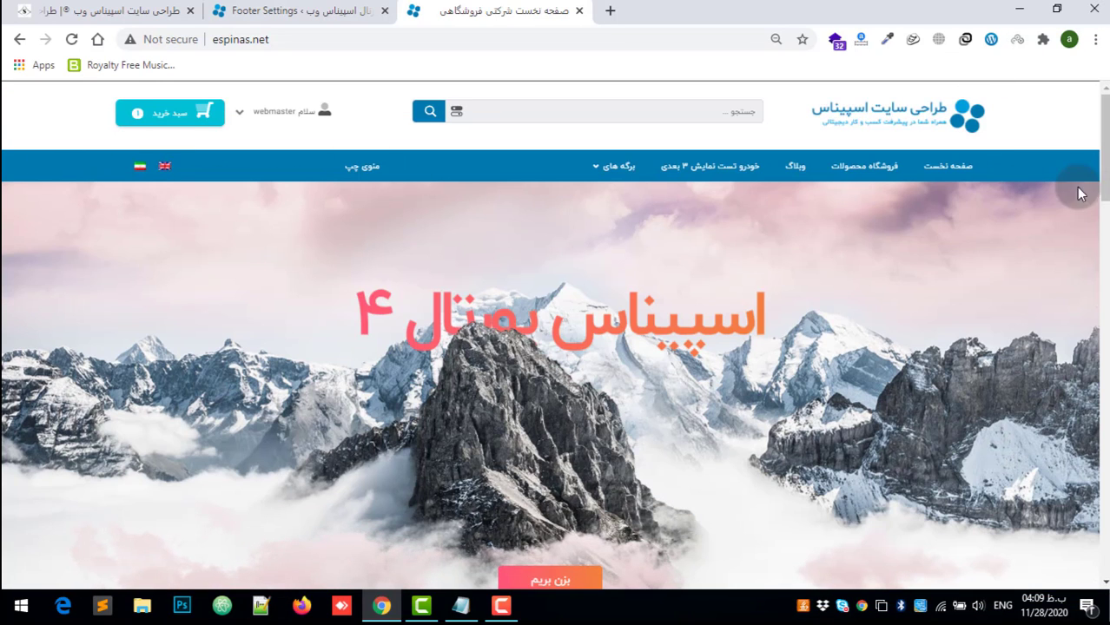
left_click_drag(1105, 135, 1101, 266)
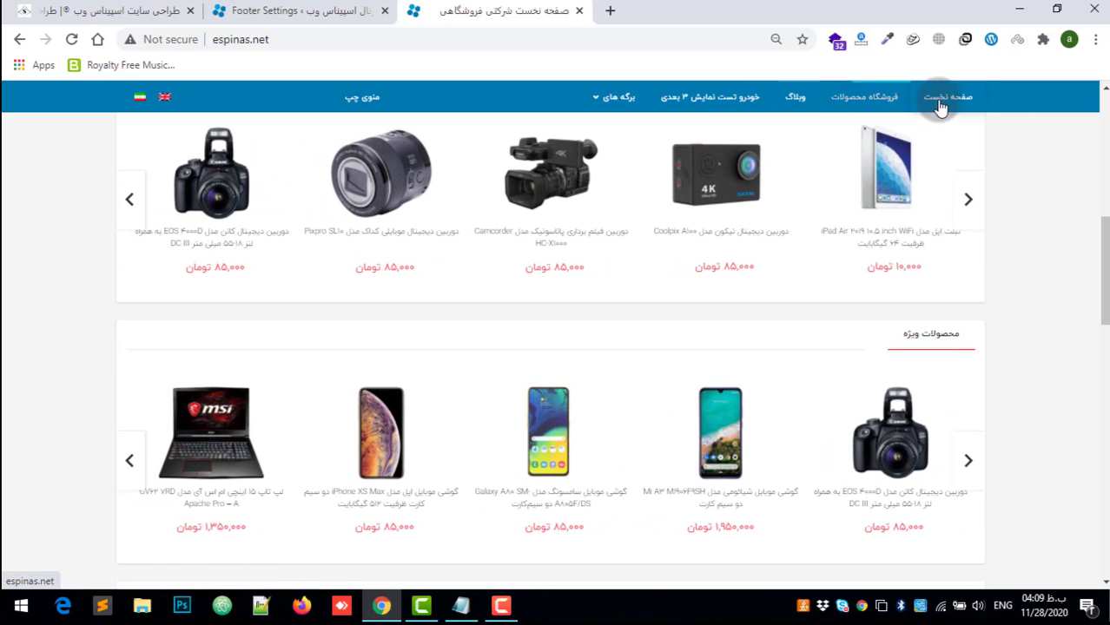
mouse_move(605, 93)
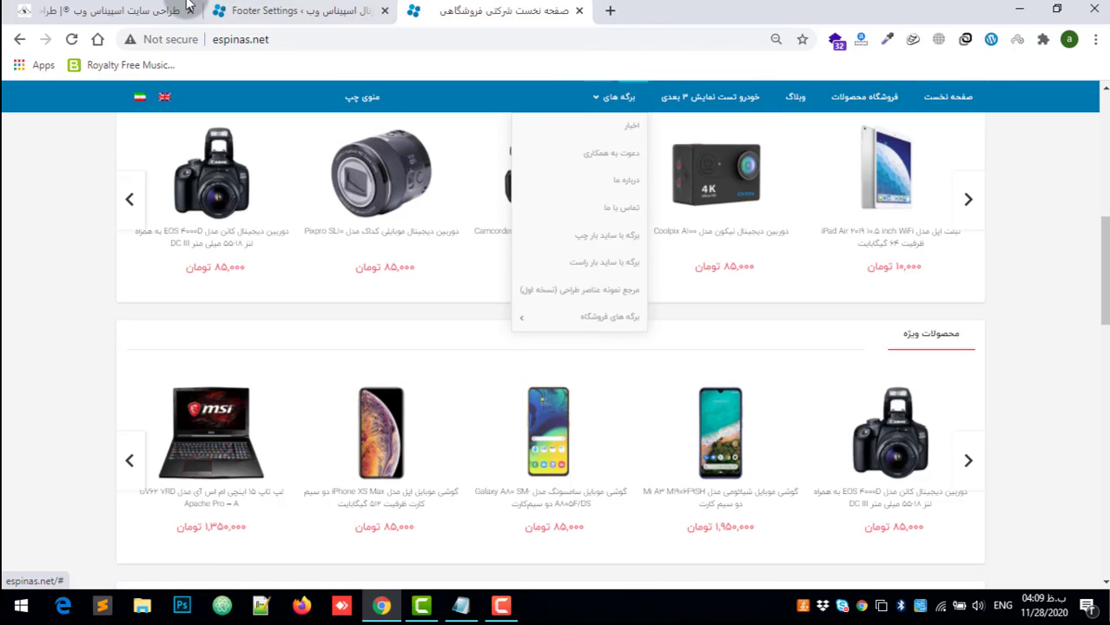
Step: Return to the admin panel and open the فهرست‌ها page under نمایش, discarding the unsaved footer changes
key("ctrl+Tab")
key("ctrl+Tab")
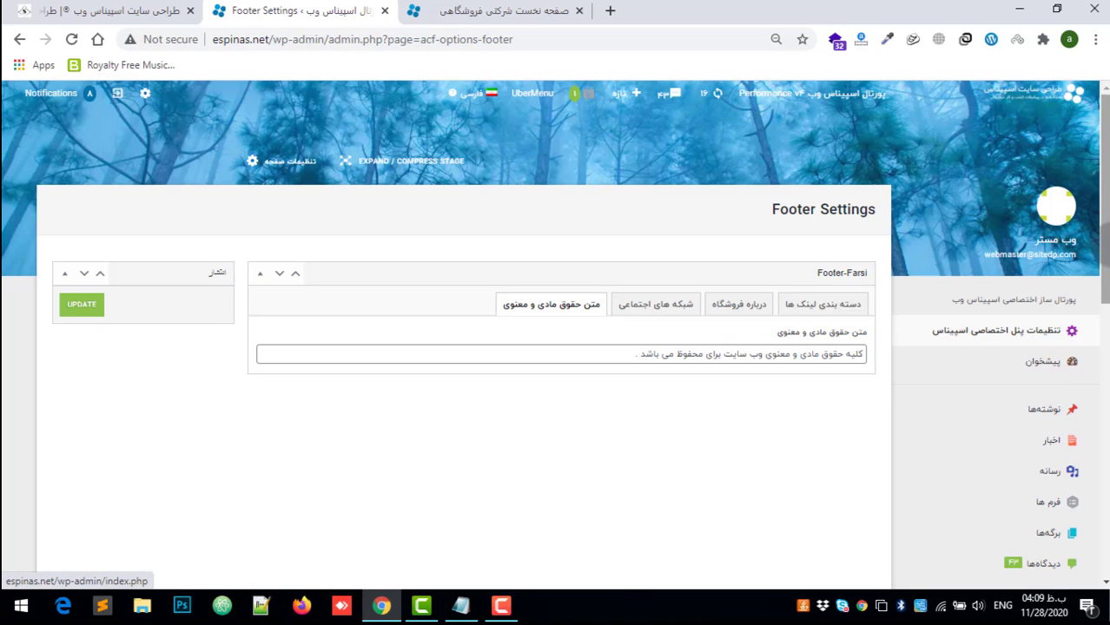
scroll(1041, 338, "down", 5)
left_click_drag(1106, 347, 1103, 400)
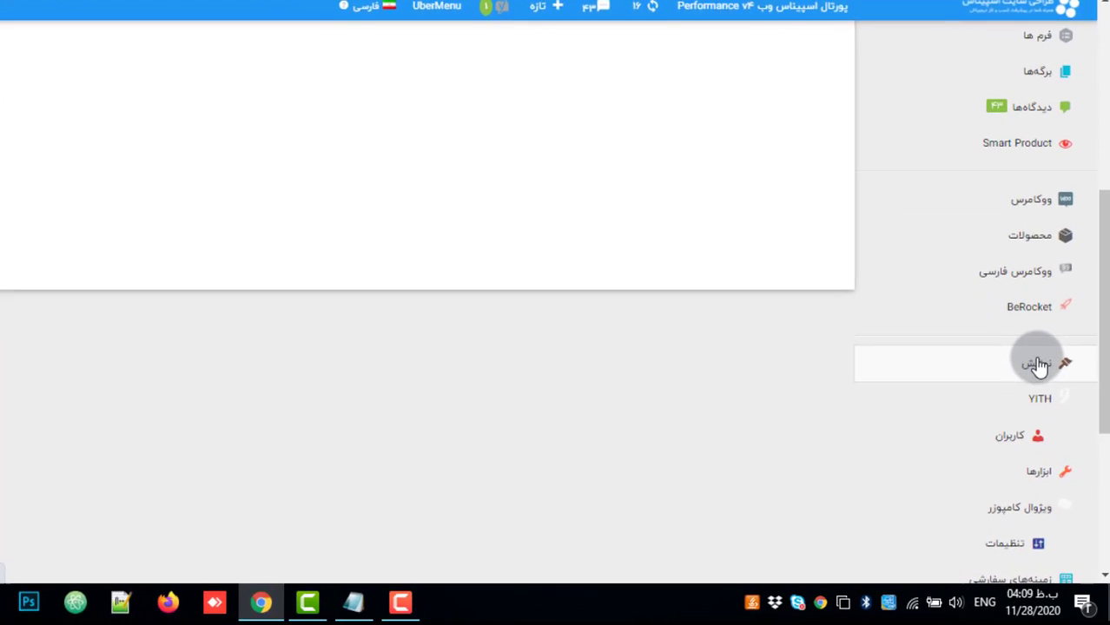
mouse_move(1040, 365)
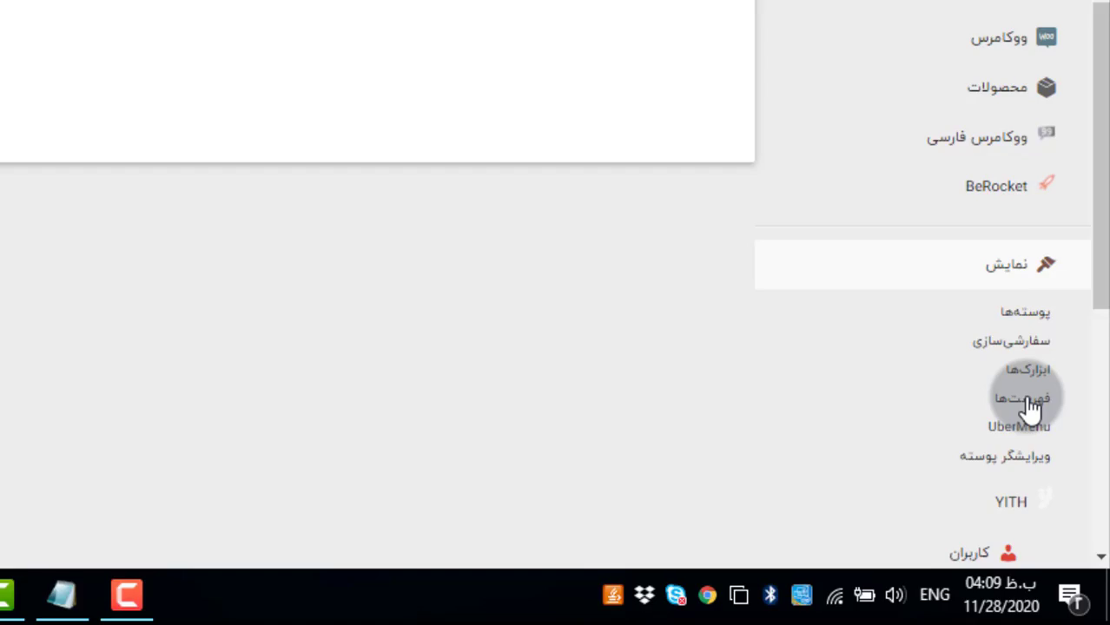
left_click(1029, 405)
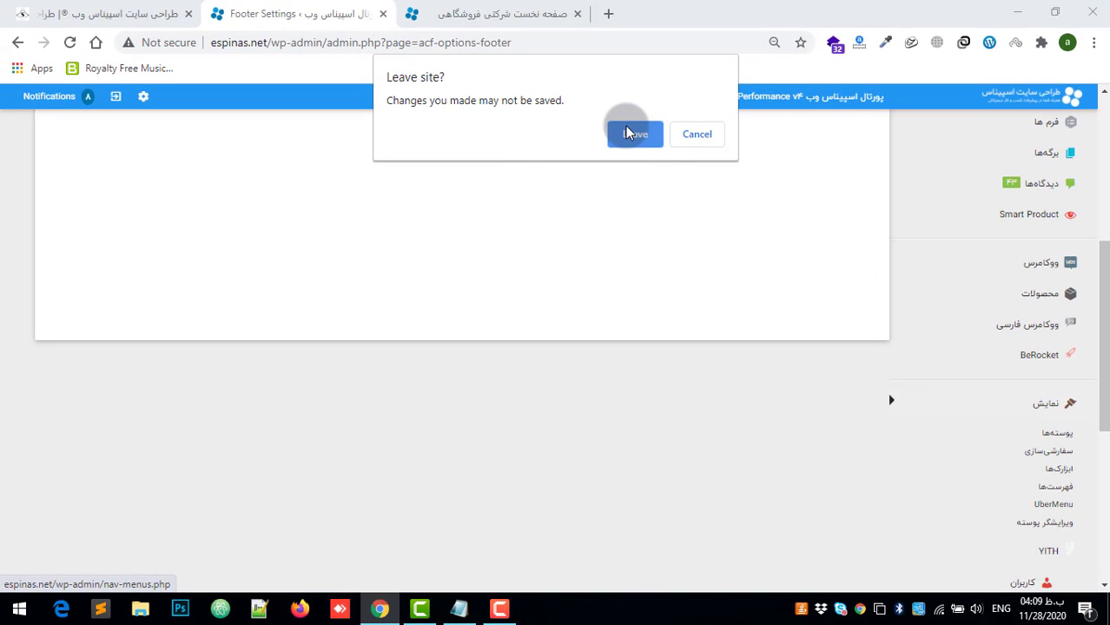
left_click(646, 138)
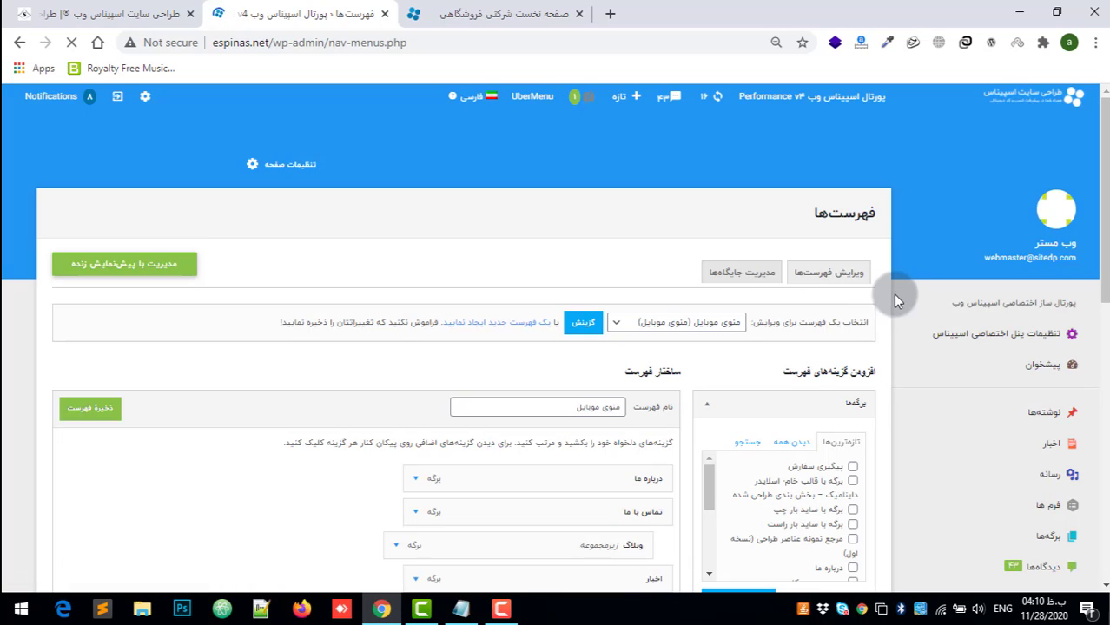
Step: Review the structure of منوی موبایل and the menus available for editing, keeping منوی موبایل selected
scroll(627, 447, "down", 2)
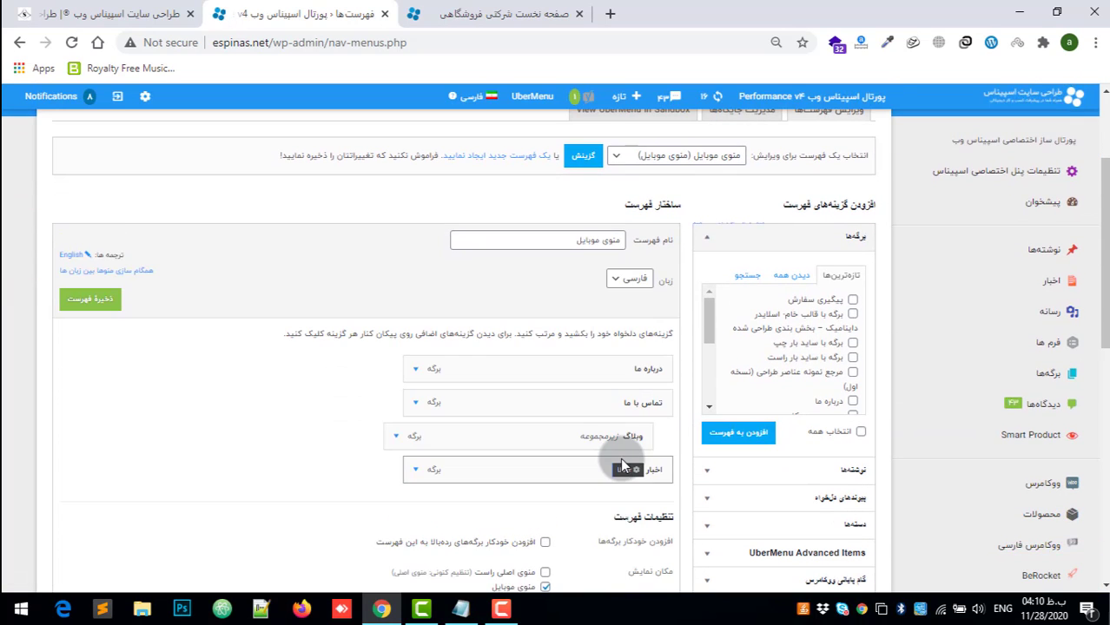
scroll(620, 454, "down", 1)
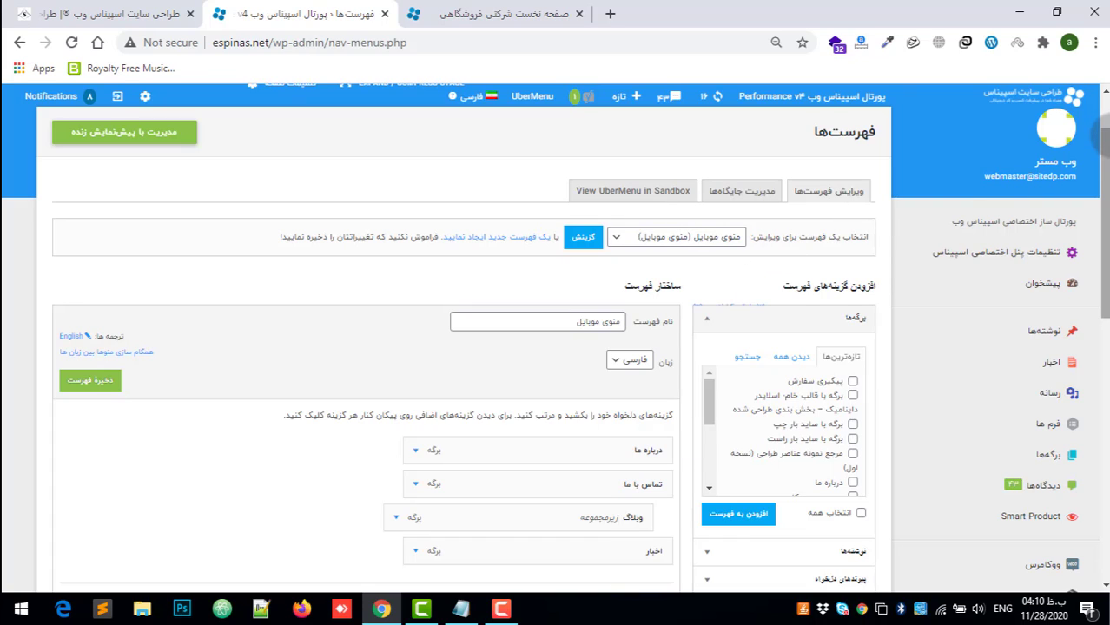
left_click_drag(1106, 180, 1106, 149)
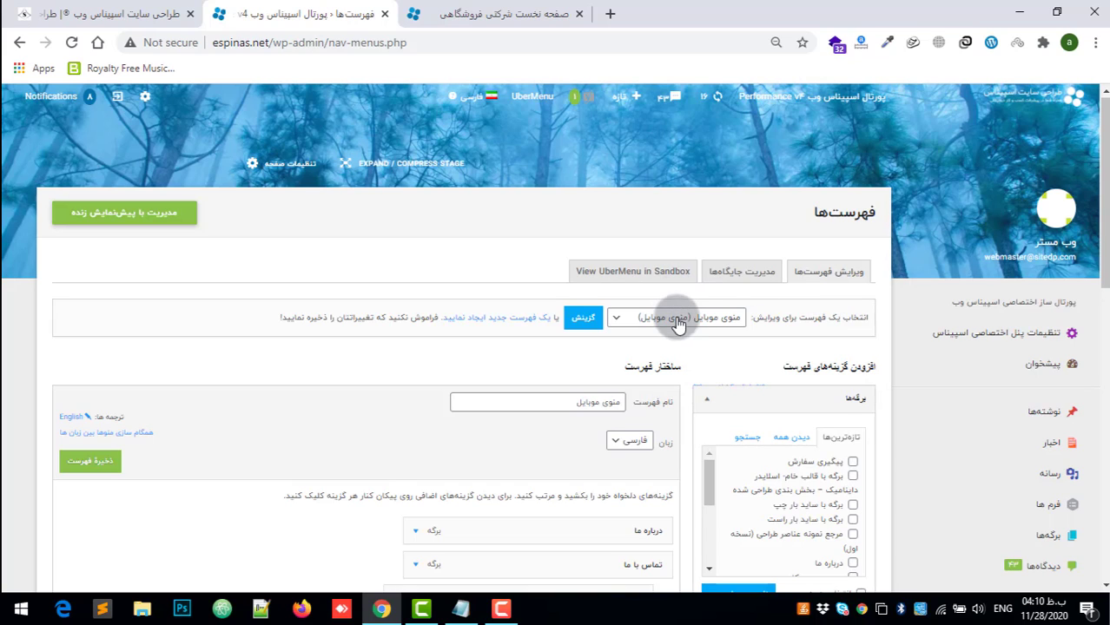
left_click(640, 318)
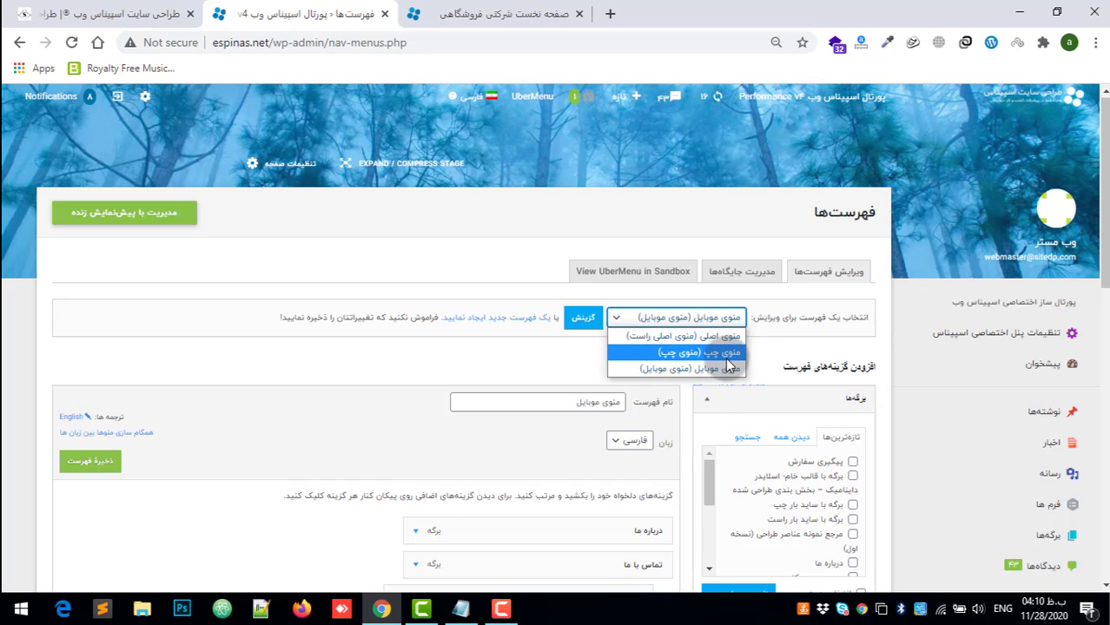
left_click(719, 372)
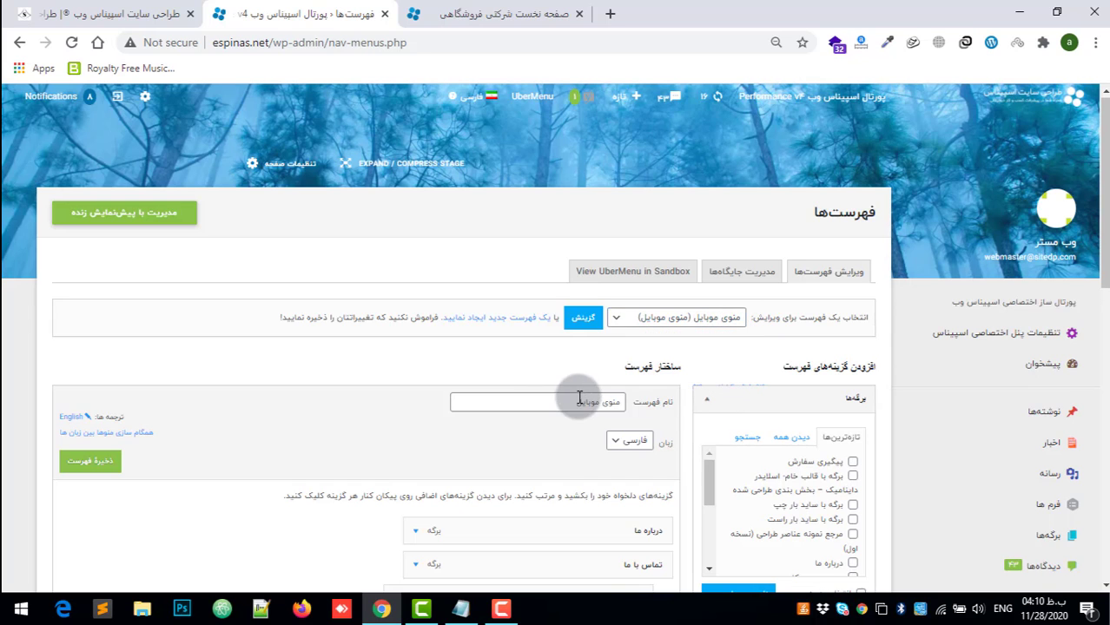
Step: Load منوی اصلی (منوی اصلی راست) for editing and bring its item structure into view
scroll(578, 395, "down", 2)
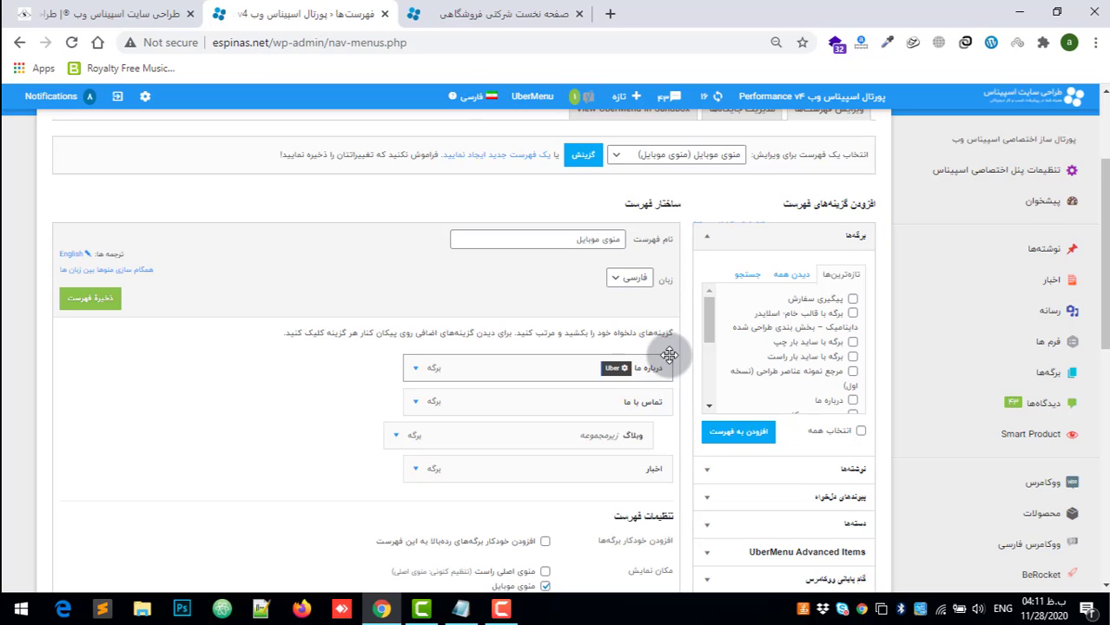
left_click(627, 165)
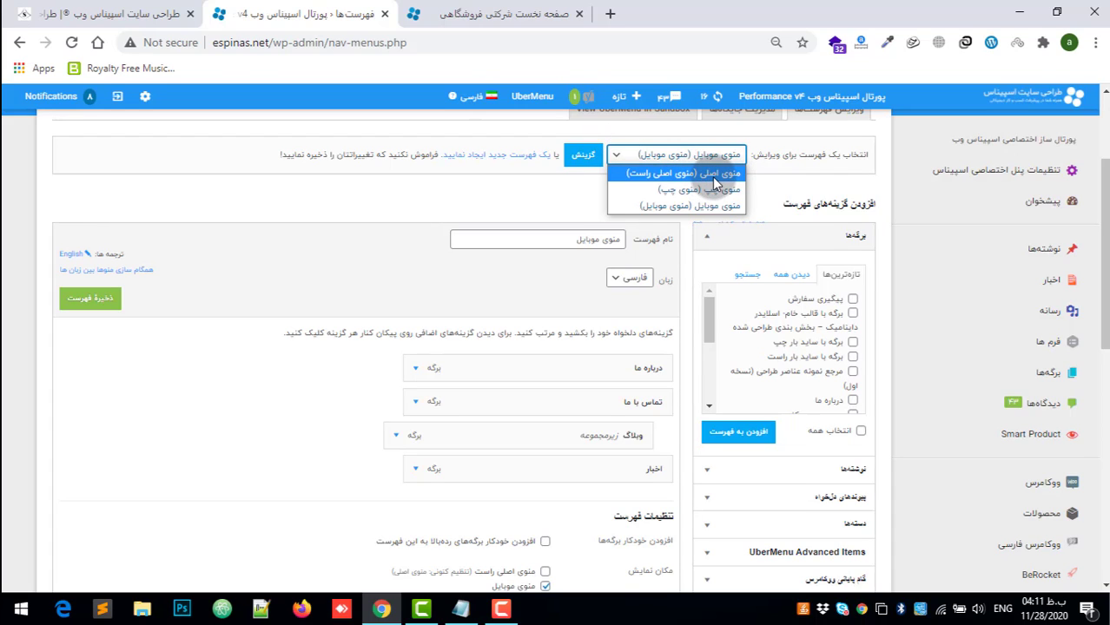
left_click(653, 174)
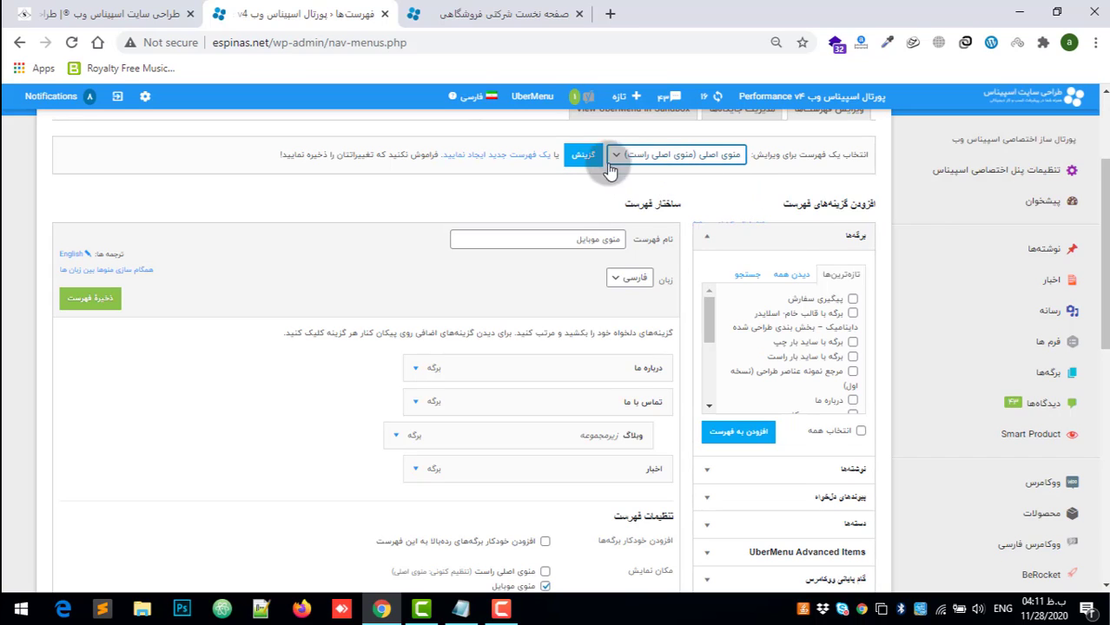
left_click(584, 158)
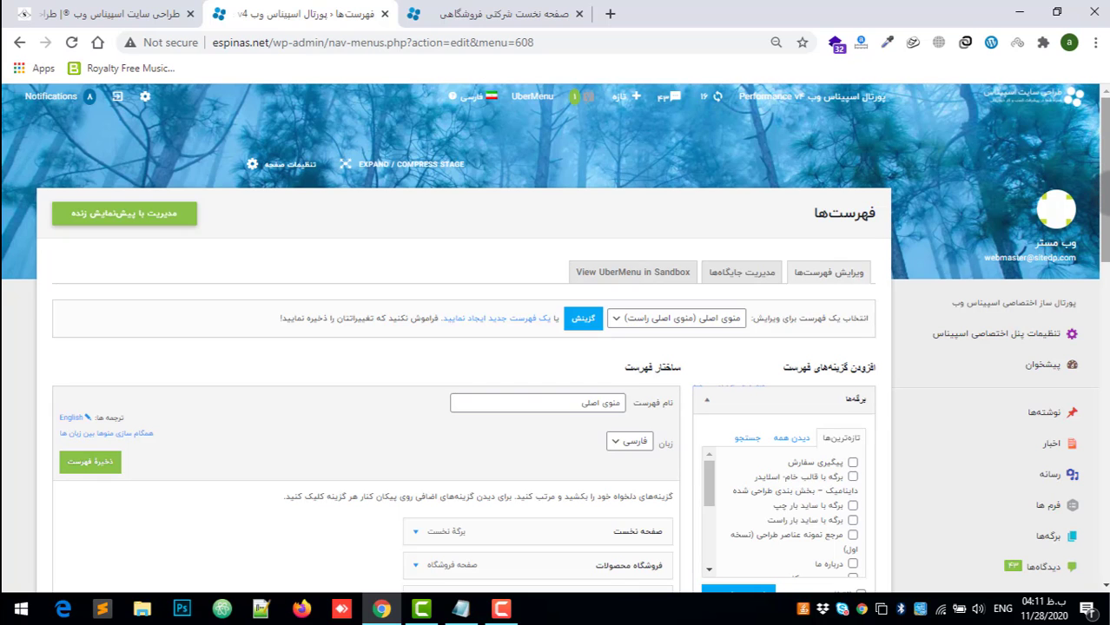
left_click_drag(1105, 193, 1101, 231)
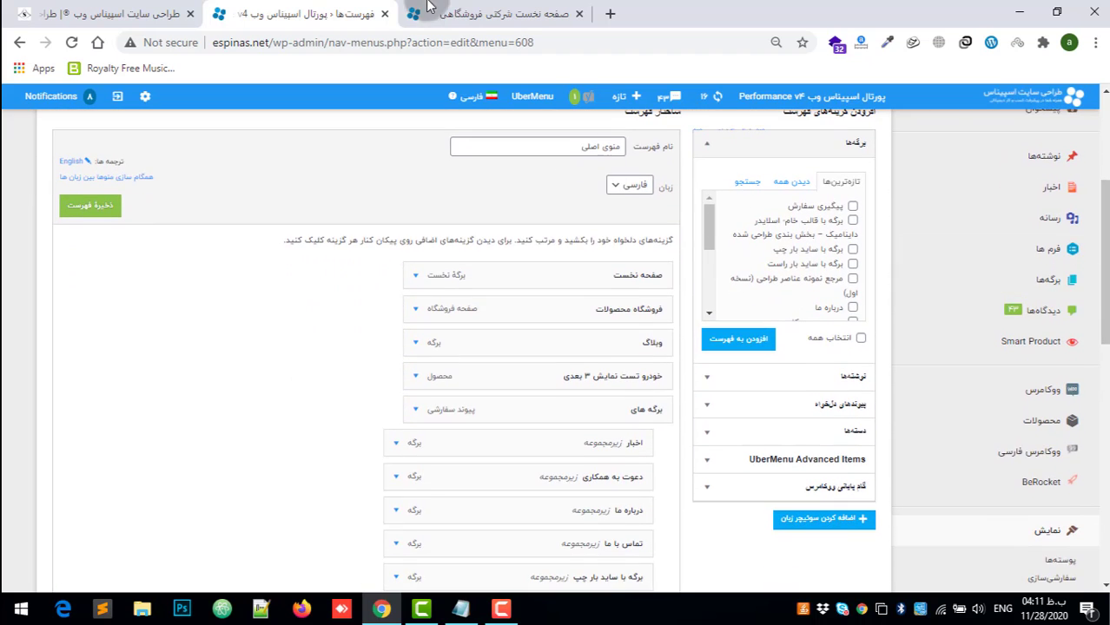
Step: Examine the homepage's main menu, including the برگه های submenu and its nested برگه های فروشگاه submenu
left_click(488, 14)
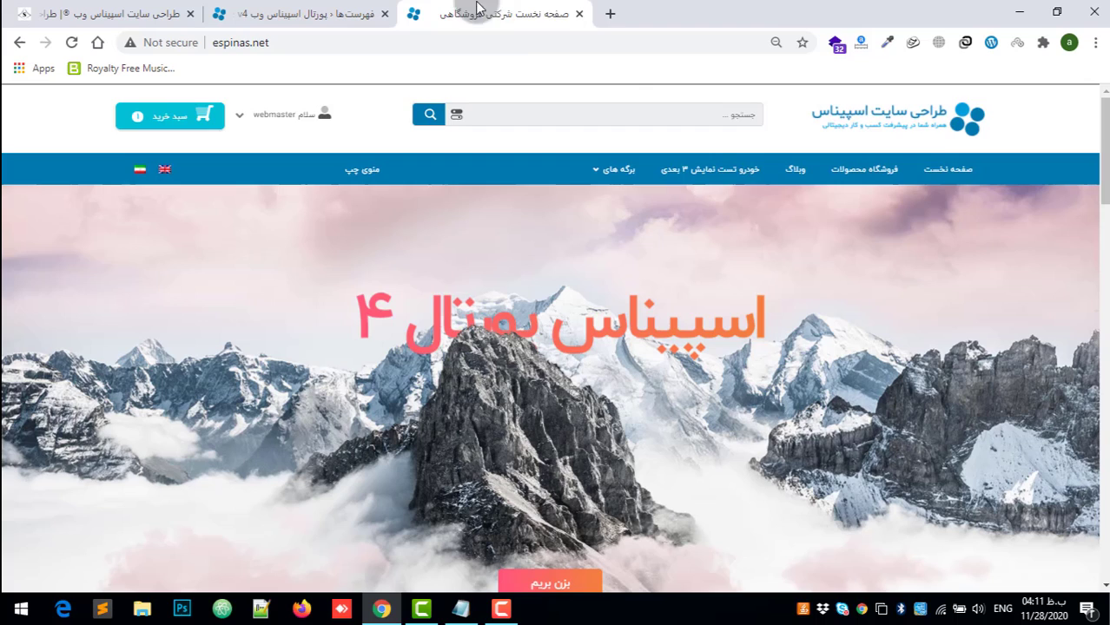
left_click(944, 172)
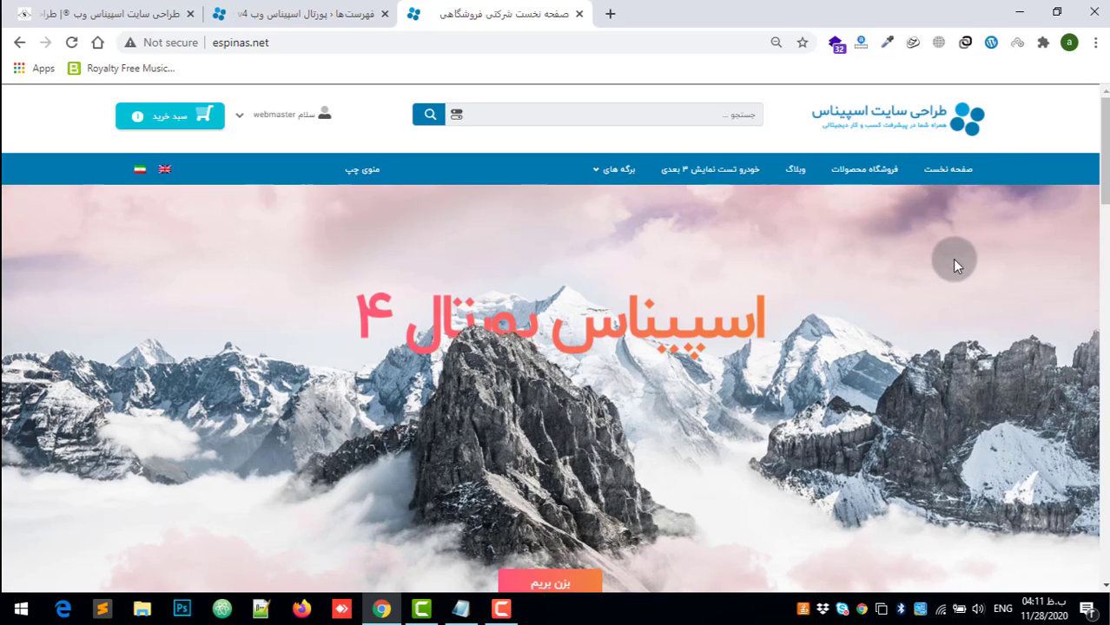
mouse_move(603, 167)
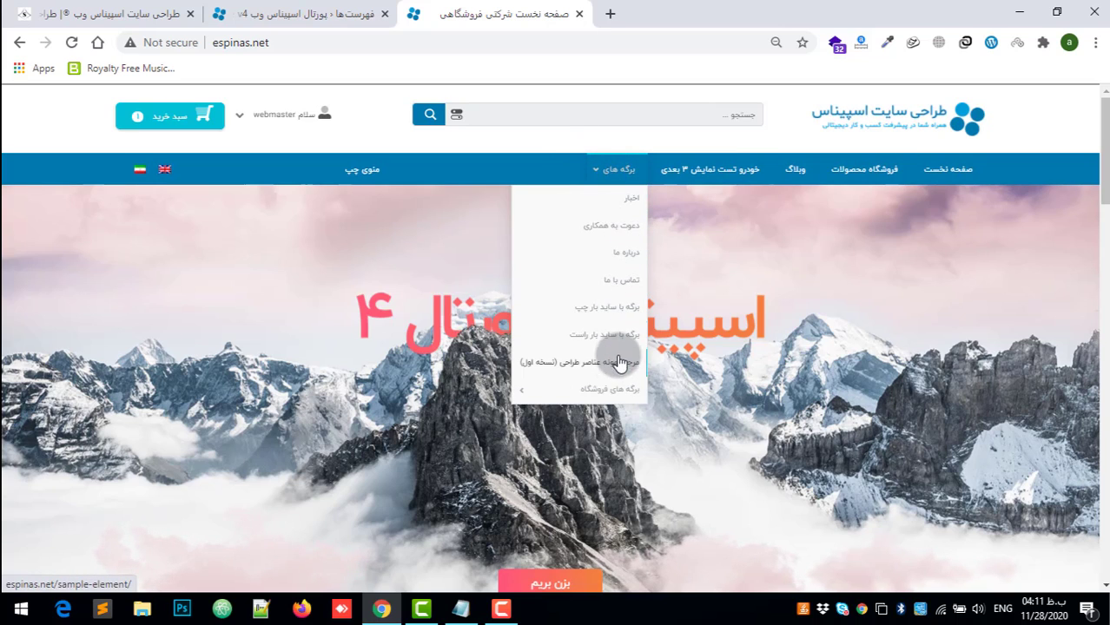
mouse_move(568, 388)
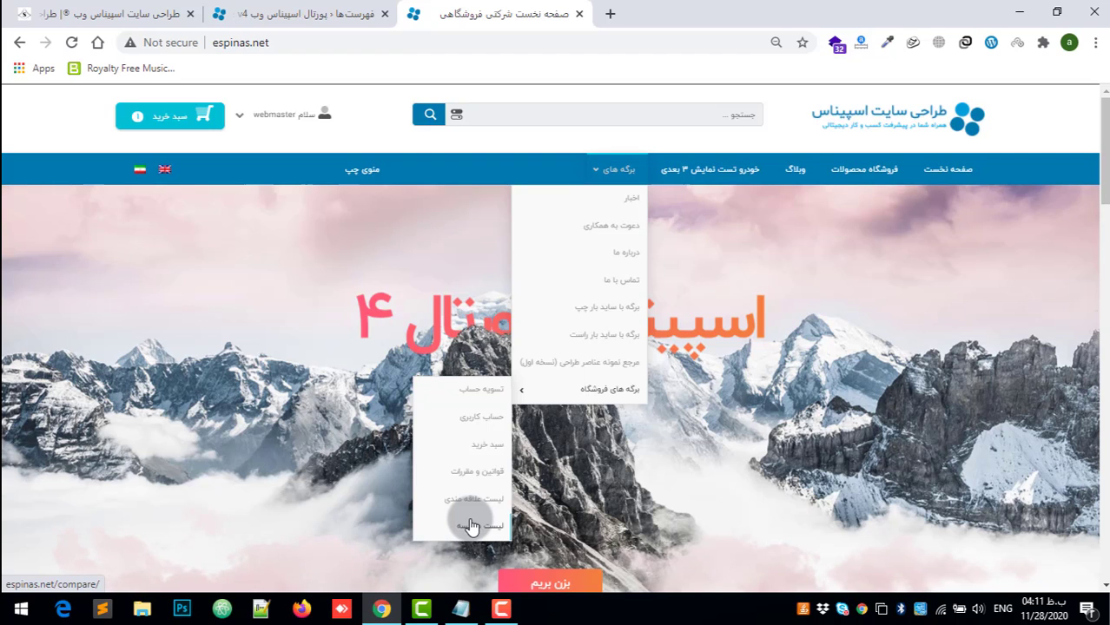
Step: Compare the item order and nesting in the منوی اصلی structure with the homepage's navigation bar
left_click(287, 14)
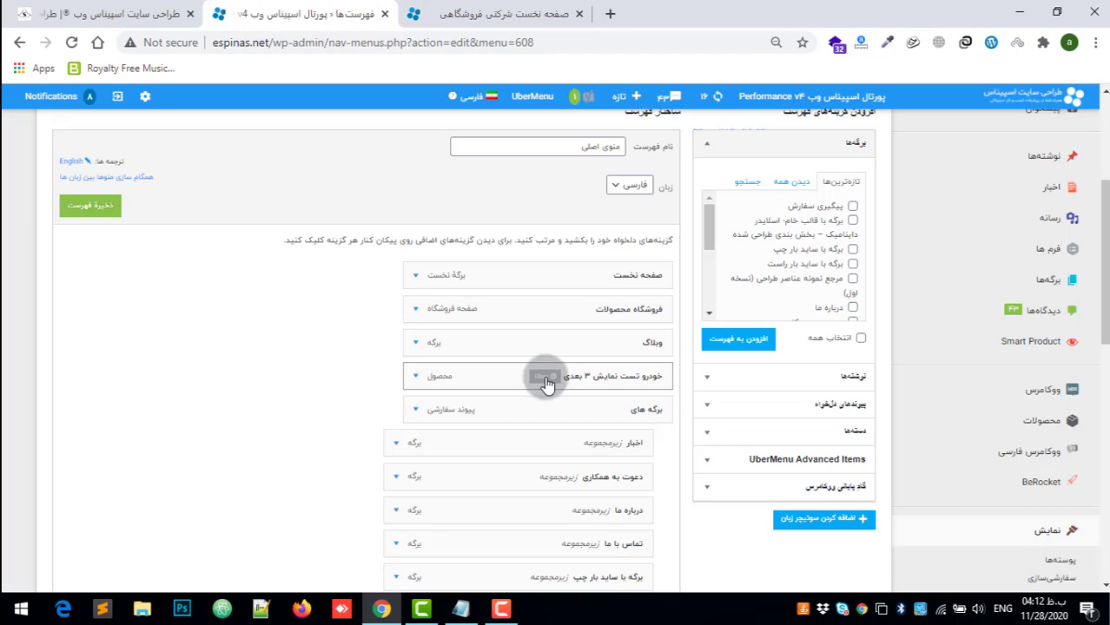
scroll(546, 383, "down", 2)
scroll(540, 349, "up", 1)
left_click_drag(526, 198, 557, 198)
left_click(499, 14)
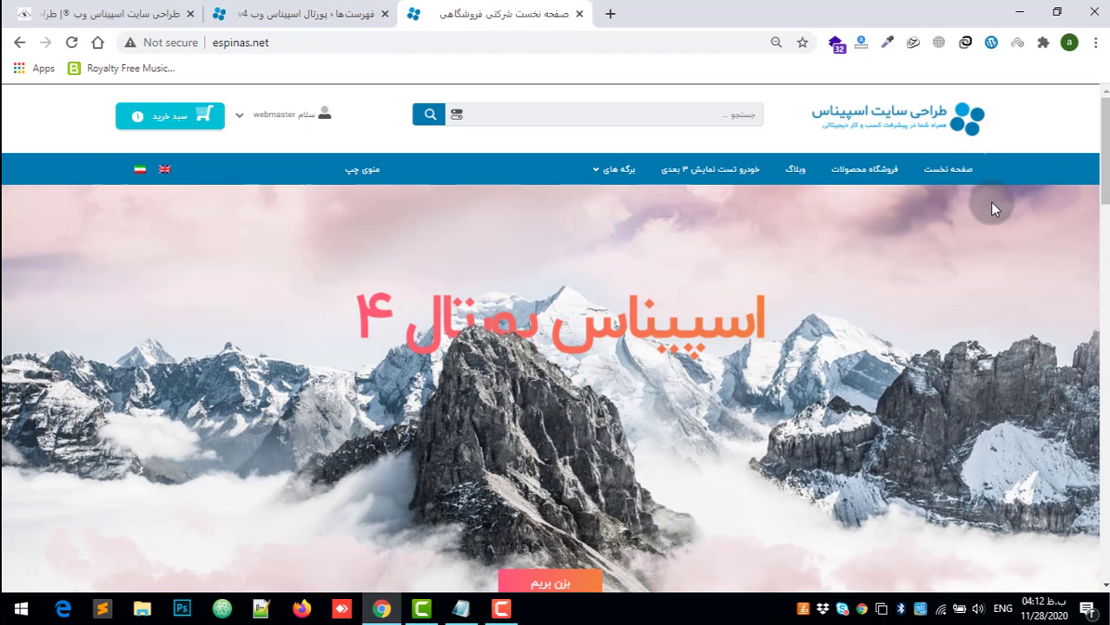
left_click(286, 13)
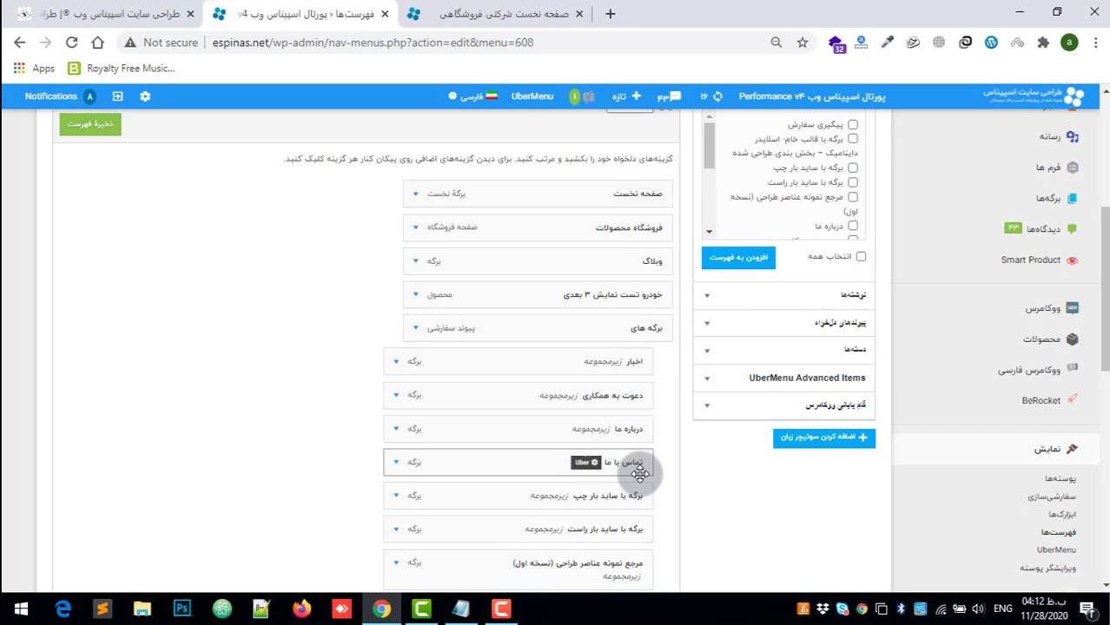
scroll(639, 465, "down", 2)
scroll(644, 263, "up", 1)
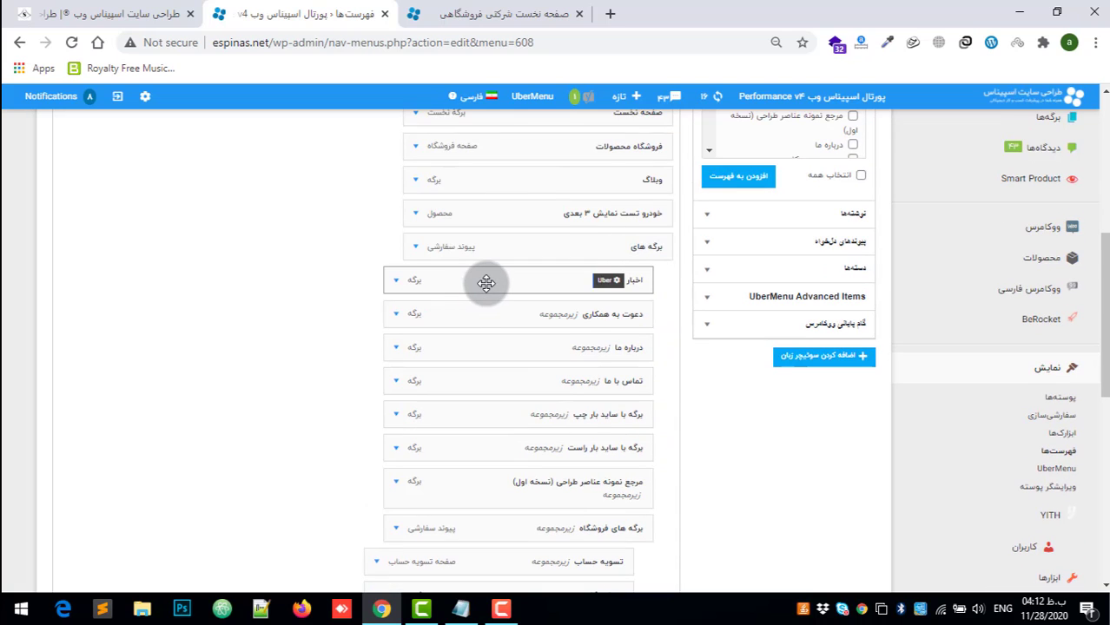
left_click(511, 14)
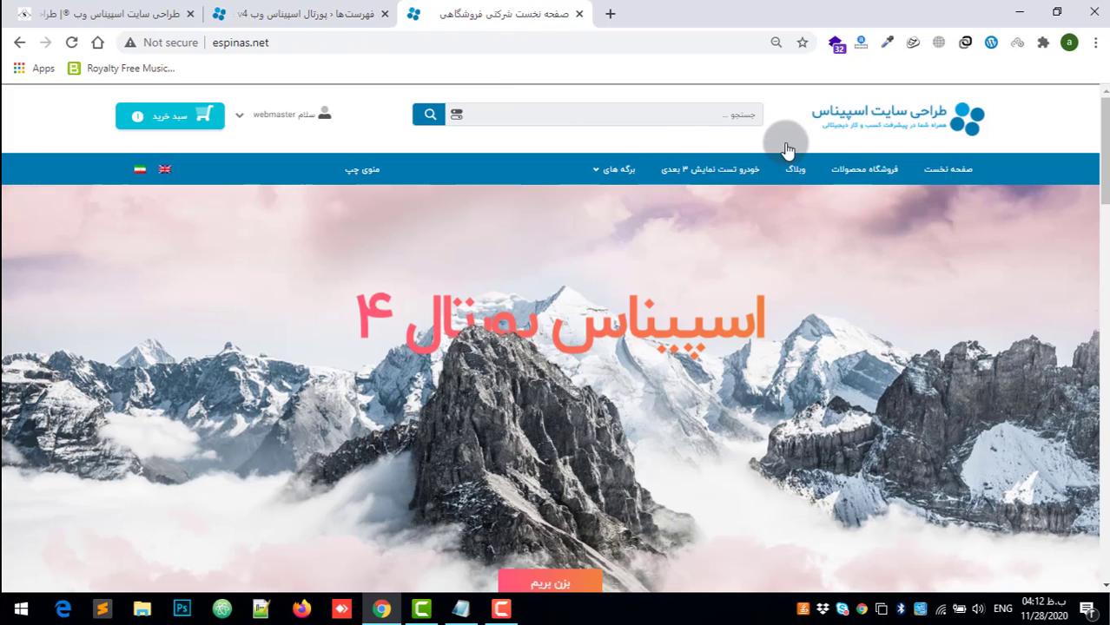
mouse_move(607, 171)
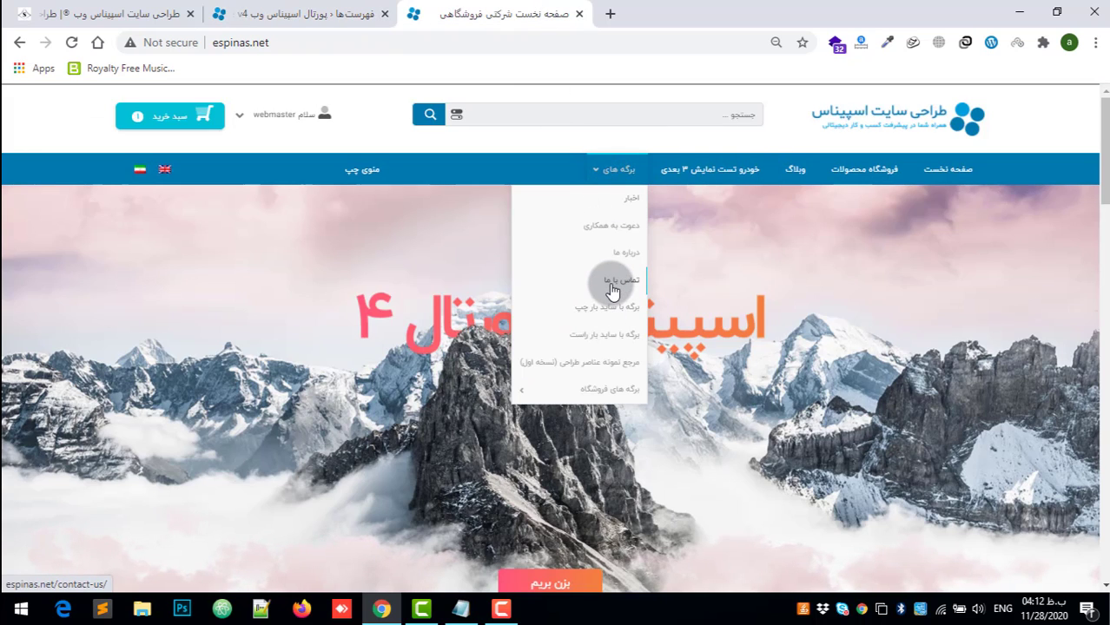
Step: Make the وبلاگ item a submenu entry of فروشگاه محصولات in the منوی اصلی structure
left_click(304, 14)
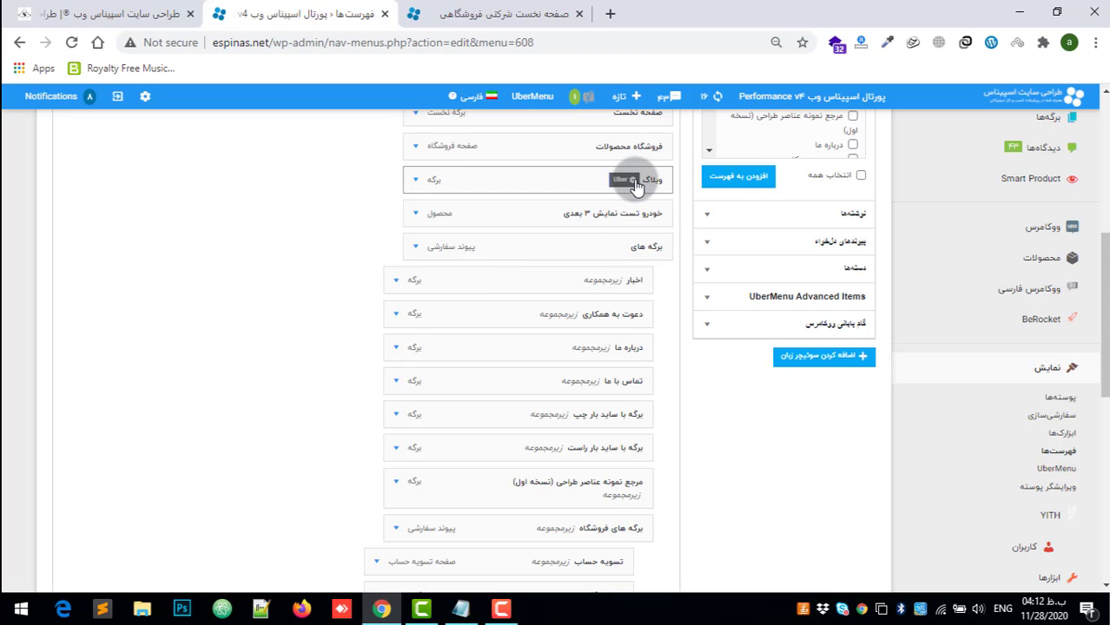
scroll(634, 267, "up", 1)
left_click_drag(635, 266, 608, 257)
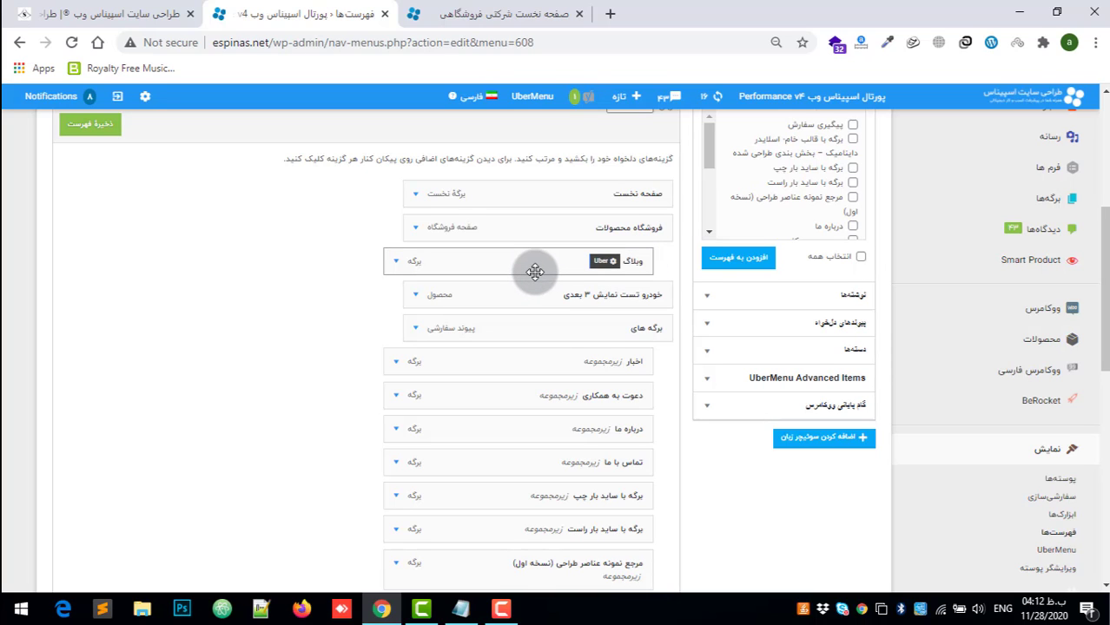
left_click_drag(507, 267, 521, 274)
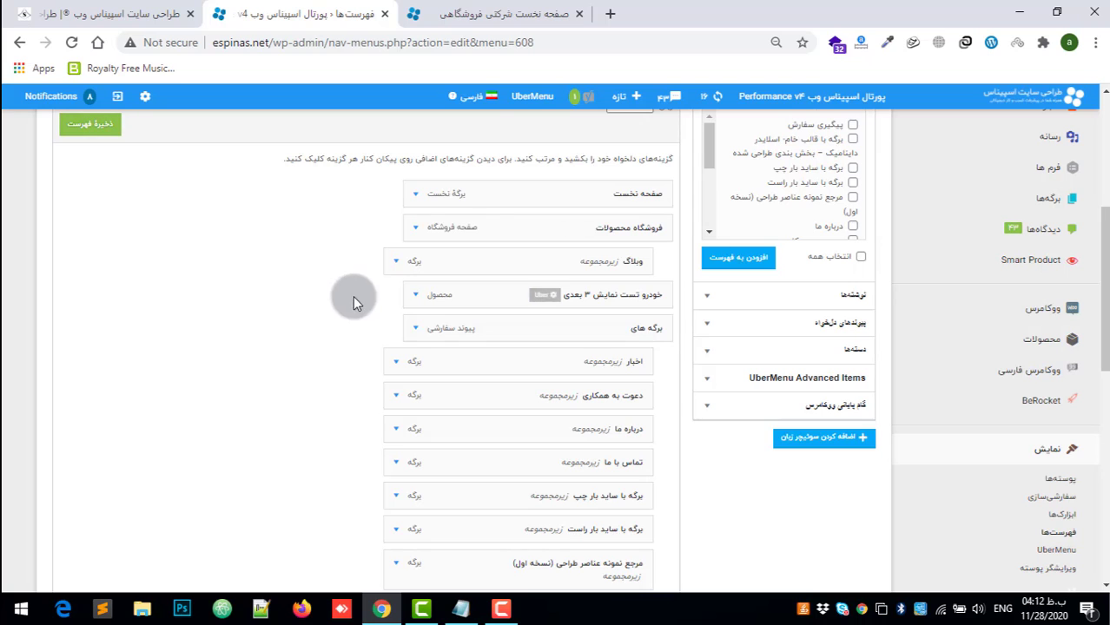
Step: Check the homepage menu once more and save the منوی اصلی changes
left_click(493, 14)
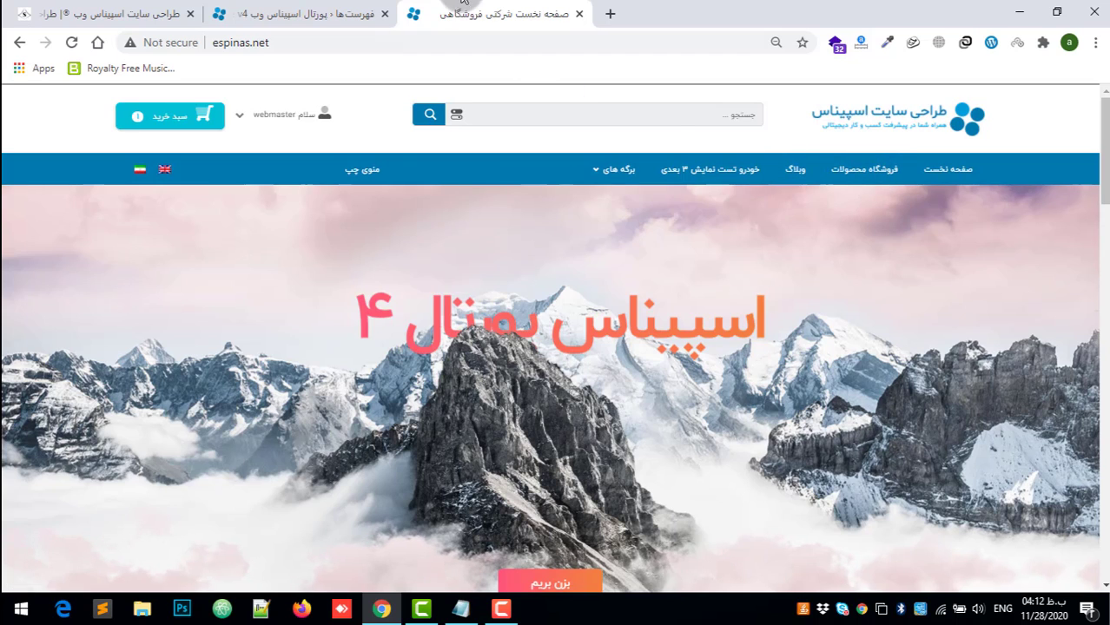
left_click(303, 14)
scroll(111, 169, "up", 2)
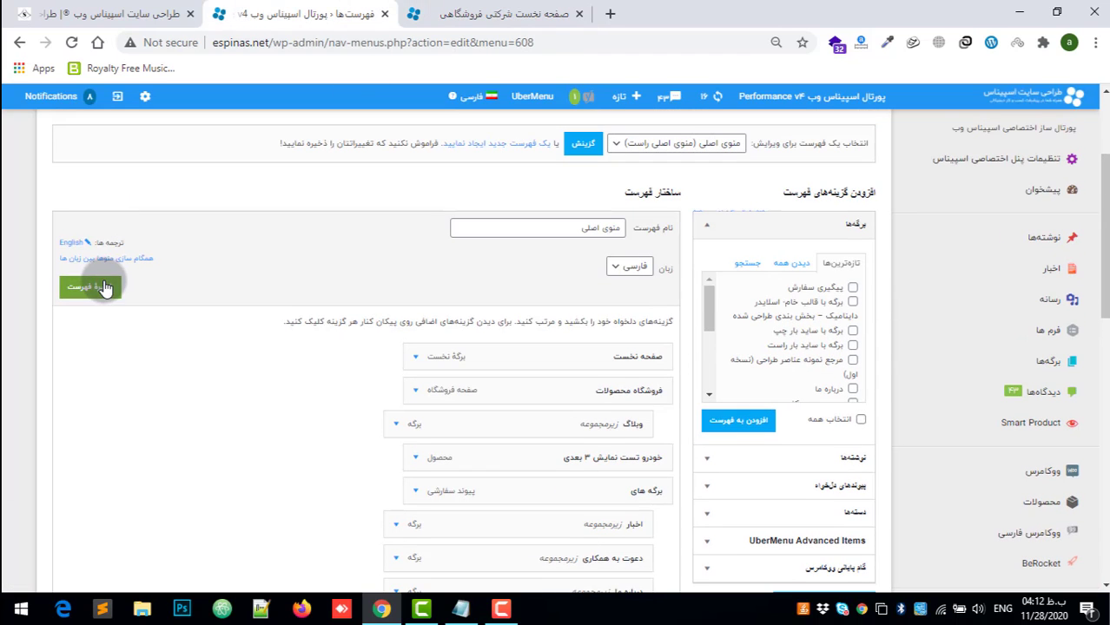
left_click(102, 287)
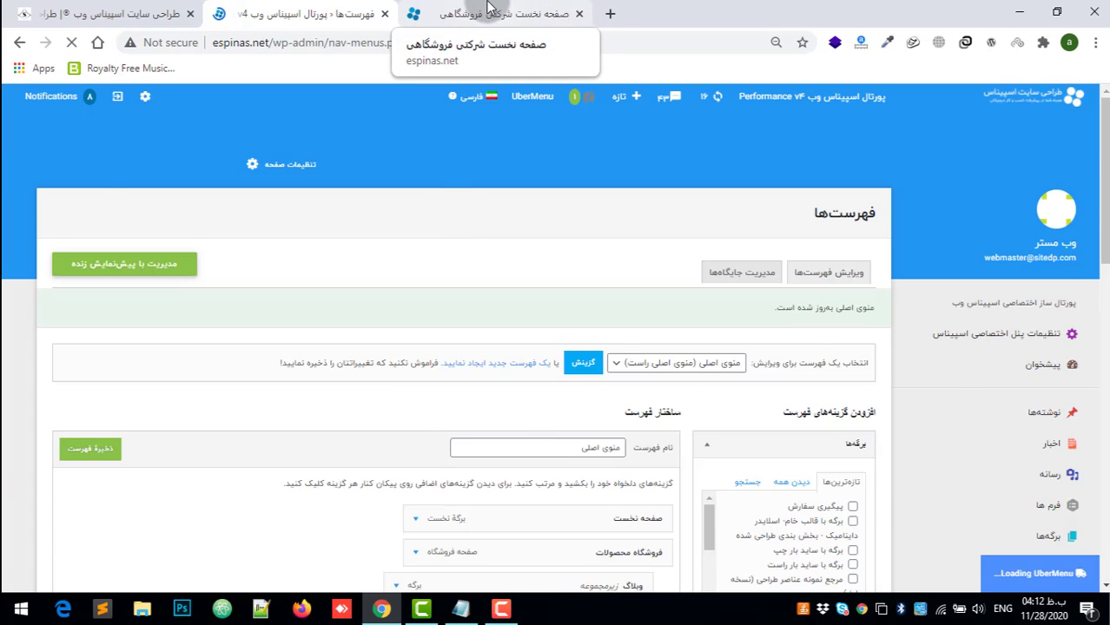
Step: Reload the homepage and check the فروشگاه محصولات and برگه های entries in the navigation bar
left_click(488, 10)
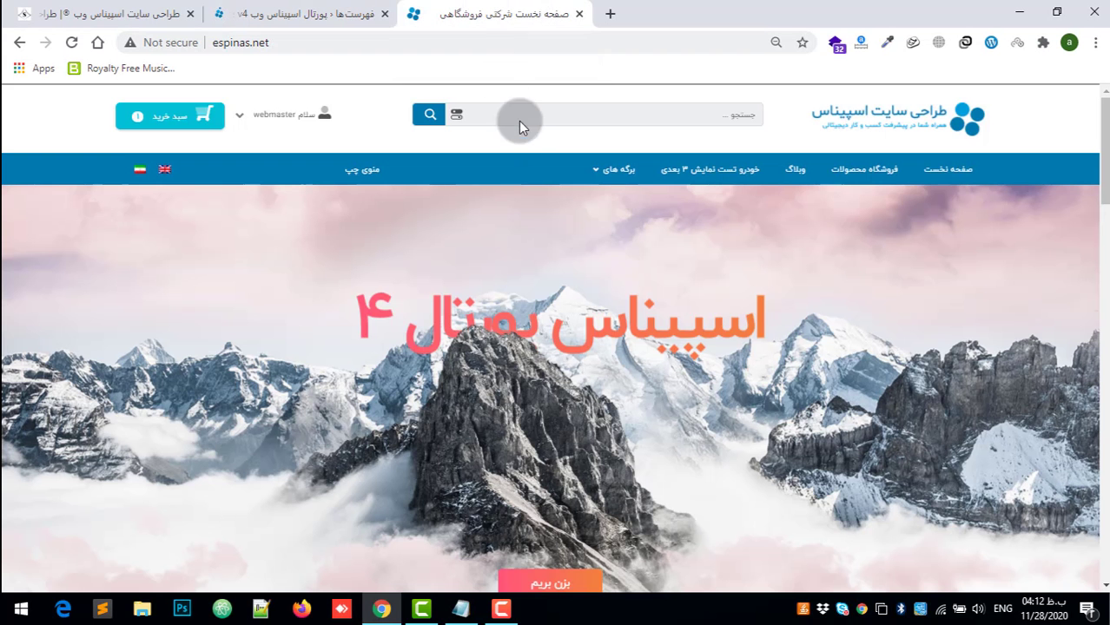
left_click(71, 45)
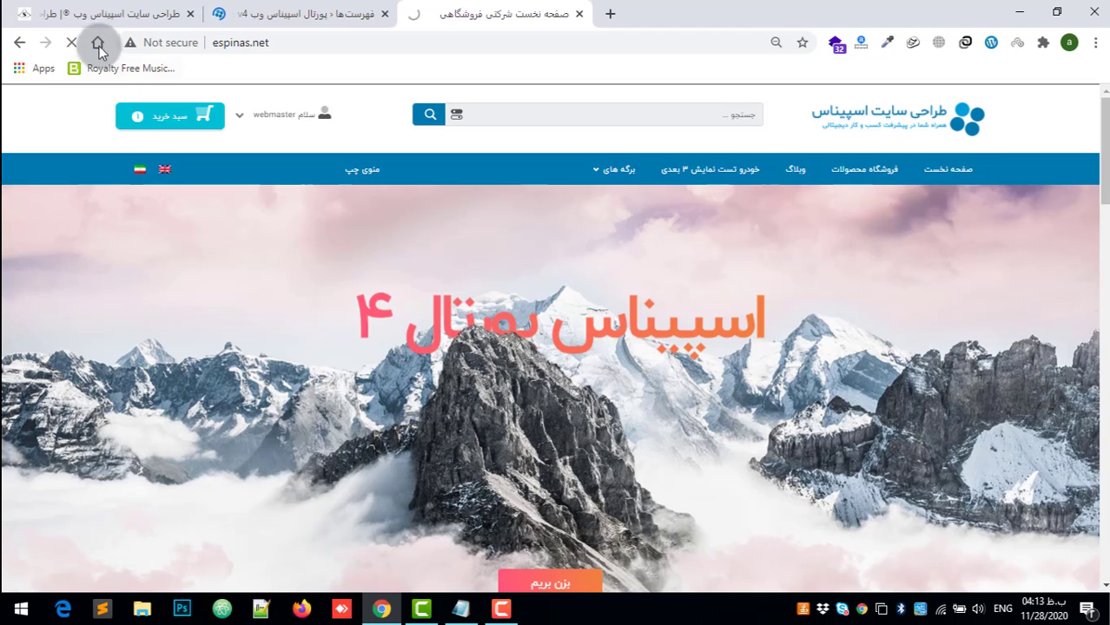
left_click(469, 346)
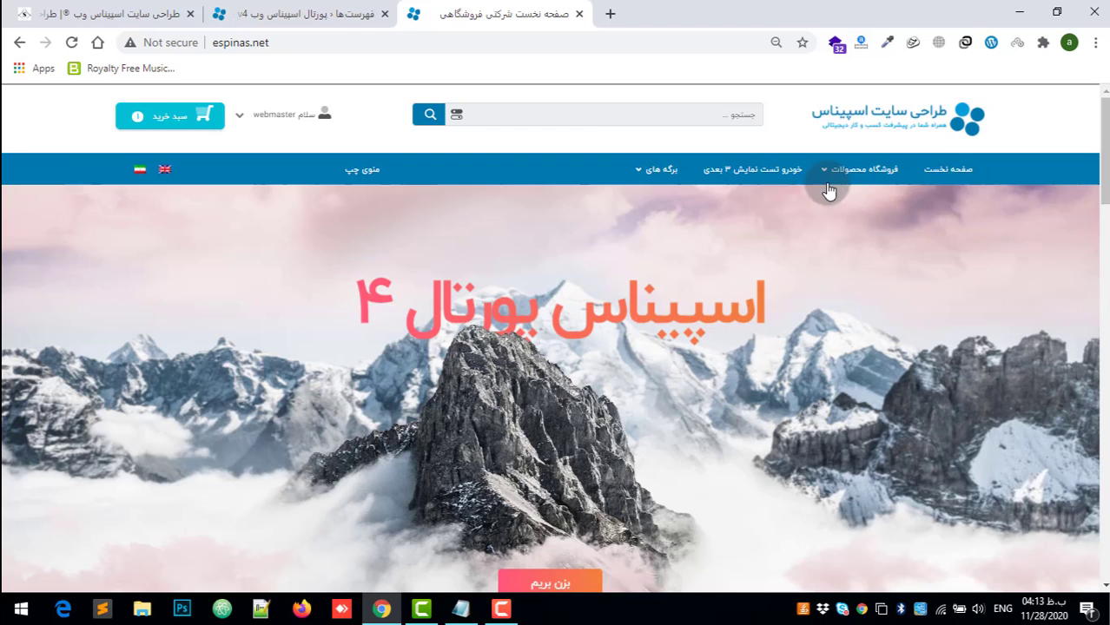
mouse_move(828, 201)
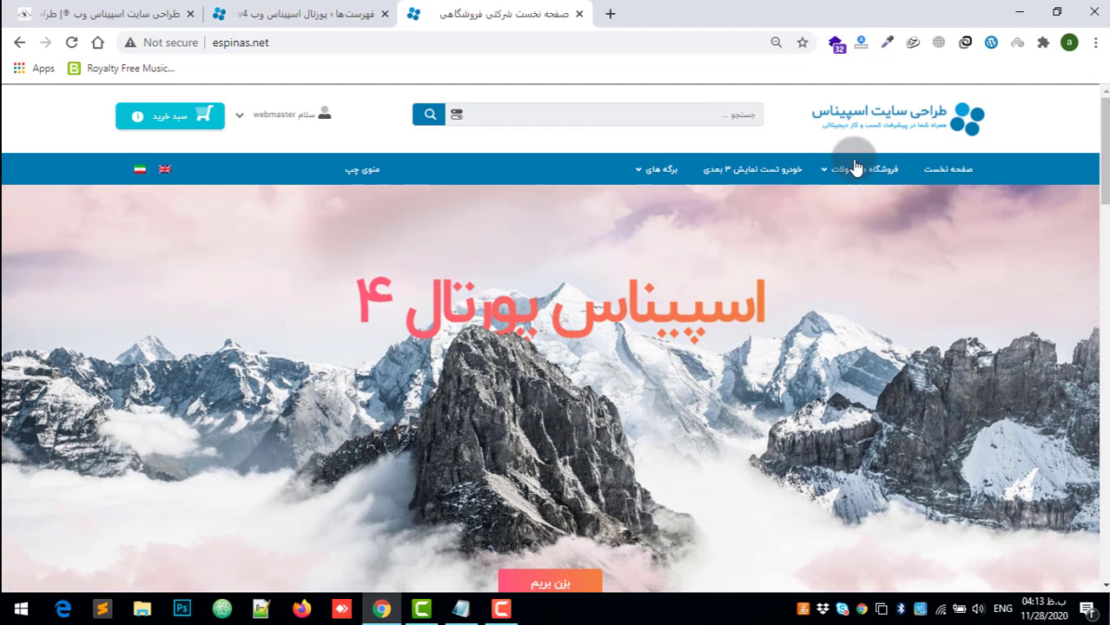
mouse_move(855, 169)
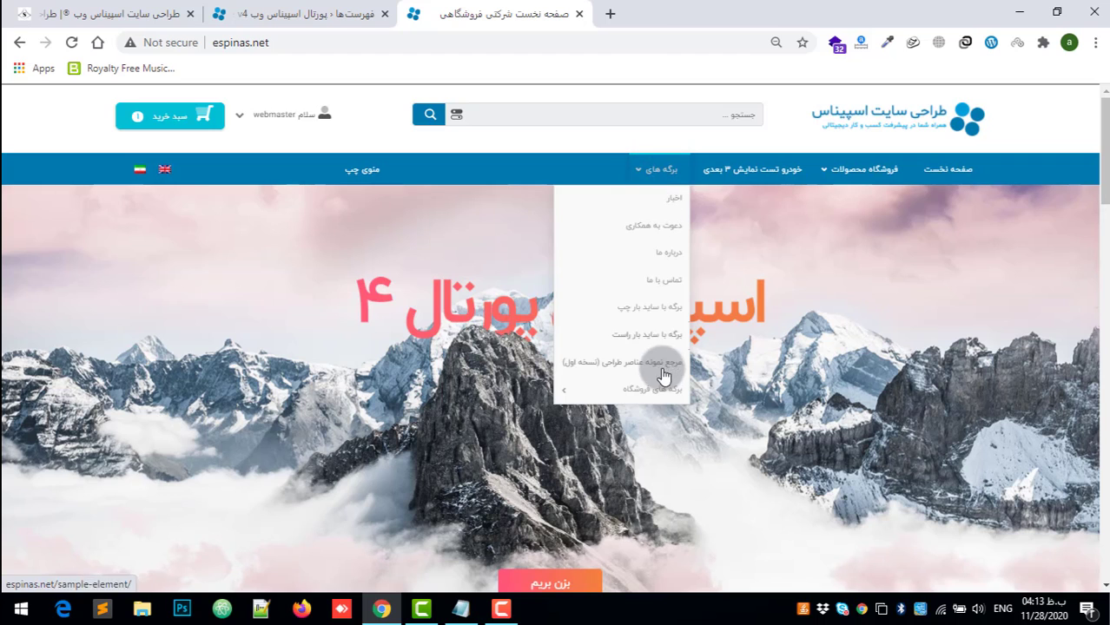
Step: Return to the menu editor and open the زیرمنو section of the فروشگاه محصولات item's UberMenu settings
left_click(330, 14)
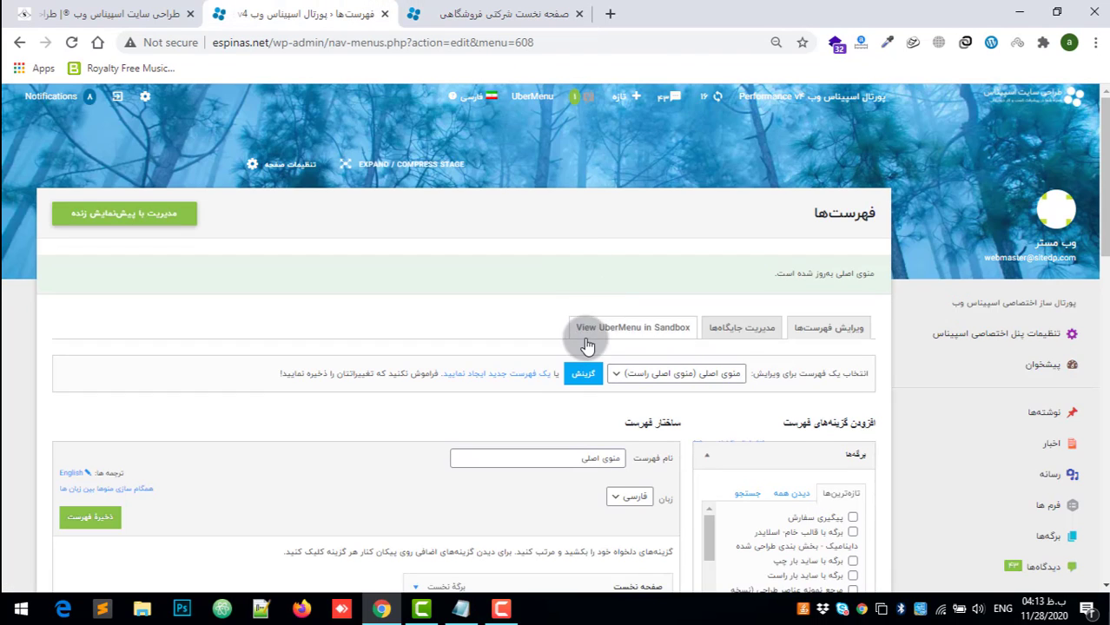
scroll(590, 356, "down", 3)
scroll(597, 367, "down", 1)
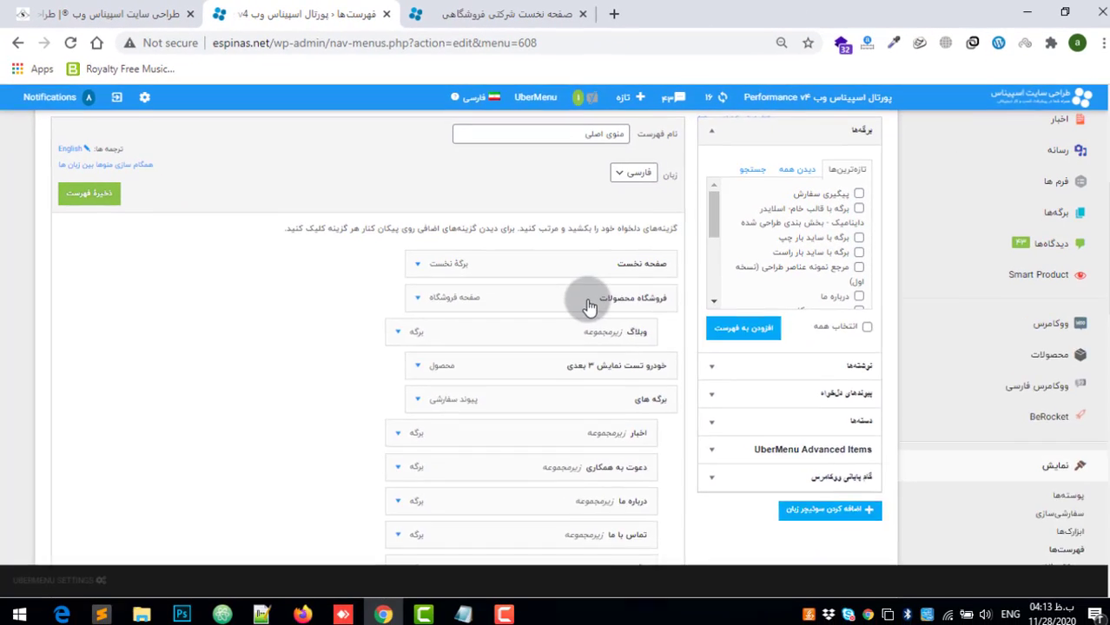
left_click(842, 432)
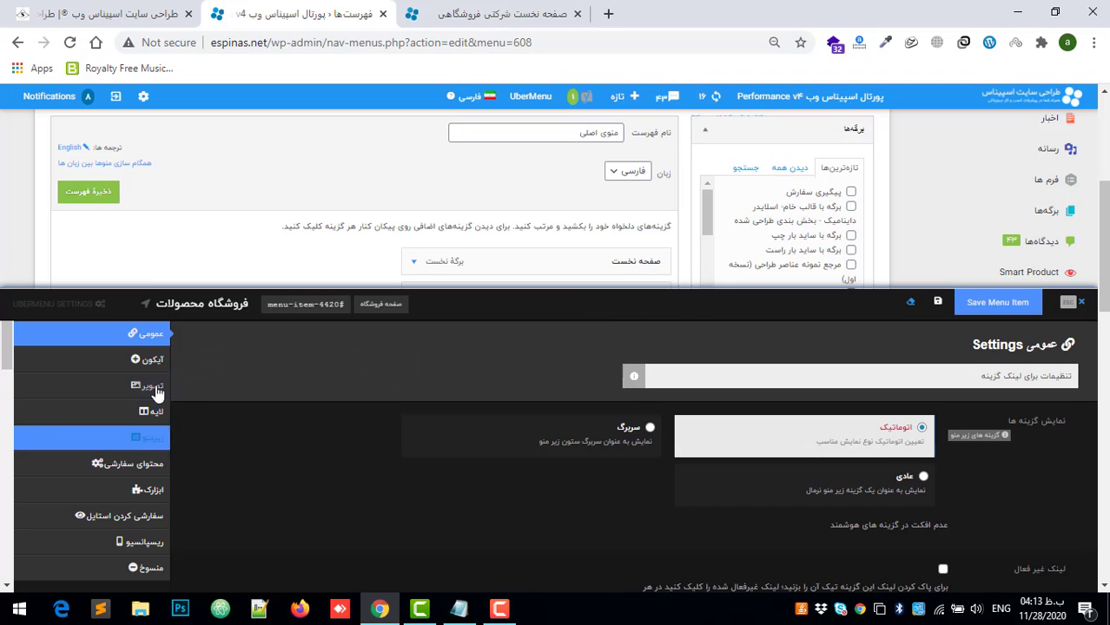
left_click(149, 439)
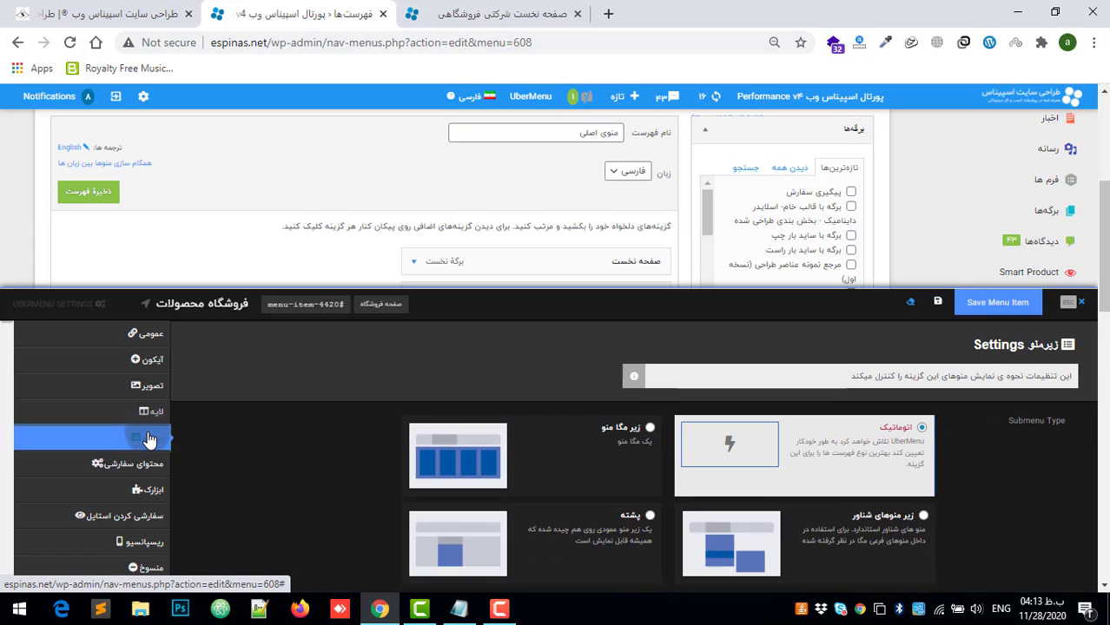
Step: Review the submenu types for فروشگاه محصولات and select the floating type زیر منوهای شناور
scroll(877, 423, "down", 2)
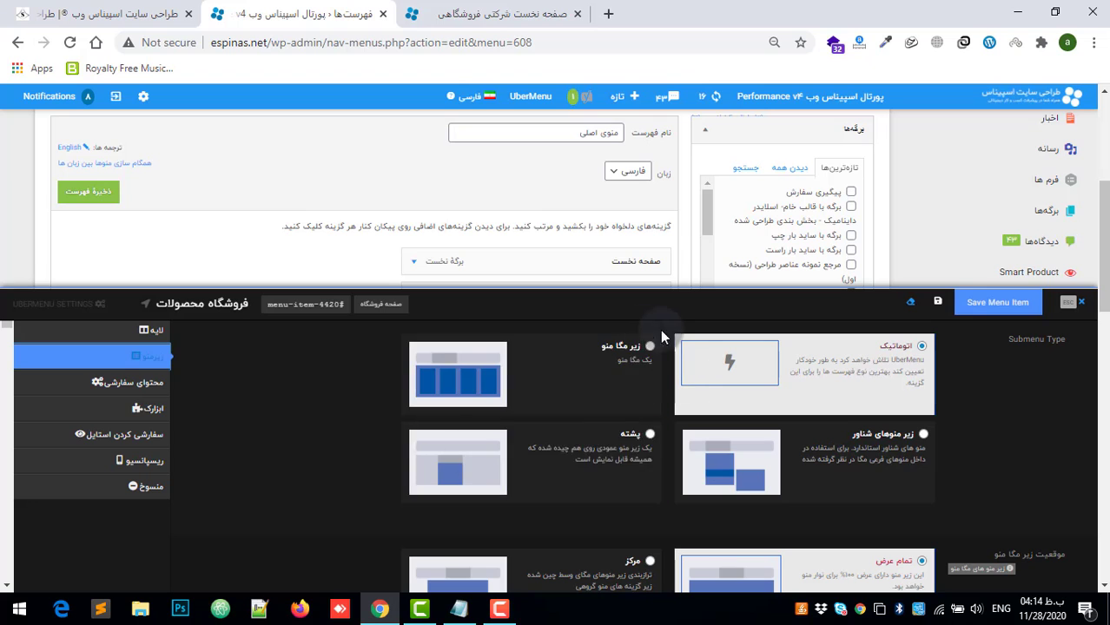
scroll(864, 458, "down", 3)
scroll(866, 460, "up", 5)
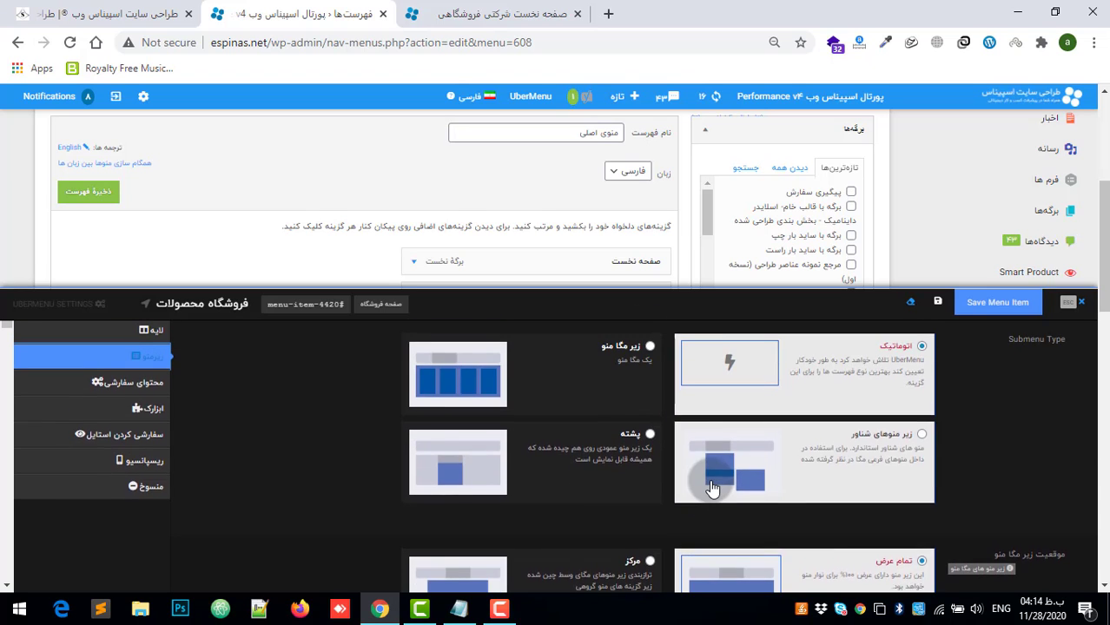
scroll(922, 450, "down", 2)
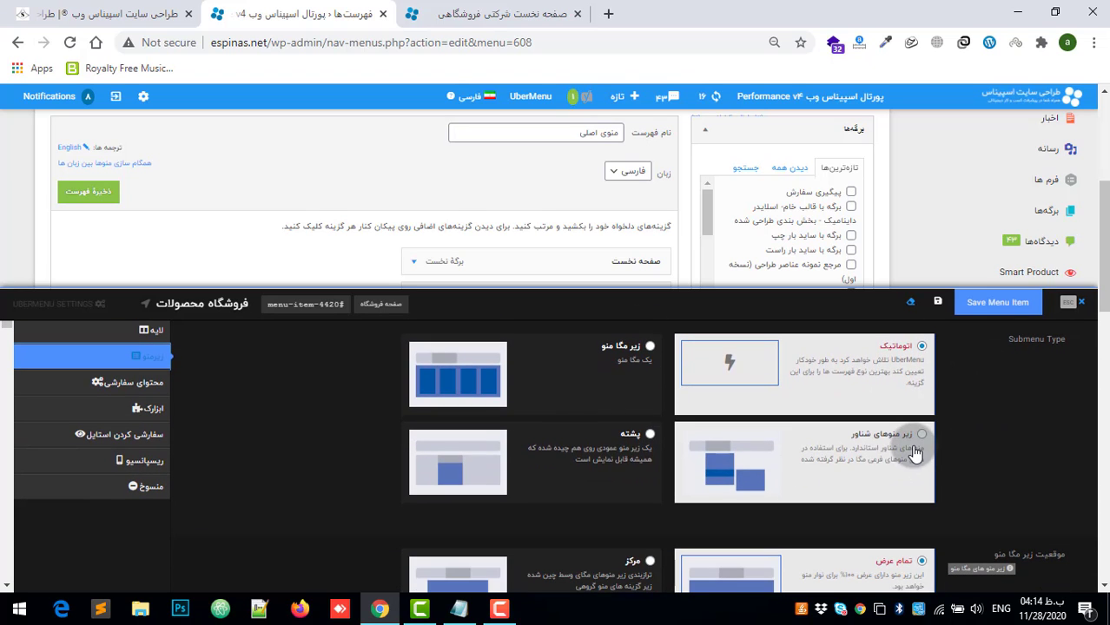
left_click(899, 443)
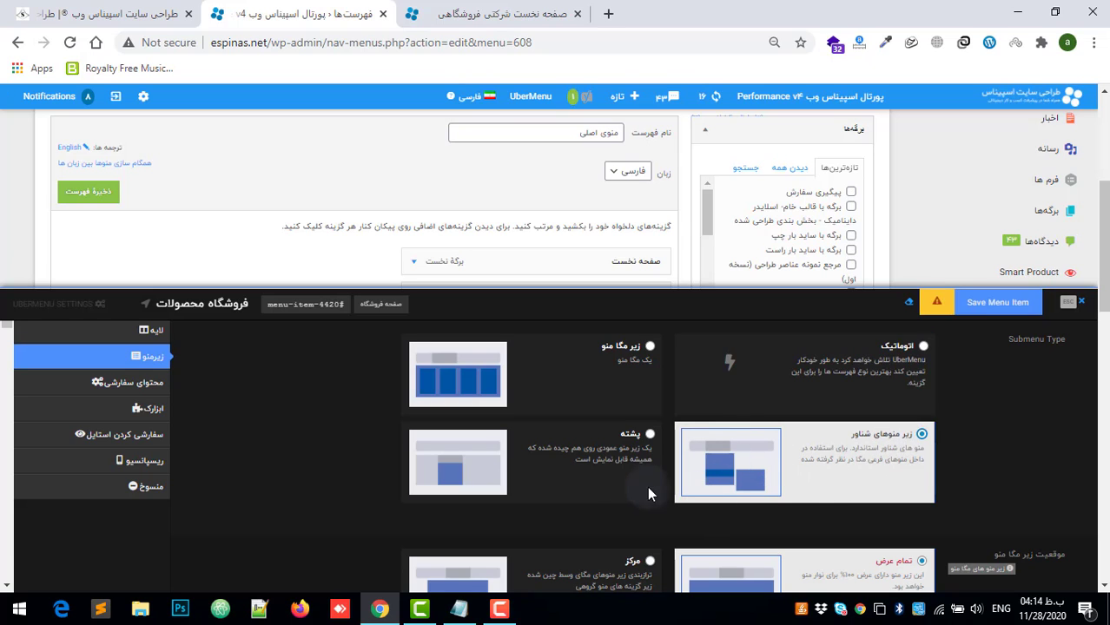
Step: Set the submenu type of فروشگاه محصولات to پشته and save the menu item
left_click(644, 434)
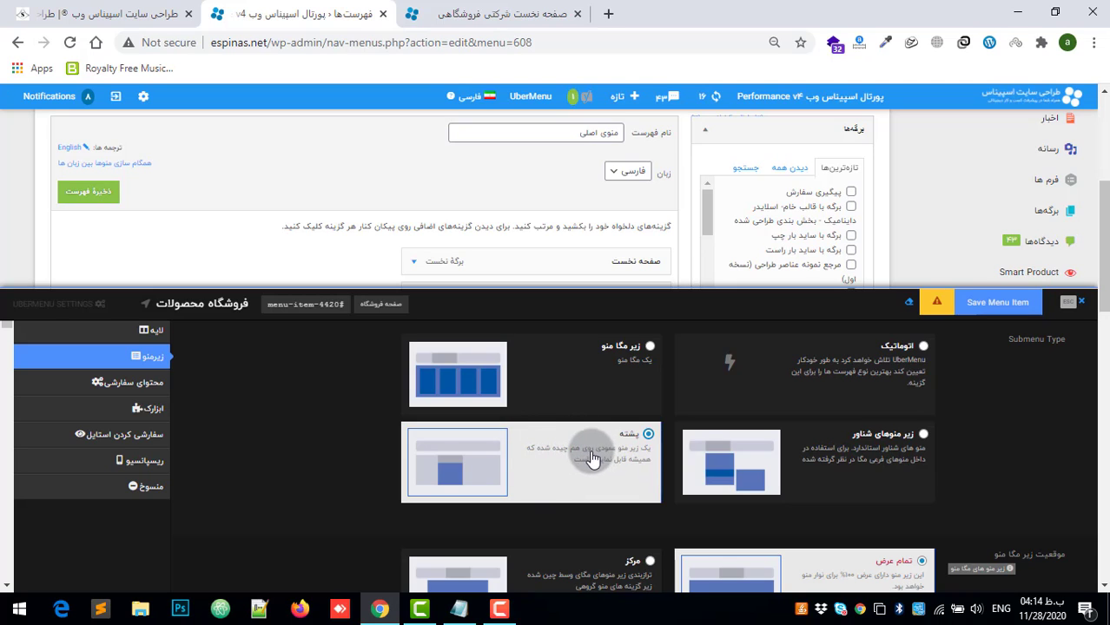
scroll(747, 434, "down", 1)
scroll(615, 458, "up", 2)
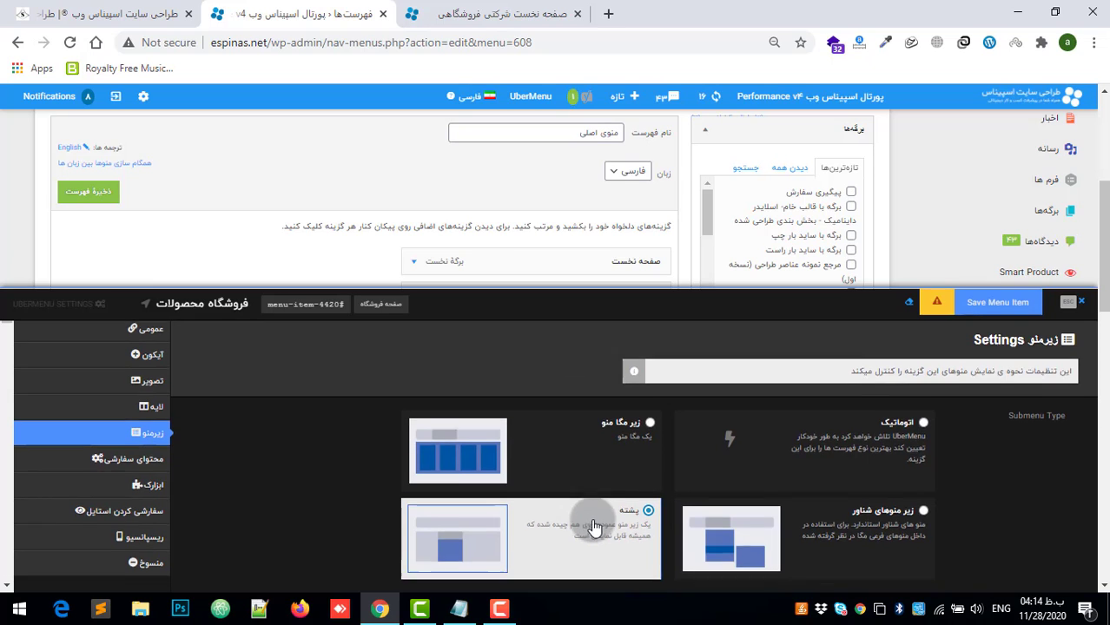
scroll(595, 520, "down", 1)
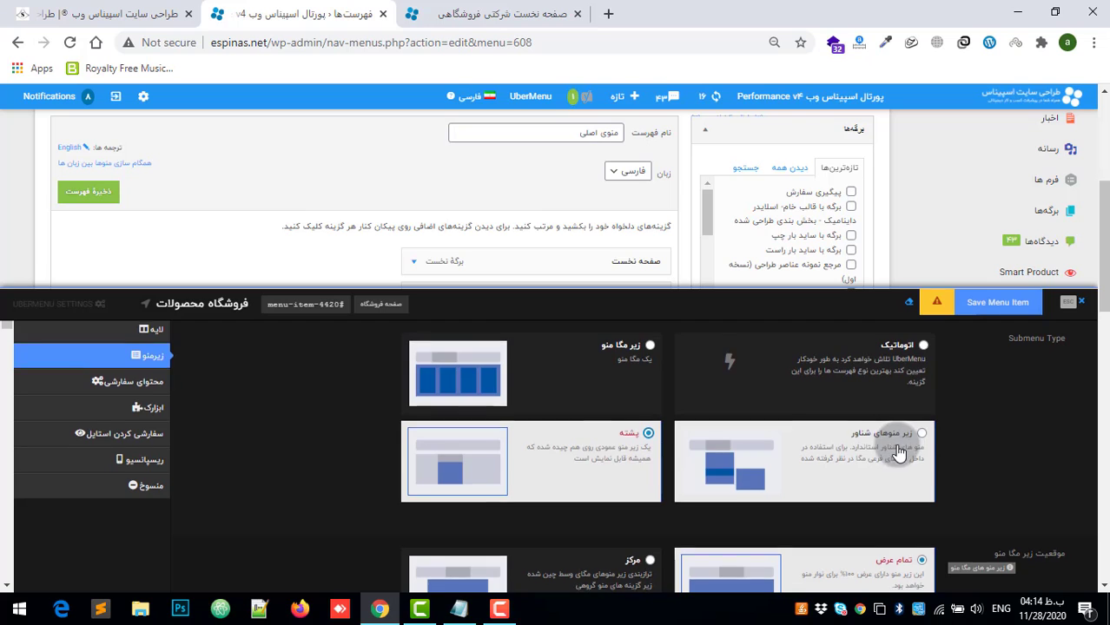
scroll(903, 434, "down", 2)
scroll(347, 556, "up", 3)
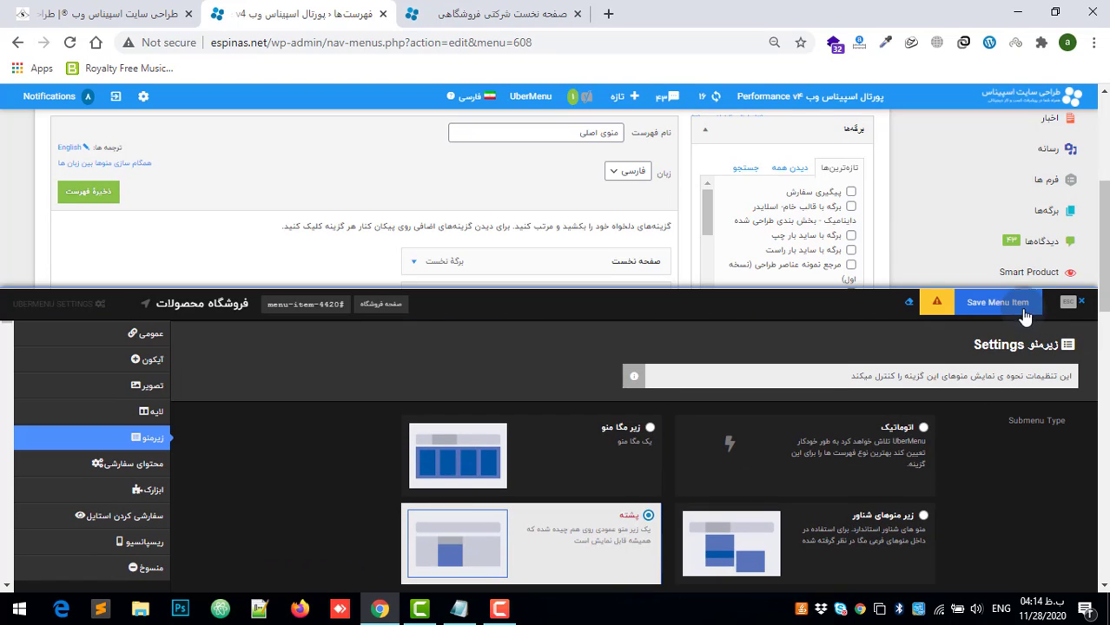
left_click(1001, 309)
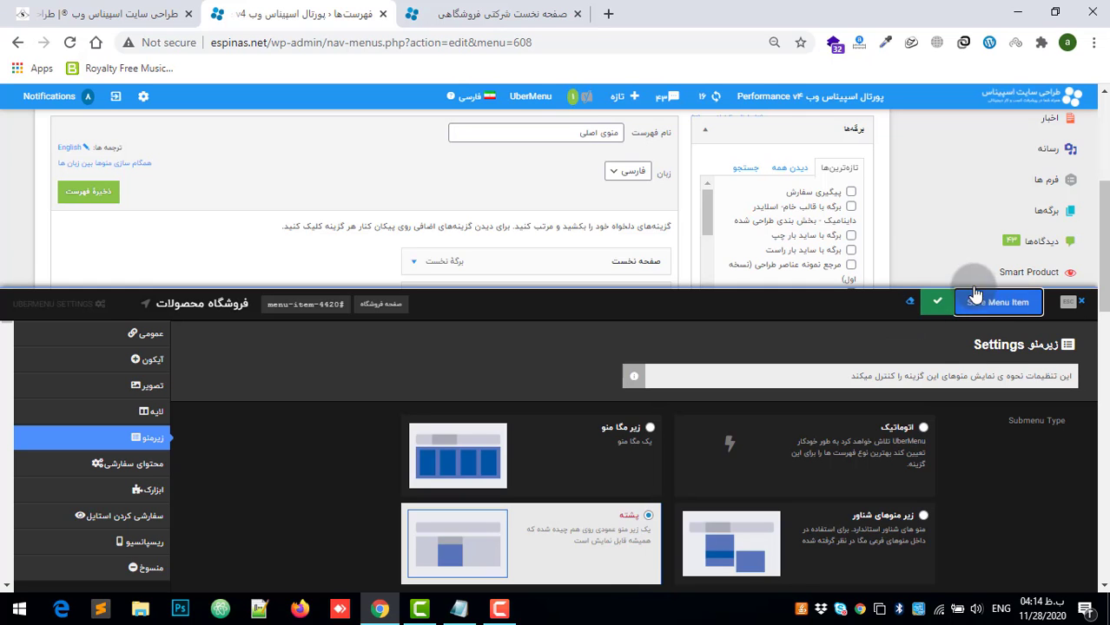
Step: Close the item's UberMenu settings and reload the homepage to check how the فروشگاه محصولات submenu is displayed
left_click(1080, 301)
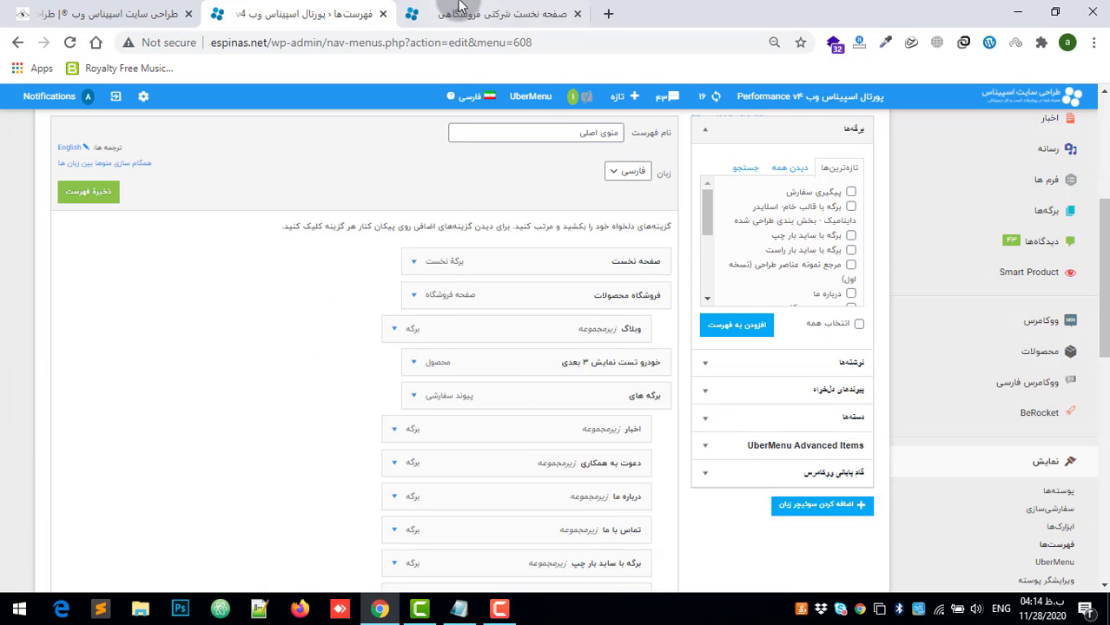
left_click(460, 7)
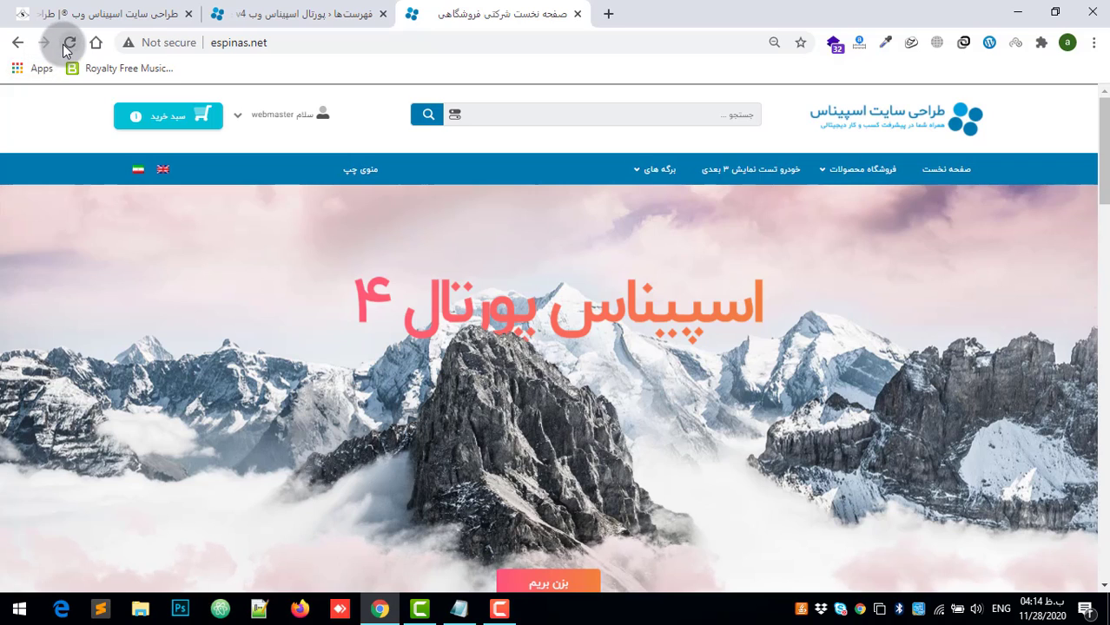
left_click(69, 43)
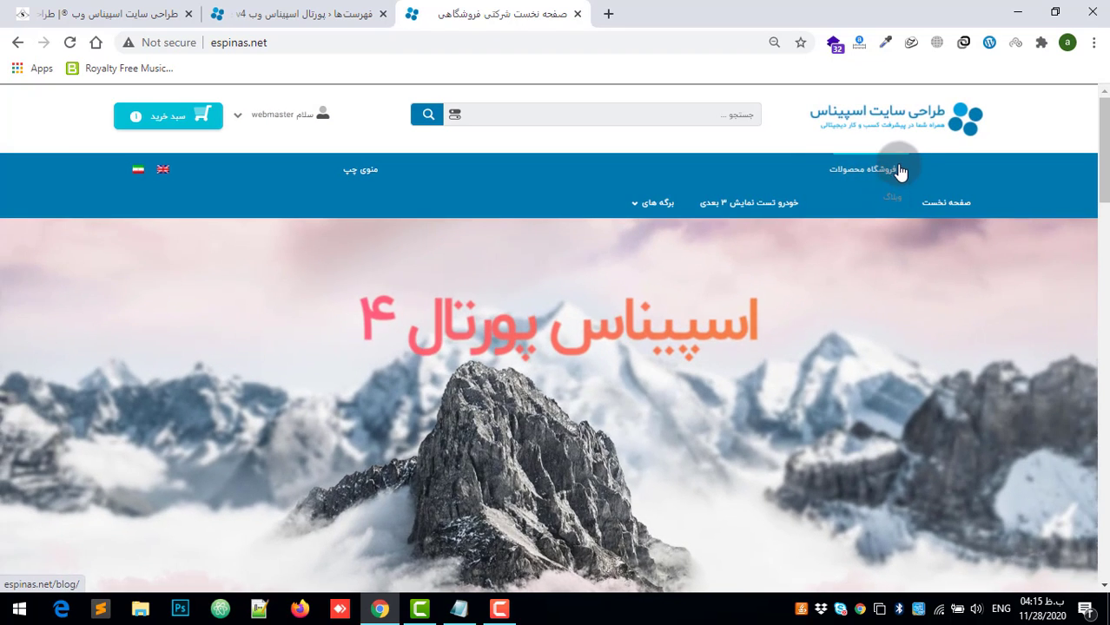
Step: Reopen the UberMenu settings of فروشگاه محصولات, set its submenu type to زیر منوهای شناور, and save the menu item
left_click(299, 13)
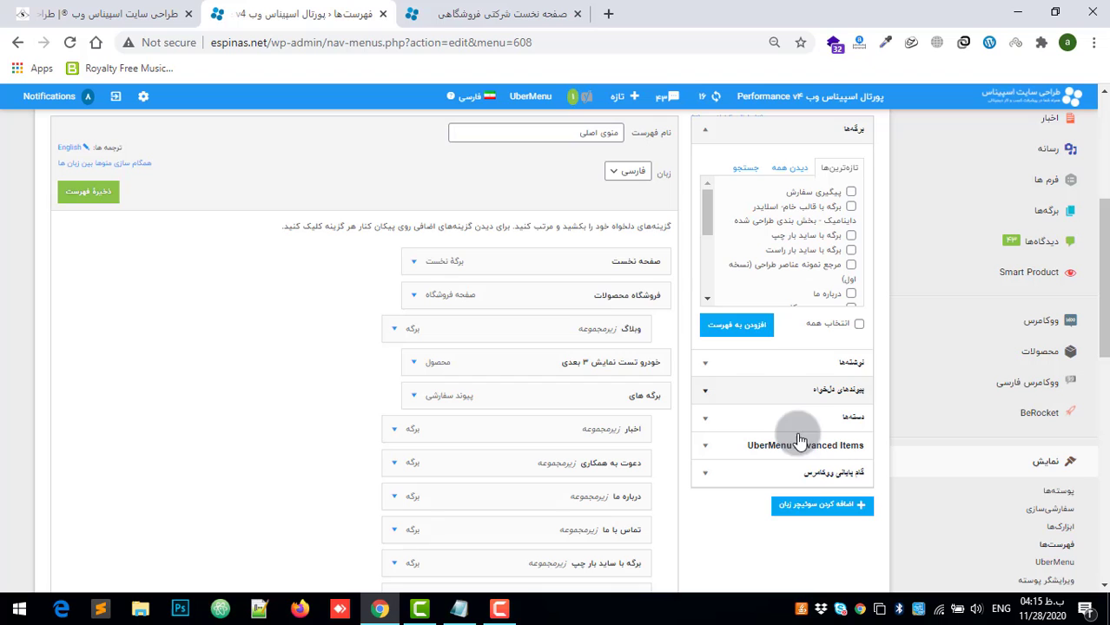
left_click(576, 295)
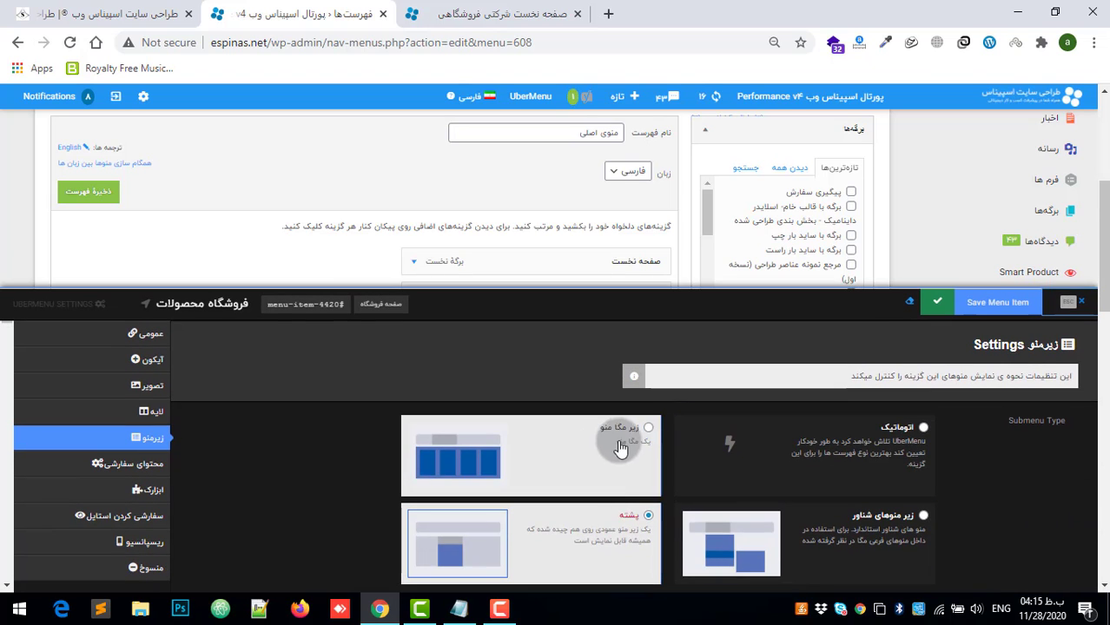
left_click(629, 529)
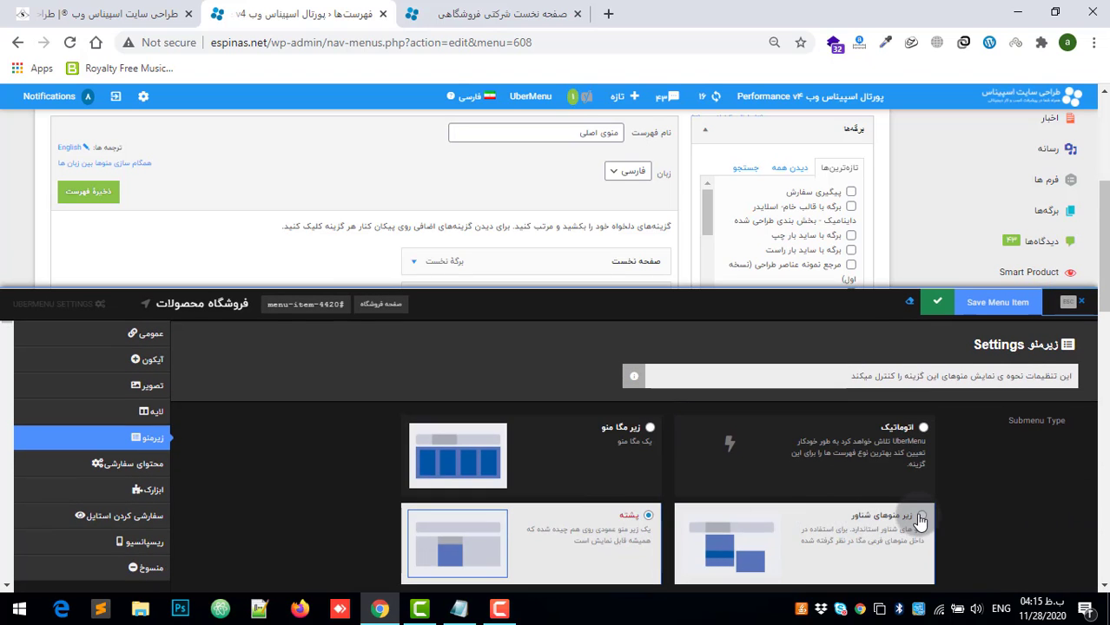
left_click(920, 519)
scroll(716, 504, "down", 3)
scroll(521, 495, "up", 3)
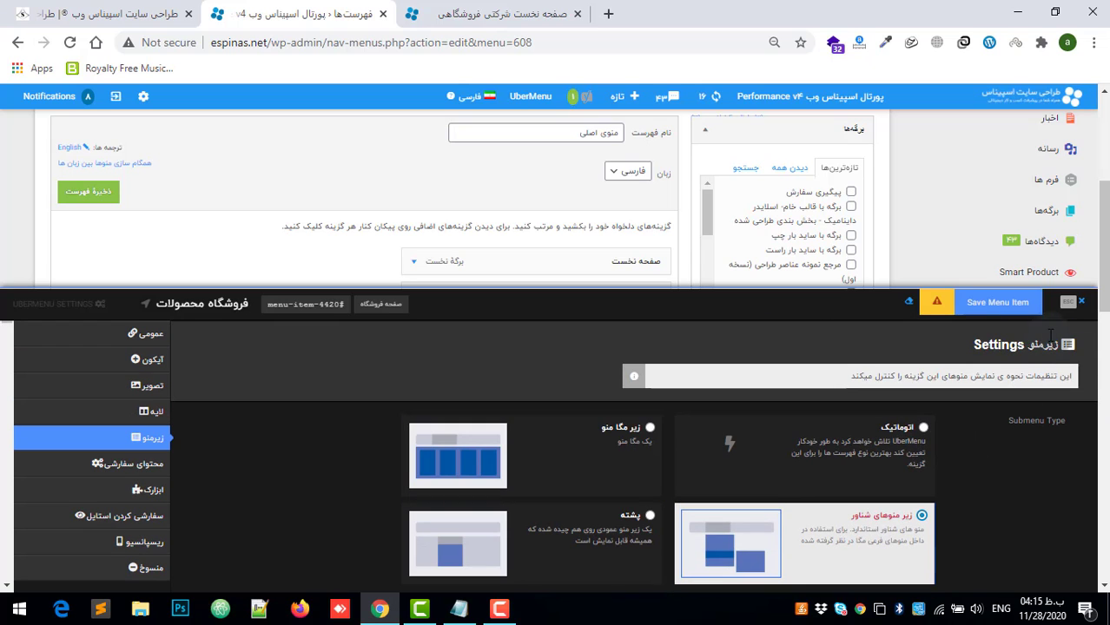
left_click(777, 526)
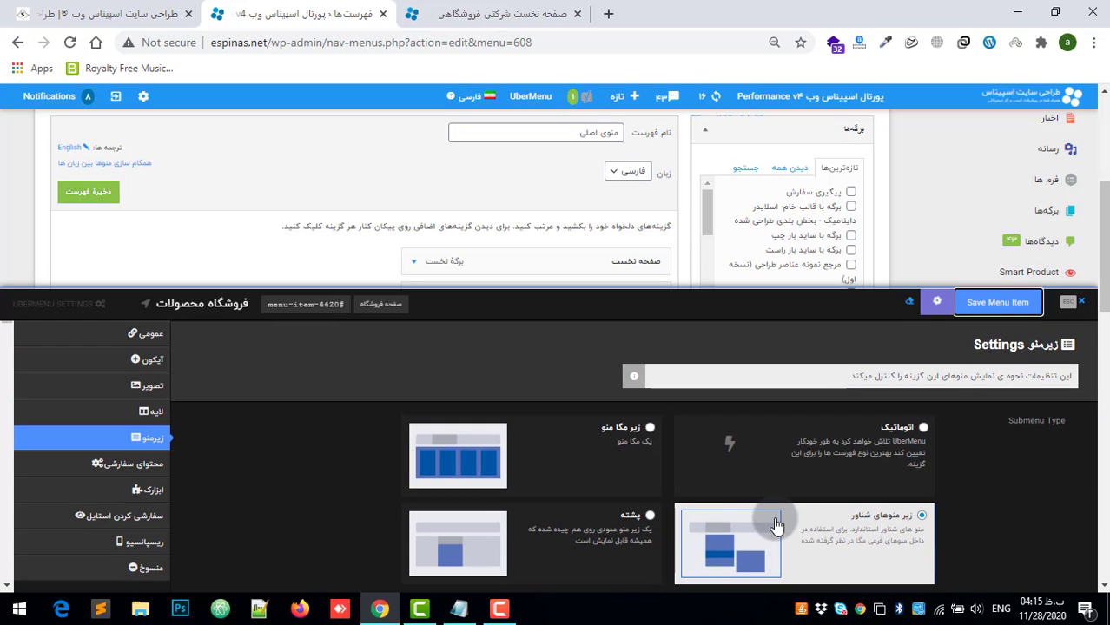
left_click(997, 302)
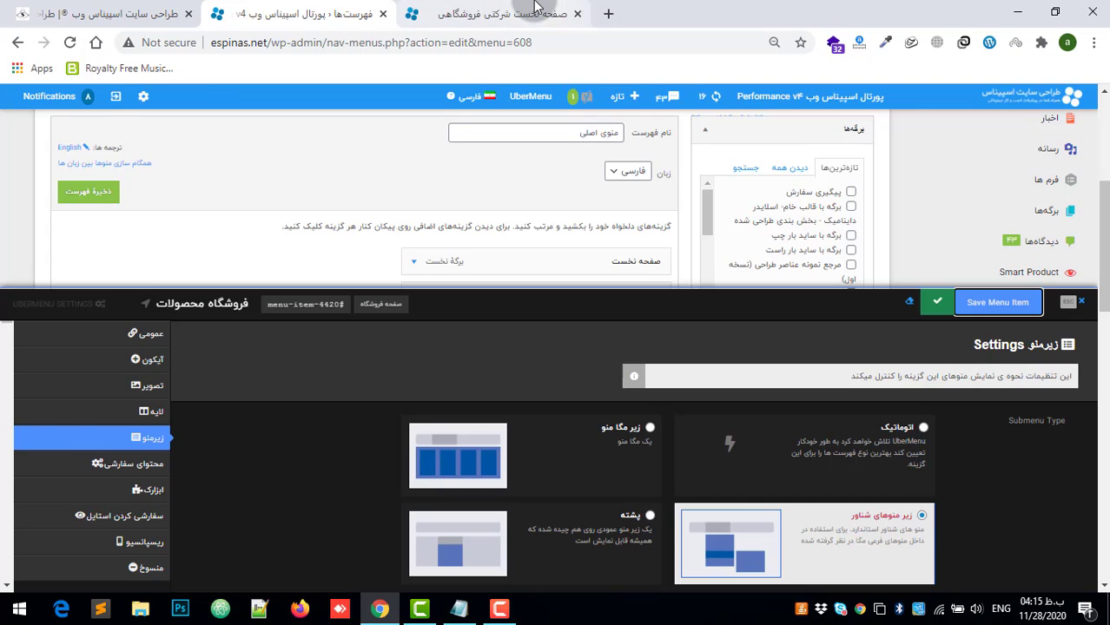
Step: Reload the homepage and examine the فروشگاه محصولات submenu in the navigation bar
left_click(495, 14)
left_click(72, 41)
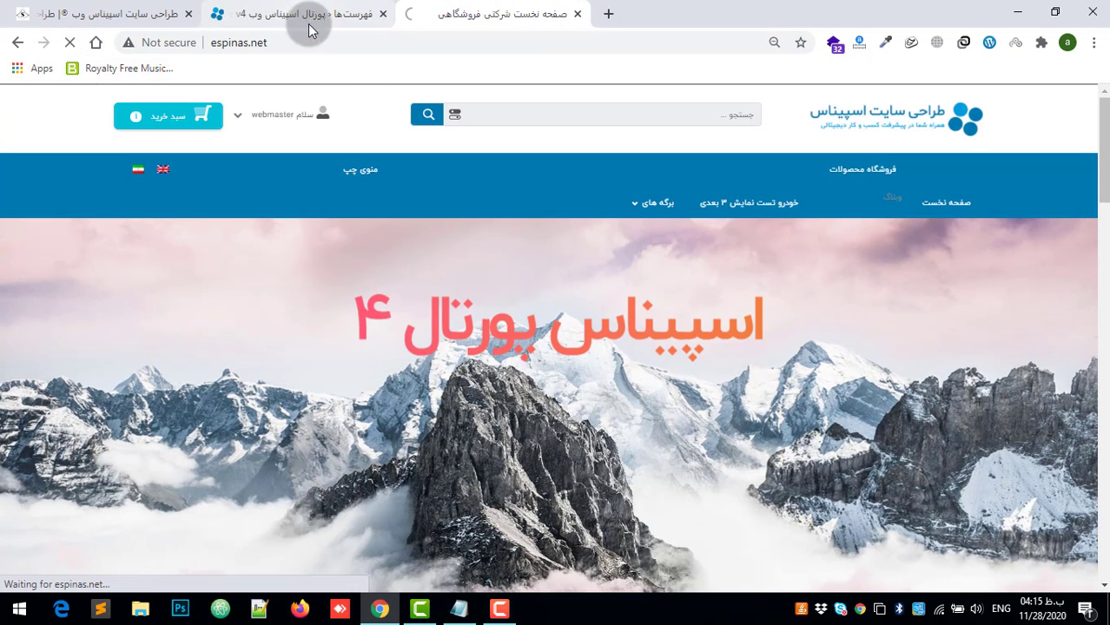
left_click(351, 8)
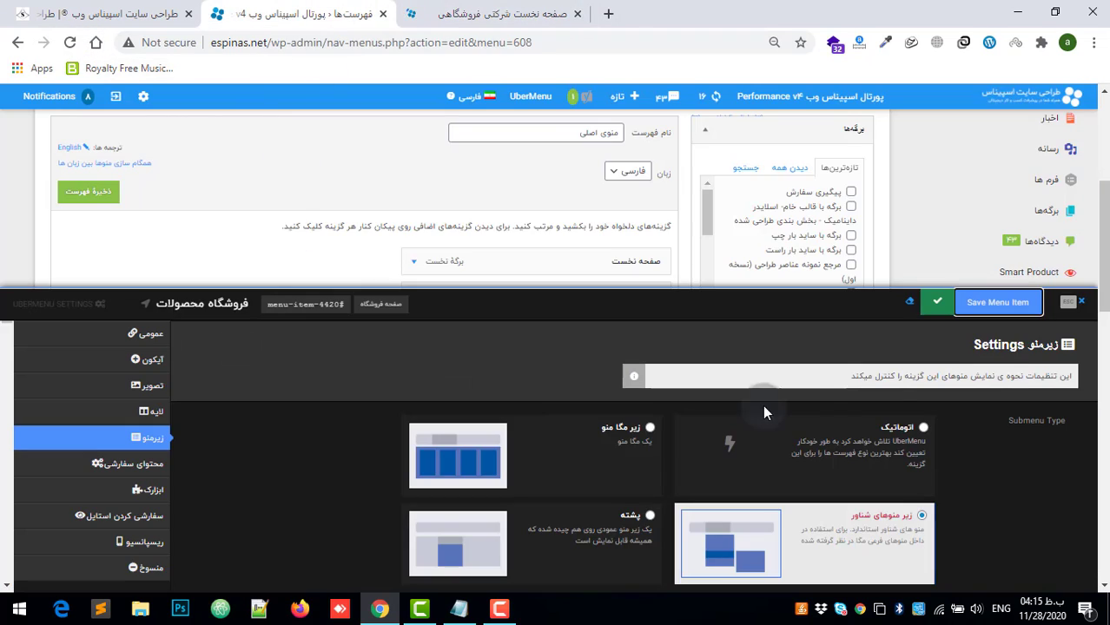
left_click(544, 5)
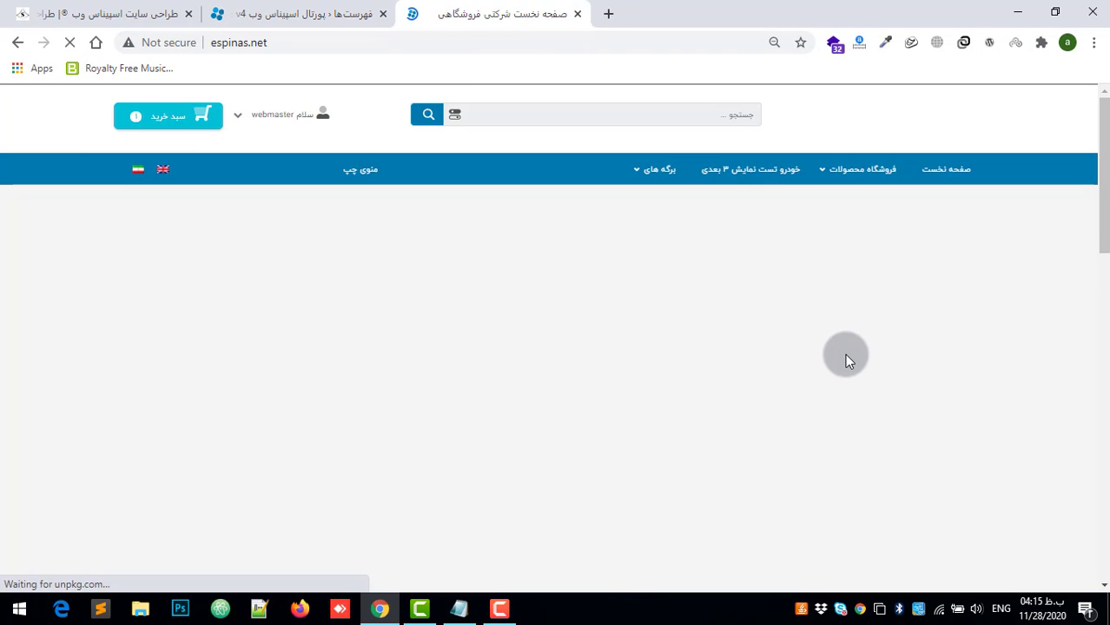
mouse_move(825, 176)
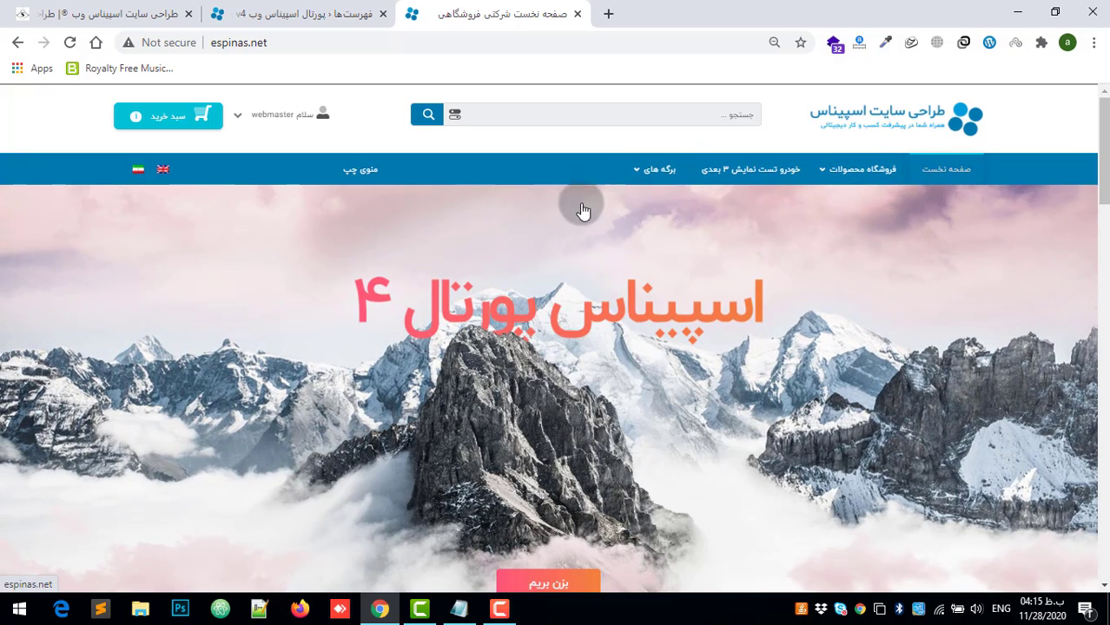
Step: Delete the وبلاگ subitem under فروشگاه محصولات from the منوی اصلی structure and save the menu
left_click(345, 7)
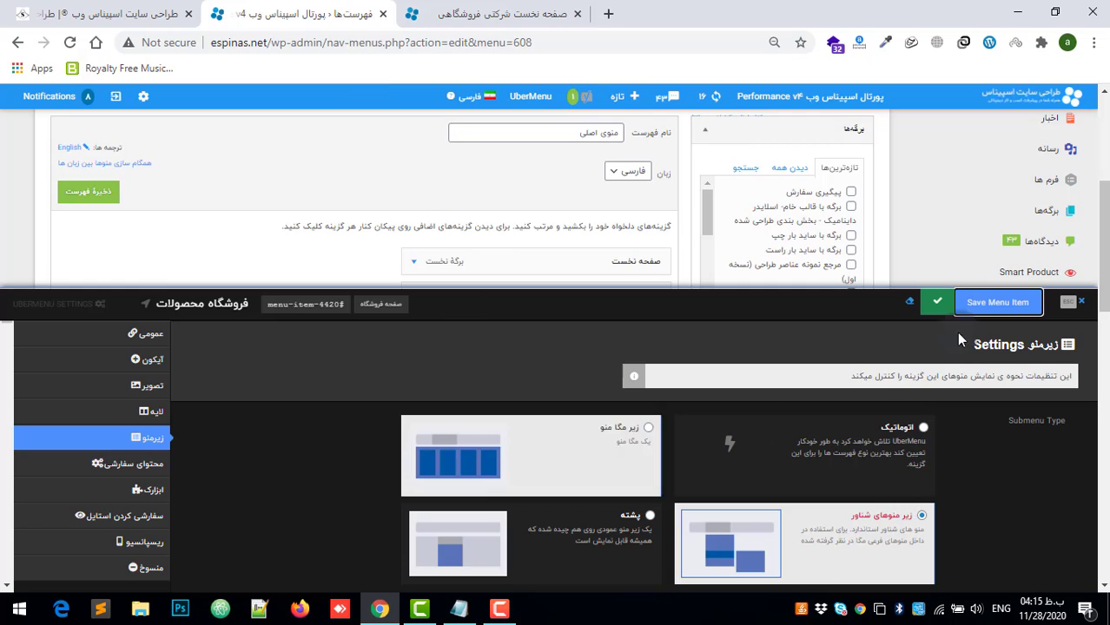
left_click(1081, 302)
scroll(490, 419, "down", 4)
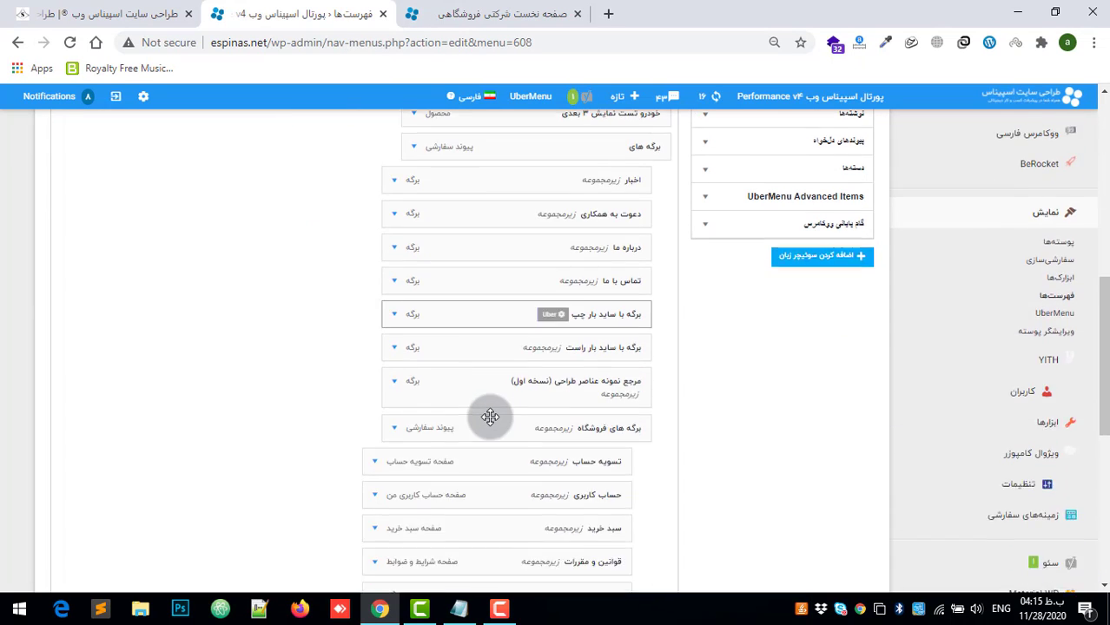
scroll(491, 418, "up", 10)
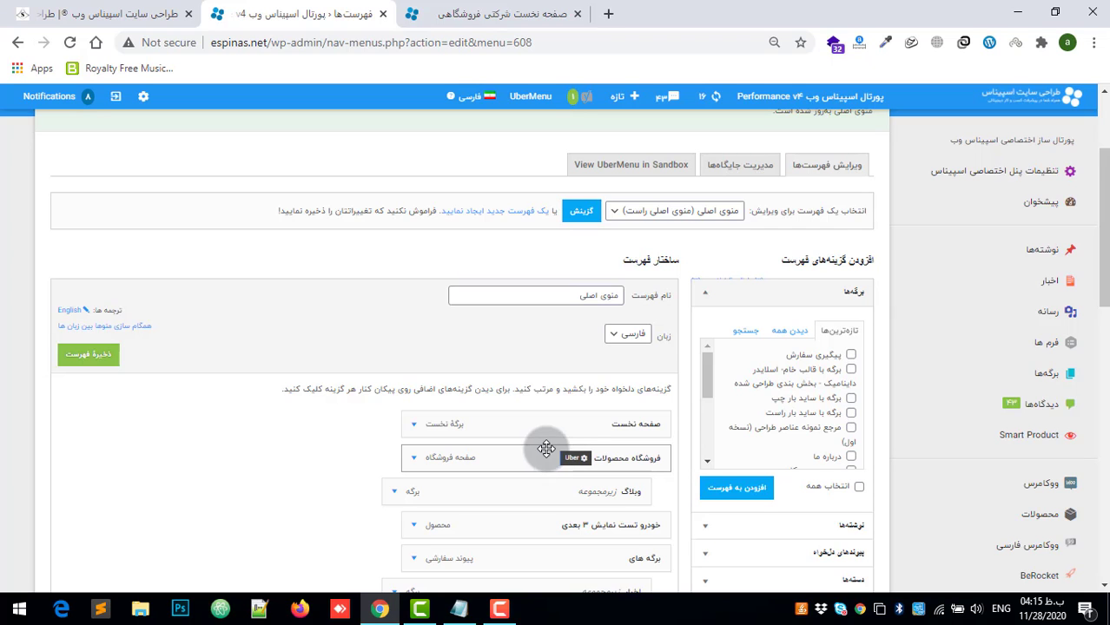
scroll(599, 383, "down", 3)
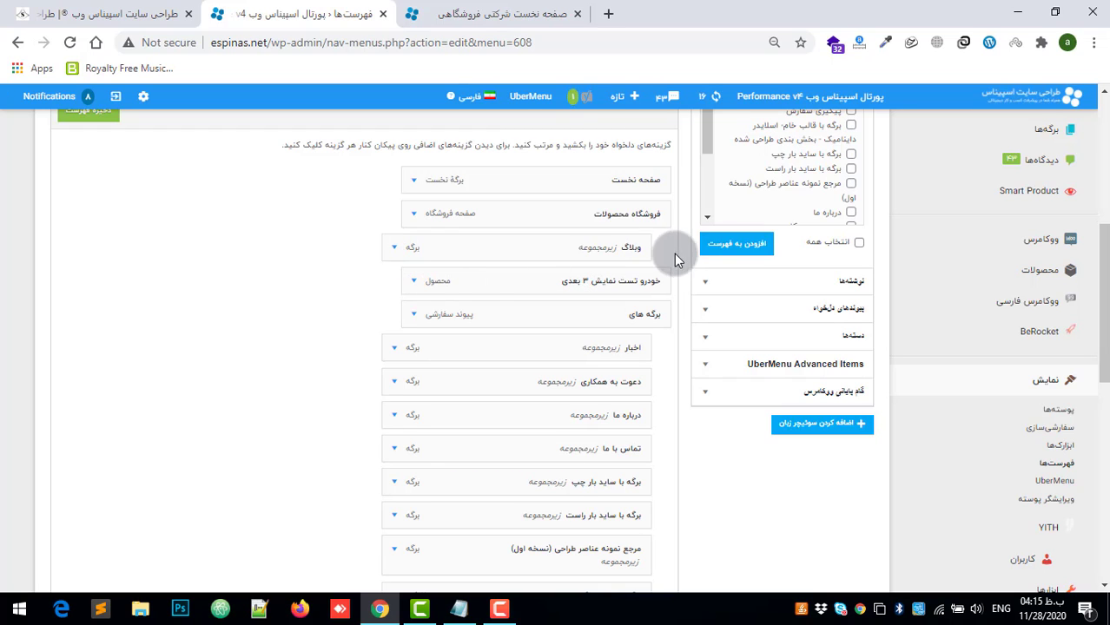
left_click(394, 247)
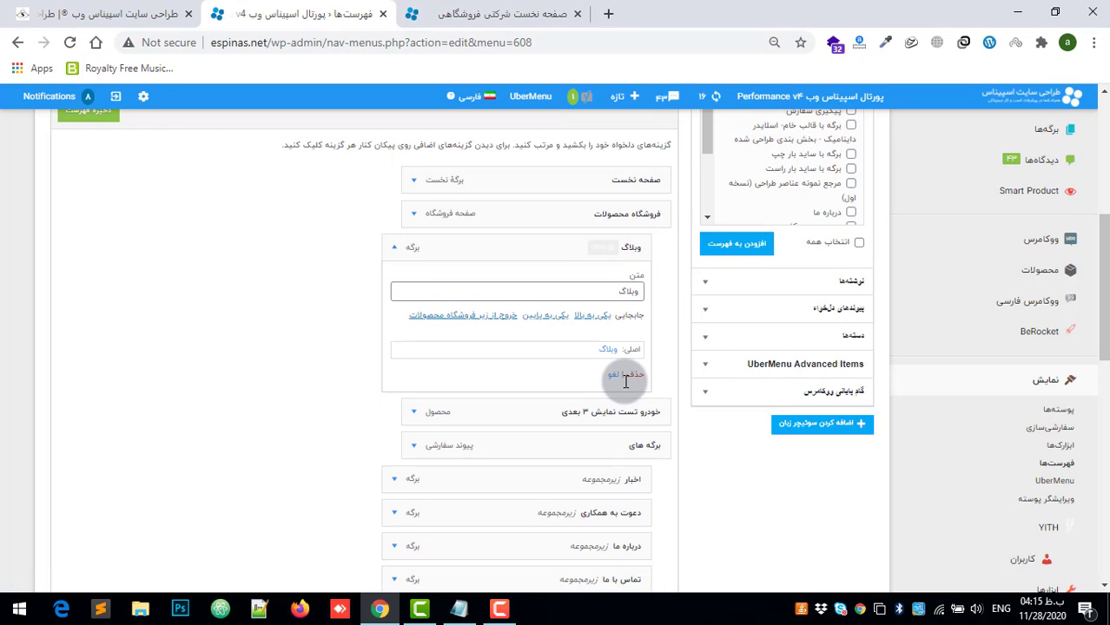
left_click(395, 248)
left_click(395, 249)
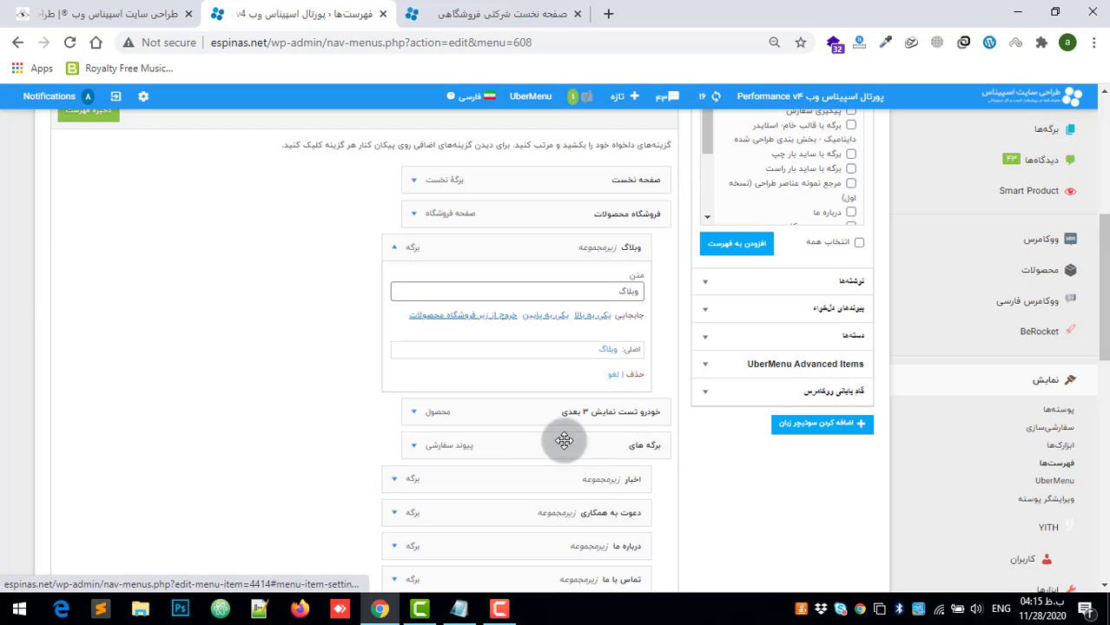
left_click(632, 382)
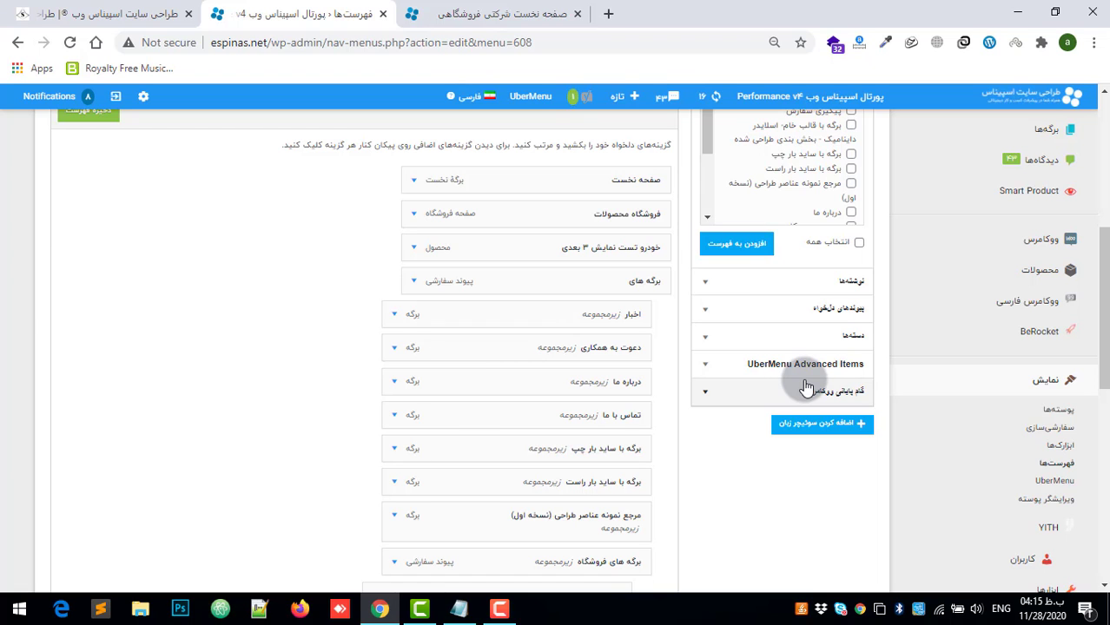
scroll(62, 279, "up", 5)
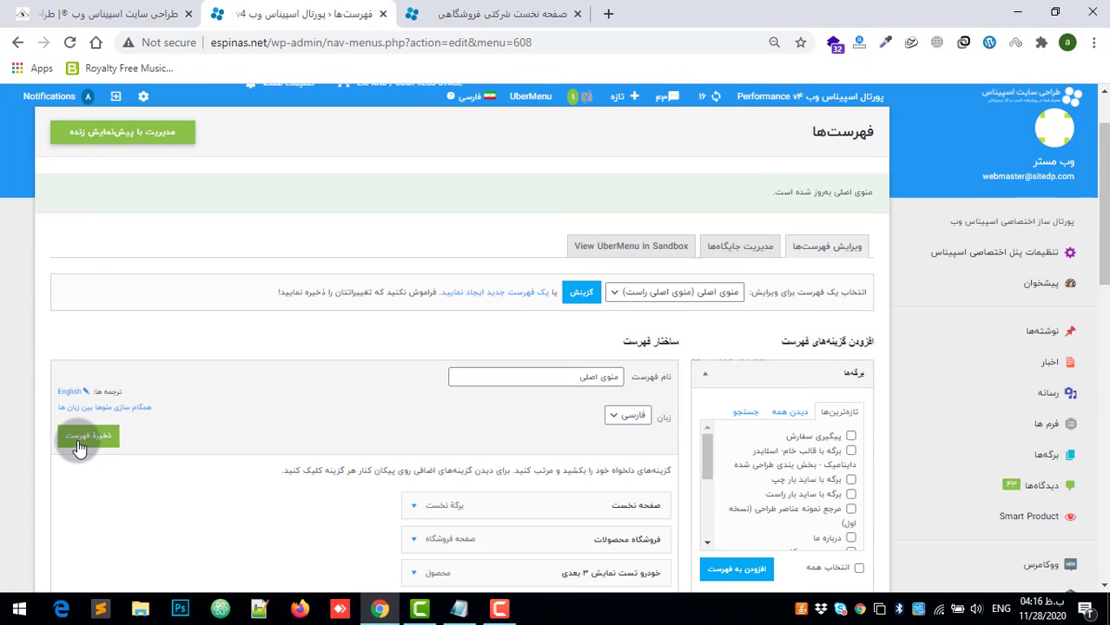
left_click(78, 446)
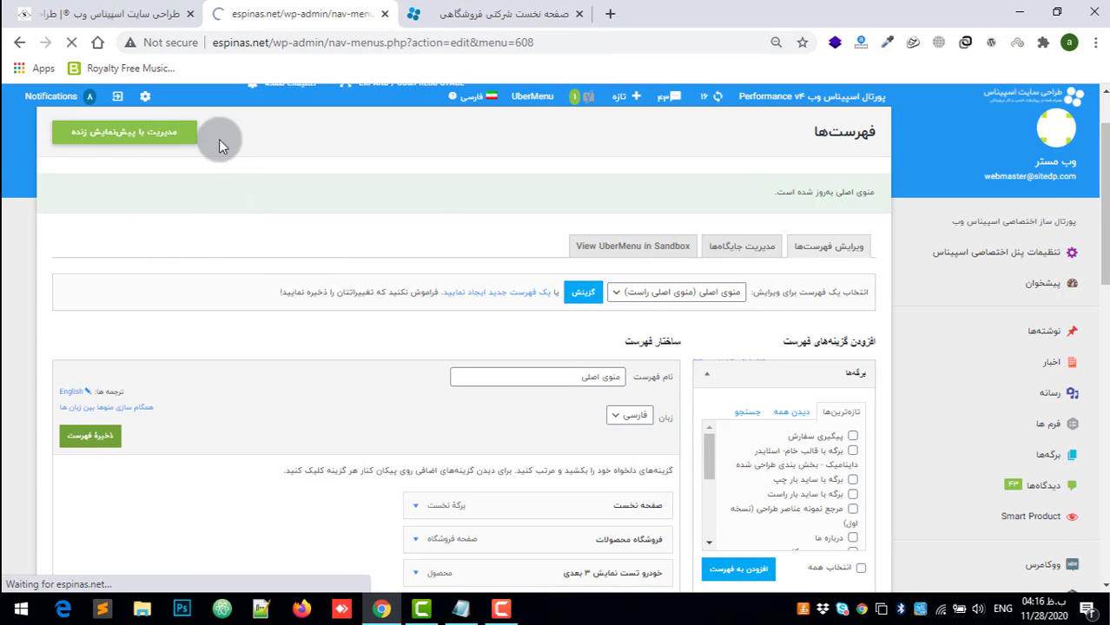
Step: Reload the homepage to check the فروشگاه محصولات entry without وبلاگ, and return to the menu editor
left_click(469, 14)
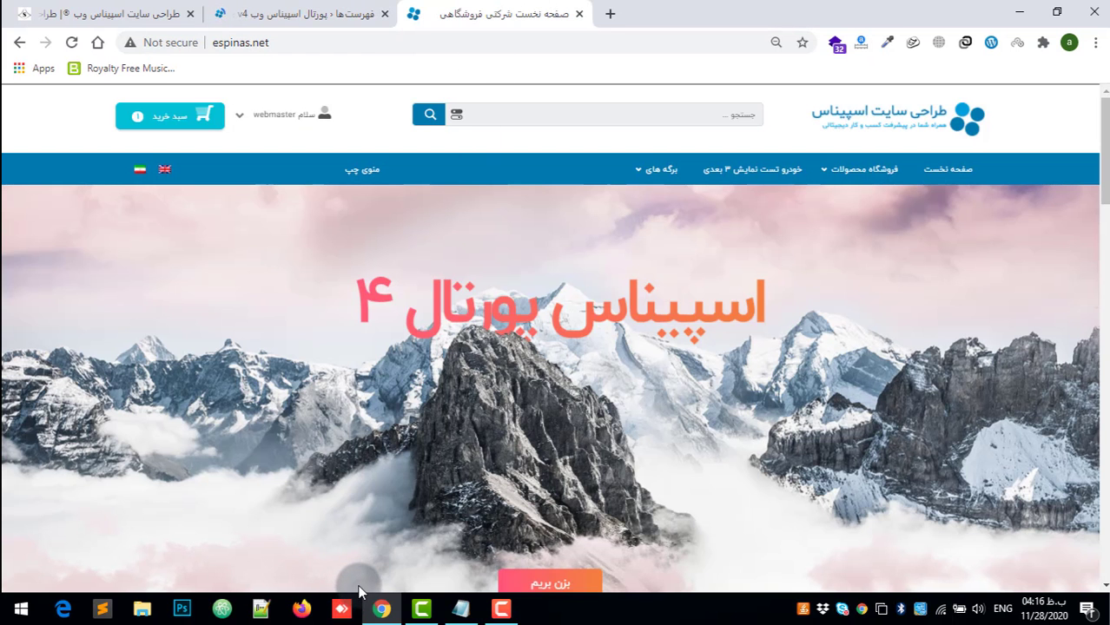
key("F5")
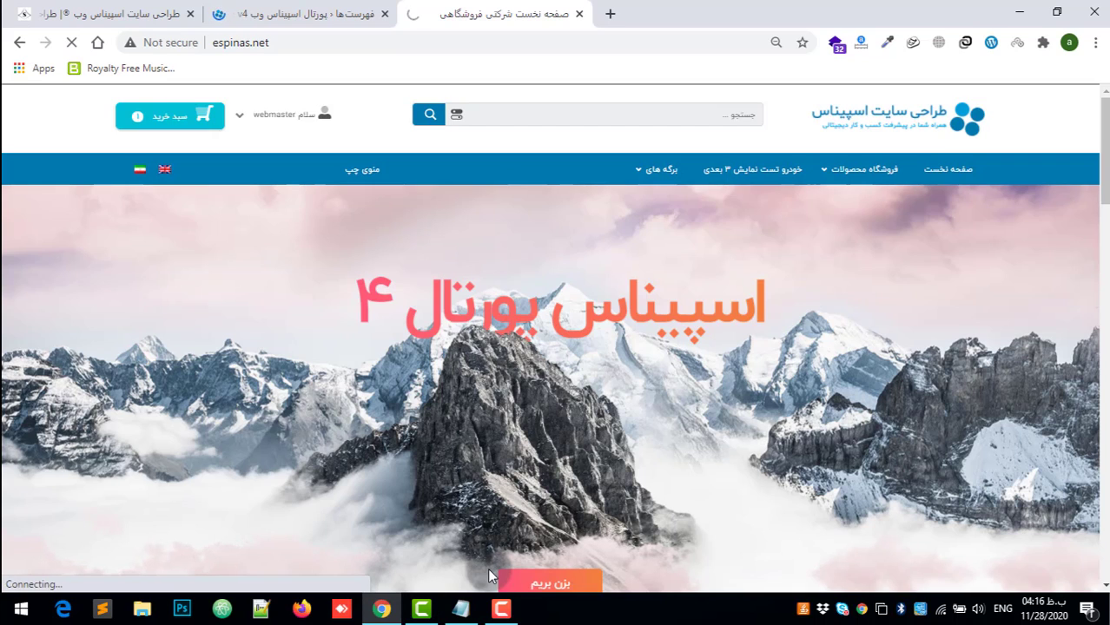
left_click(824, 167)
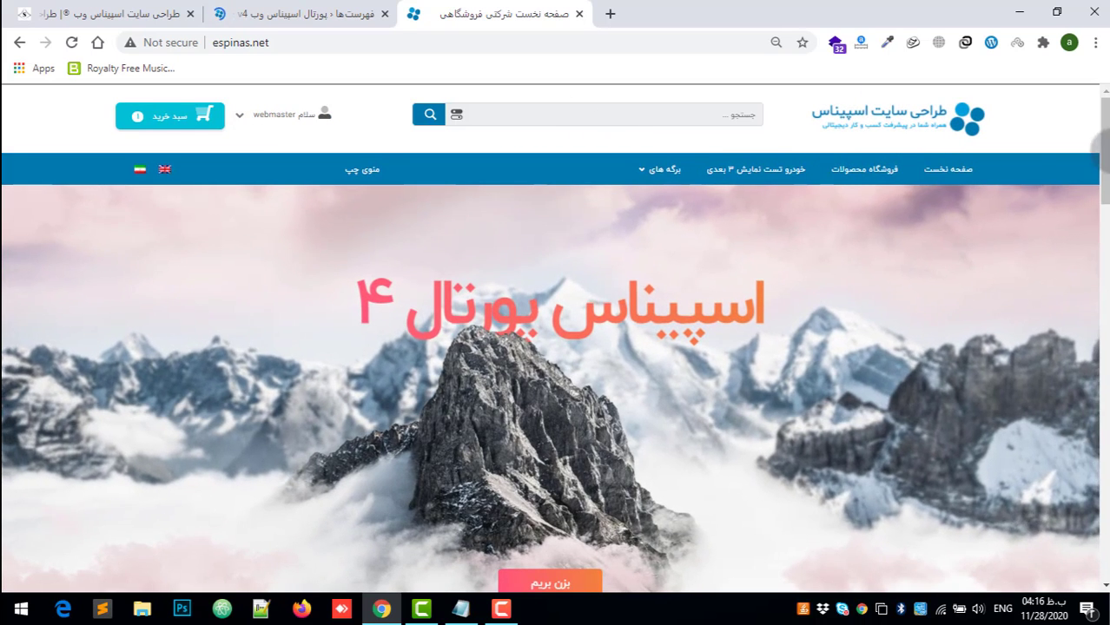
left_click(301, 10)
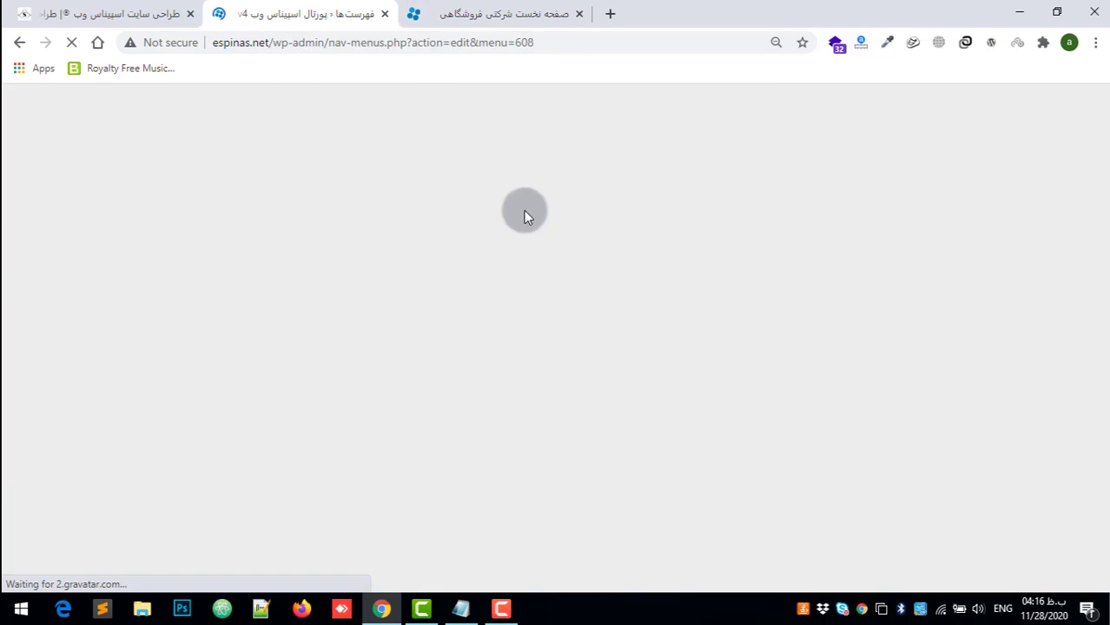
Step: Add the وبلاگ page from the full list of برگه‌ها to the منوی اصلی structure
scroll(561, 343, "down", 4)
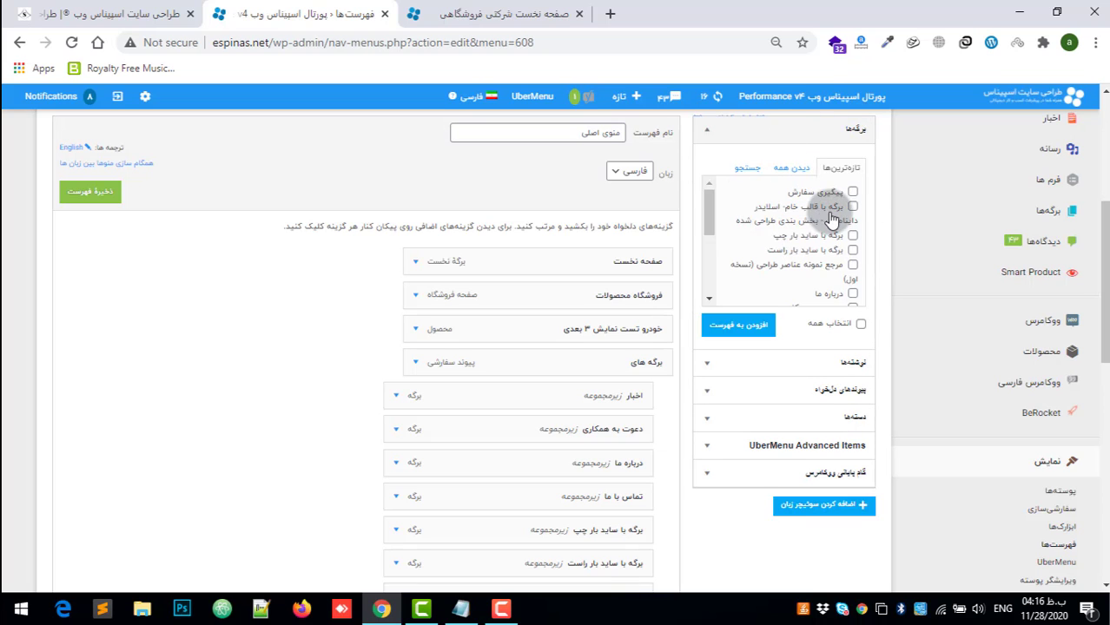
scroll(832, 214, "down", 1)
left_click(790, 167)
scroll(808, 249, "down", 5)
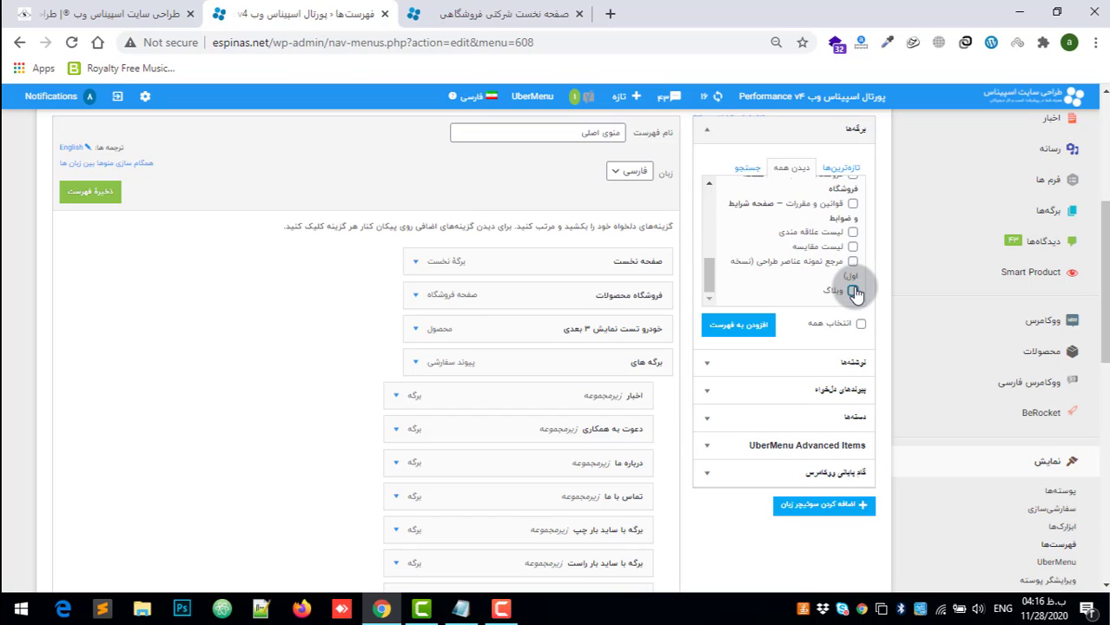
left_click(853, 291)
left_click(743, 329)
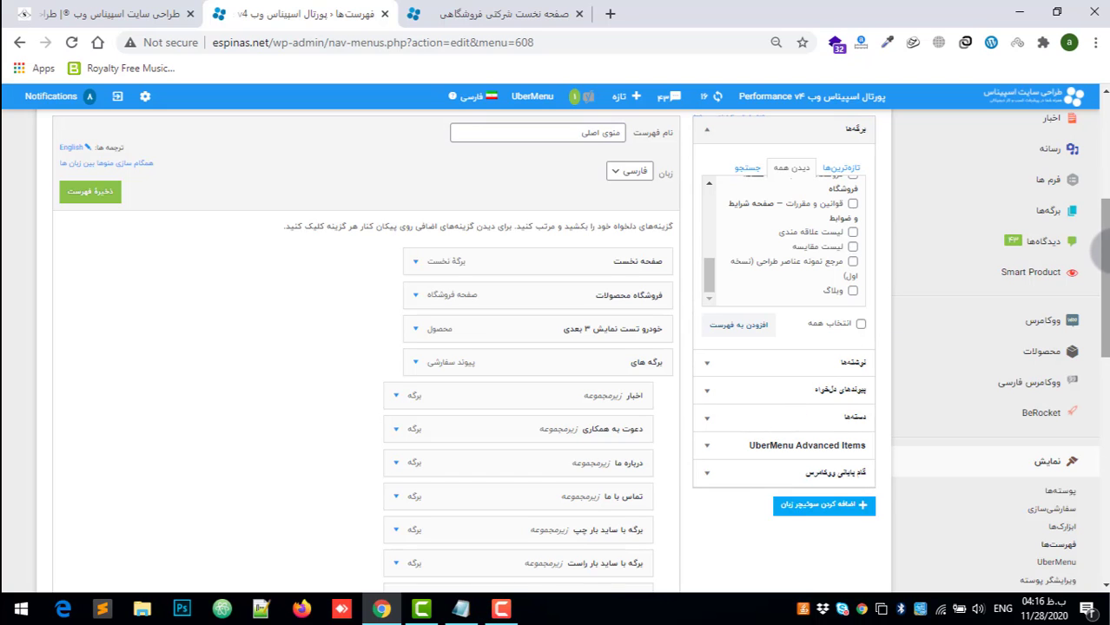
Step: Move the new وبلاگ item up to top level between فروشگاه محصولات and خودرو تست نمایش ۳ بعدی
left_click_drag(1106, 255, 1092, 411)
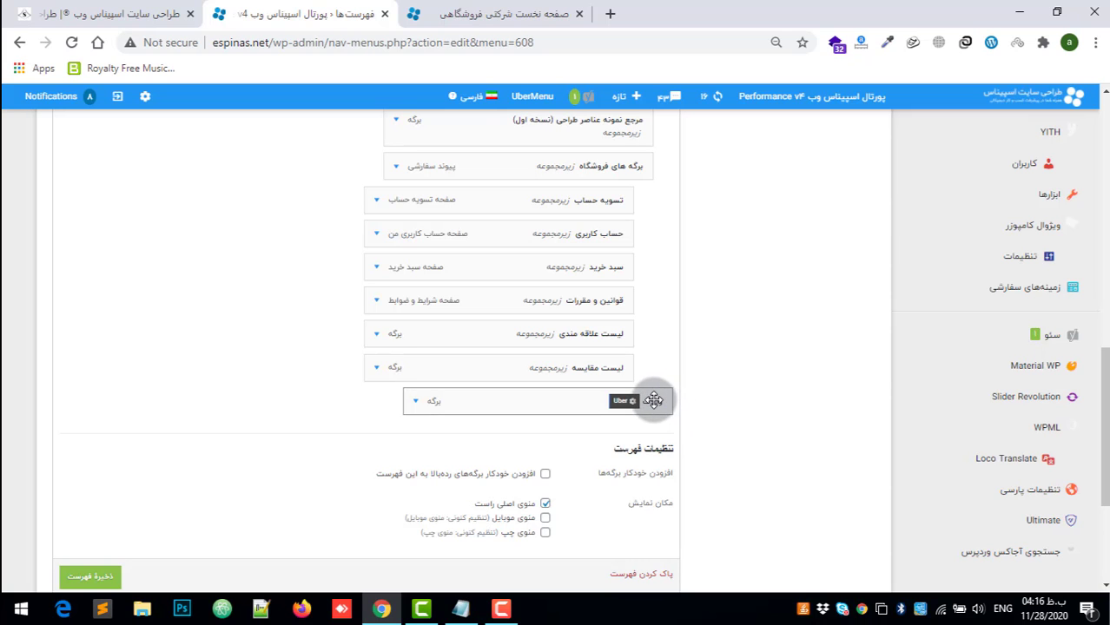
left_click_drag(653, 400, 664, 324)
scroll(601, 198, "up", 4)
scroll(632, 167, "up", 6)
scroll(681, 463, "down", 2)
scroll(649, 492, "down", 2)
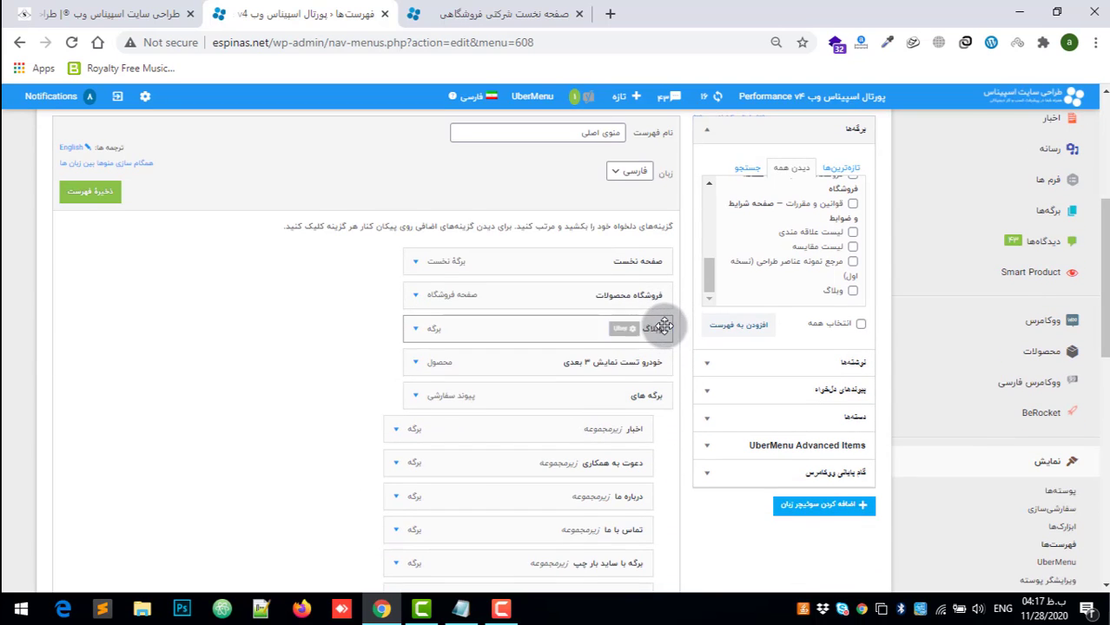
Step: Nest دعوت به همکاری, درباره ما and تماس با ما progressively deeper under اخبار, and return them to direct subitems of برگه های
scroll(623, 404, "down", 2)
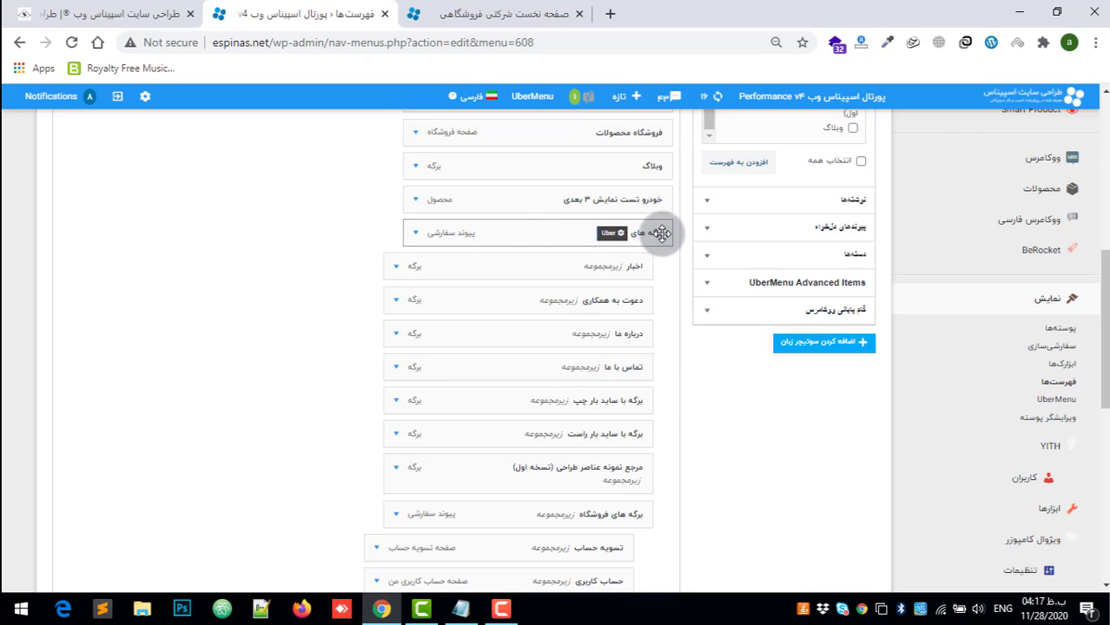
left_click_drag(662, 233, 591, 333)
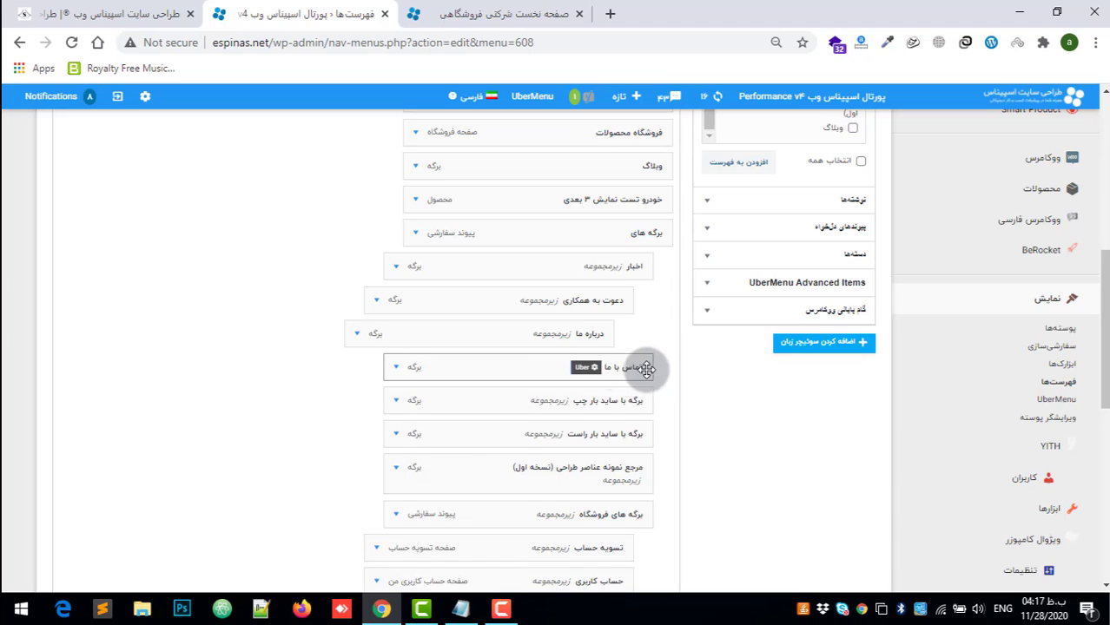
left_click_drag(639, 367, 599, 382)
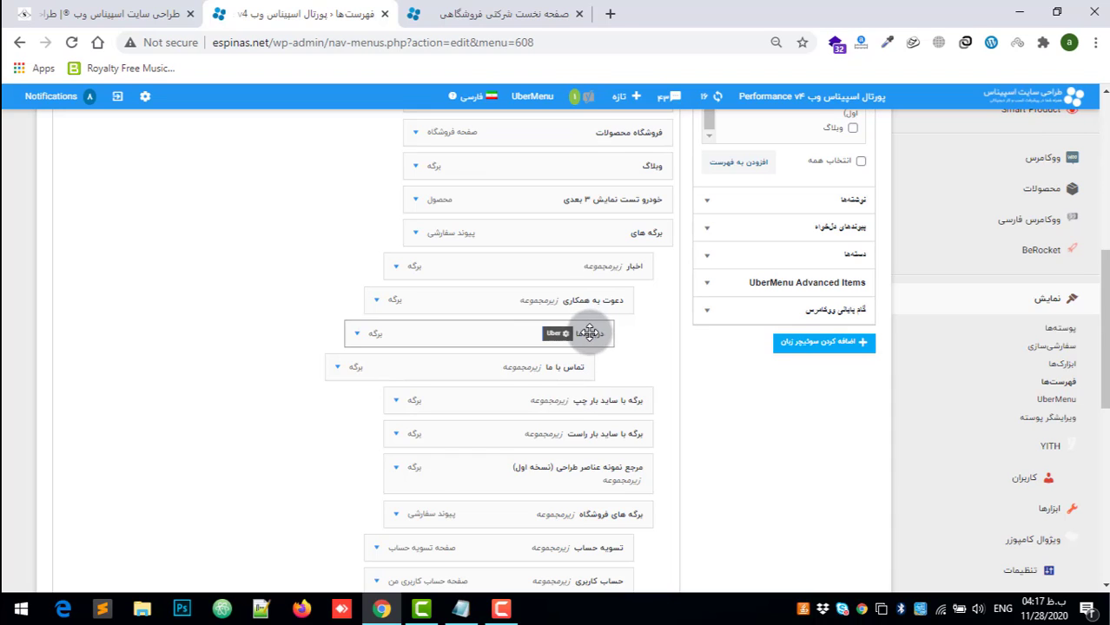
left_click_drag(590, 332, 613, 332)
left_click_drag(592, 369, 638, 307)
Step: Save منوی اصلی and load منوی موبایل for editing, confirming leaving the current page
scroll(622, 326, "down", 5)
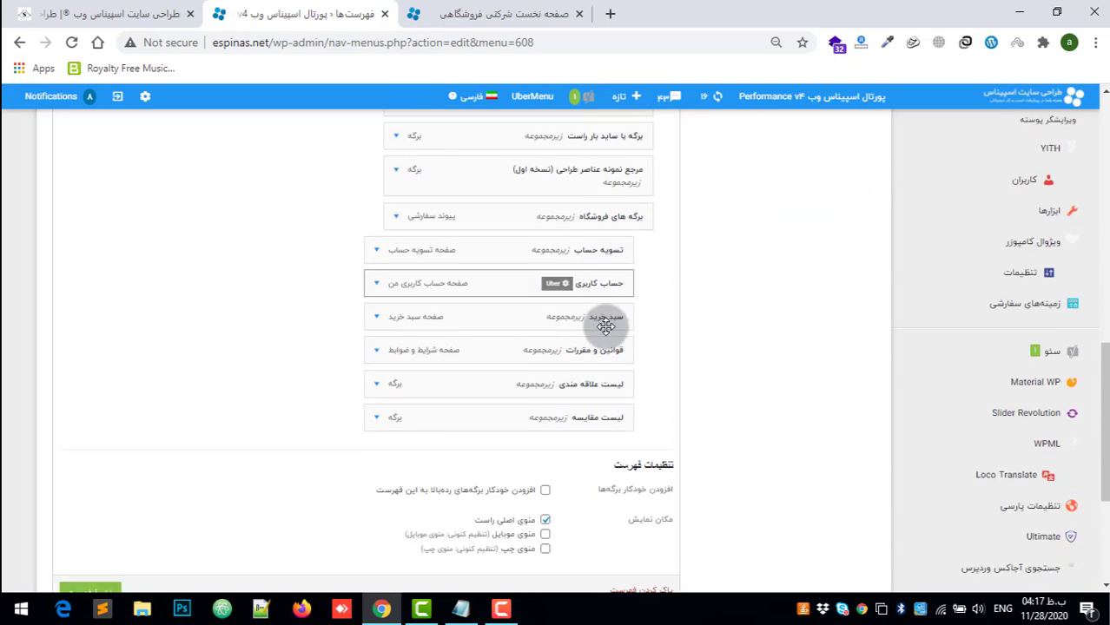
left_click(90, 484)
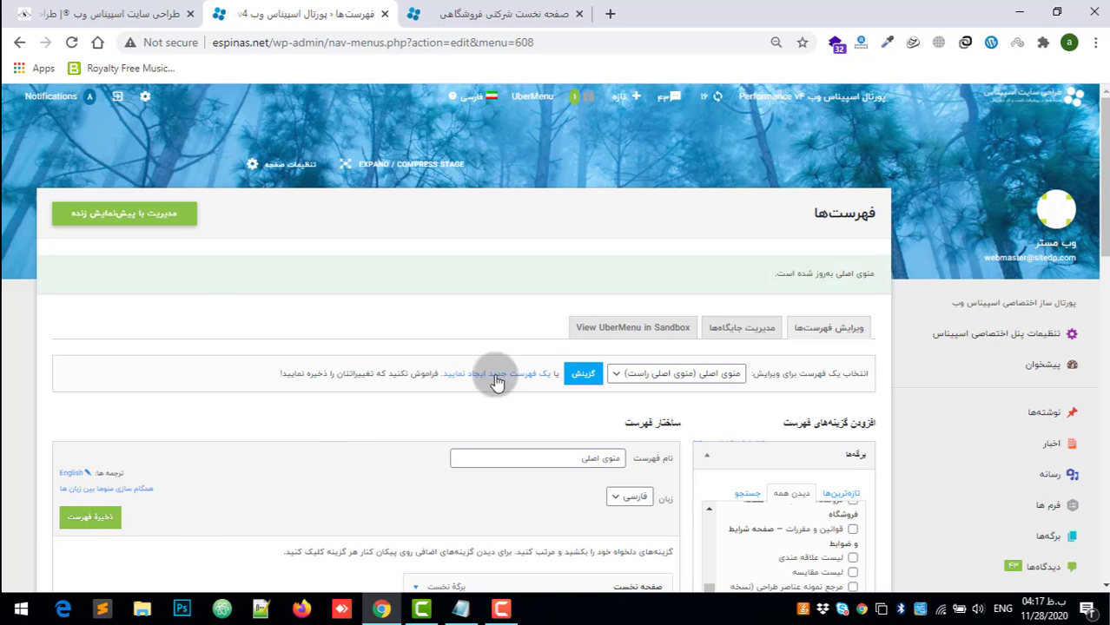
left_click(670, 373)
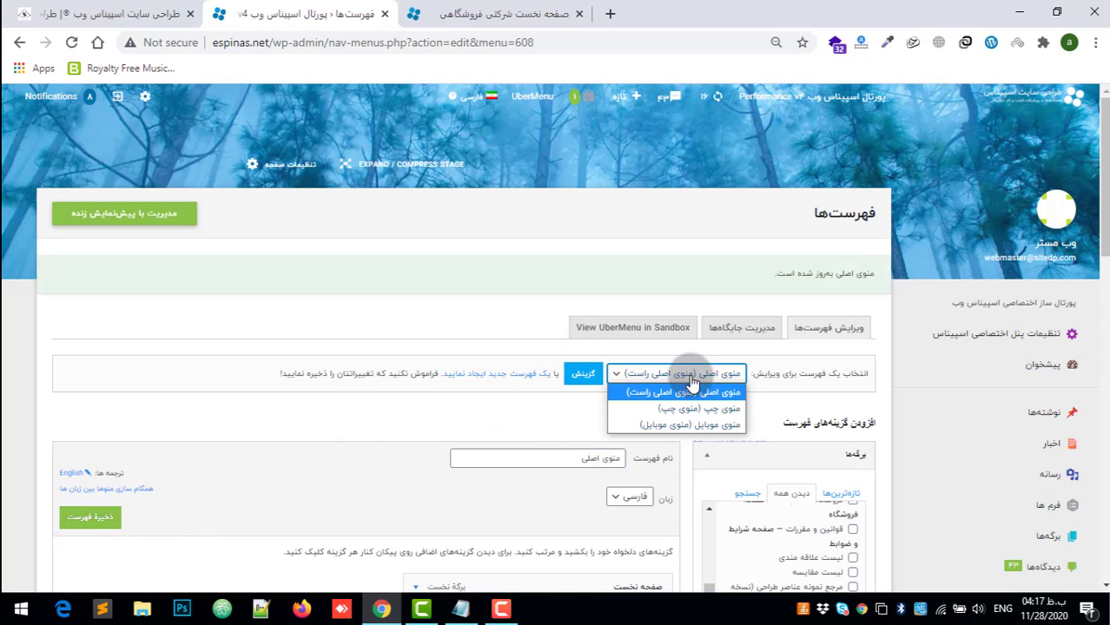
left_click(712, 423)
left_click(587, 377)
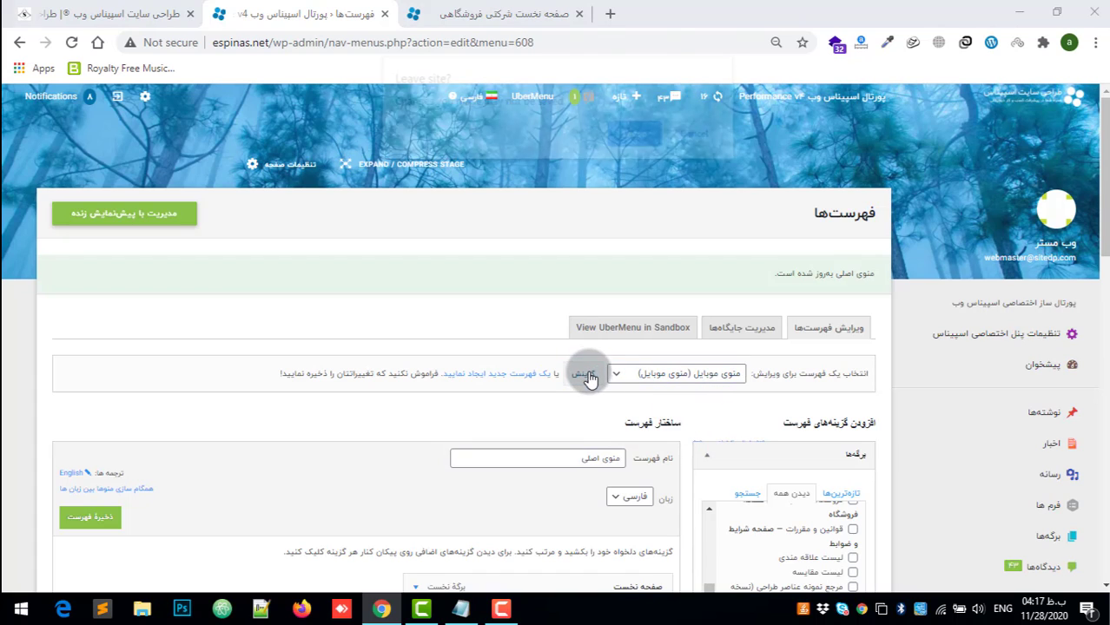
left_click(649, 139)
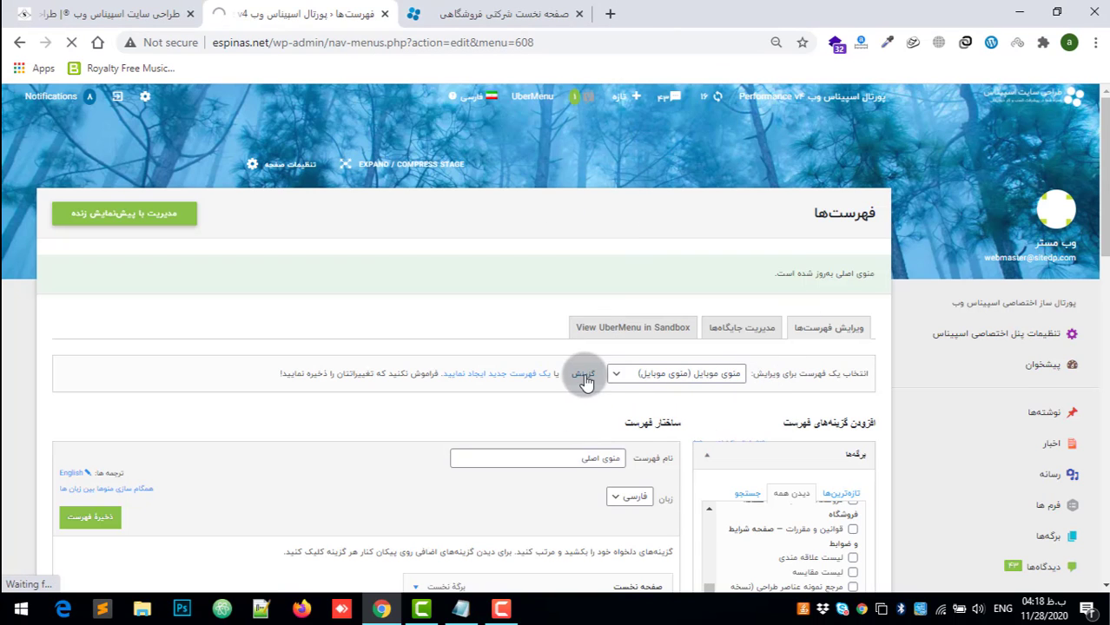
scroll(590, 371, "down", 5)
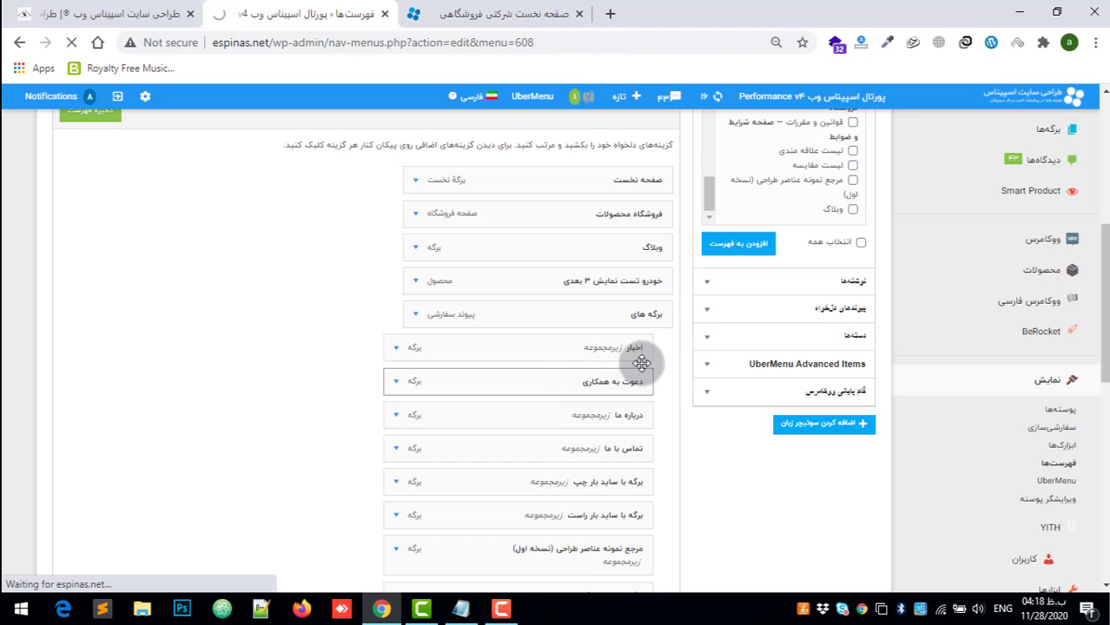
scroll(643, 364, "up", 3)
scroll(594, 376, "down", 6)
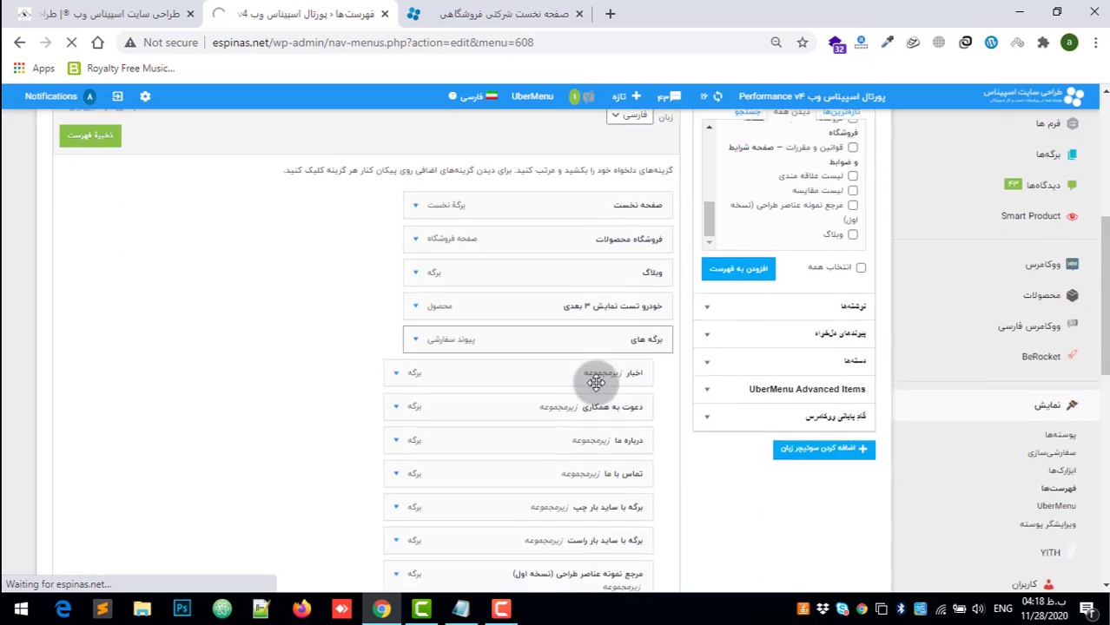
scroll(593, 381, "up", 6)
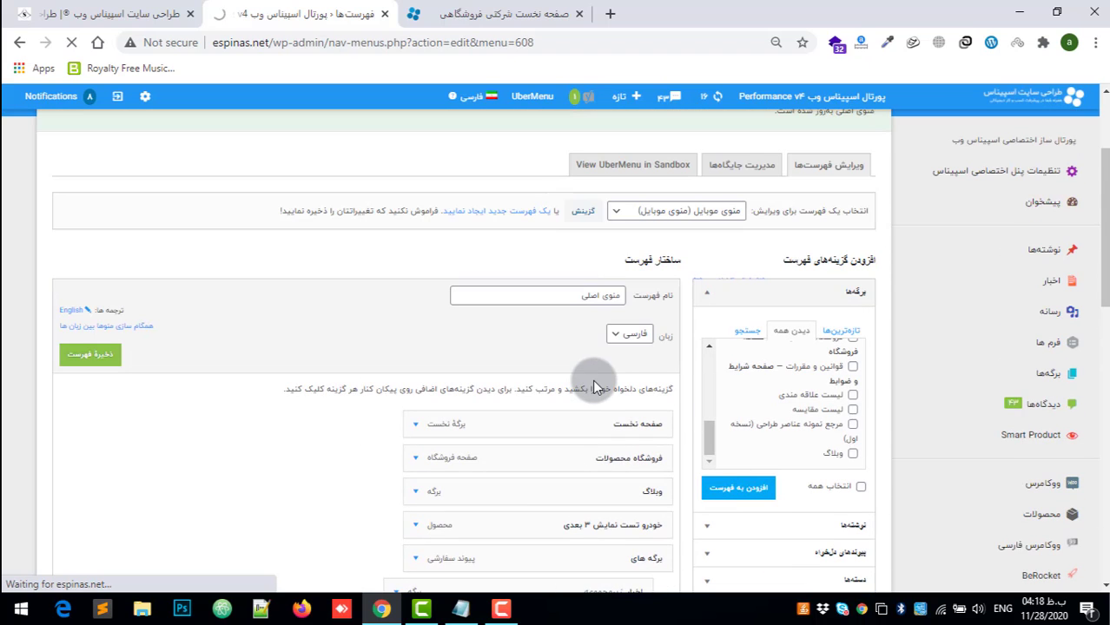
scroll(601, 379, "down", 3)
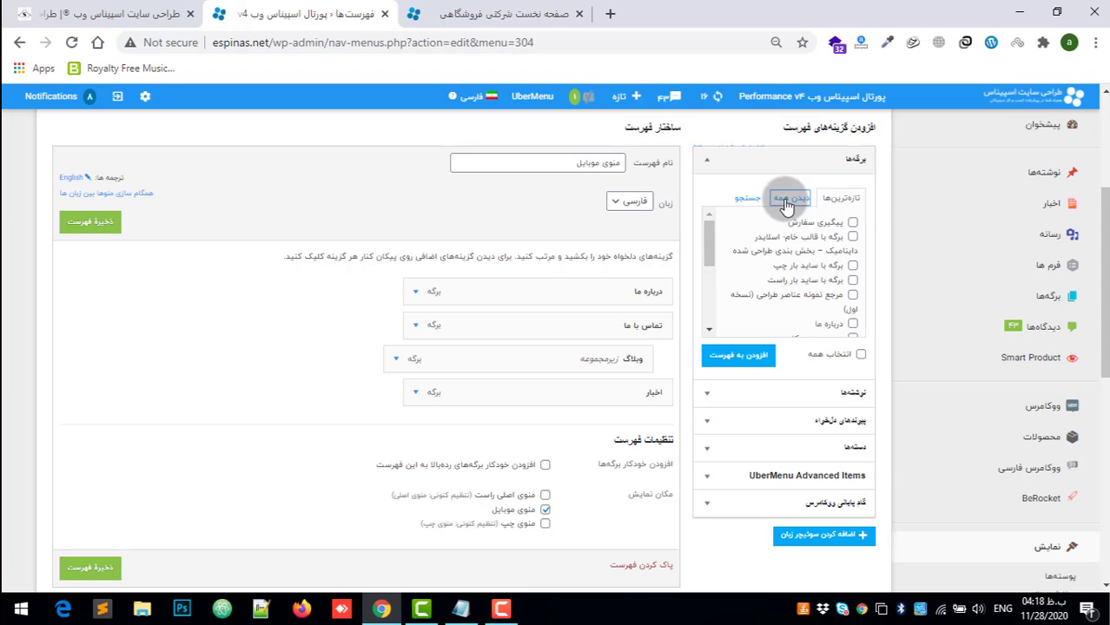
Step: Move the وبلاگ subitem of تماس با ما to top level in منوی موبایل and save the menu
left_click(786, 205)
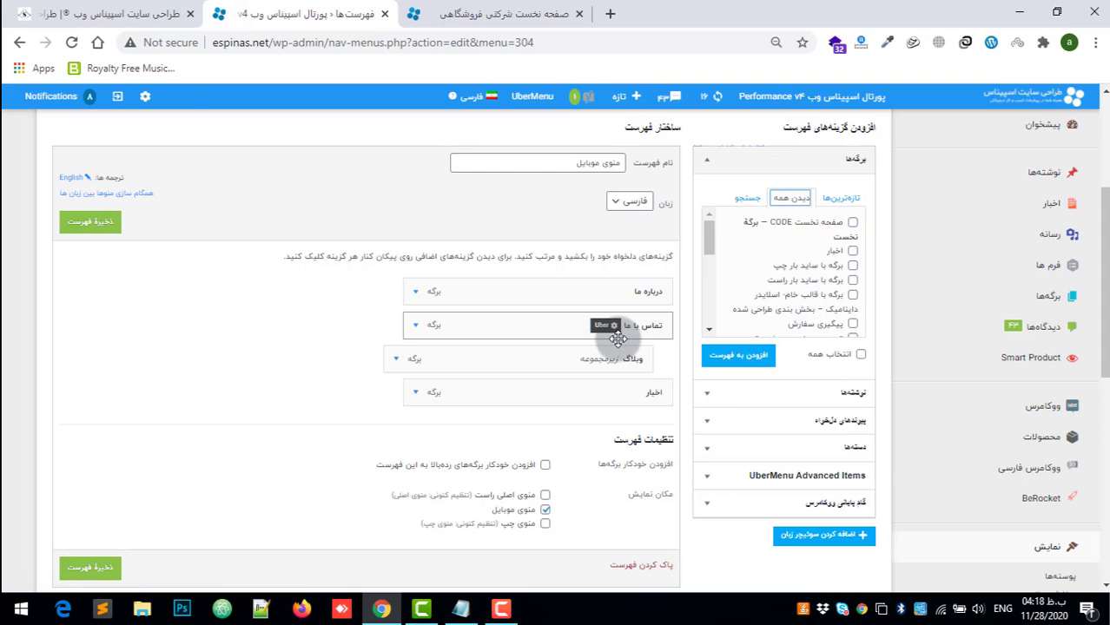
left_click_drag(620, 339, 573, 386)
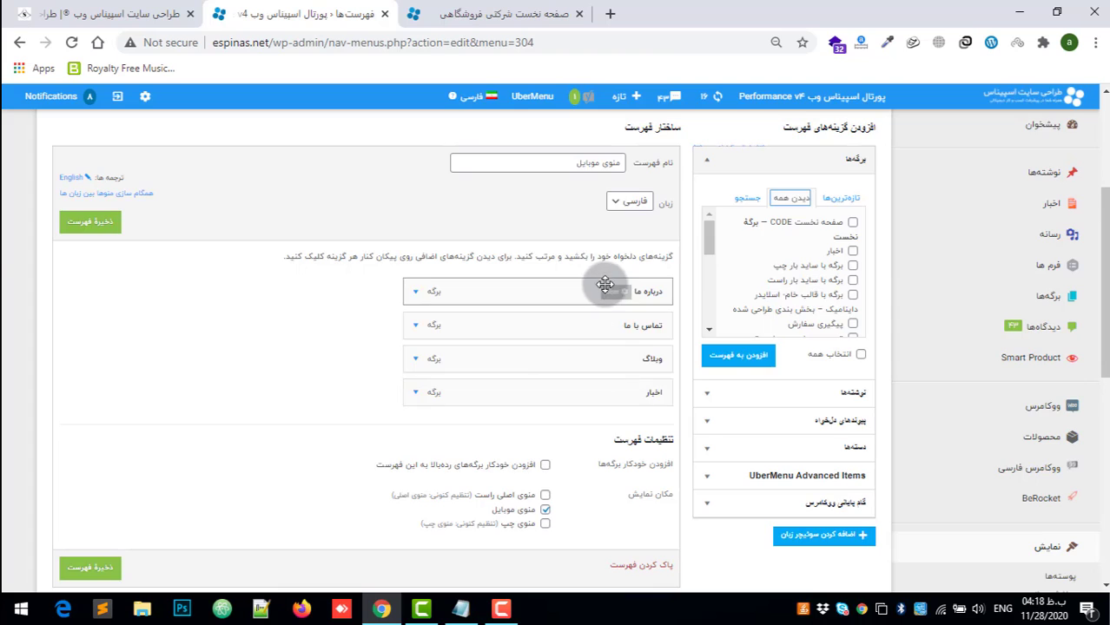
scroll(636, 293, "up", 3)
left_click(648, 319)
left_click(651, 336)
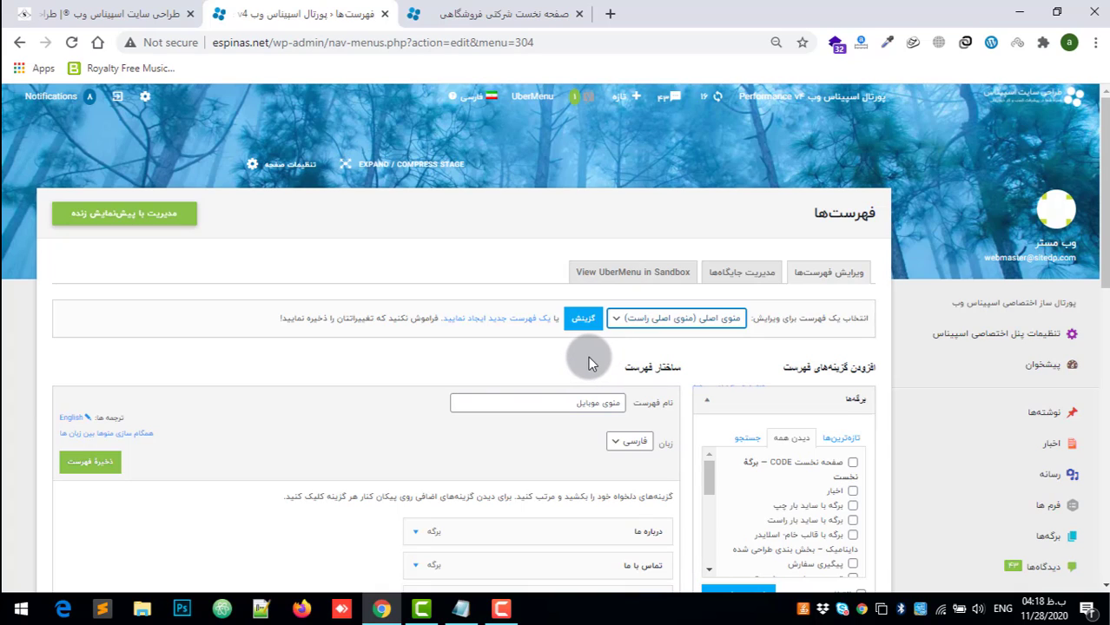
left_click(106, 467)
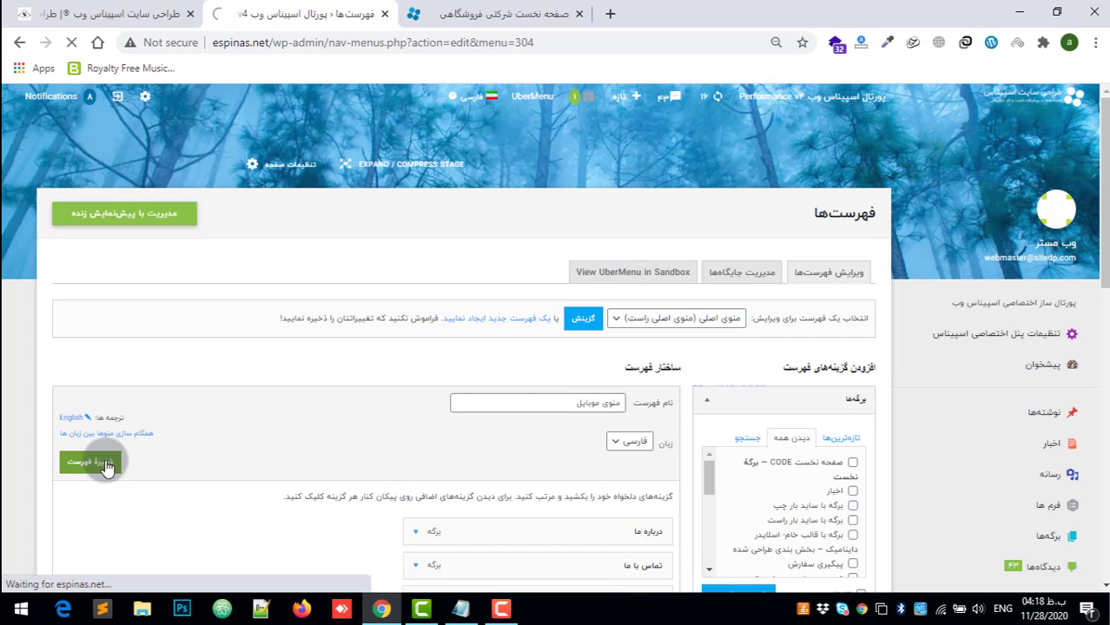
Step: Switch to the site's homepage and look over its navigation bar and product sections
left_click(476, 8)
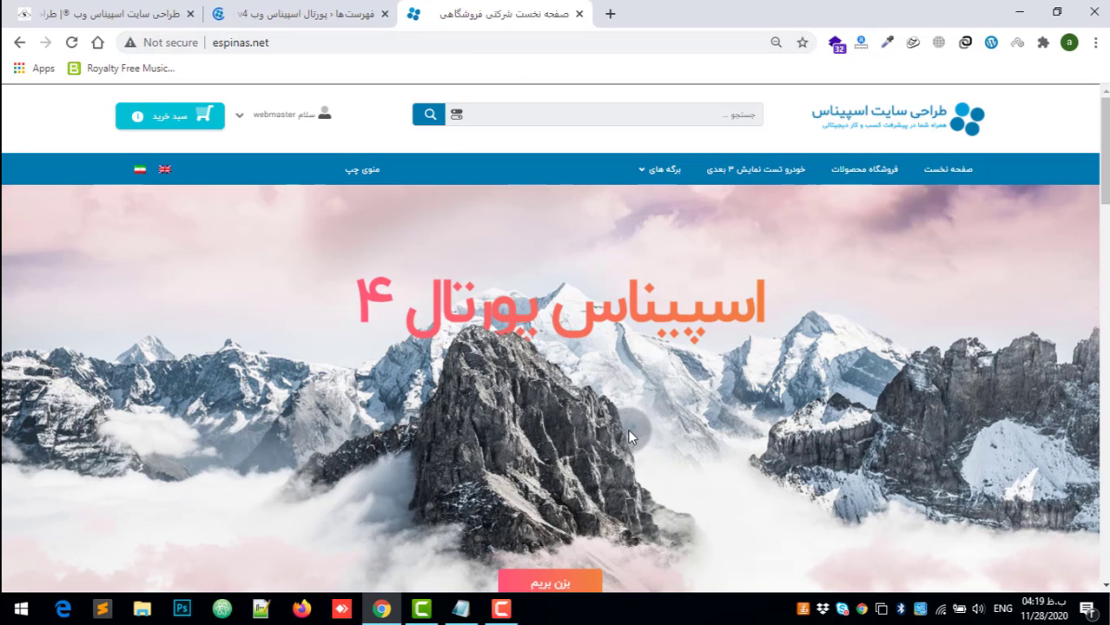
scroll(637, 374, "down", 4)
scroll(639, 379, "down", 3)
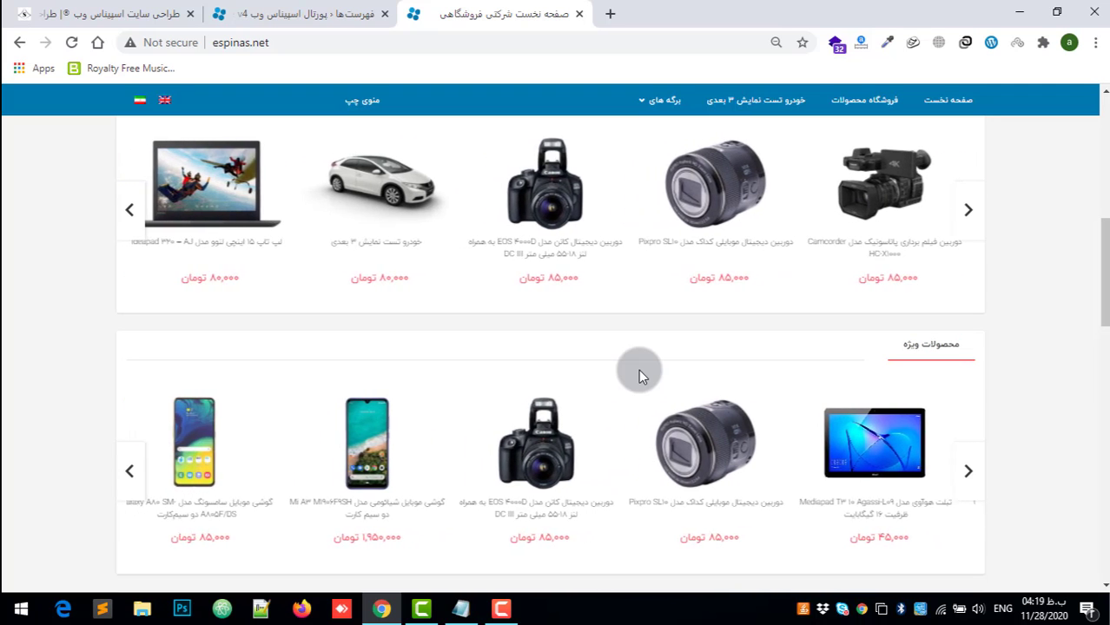
left_click_drag(1096, 248, 1095, 111)
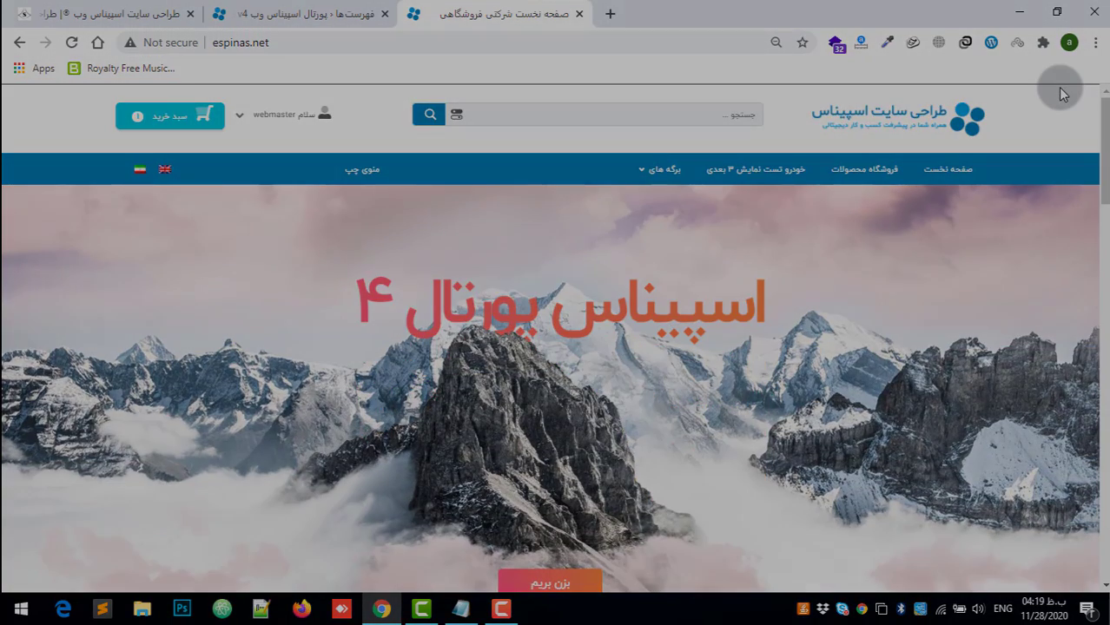